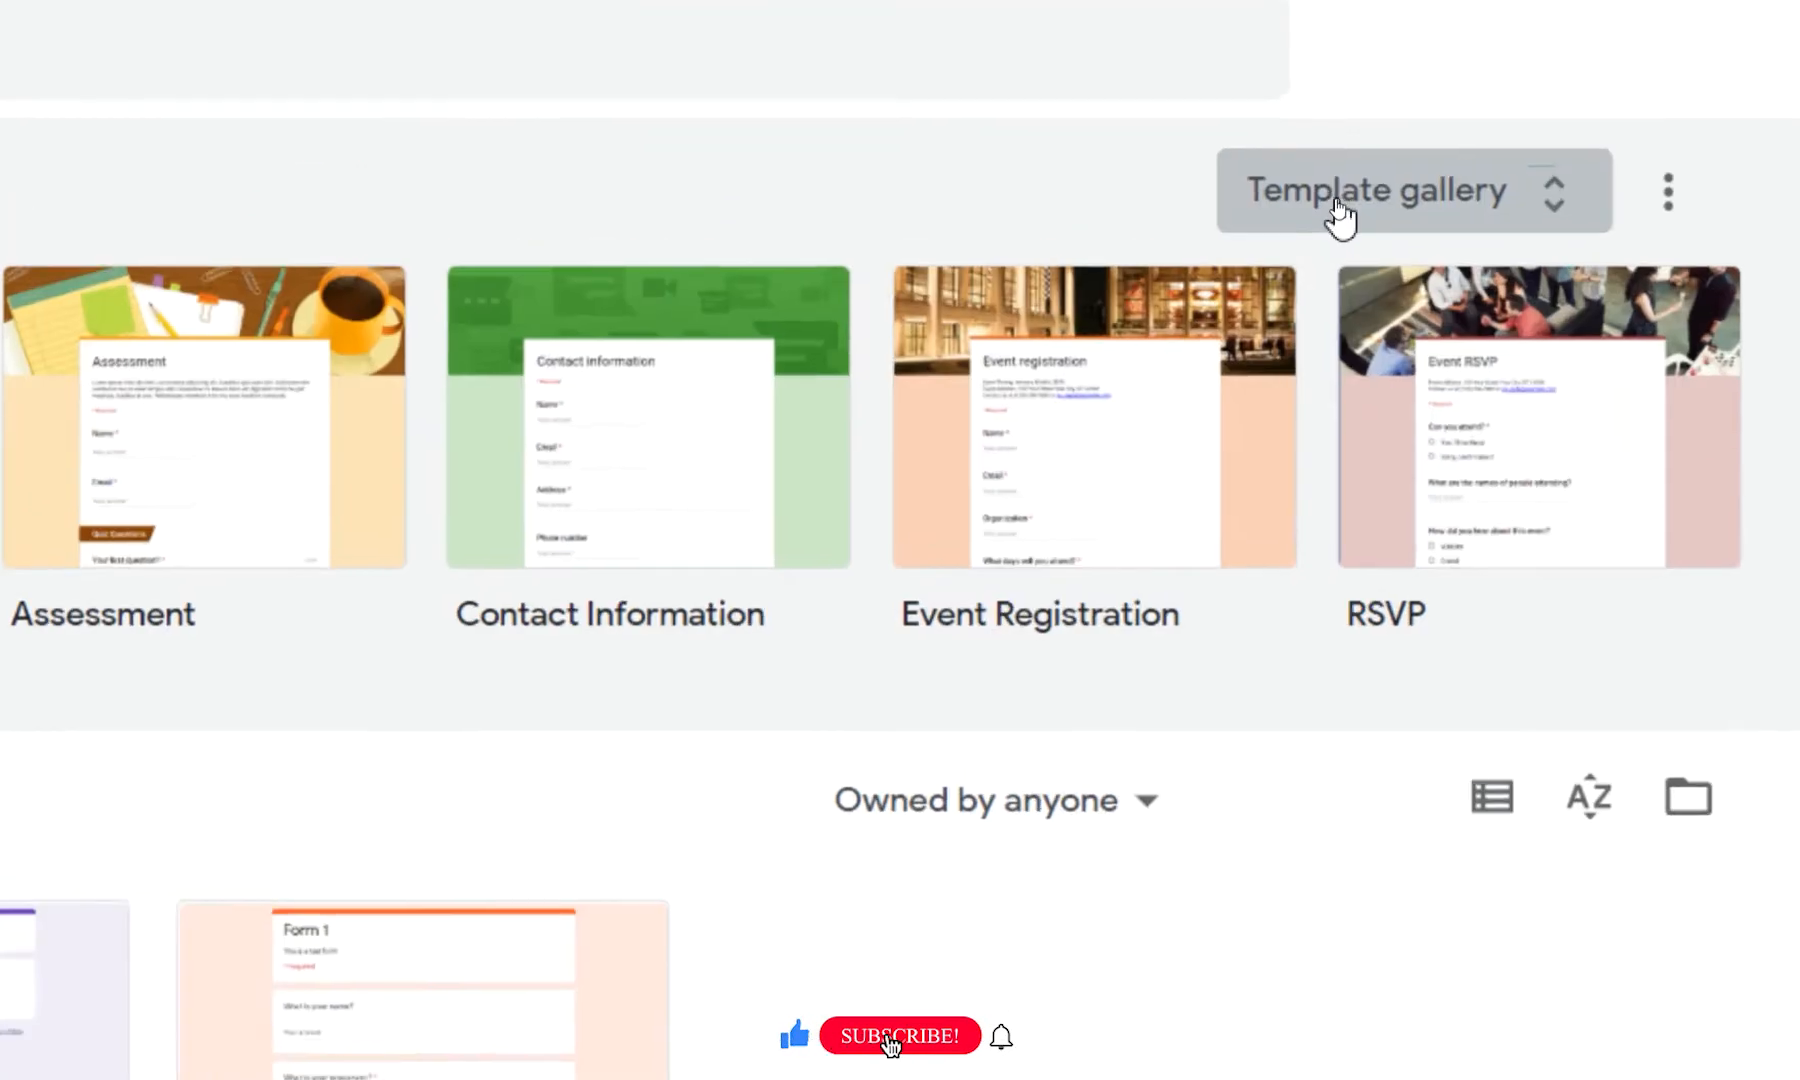
Step: Create a new form from the Blank Quiz template in the Education section of the template gallery
{"action": "left_click", "coordinate": [1365, 195]}
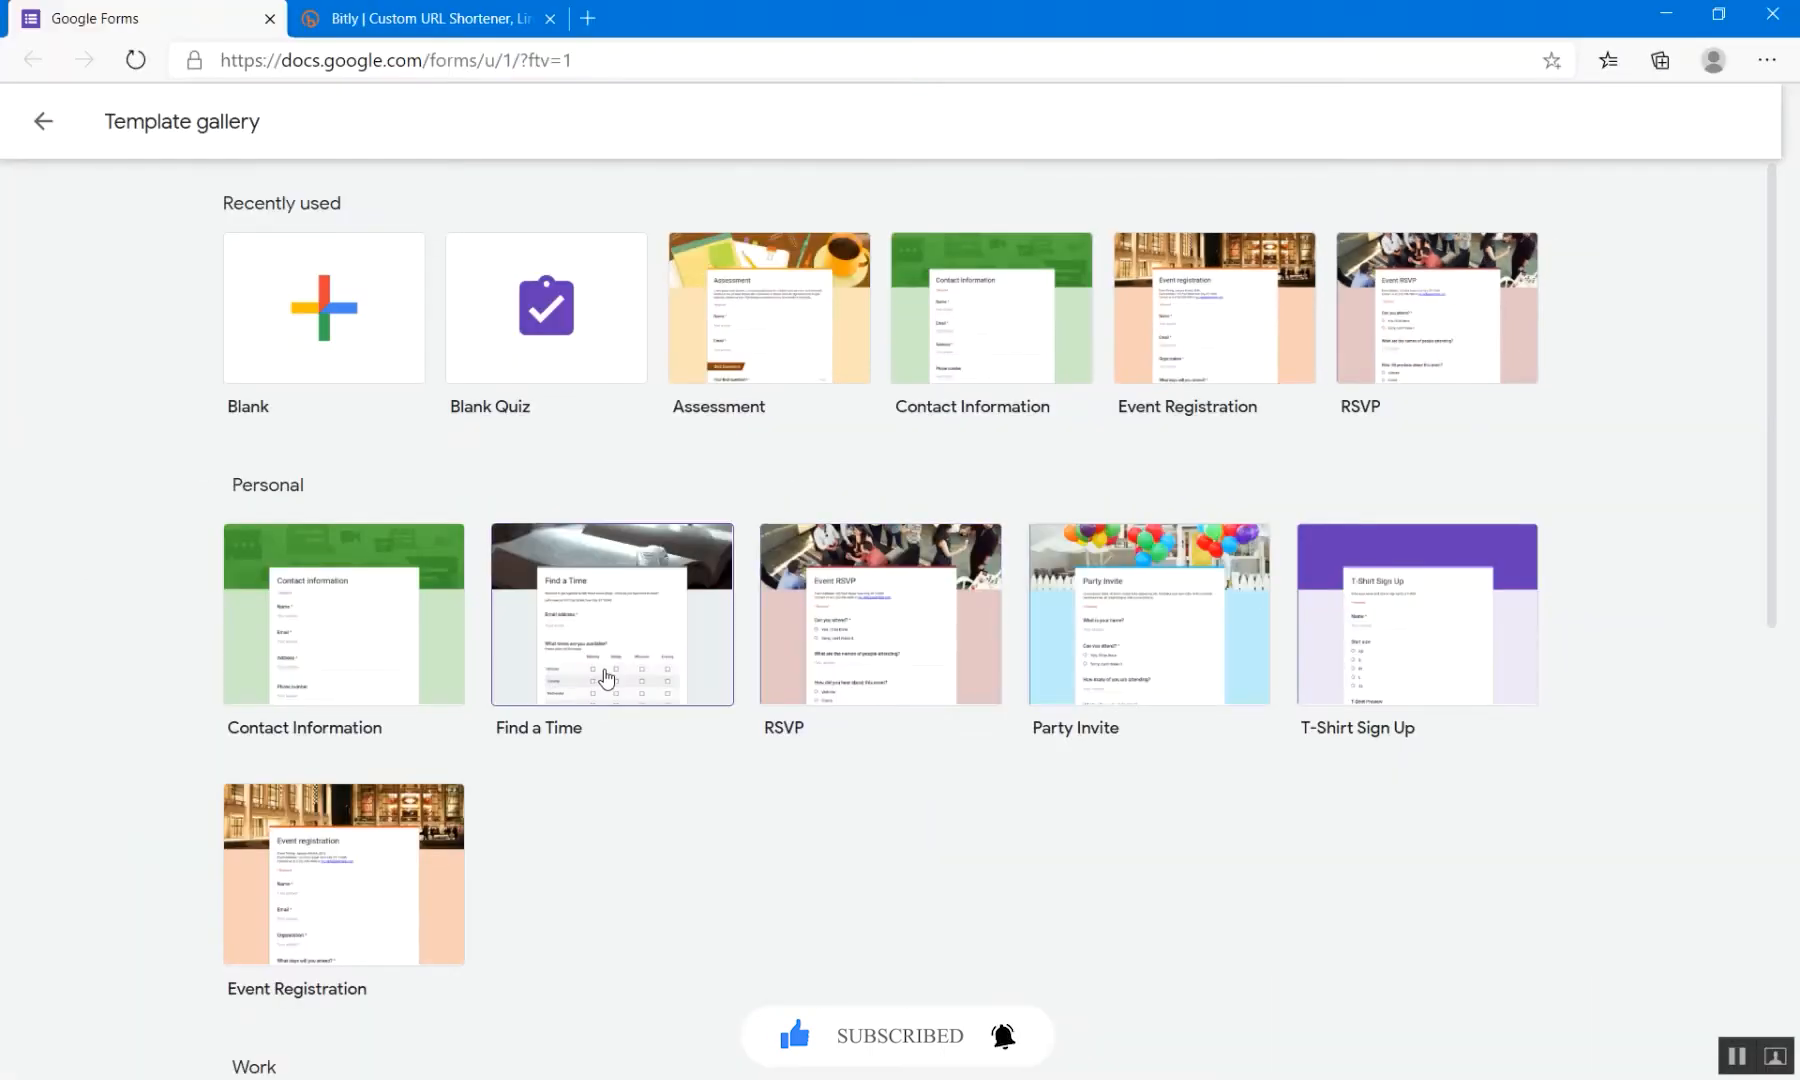
{"action": "scroll", "coordinate": [607, 675], "scroll_direction": "down", "scroll_amount": 5}
{"action": "scroll", "coordinate": [605, 669], "scroll_direction": "down", "scroll_amount": 3}
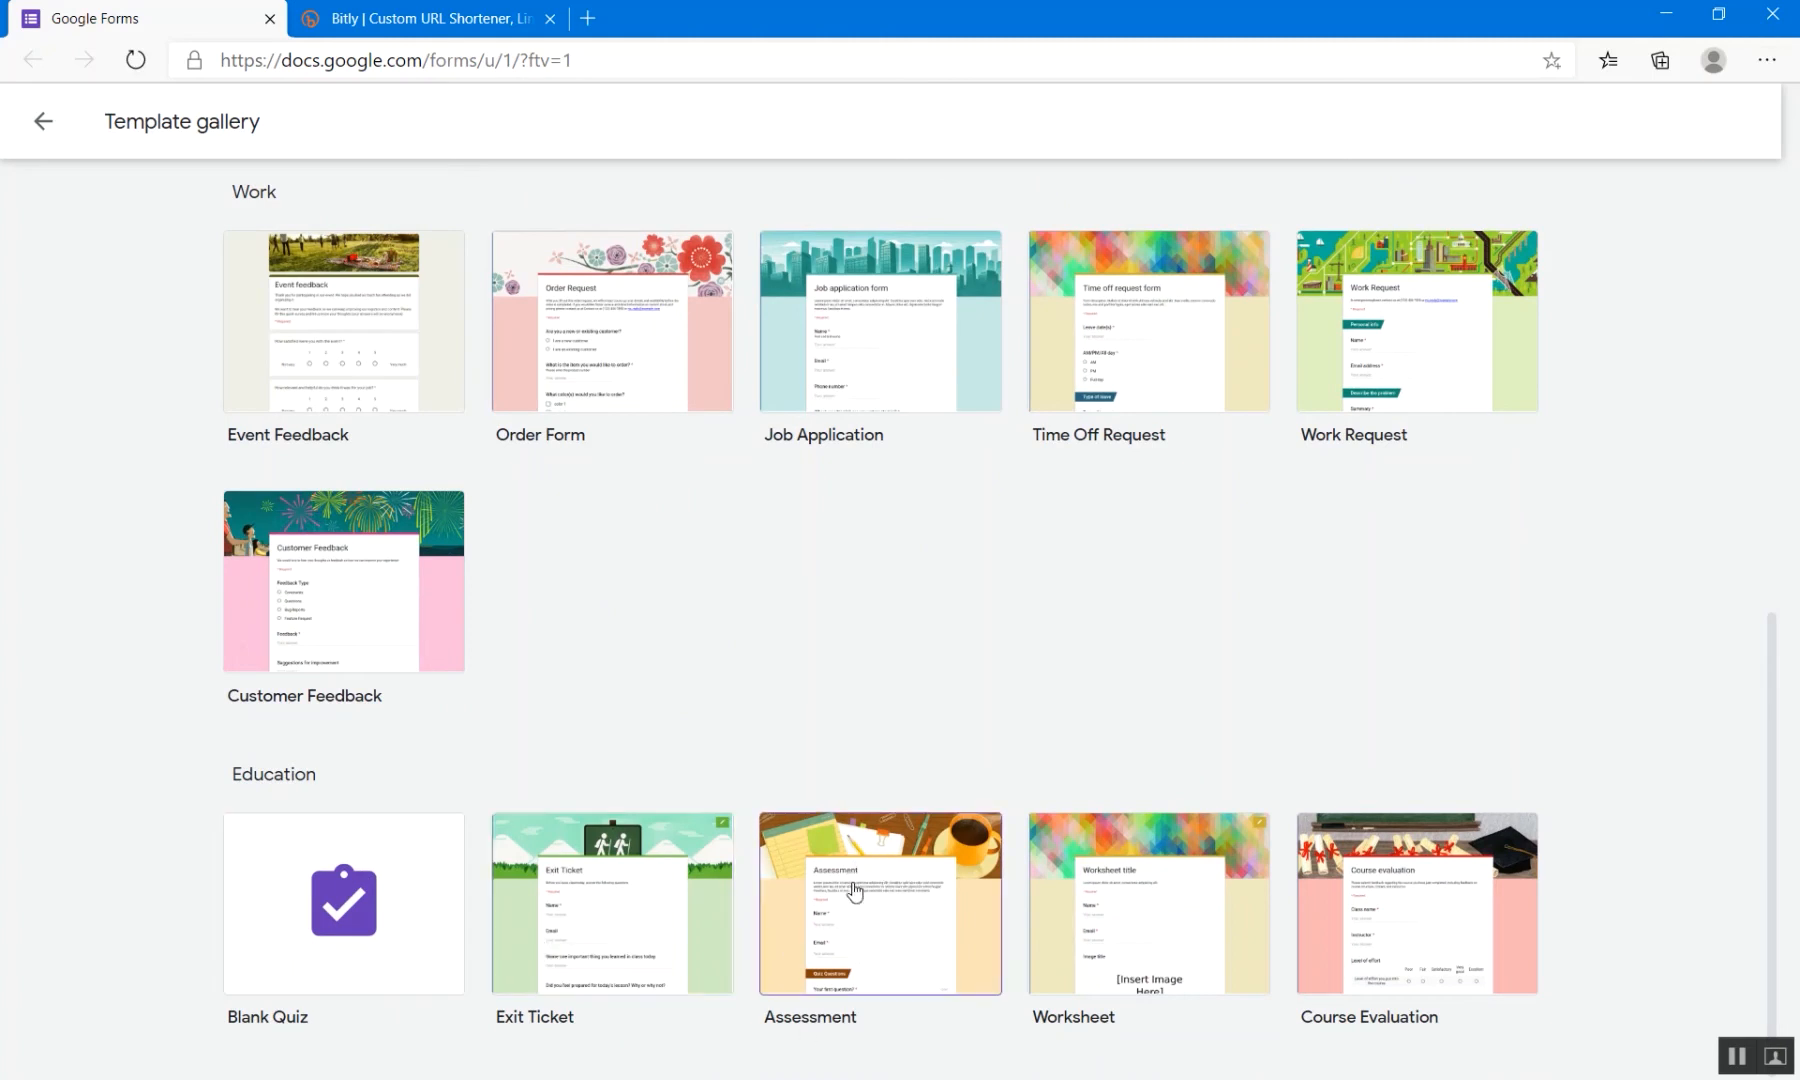
{"action": "left_click", "coordinate": [297, 910]}
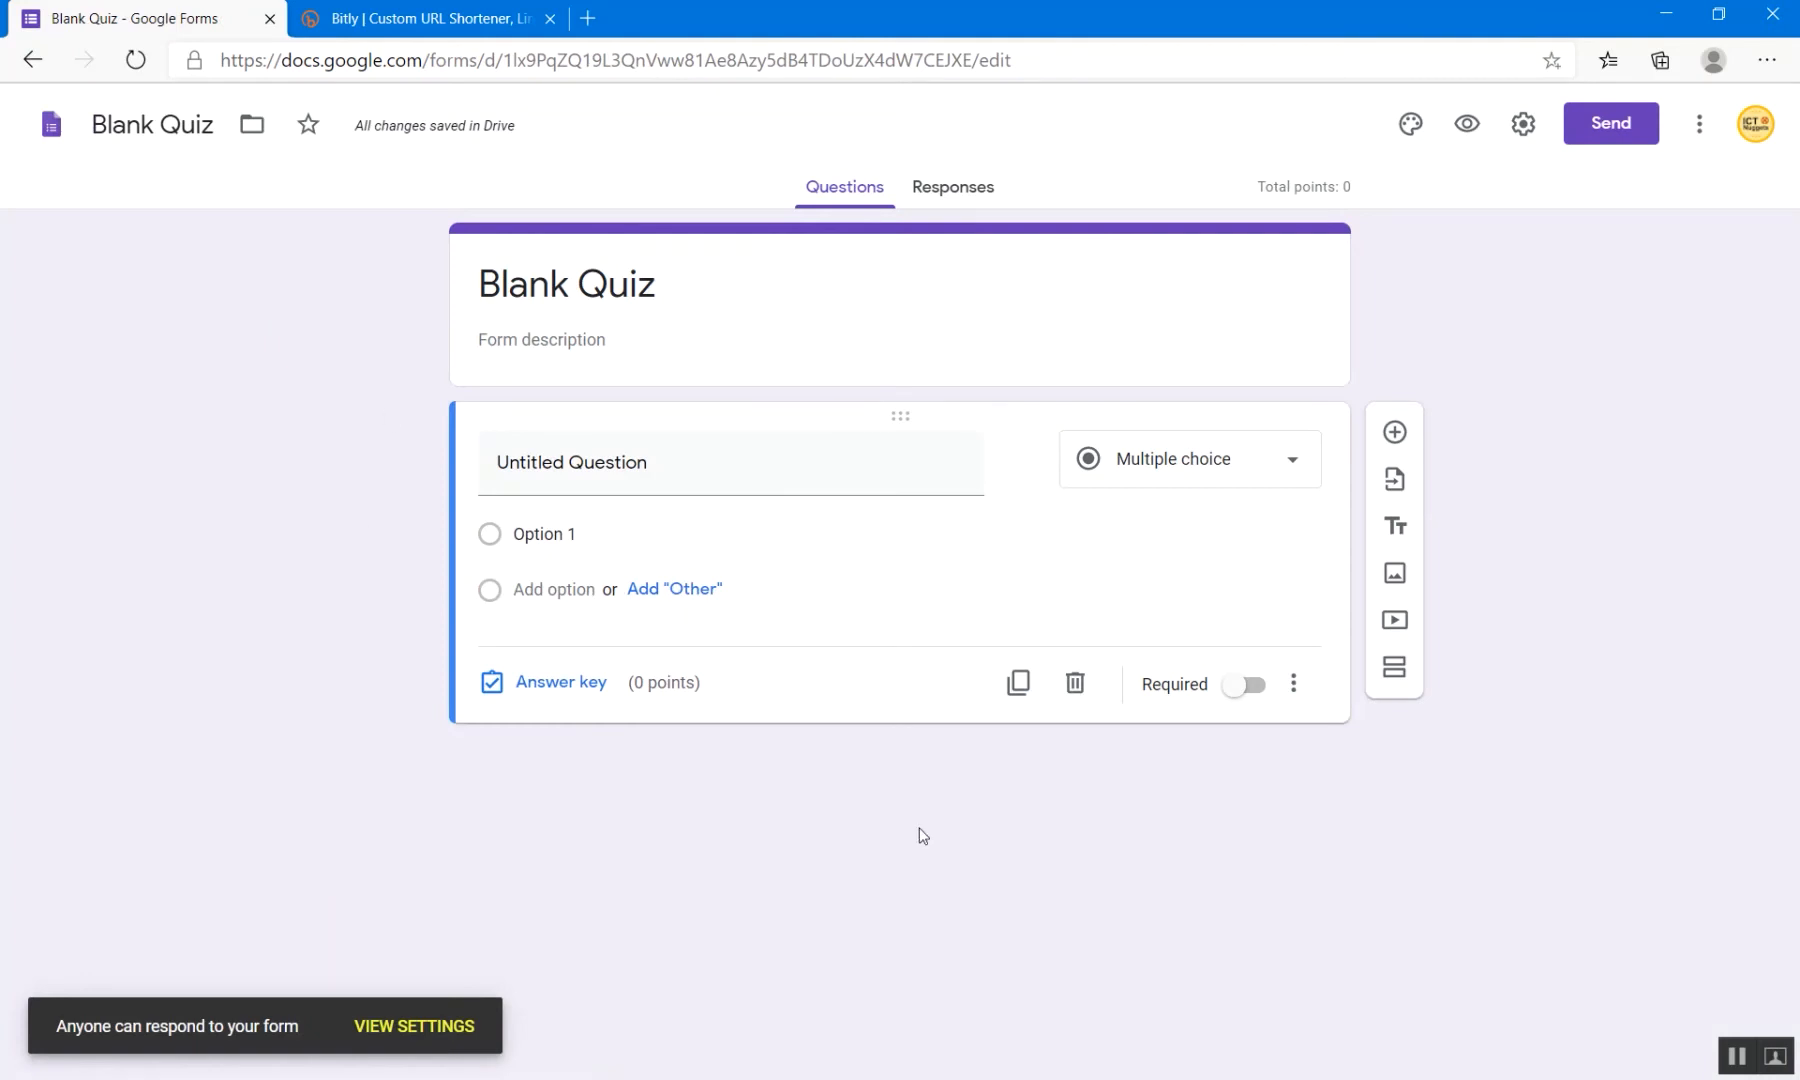
Step: Title the quiz "Monthly Test - City School"
{"action": "left_click", "coordinate": [681, 292]}
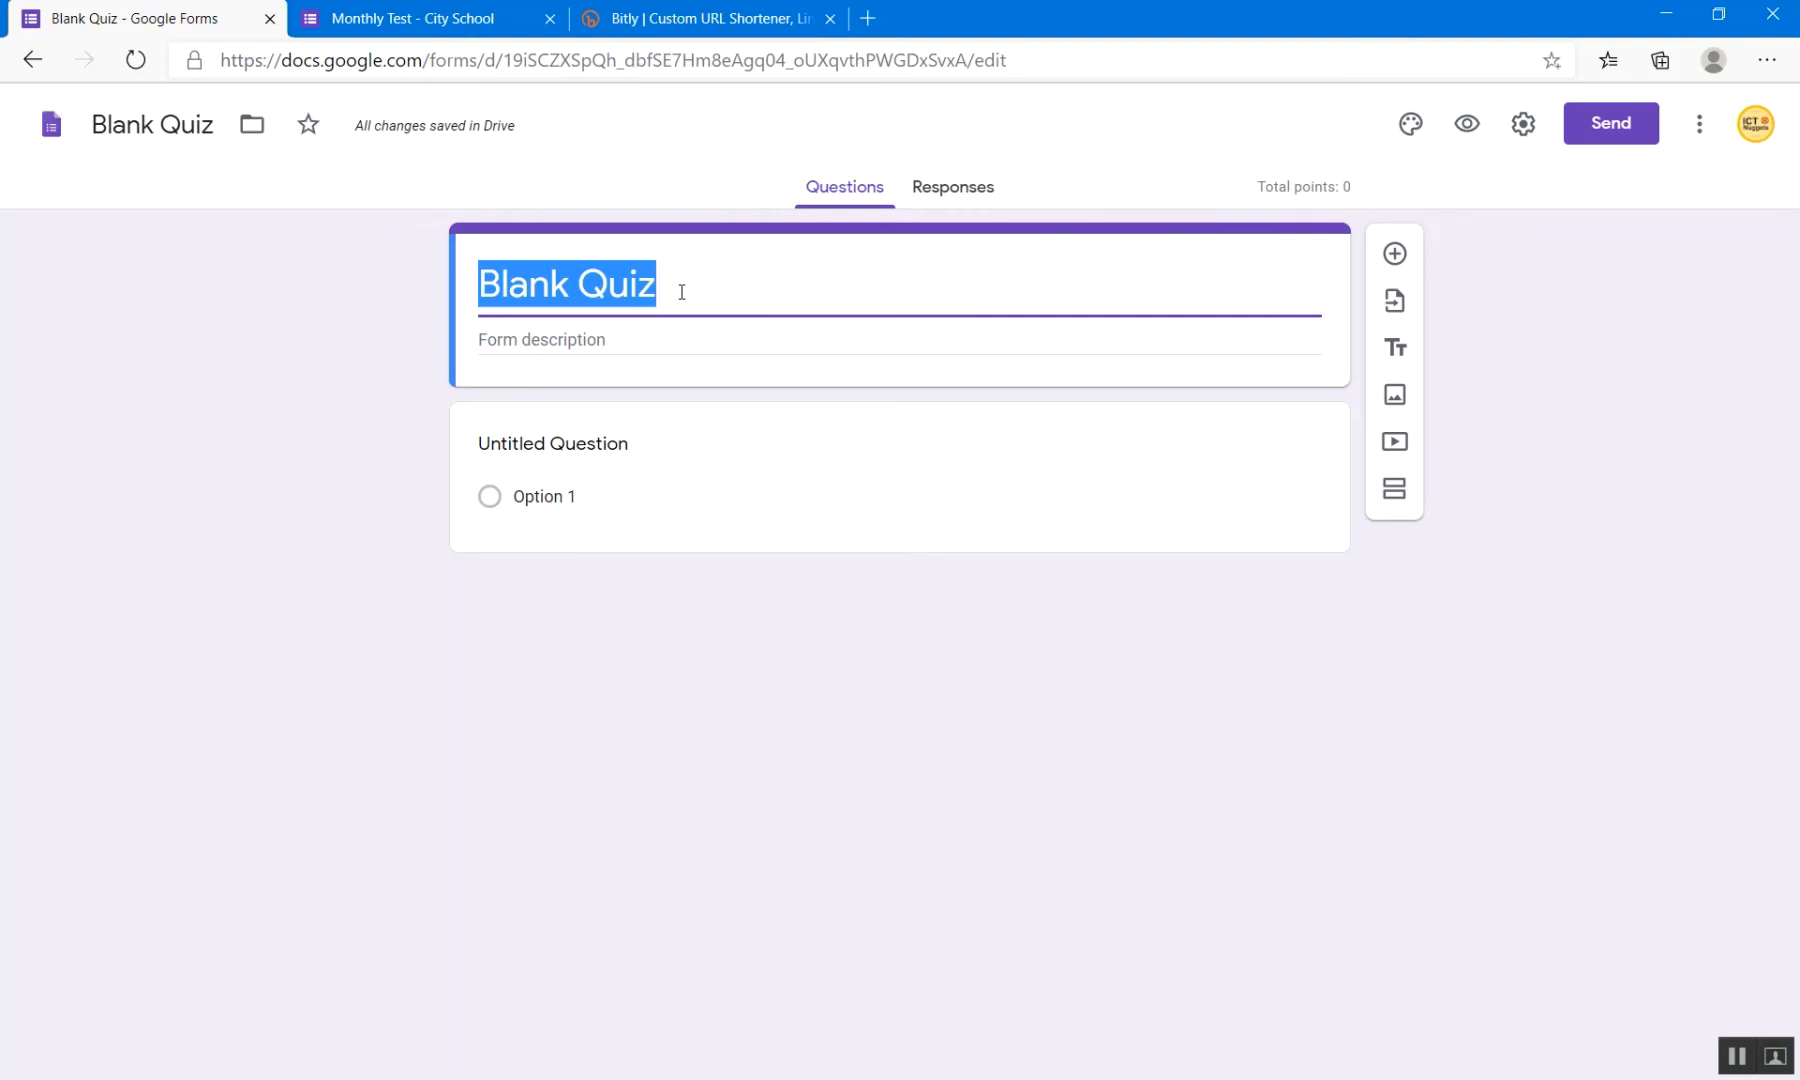
{"action": "type", "text": "mon"}
{"action": "key", "text": "BackSpace"}
{"action": "key", "text": "BackSpace"}
{"action": "key", "text": "BackSpace"}
{"action": "type", "text": "Monthly T"}
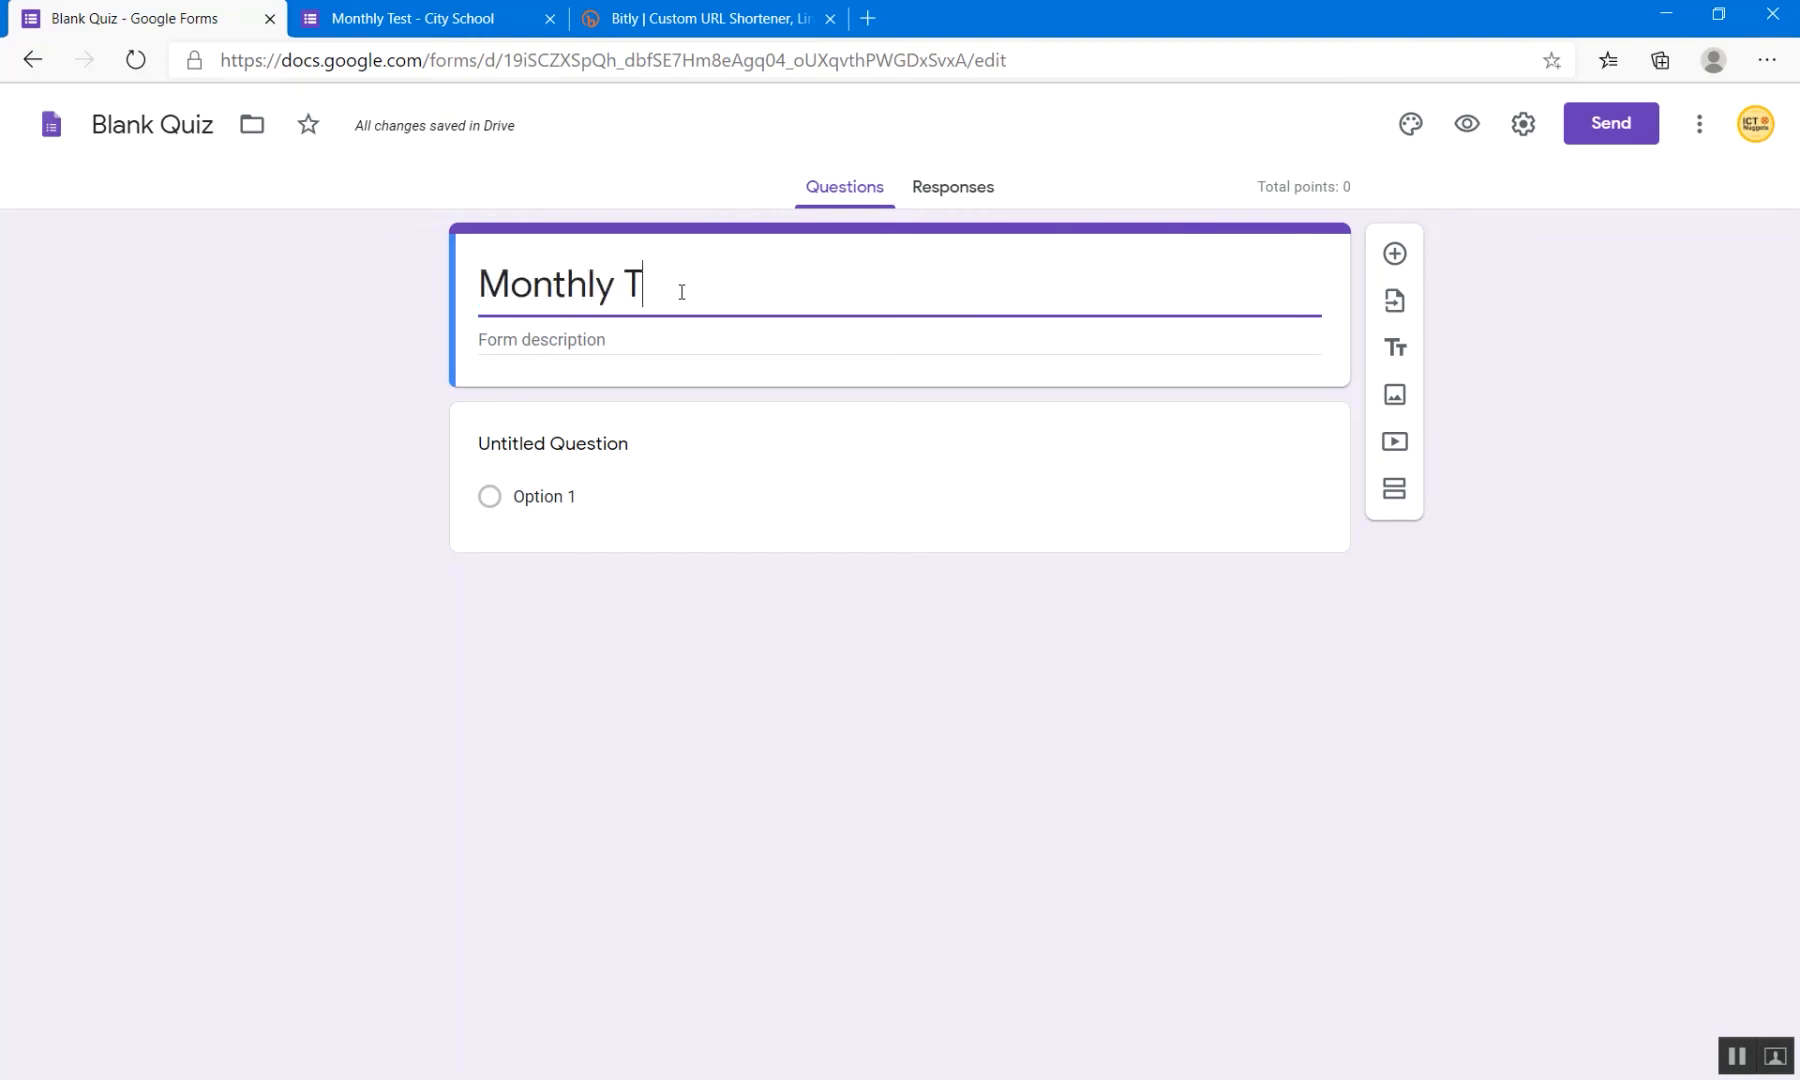
{"action": "type", "text": "est - City School"}
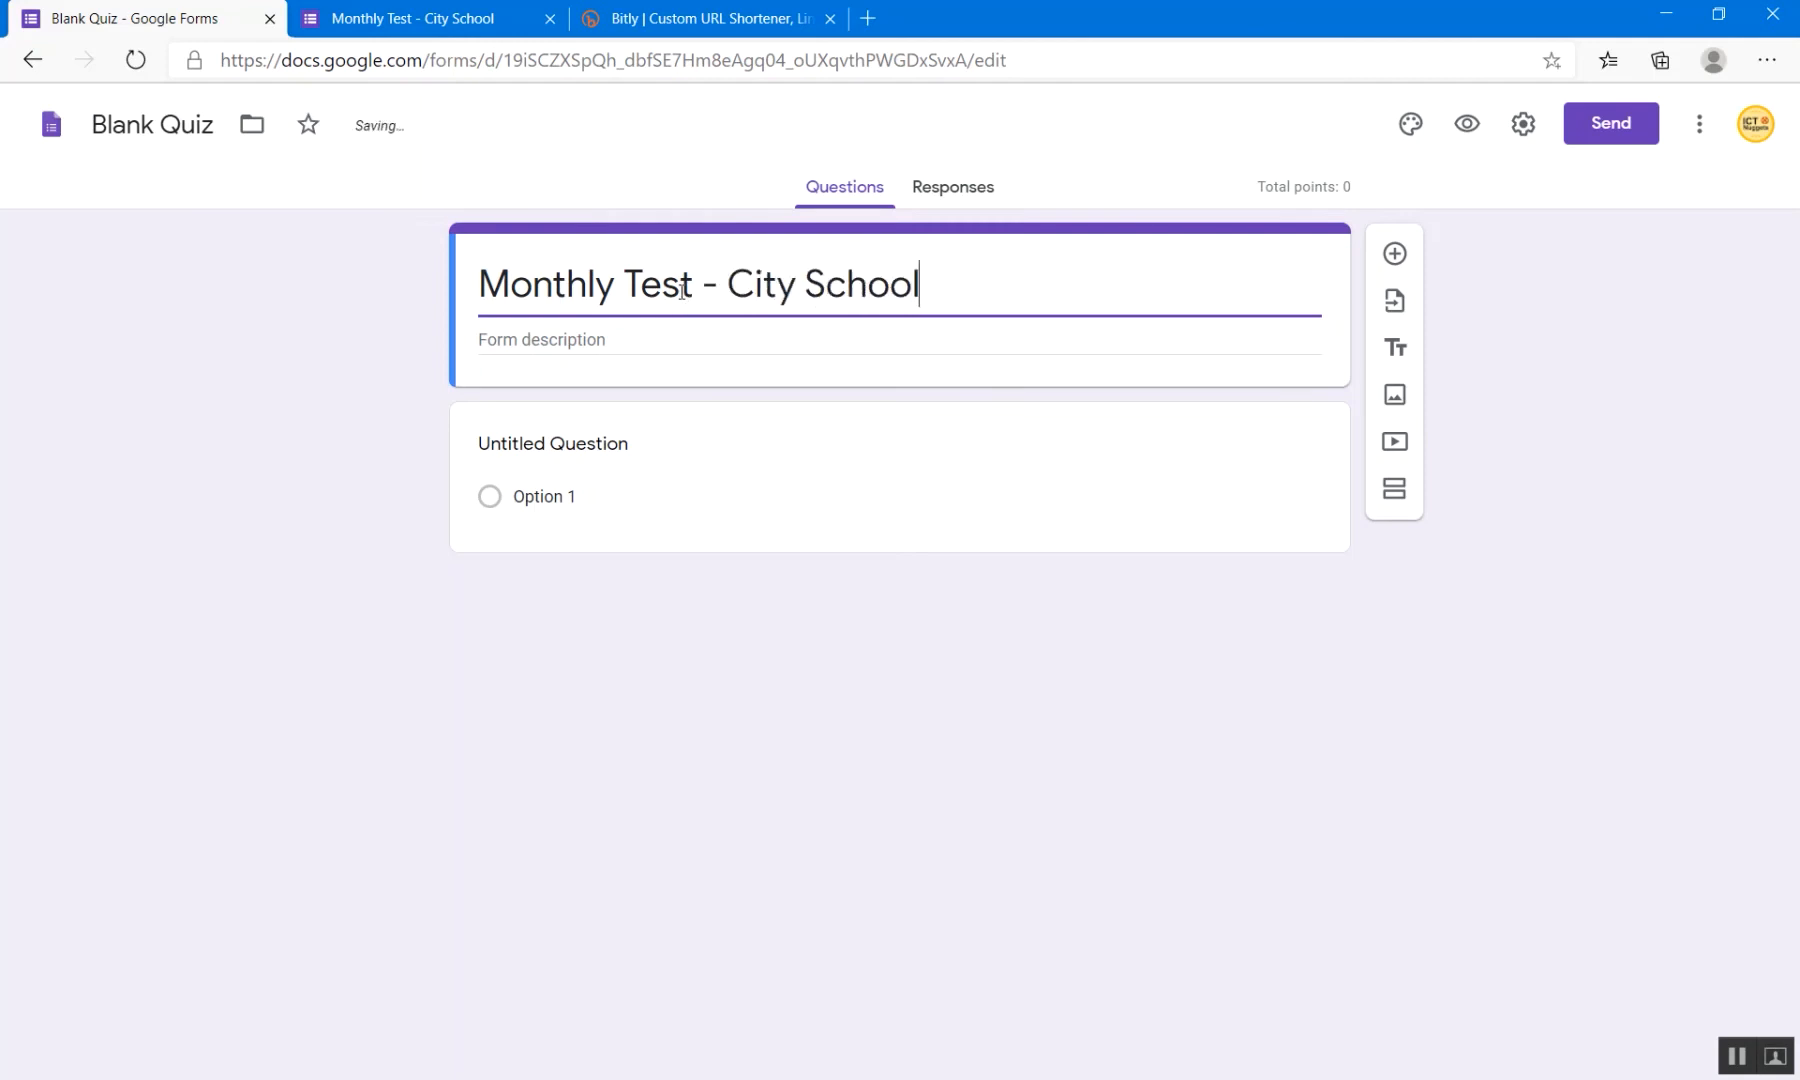
Step: Enter the form description "Quiz for General Knowledge - Class III"
{"action": "left_click", "coordinate": [567, 340]}
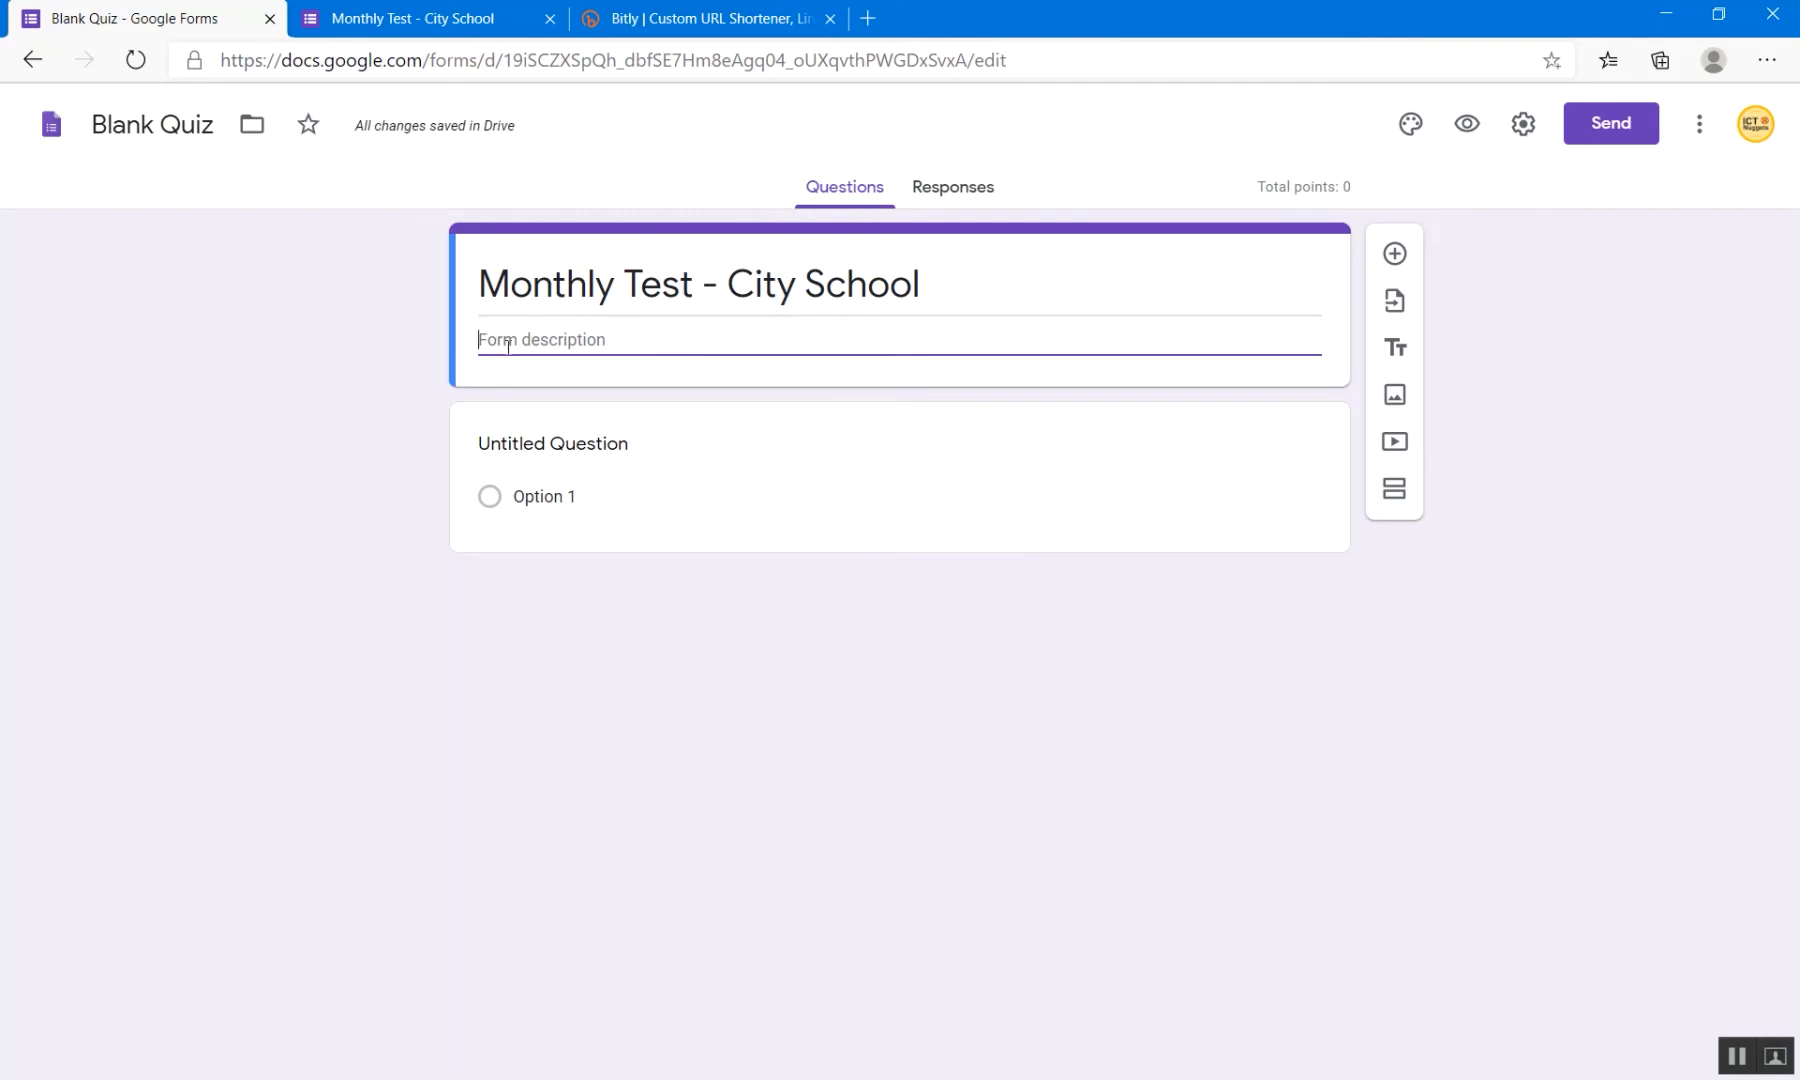
{"action": "type", "text": "Quiz for General Know"}
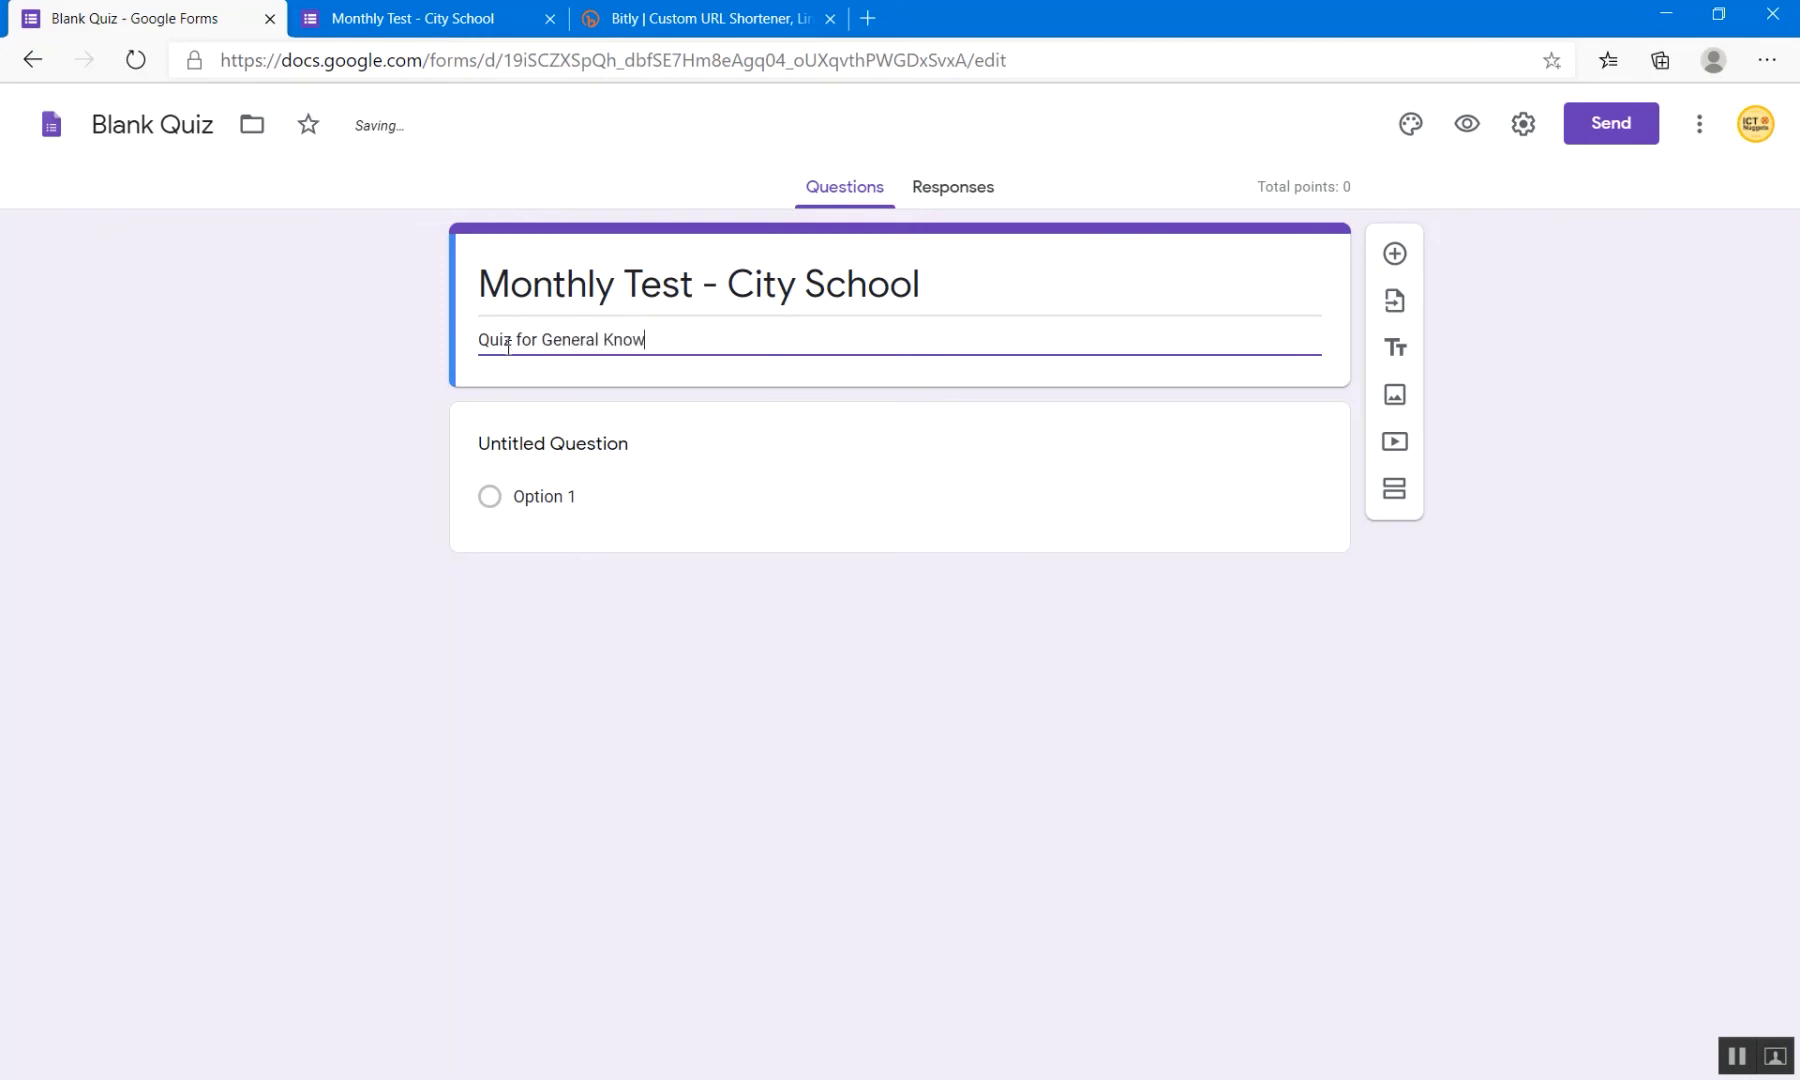
{"action": "type", "text": "ledge - Class III"}
Step: Keep the first question as multiple choice and word it "Q1. There are ........ days in a week."
{"action": "left_click", "coordinate": [771, 417]}
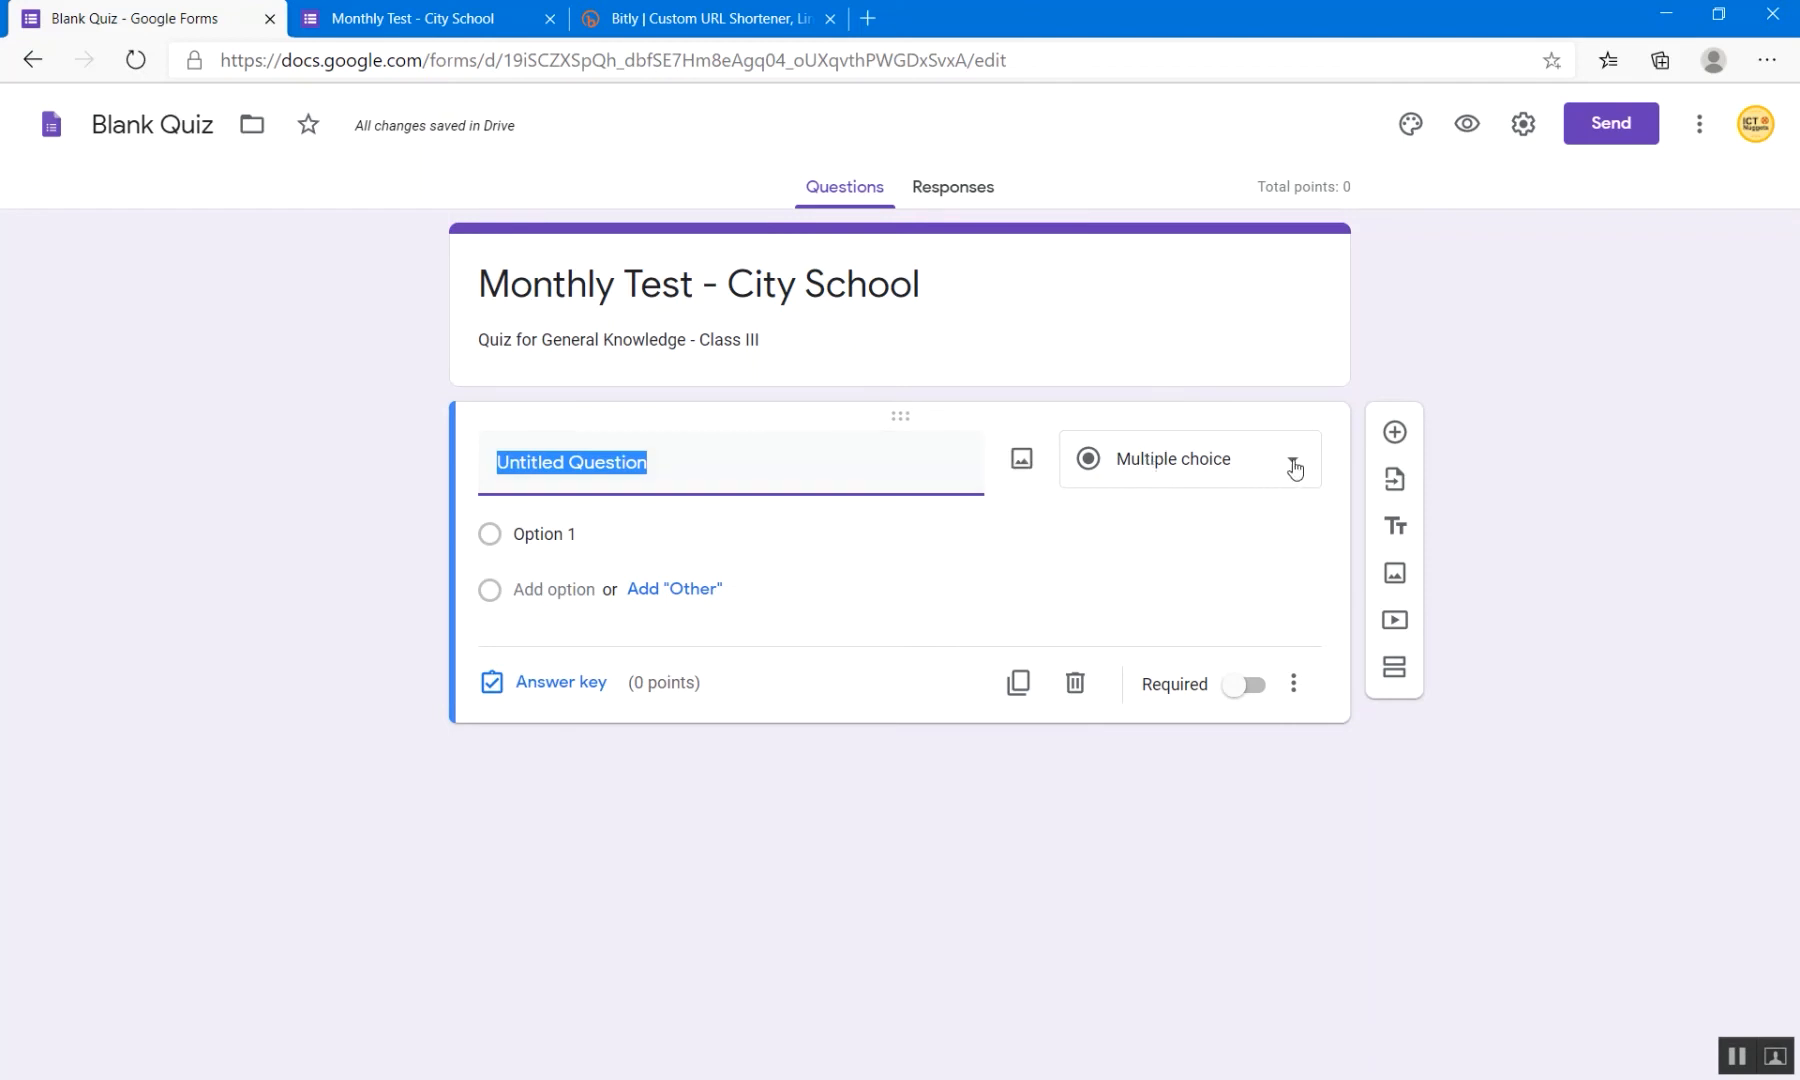
{"action": "left_click", "coordinate": [1294, 466]}
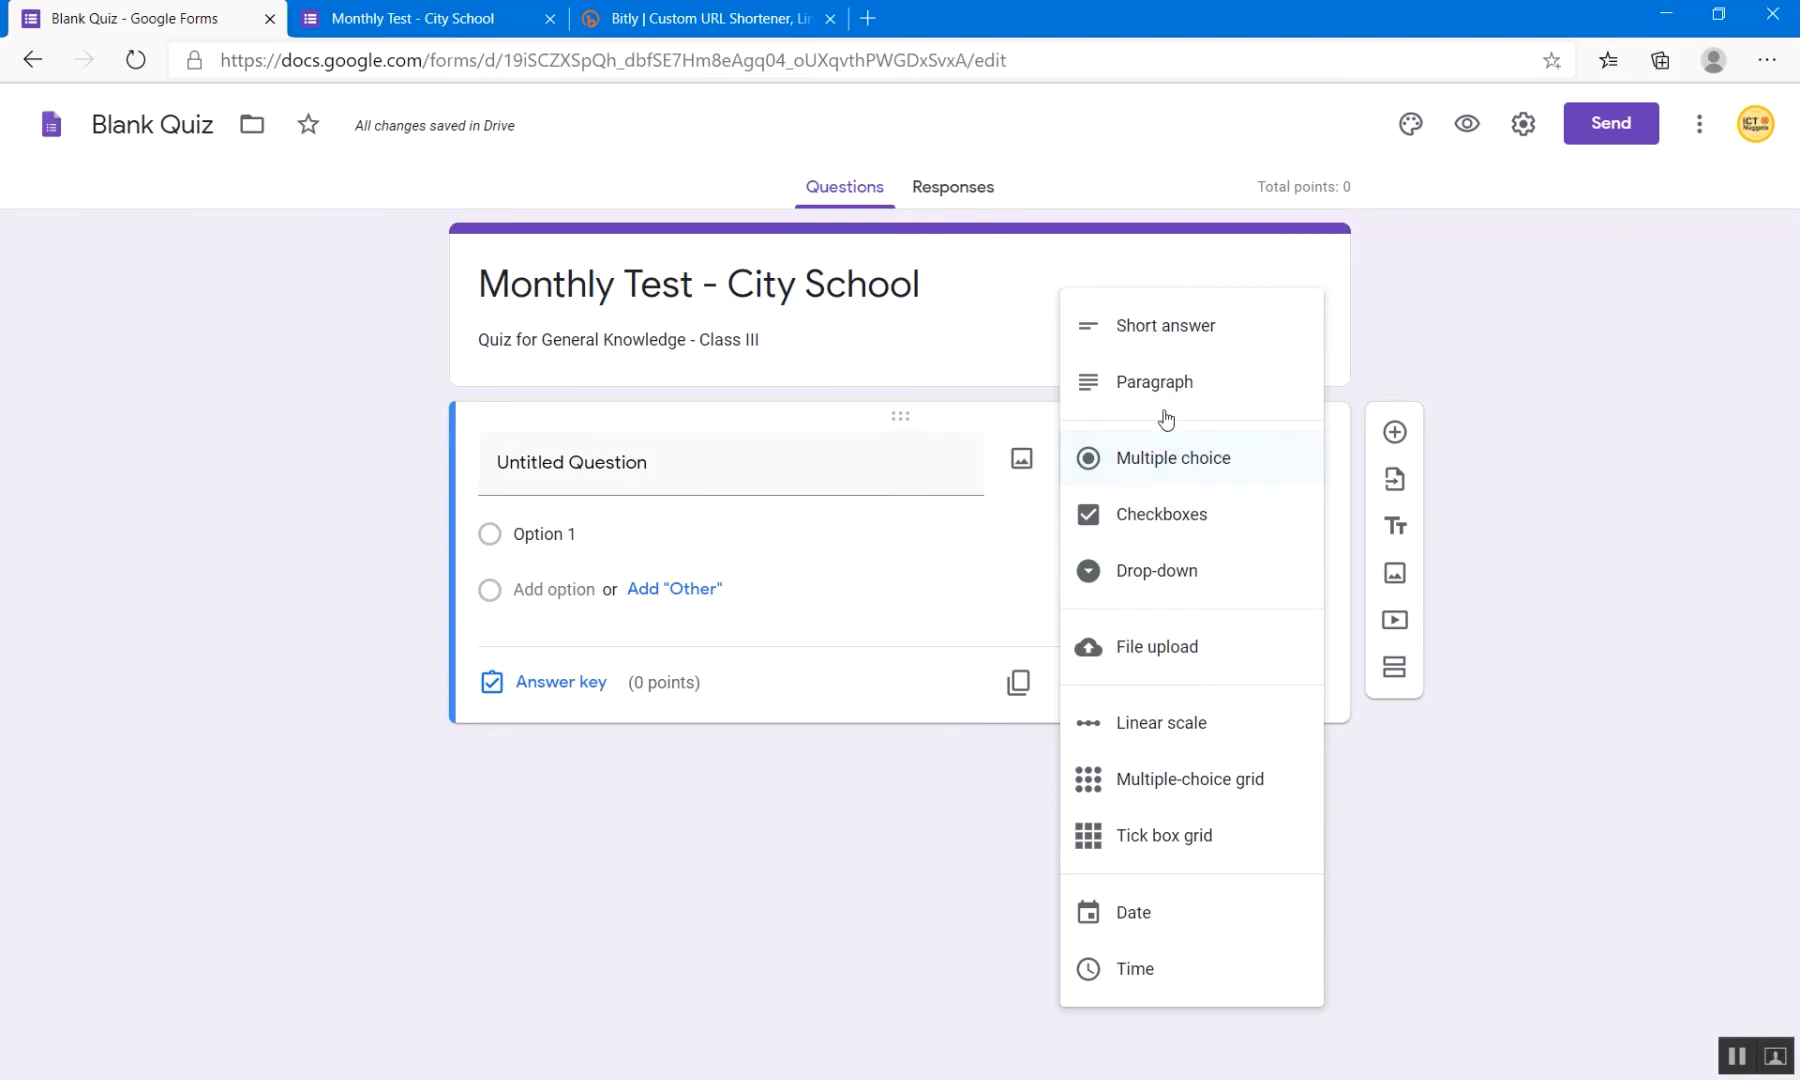
{"action": "left_click", "coordinate": [964, 615]}
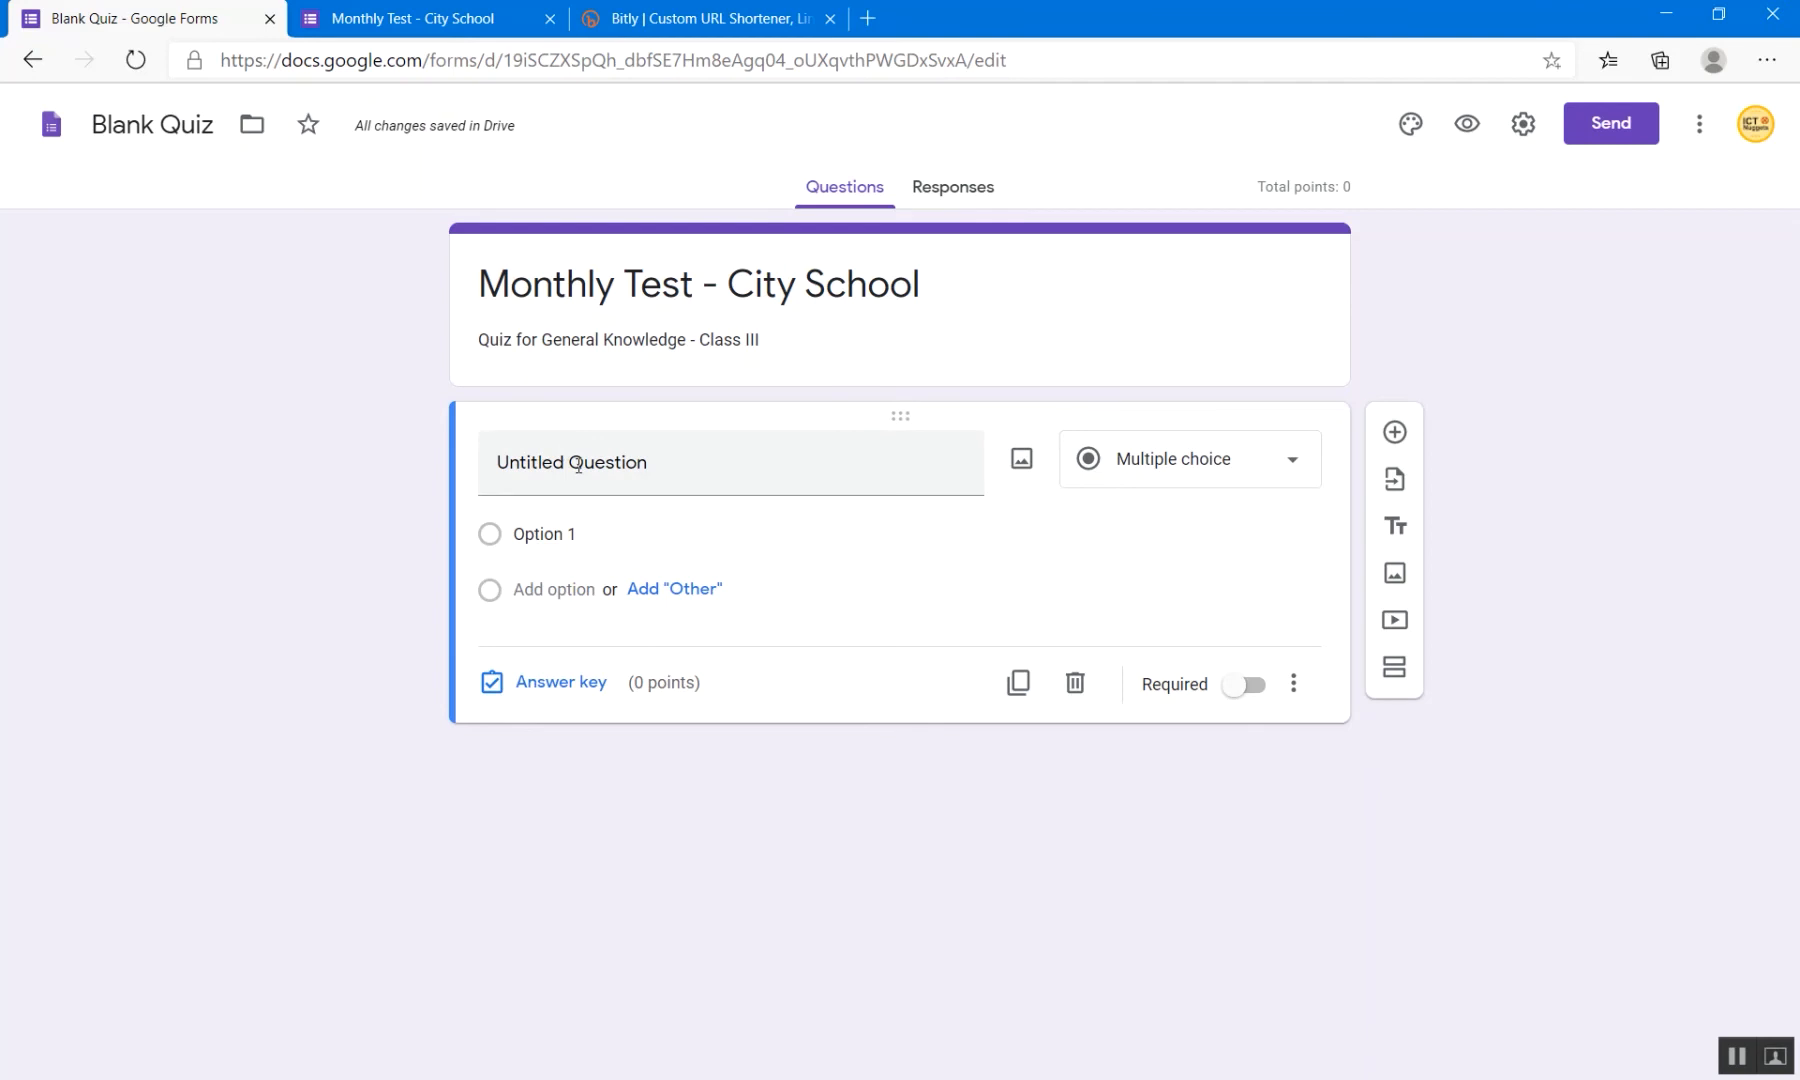
{"action": "left_click", "coordinate": [578, 465]}
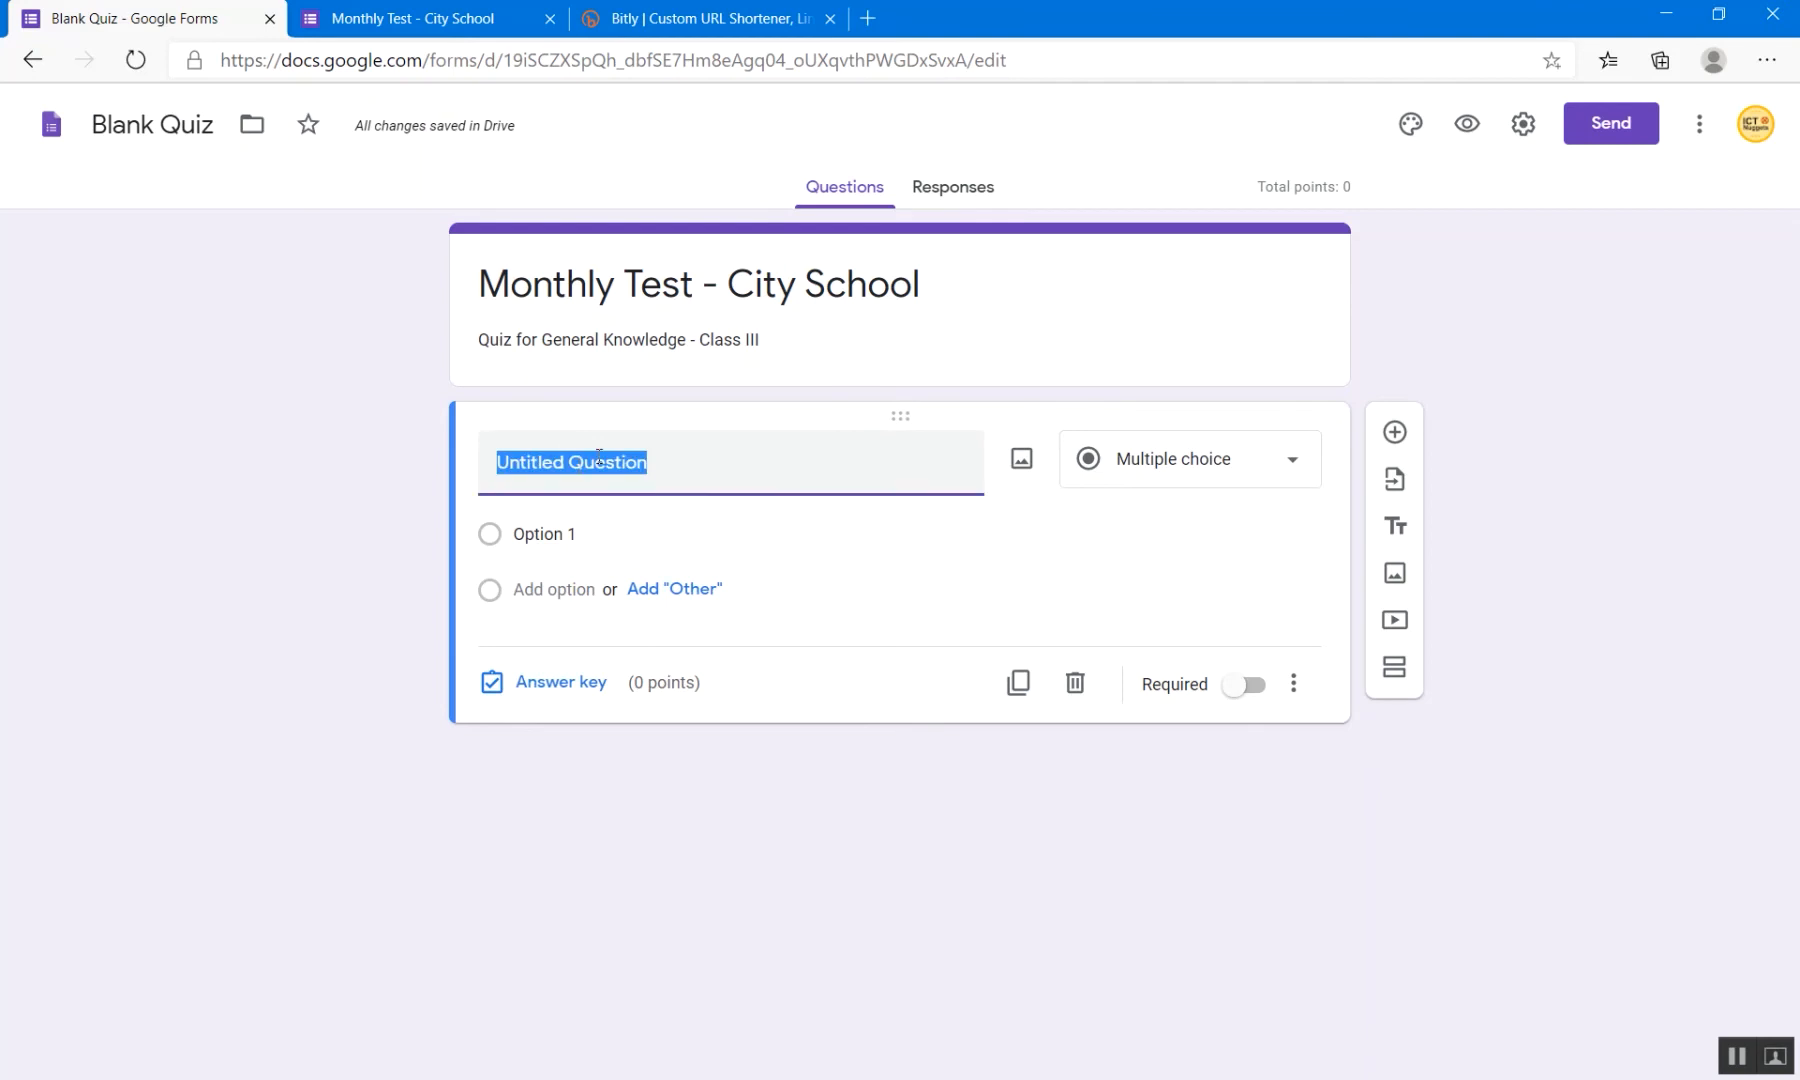
{"action": "type", "text": "Q1"}
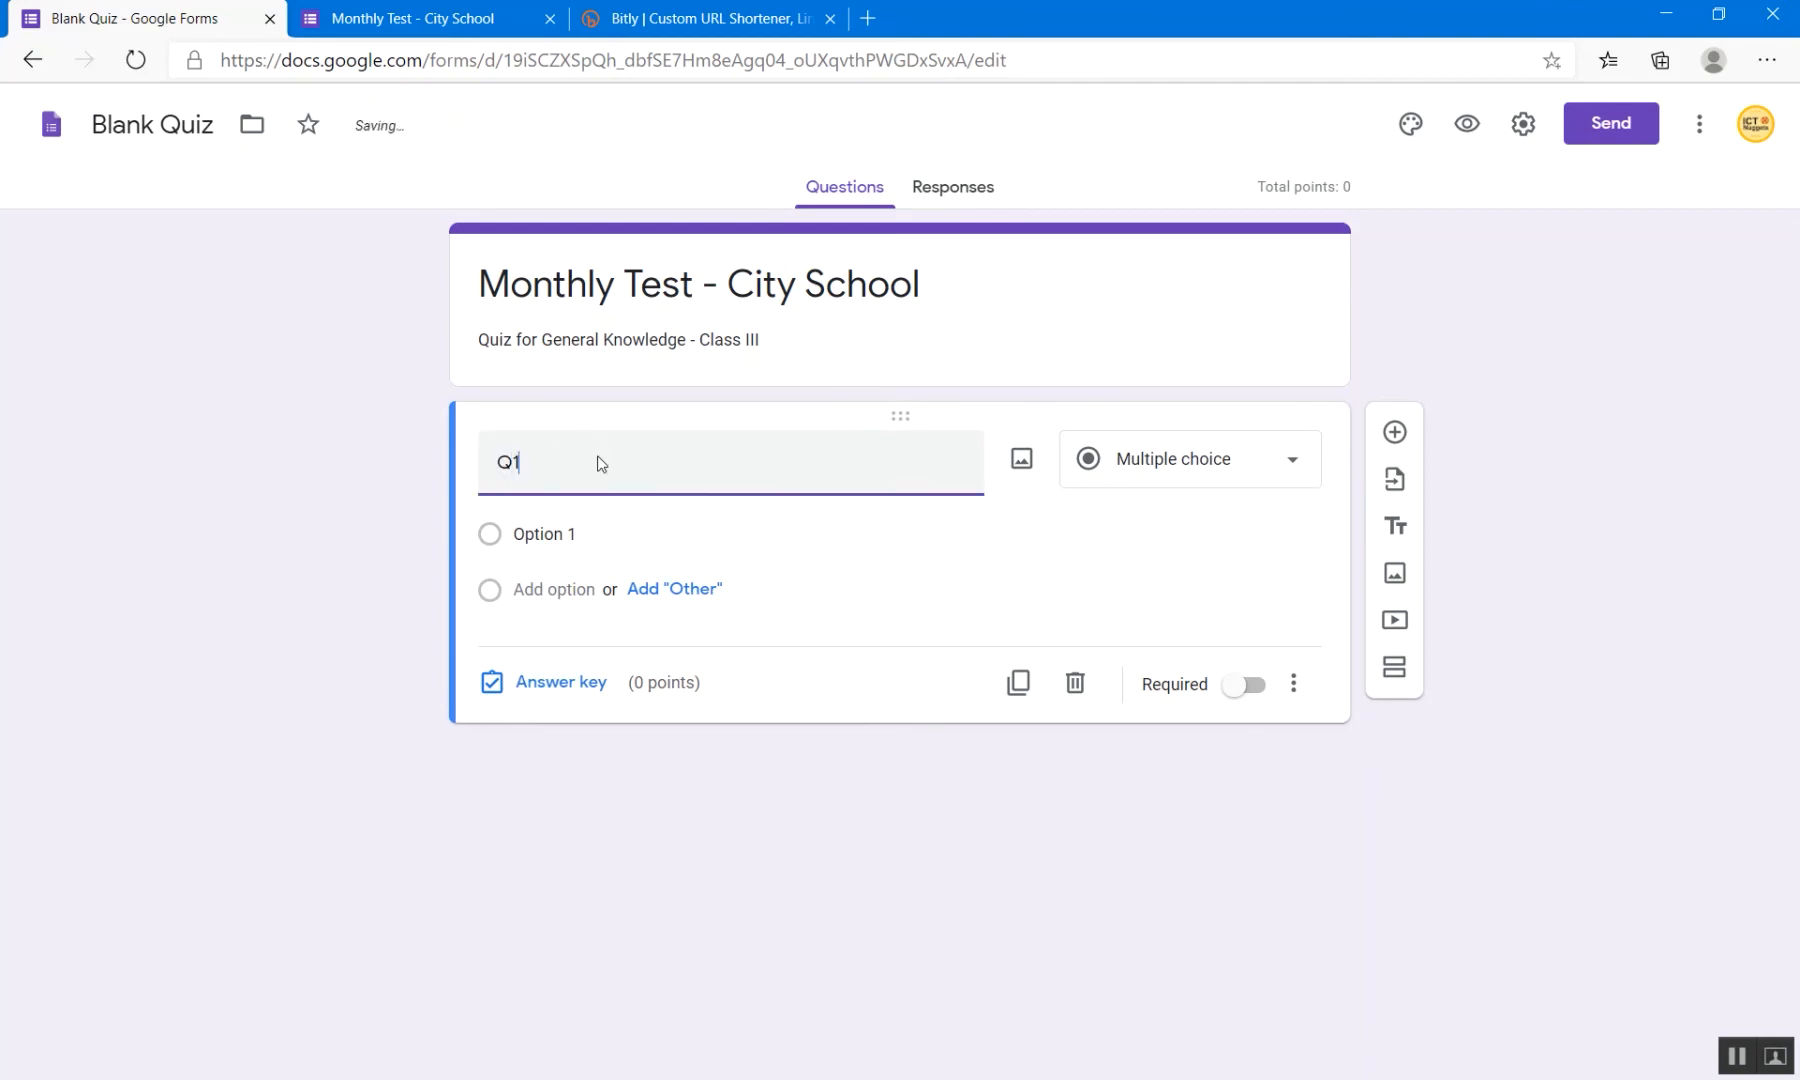
{"action": "type", "text": ". There are ........ days in a week."}
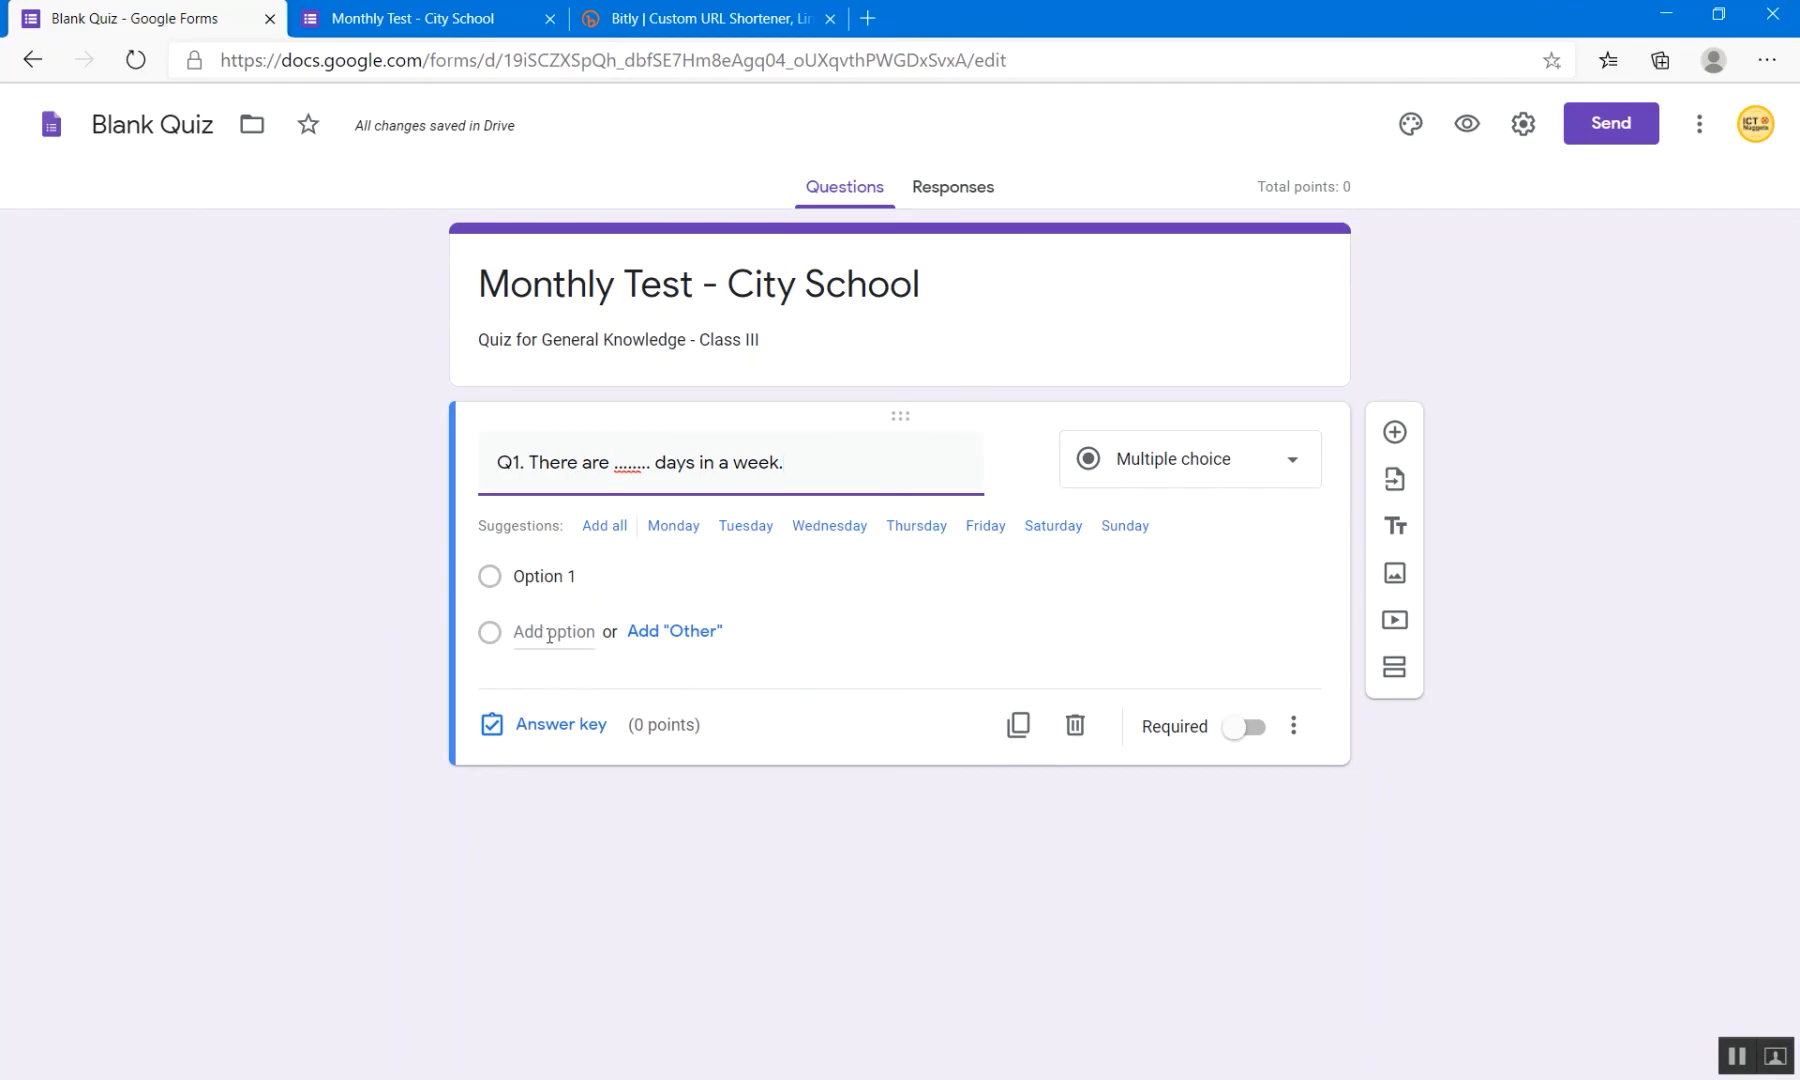
Step: Give question Q1 the three answer options 5, 7 and 8
{"action": "left_click", "coordinate": [548, 576]}
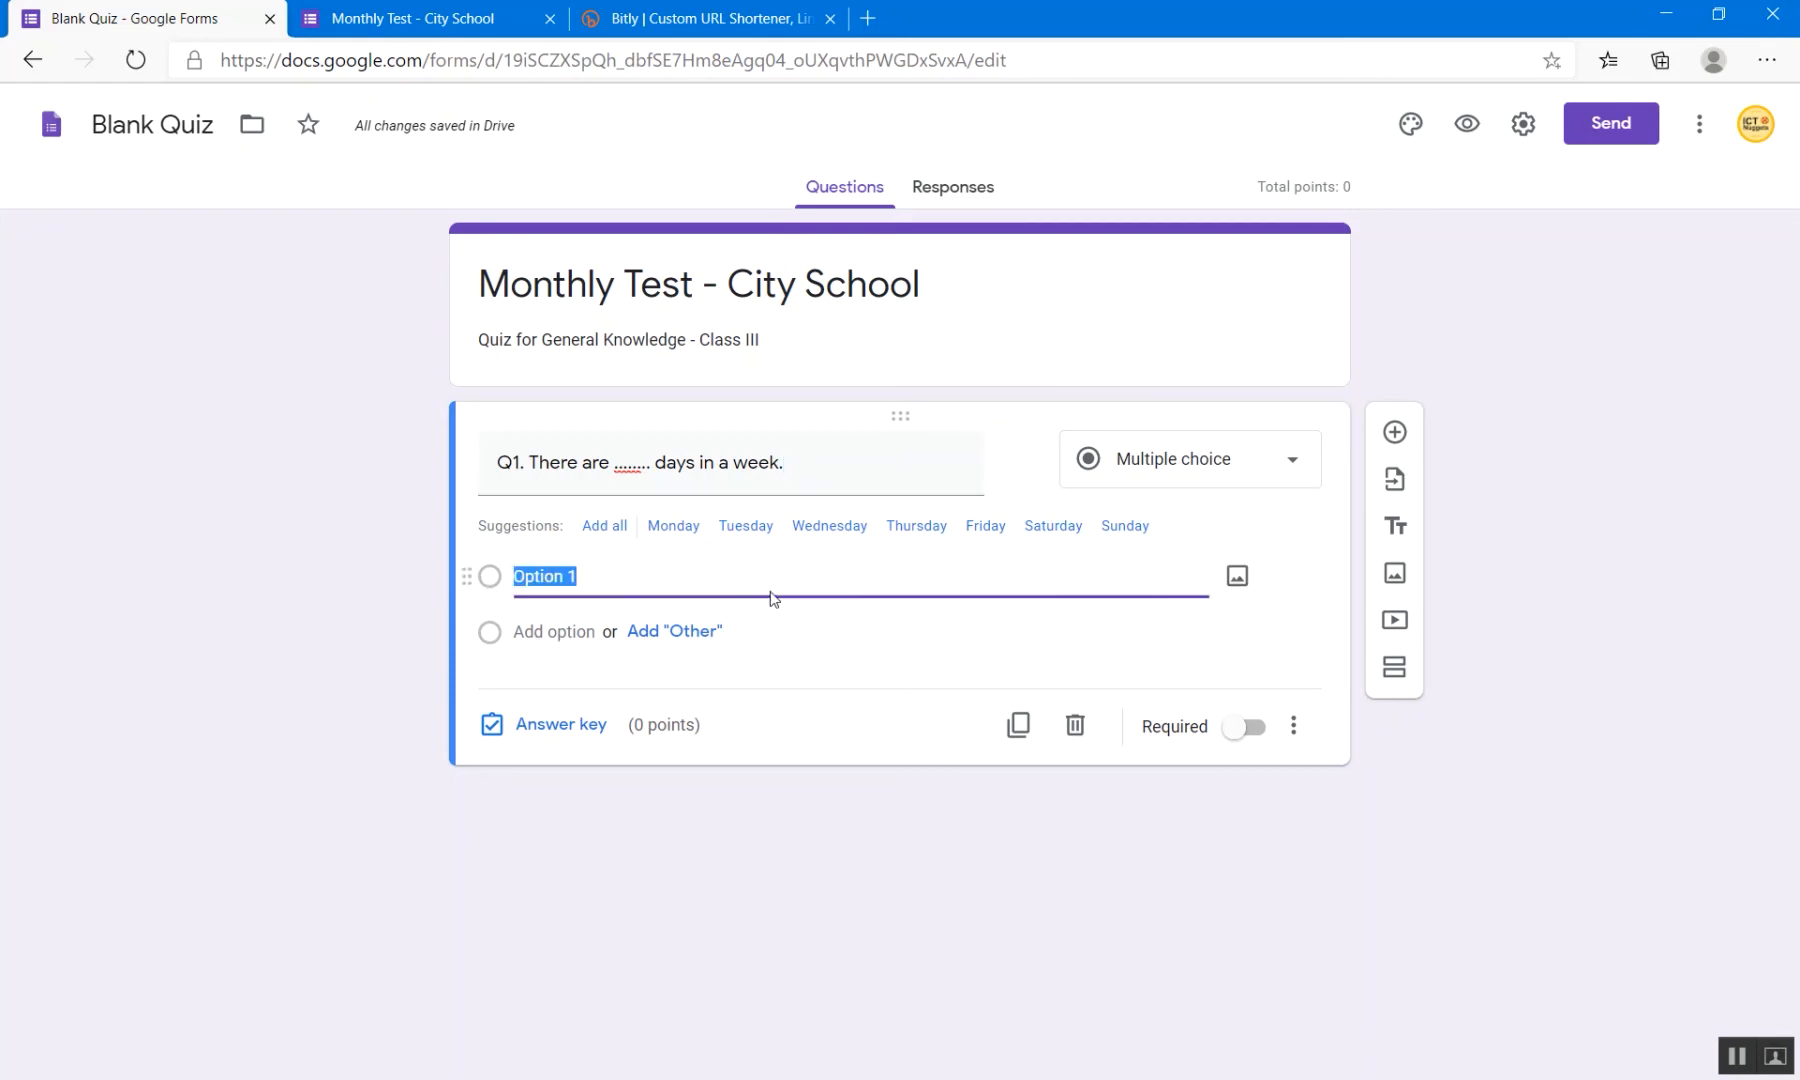
{"action": "type", "text": "5"}
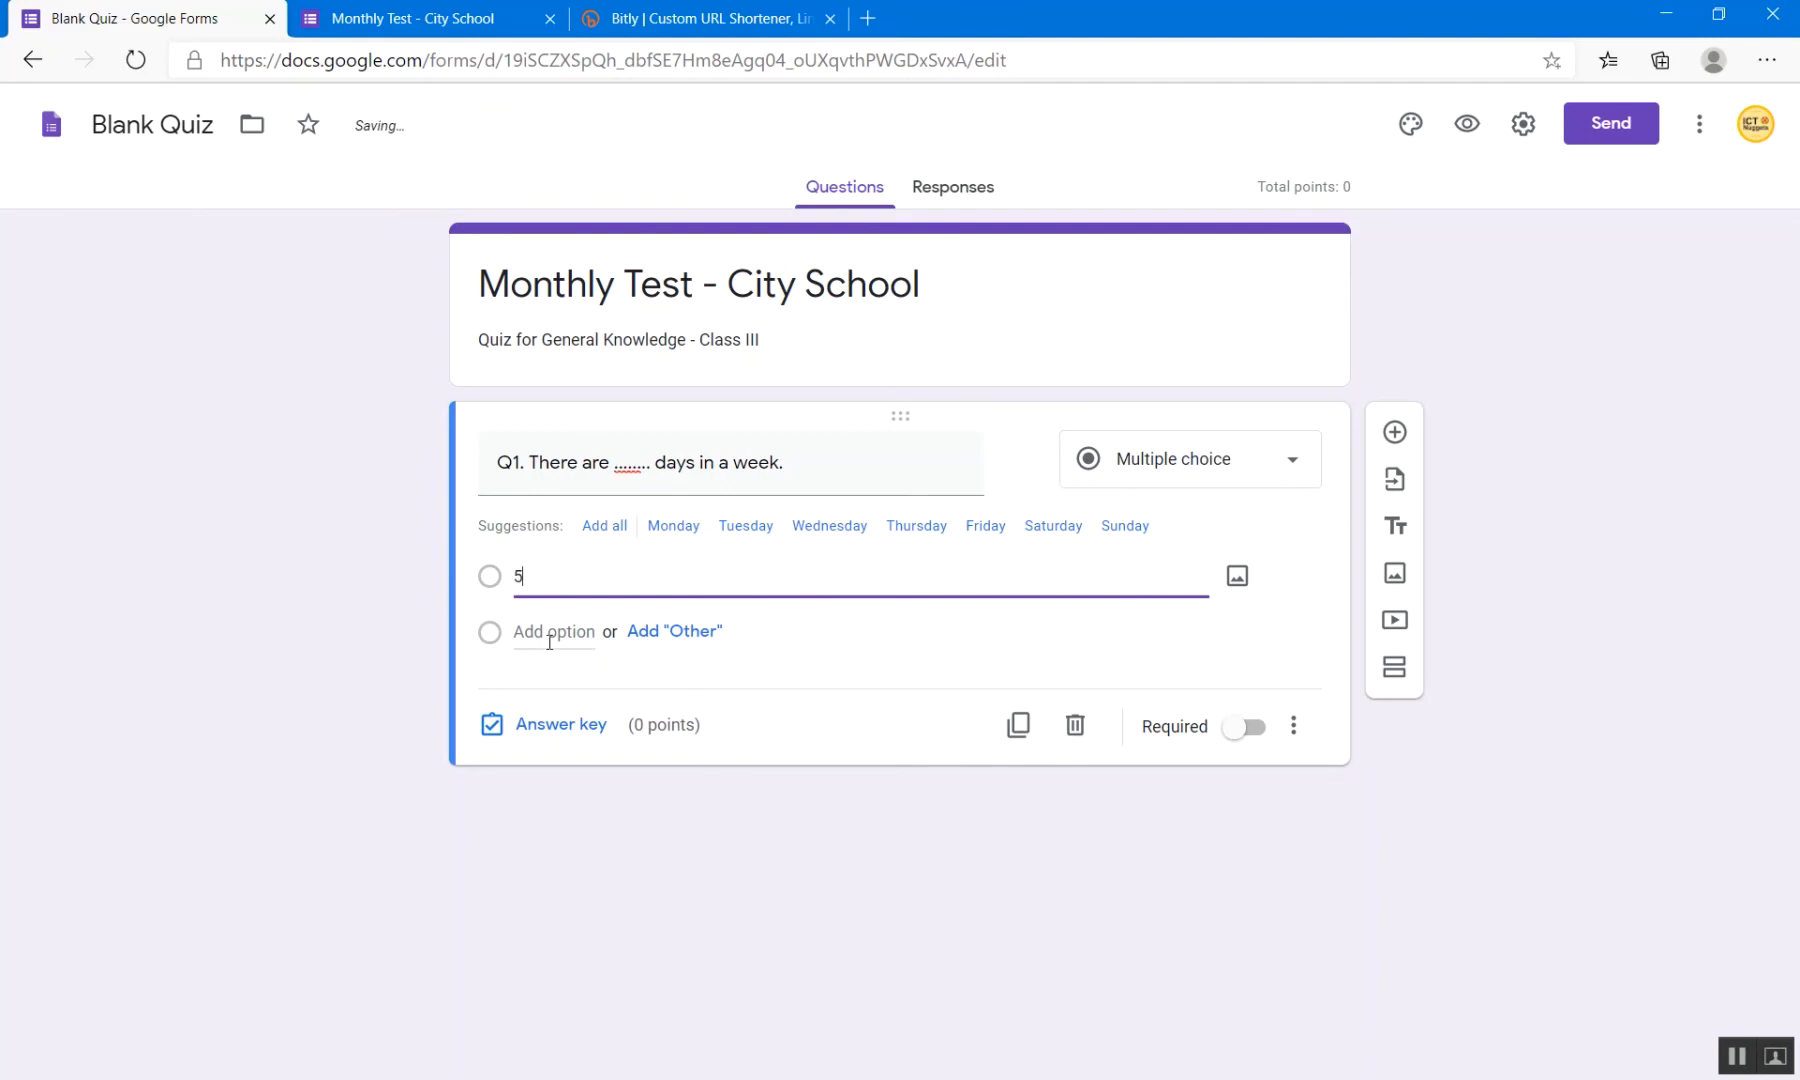
{"action": "left_click", "coordinate": [549, 632]}
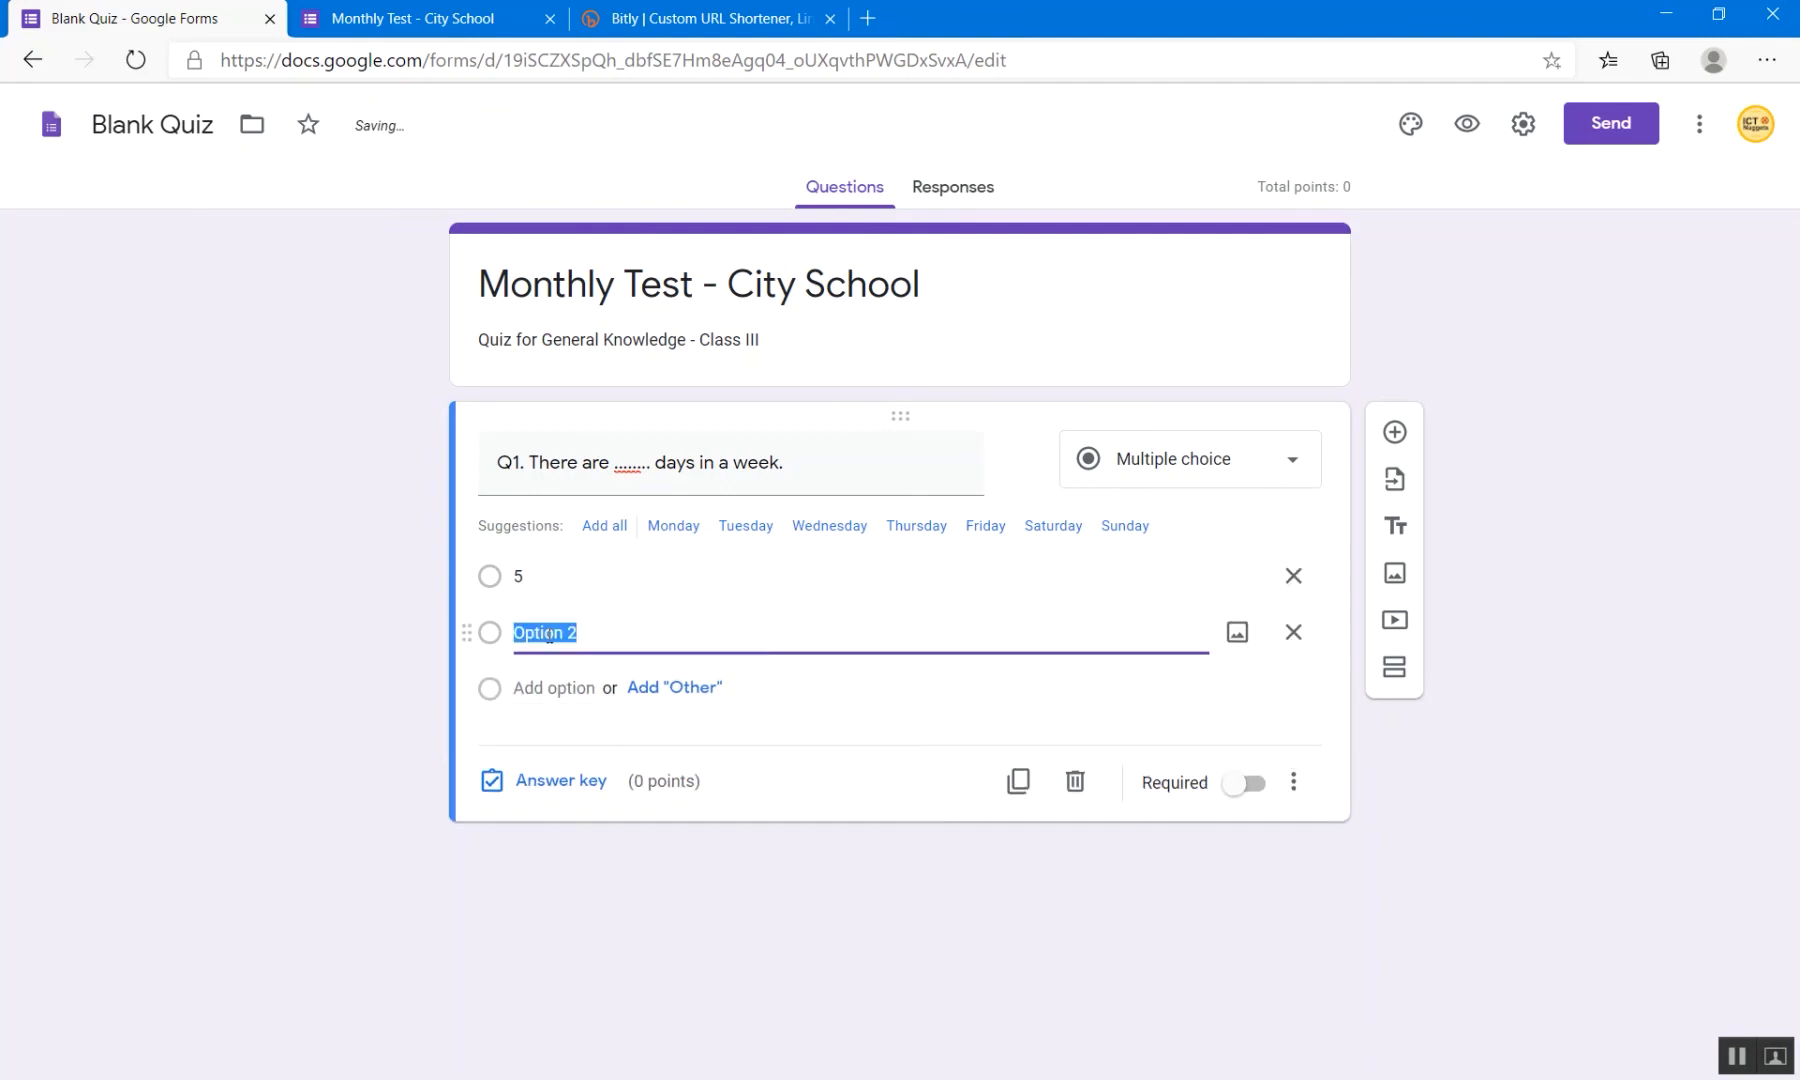
{"action": "type", "text": "7"}
{"action": "left_click", "coordinate": [527, 688]}
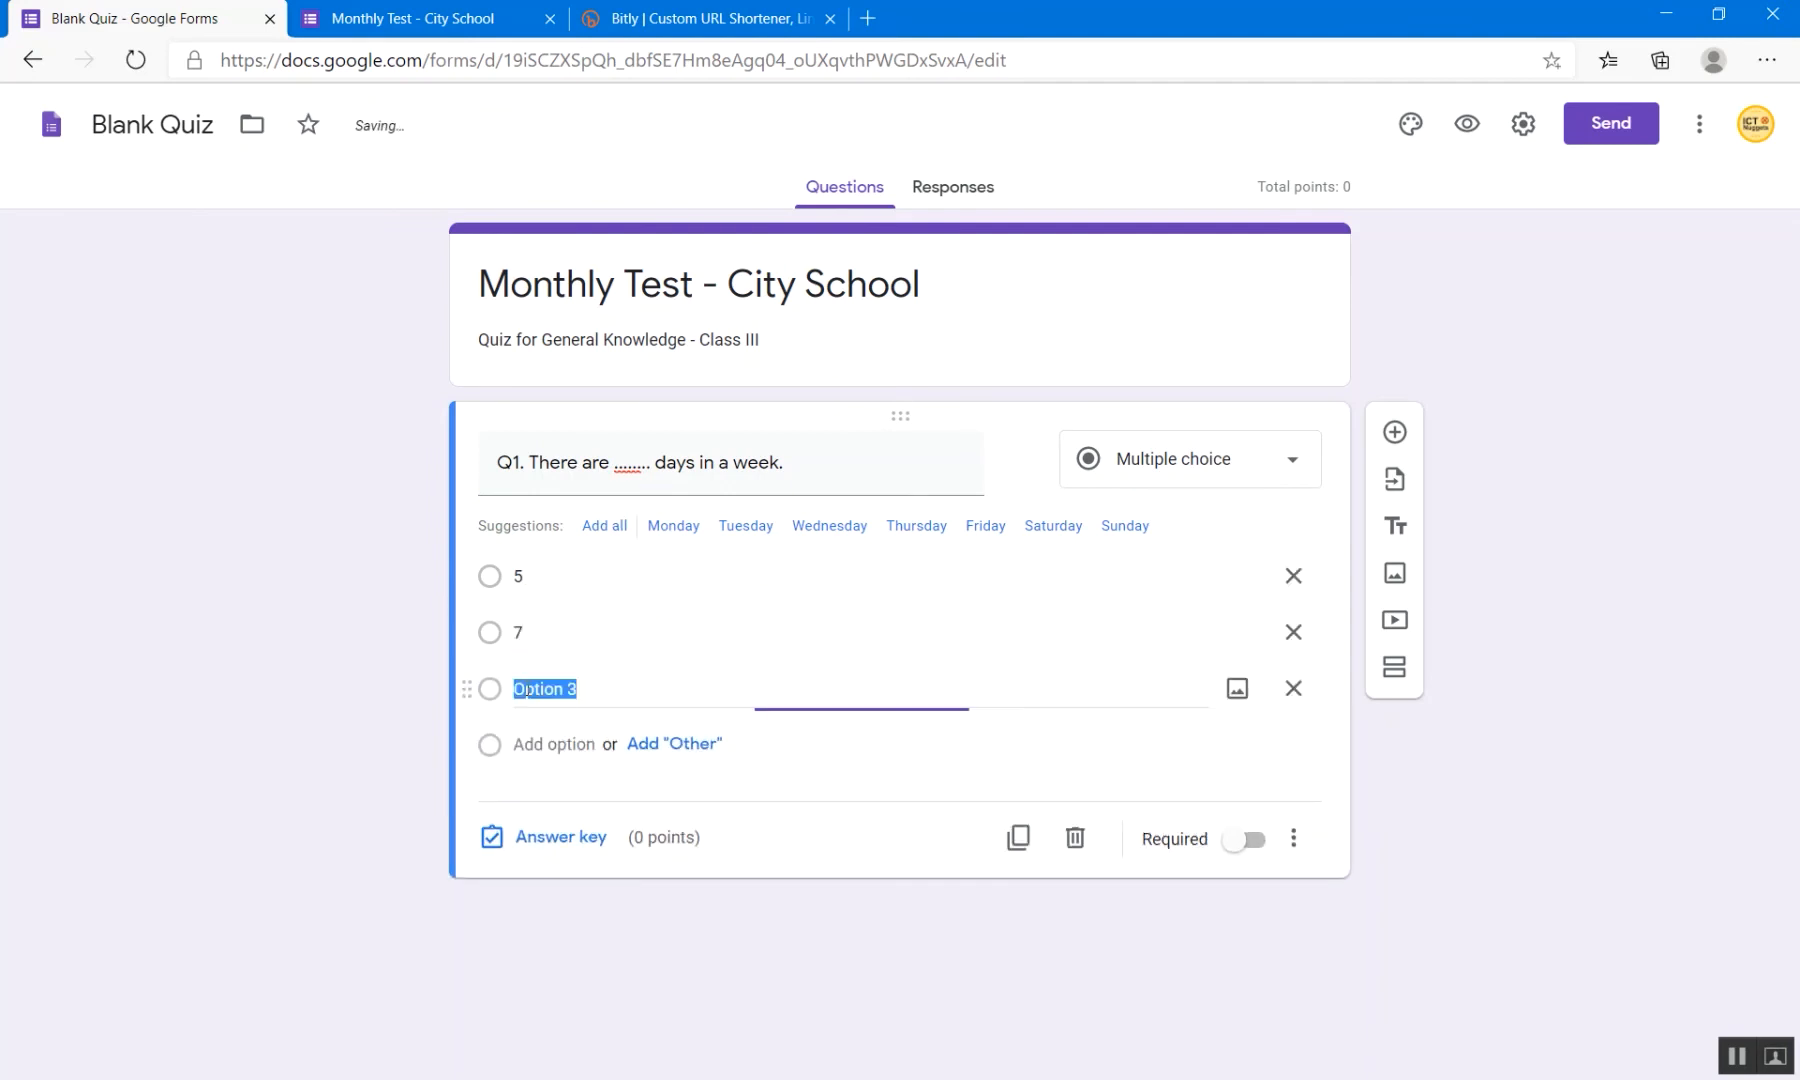
{"action": "type", "text": "8"}
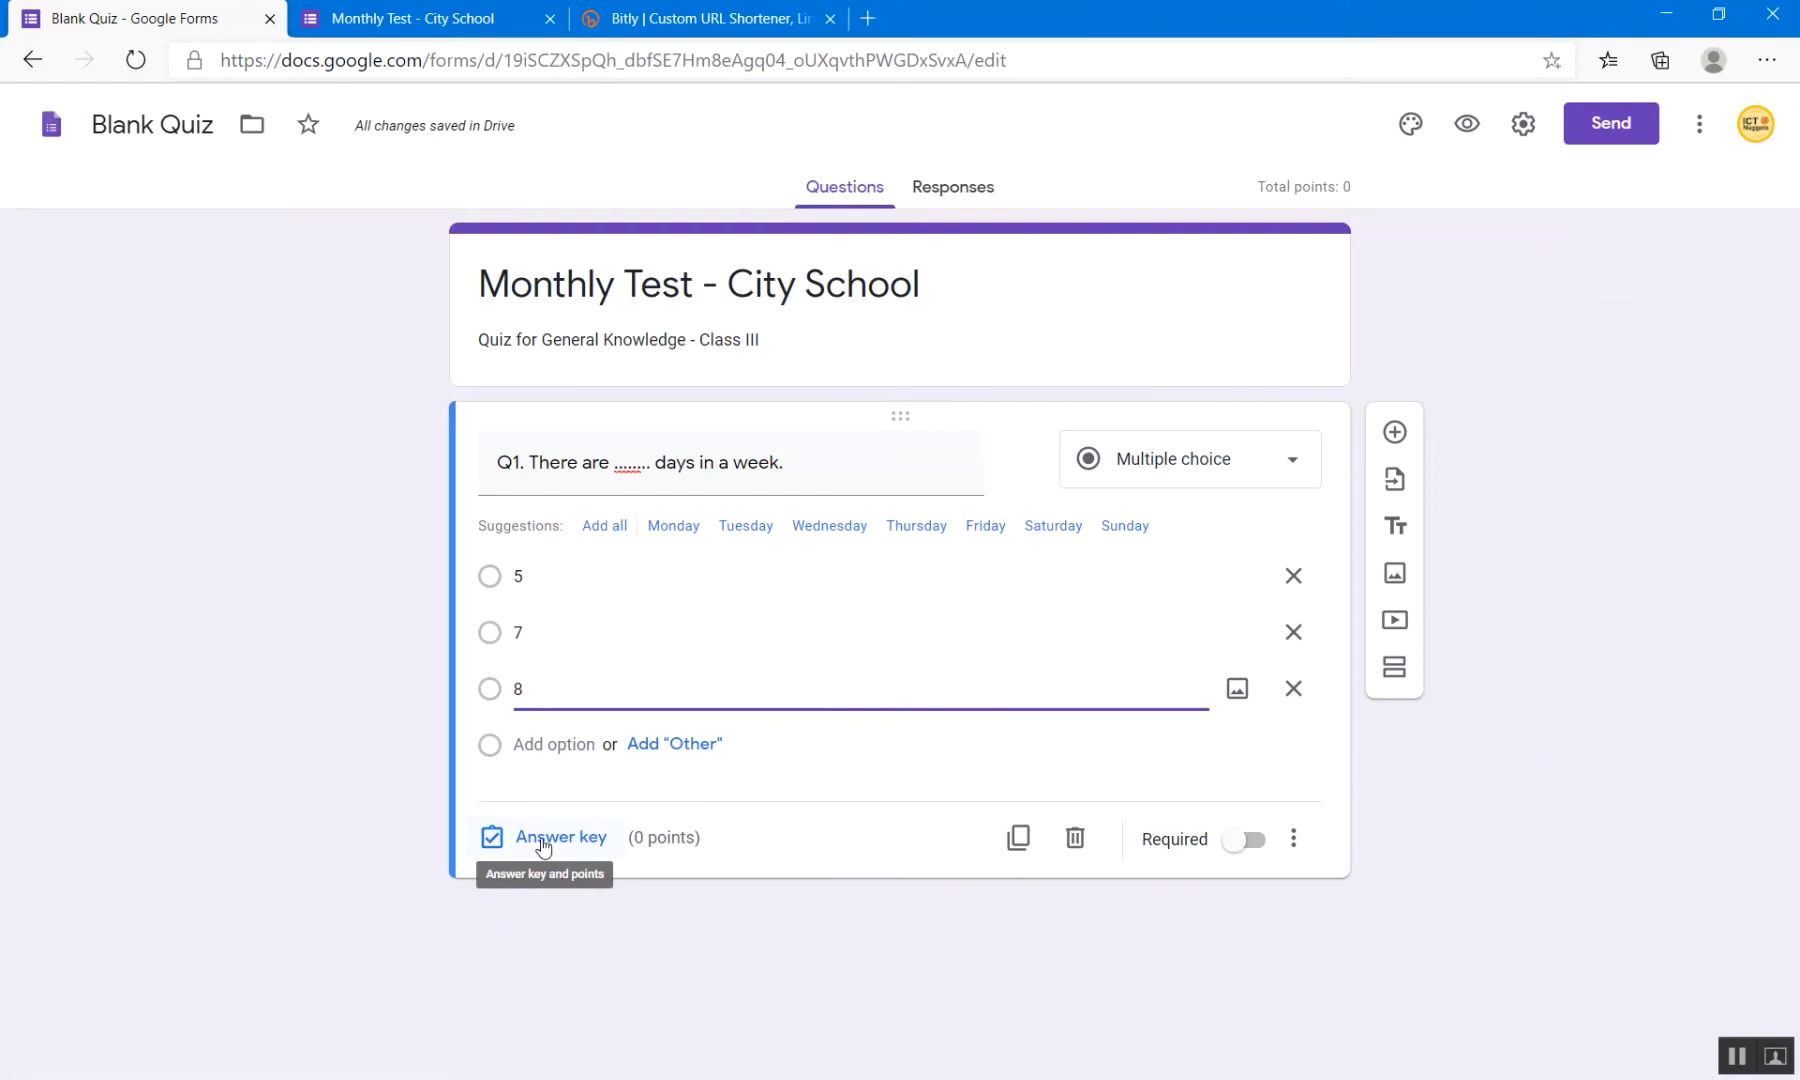
Step: Set Q1's answer key to 7 as the correct answer worth 2 points, and make the question required
{"action": "left_click", "coordinate": [555, 843]}
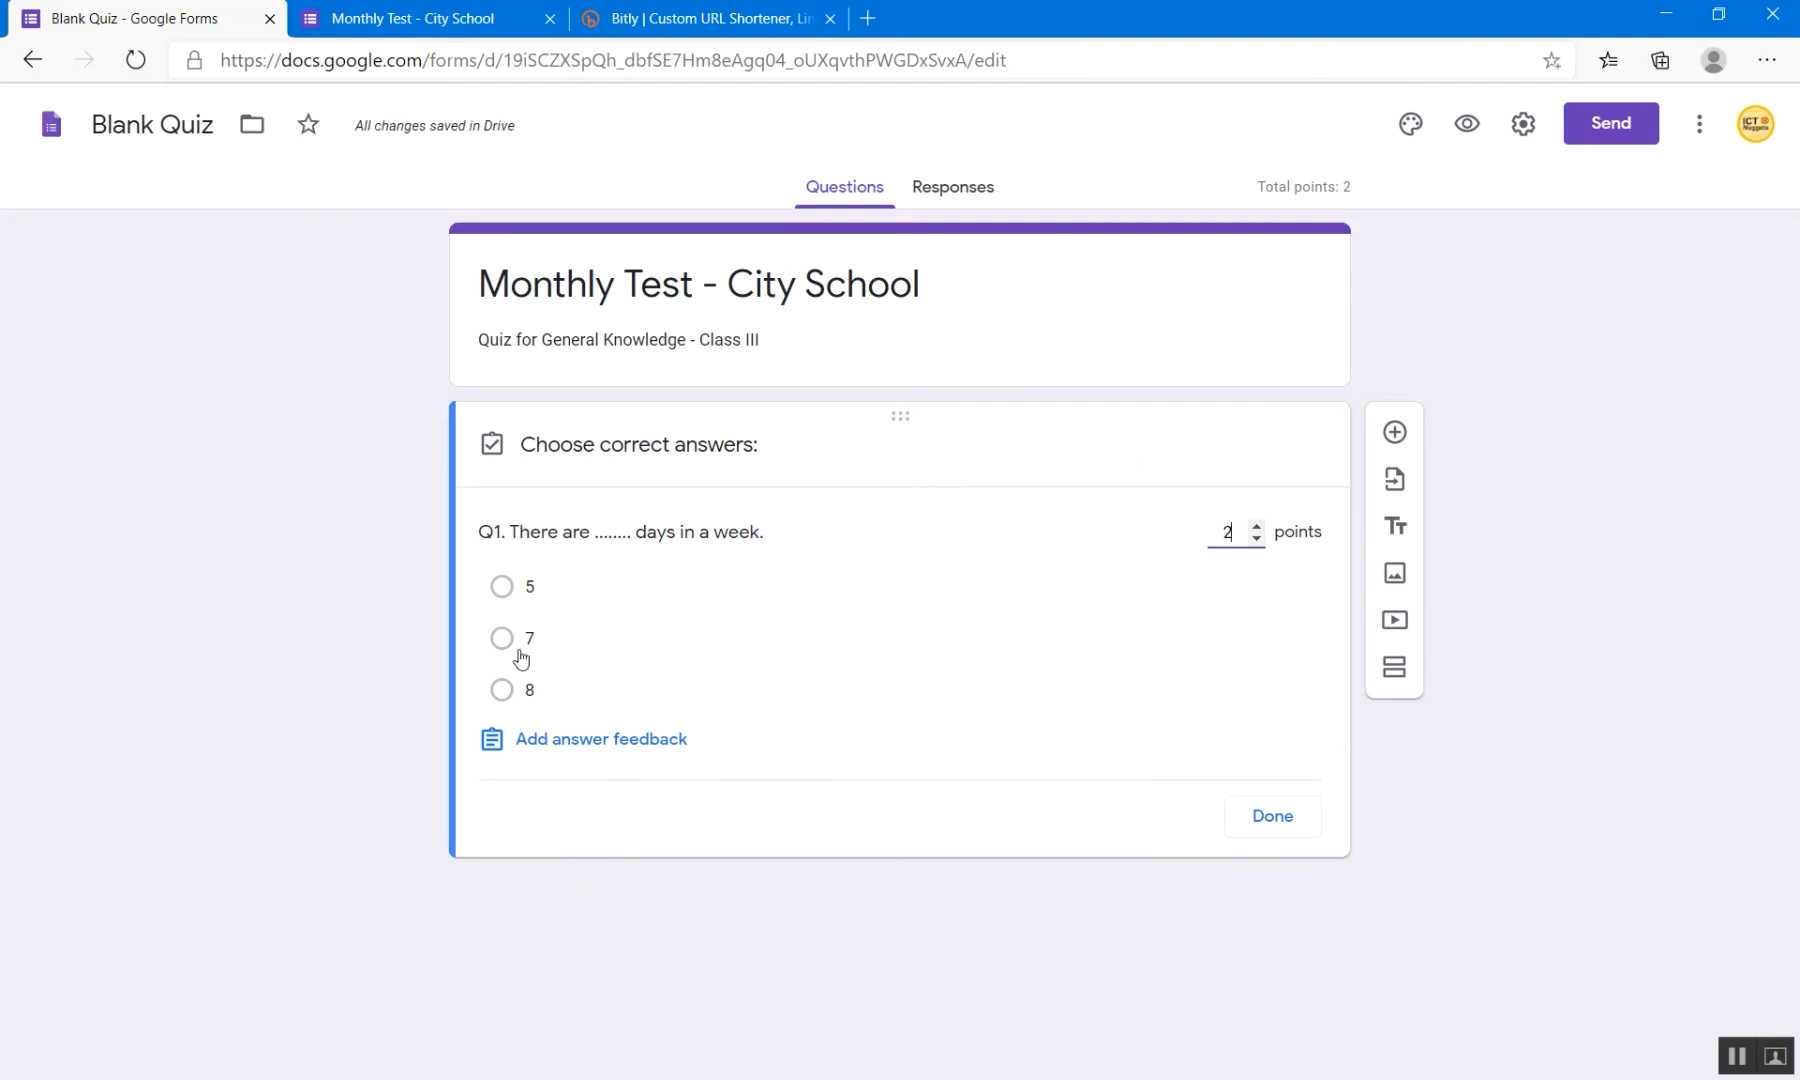
{"action": "left_click", "coordinate": [501, 638]}
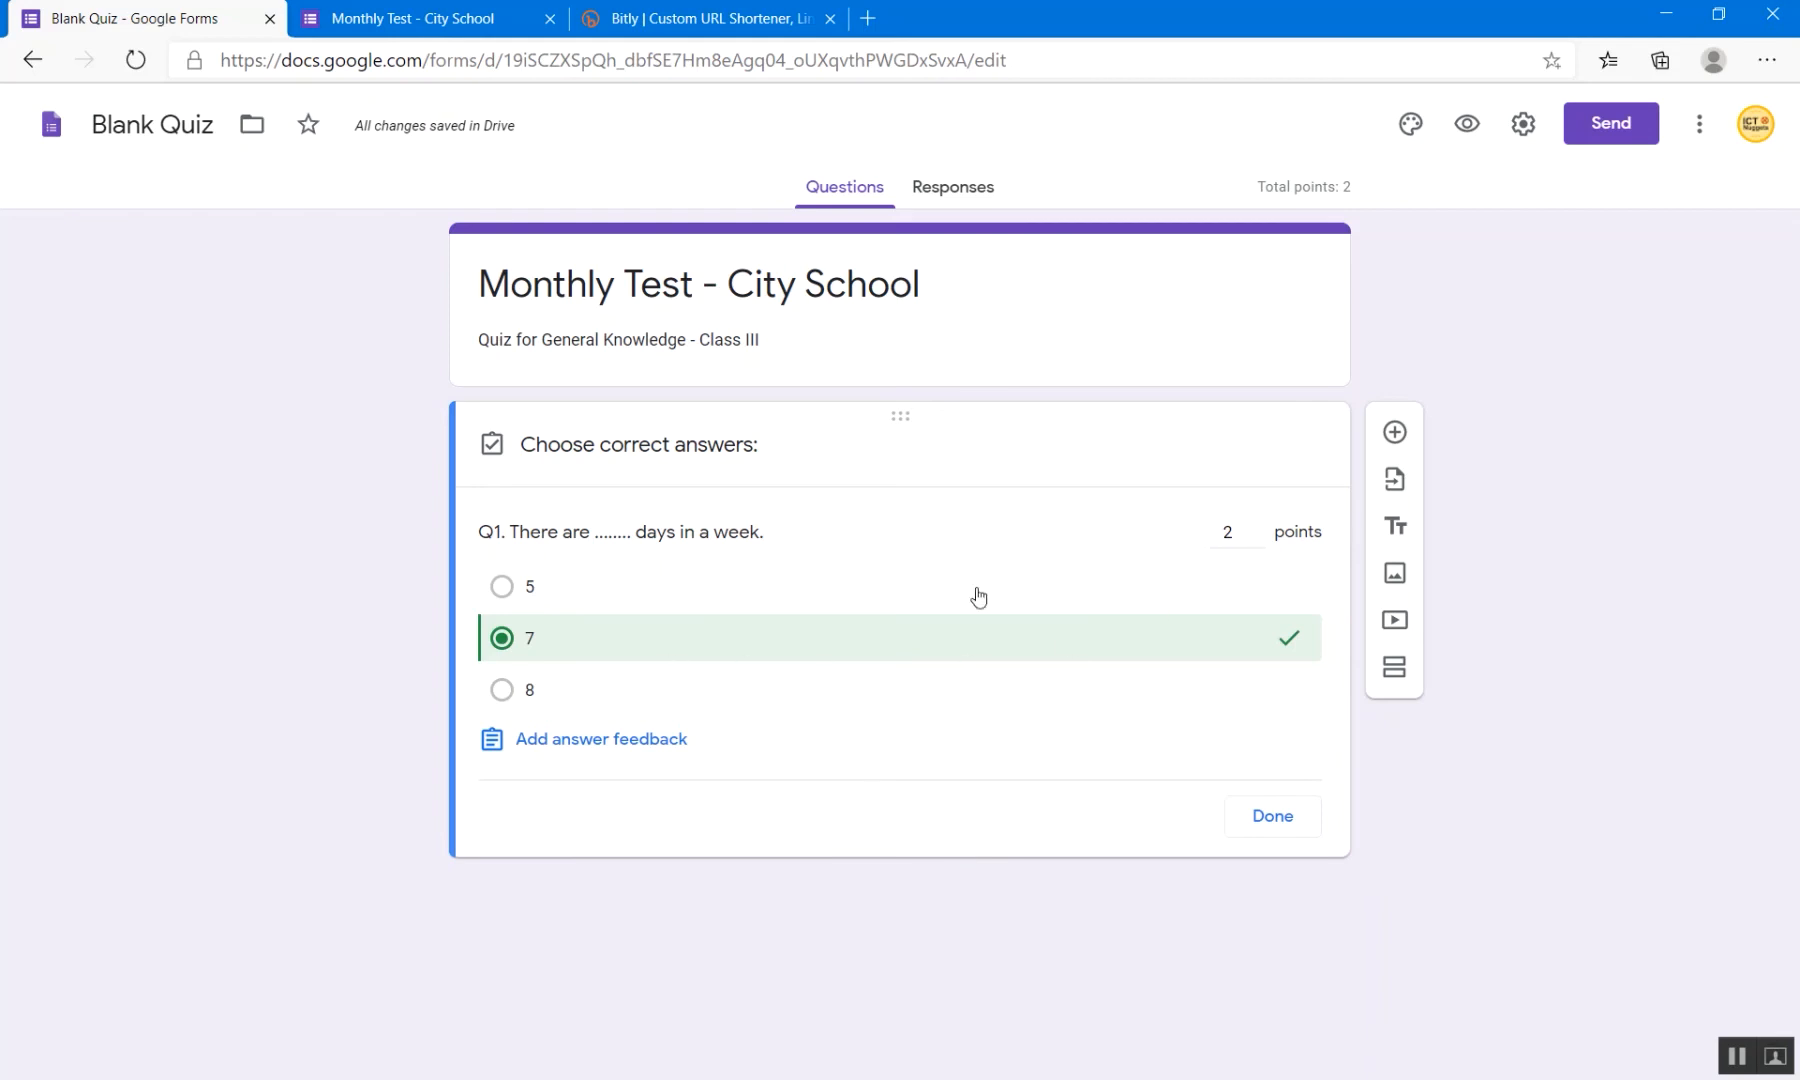
{"action": "left_click", "coordinate": [1270, 818]}
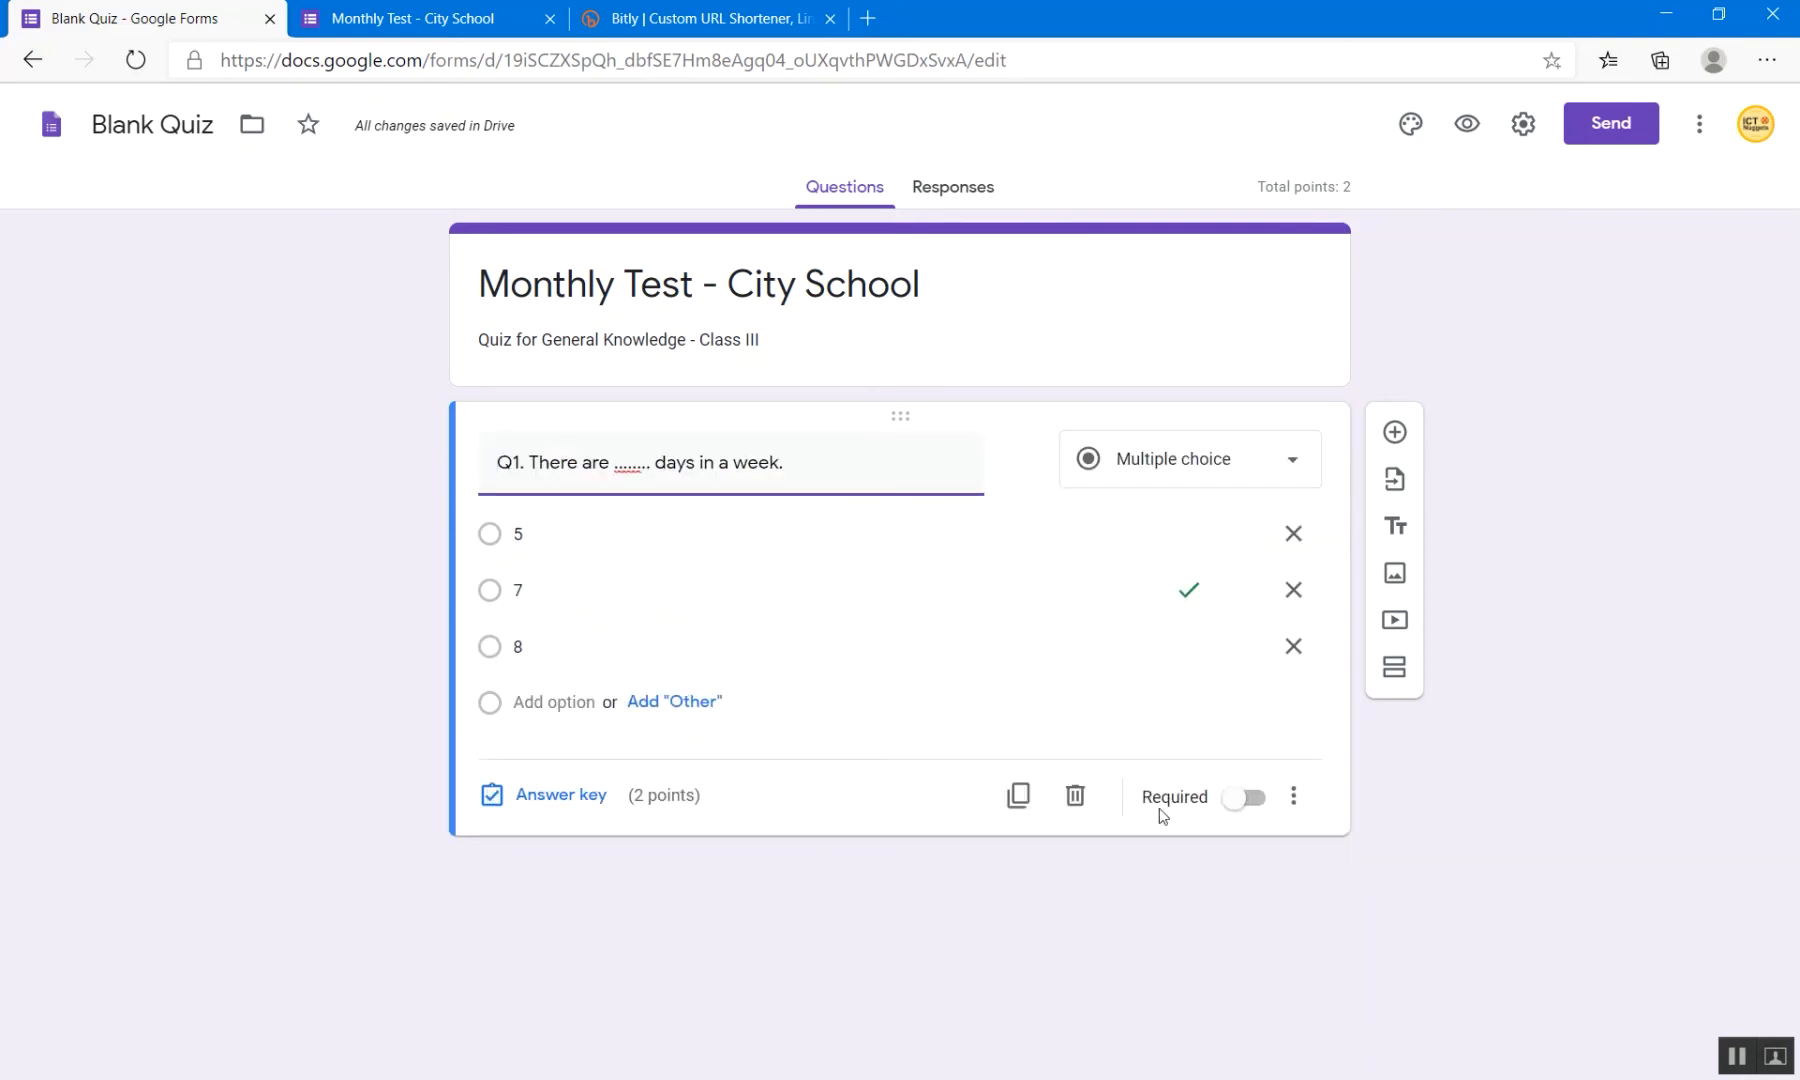
{"action": "left_click", "coordinate": [1252, 798]}
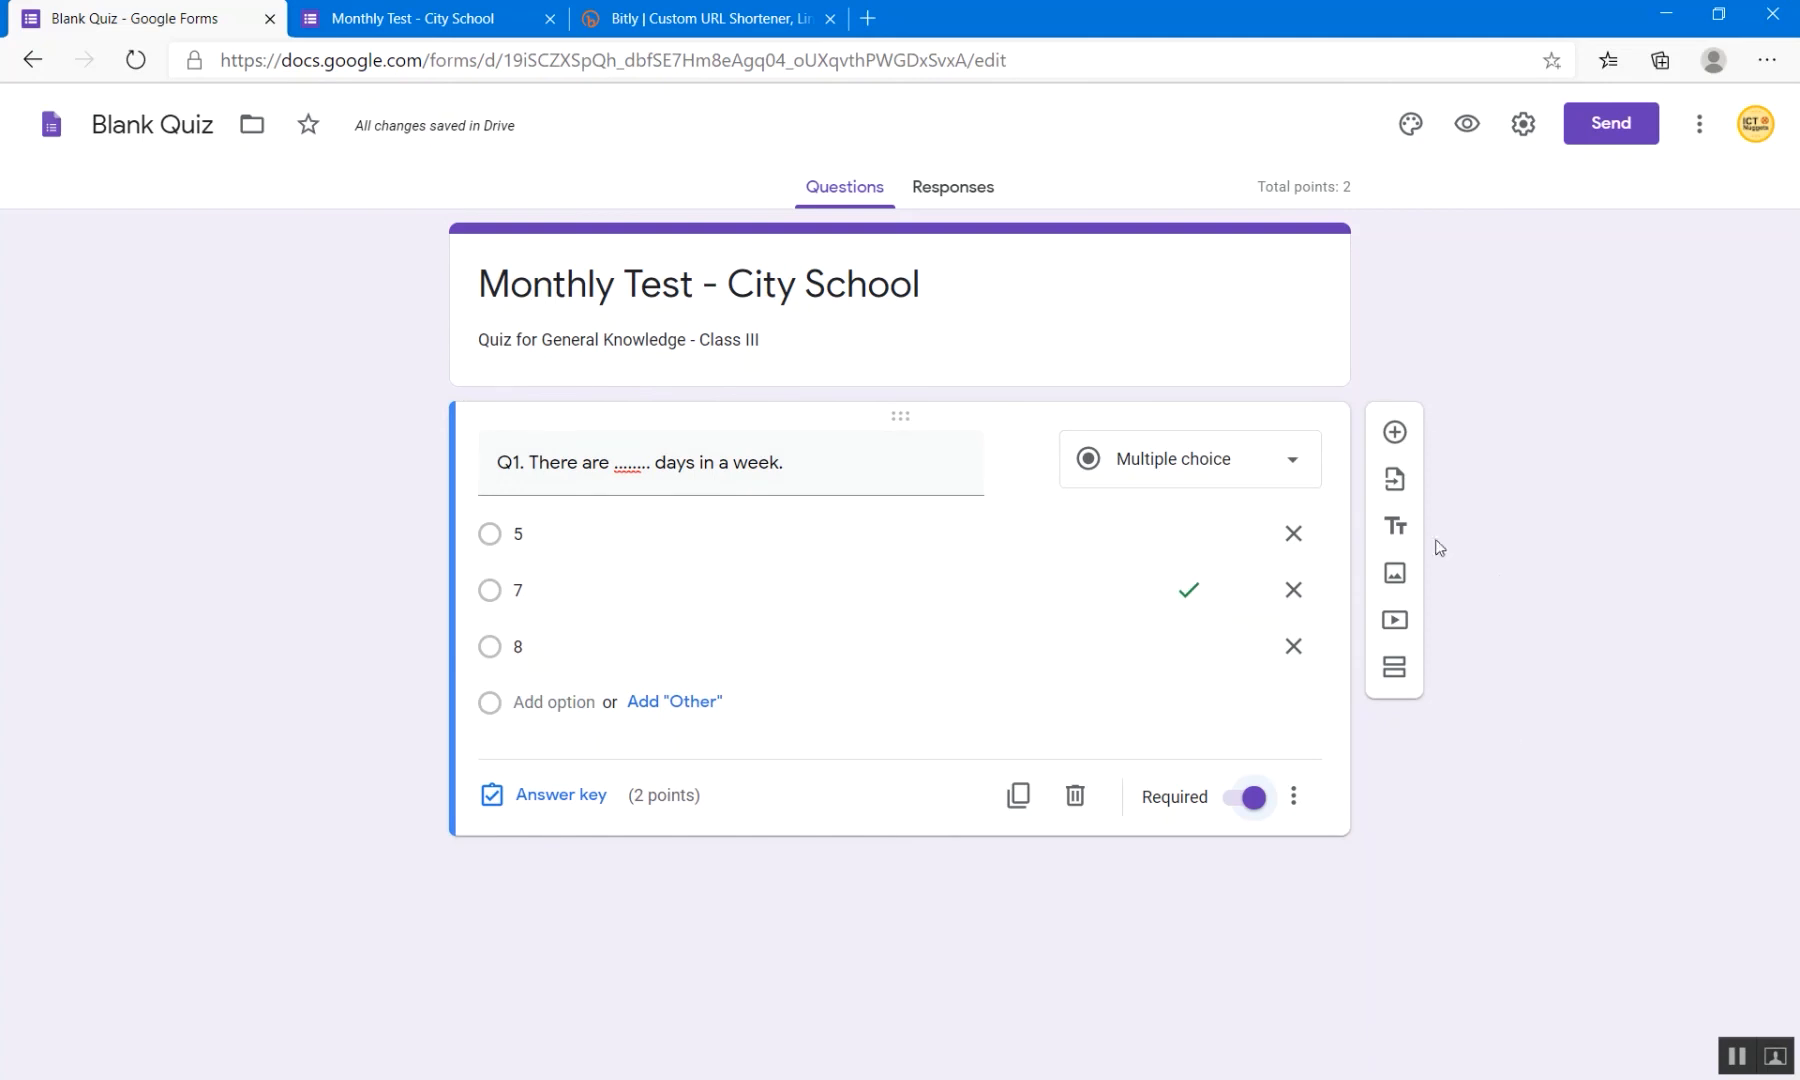
Step: Add a title block reading "All questions are compulsory to attempt" and move it above question Q1
{"action": "left_click", "coordinate": [1396, 528]}
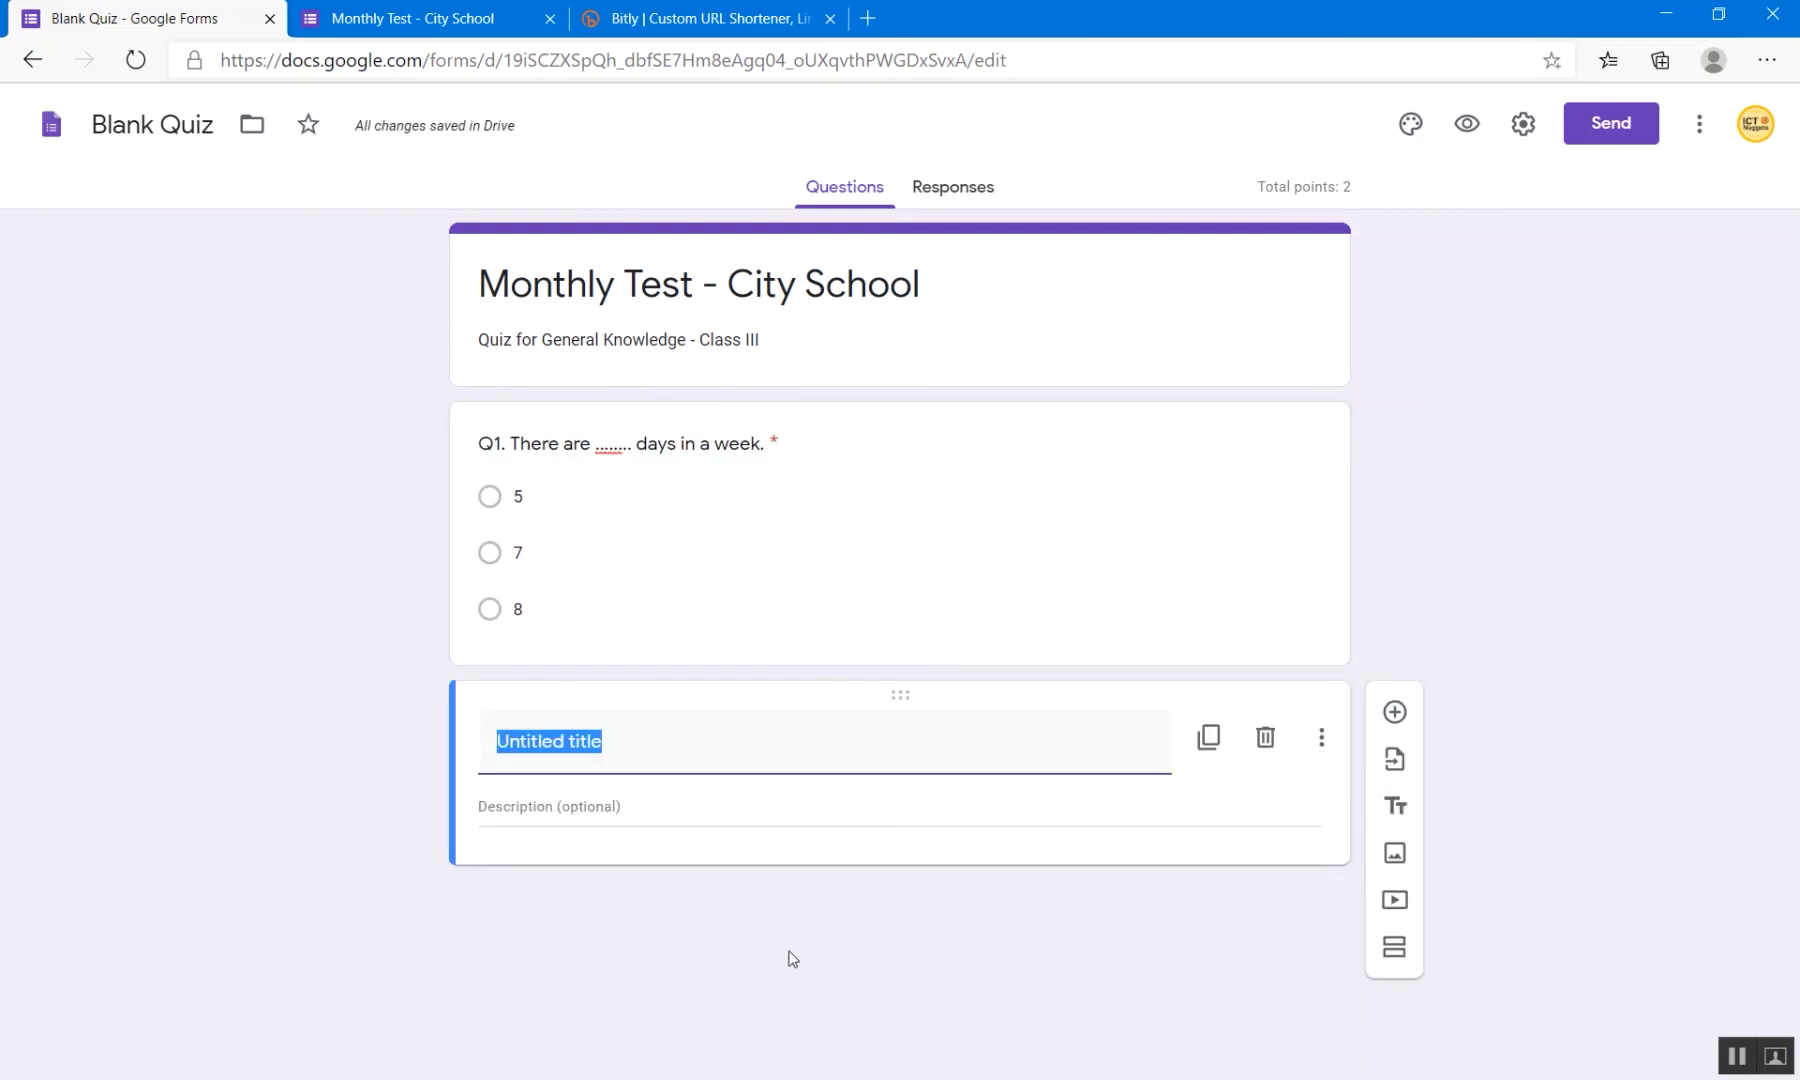
{"action": "type", "text": "All q"}
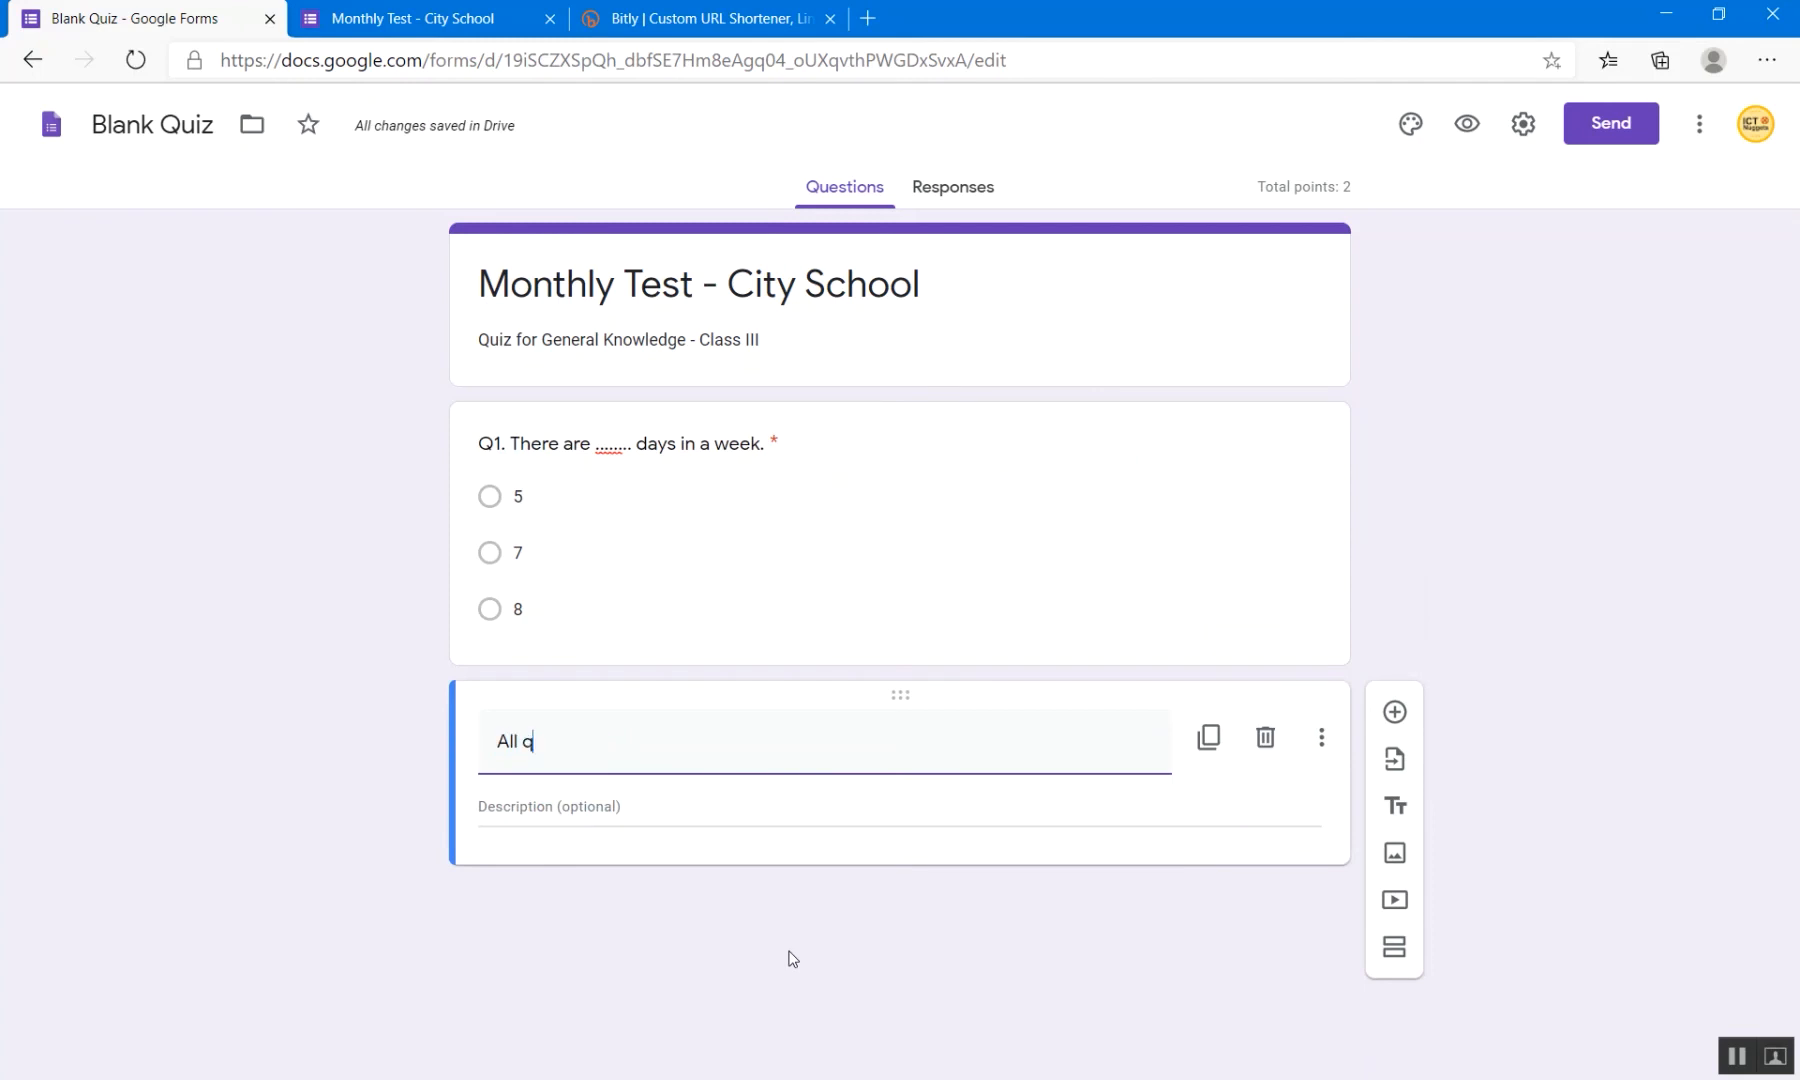
{"action": "type", "text": "ues"}
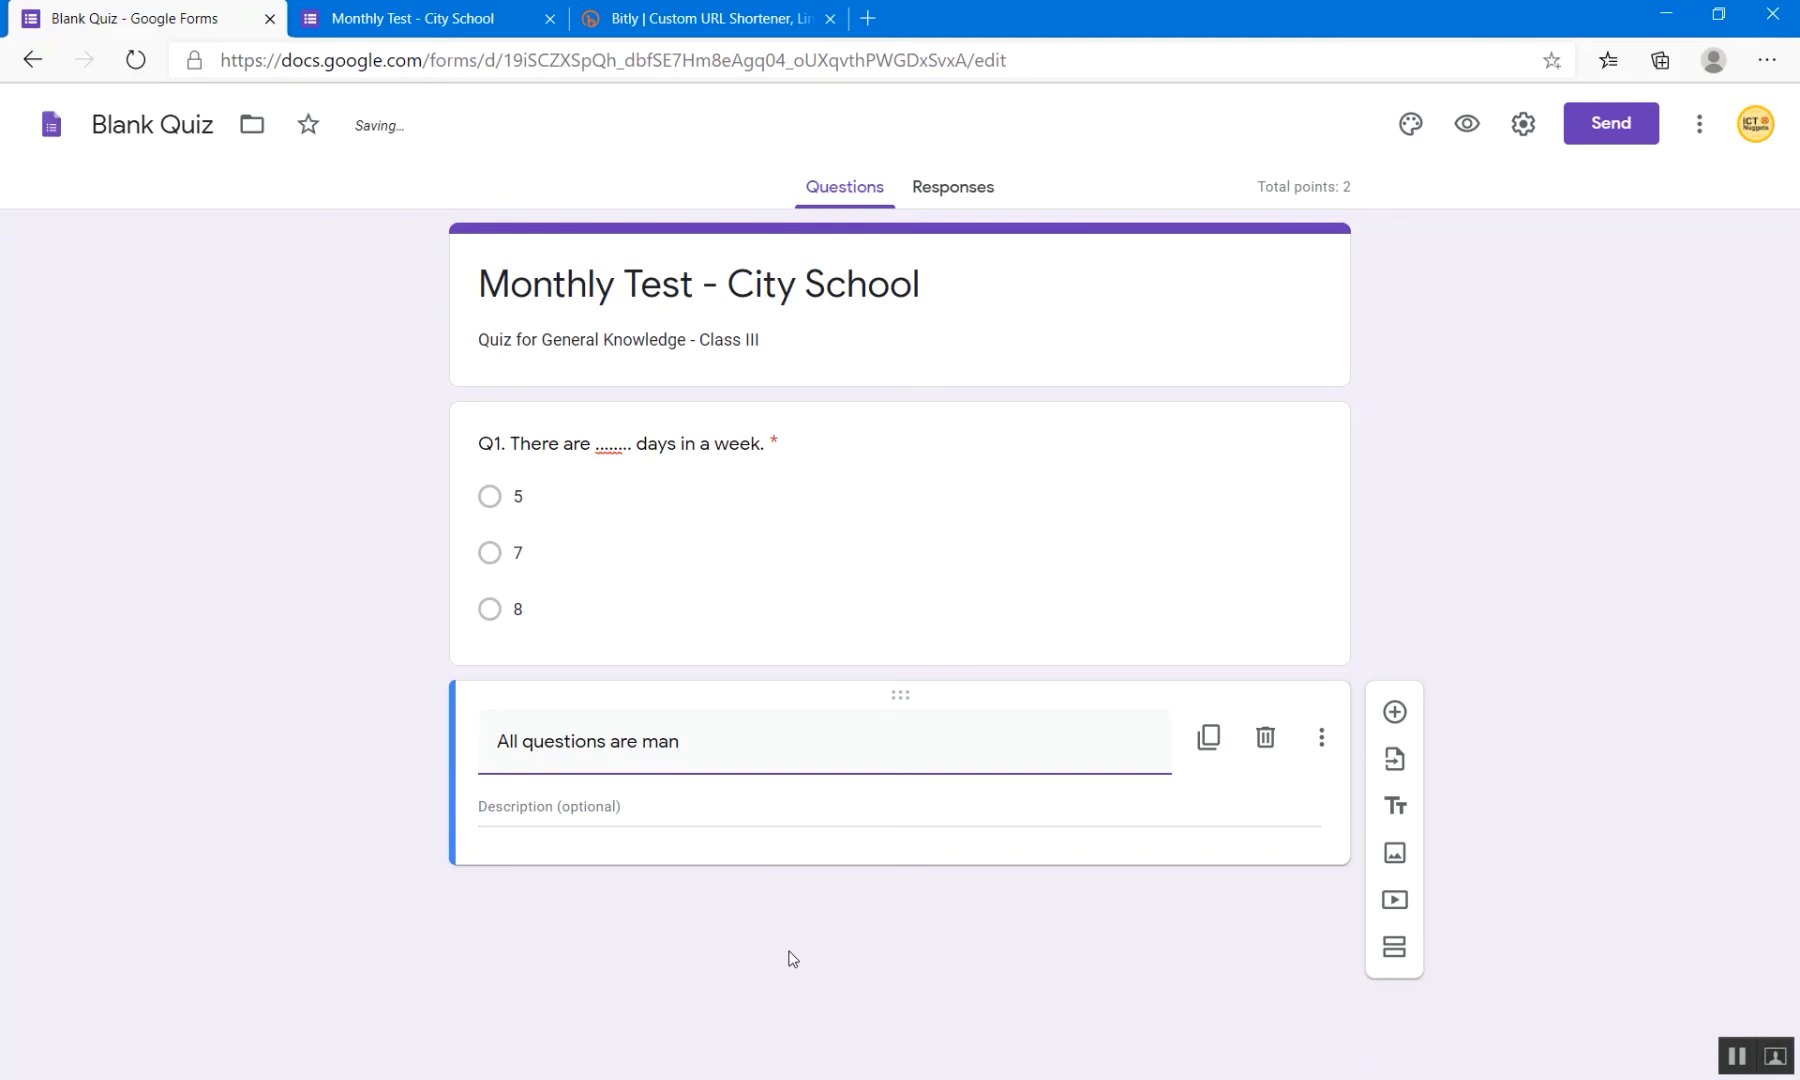
{"action": "type", "text": "tions are compulsory to attemp"}
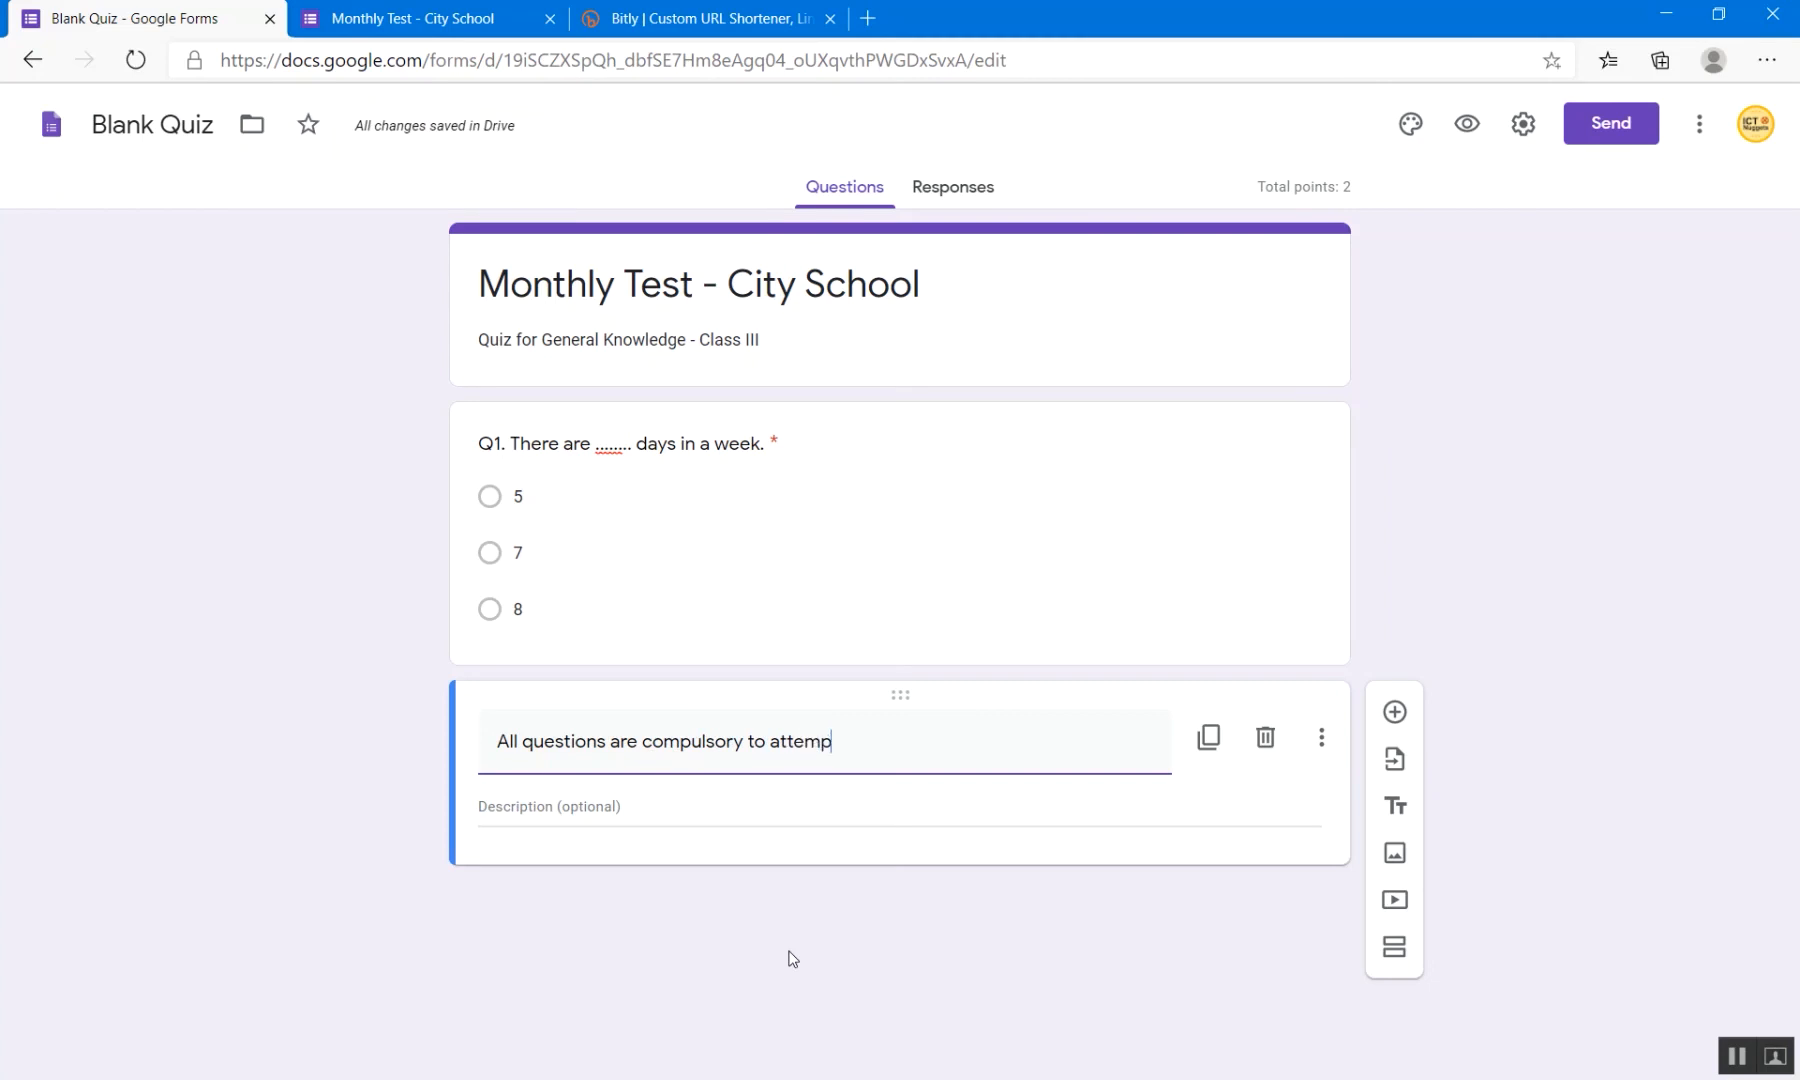
{"action": "type", "text": "t"}
{"action": "left_click", "coordinate": [1571, 655]}
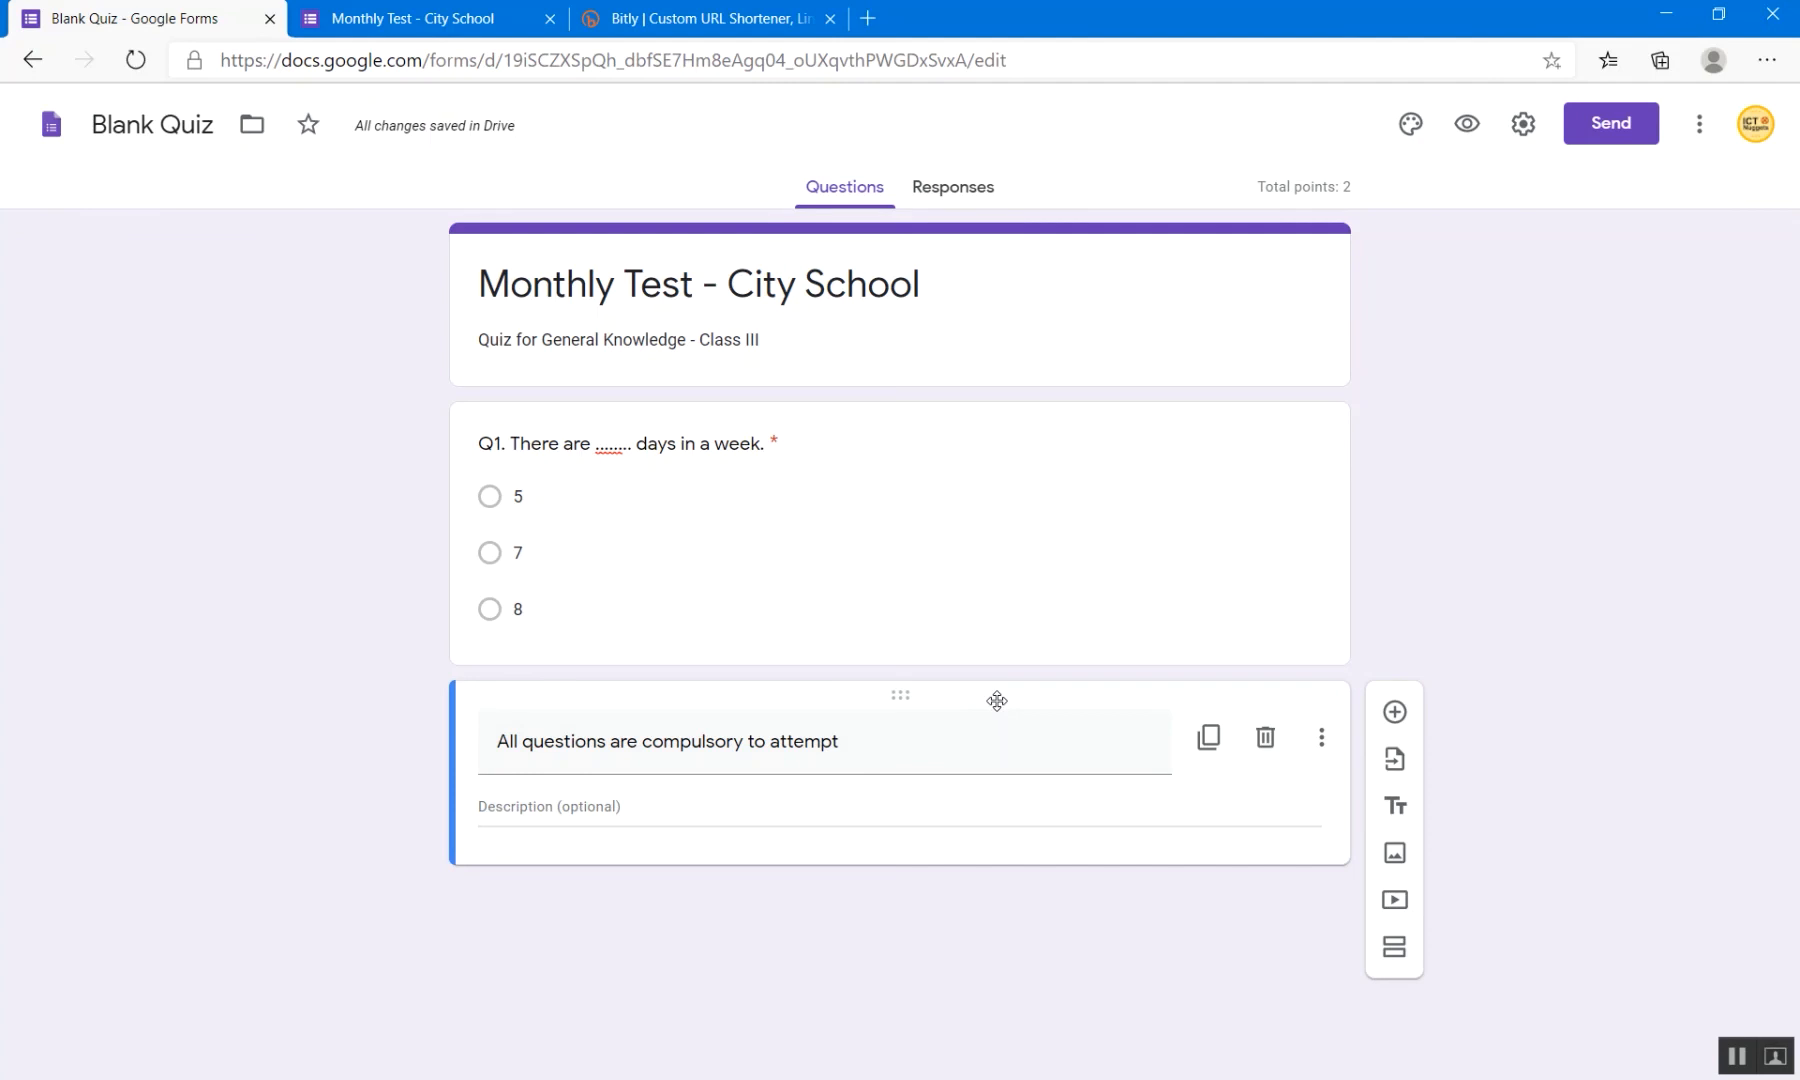
{"action": "left_click_drag", "start_coordinate": [997, 701], "coordinate": [989, 374]}
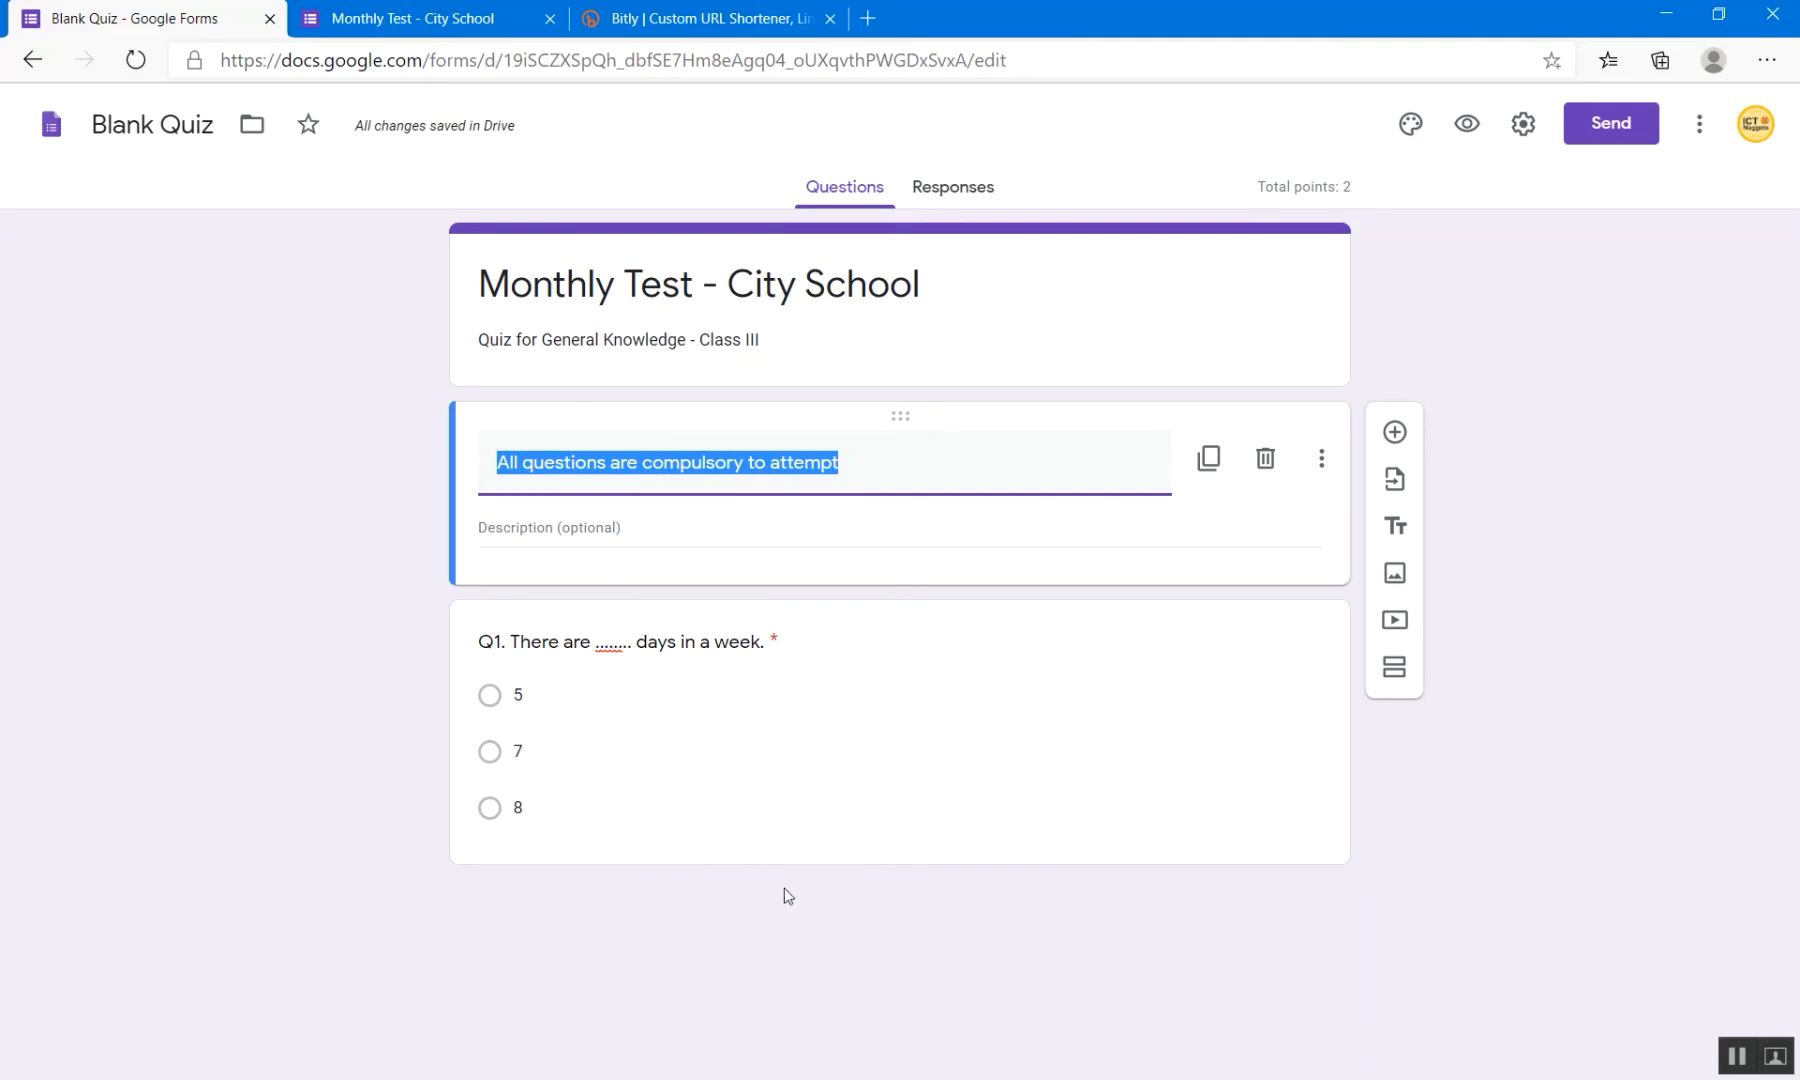
Step: Add a multiple-choice question below Q1 worded "Q2: There are ........ months in a year"
{"action": "left_click", "coordinate": [1237, 857]}
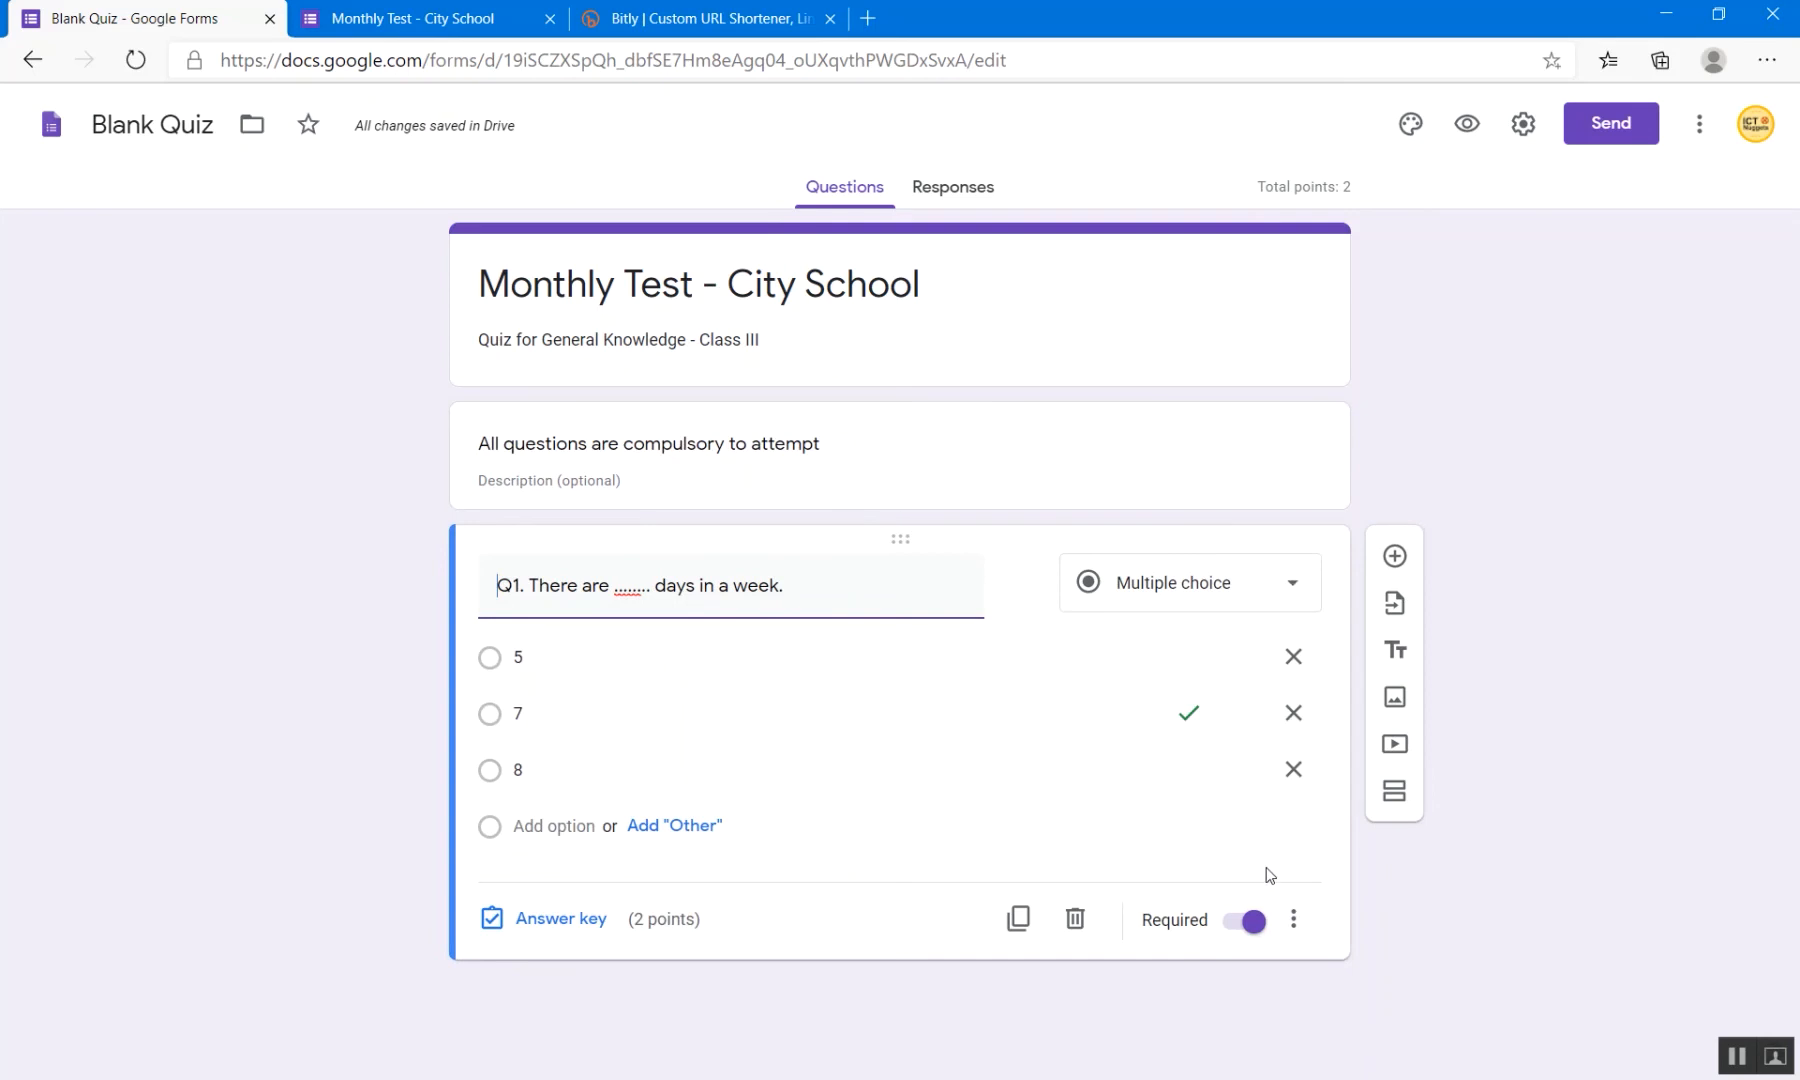
{"action": "left_click", "coordinate": [1395, 556]}
{"action": "type", "text": "Q2: There are ...."}
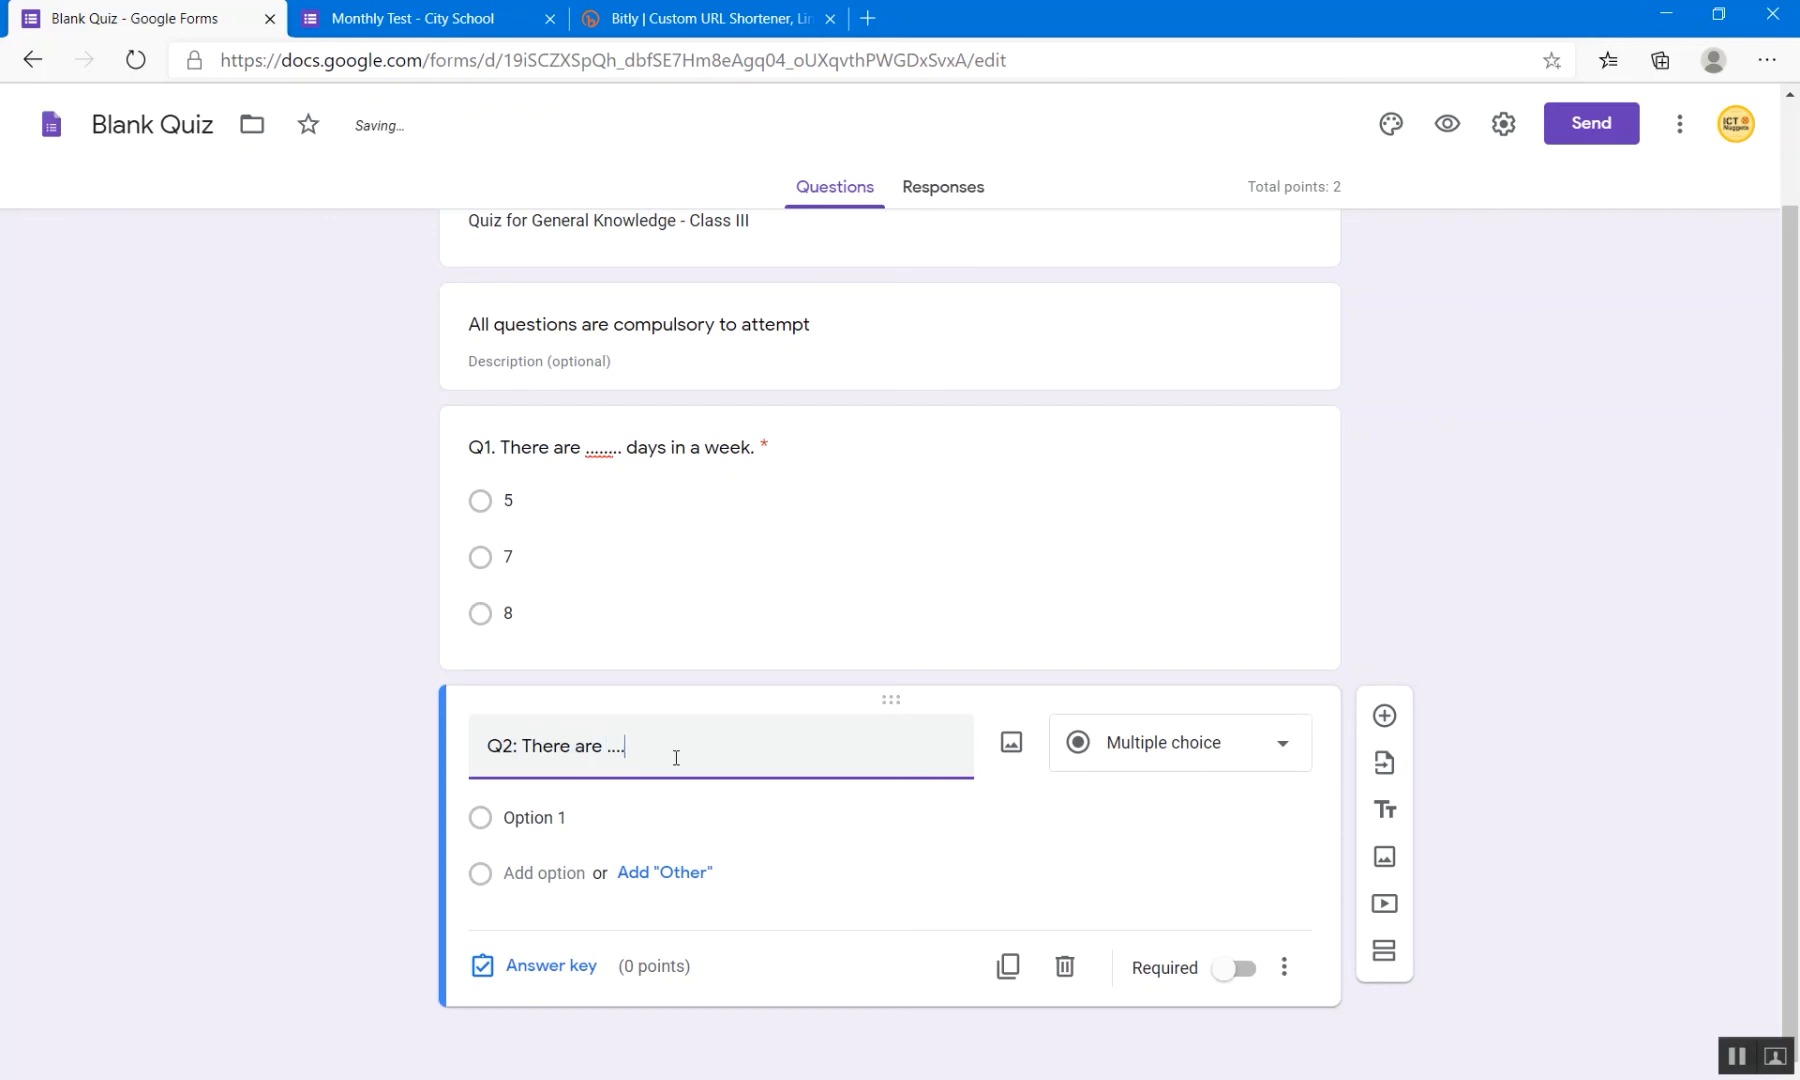
{"action": "type", "text": ".... months in a year"}
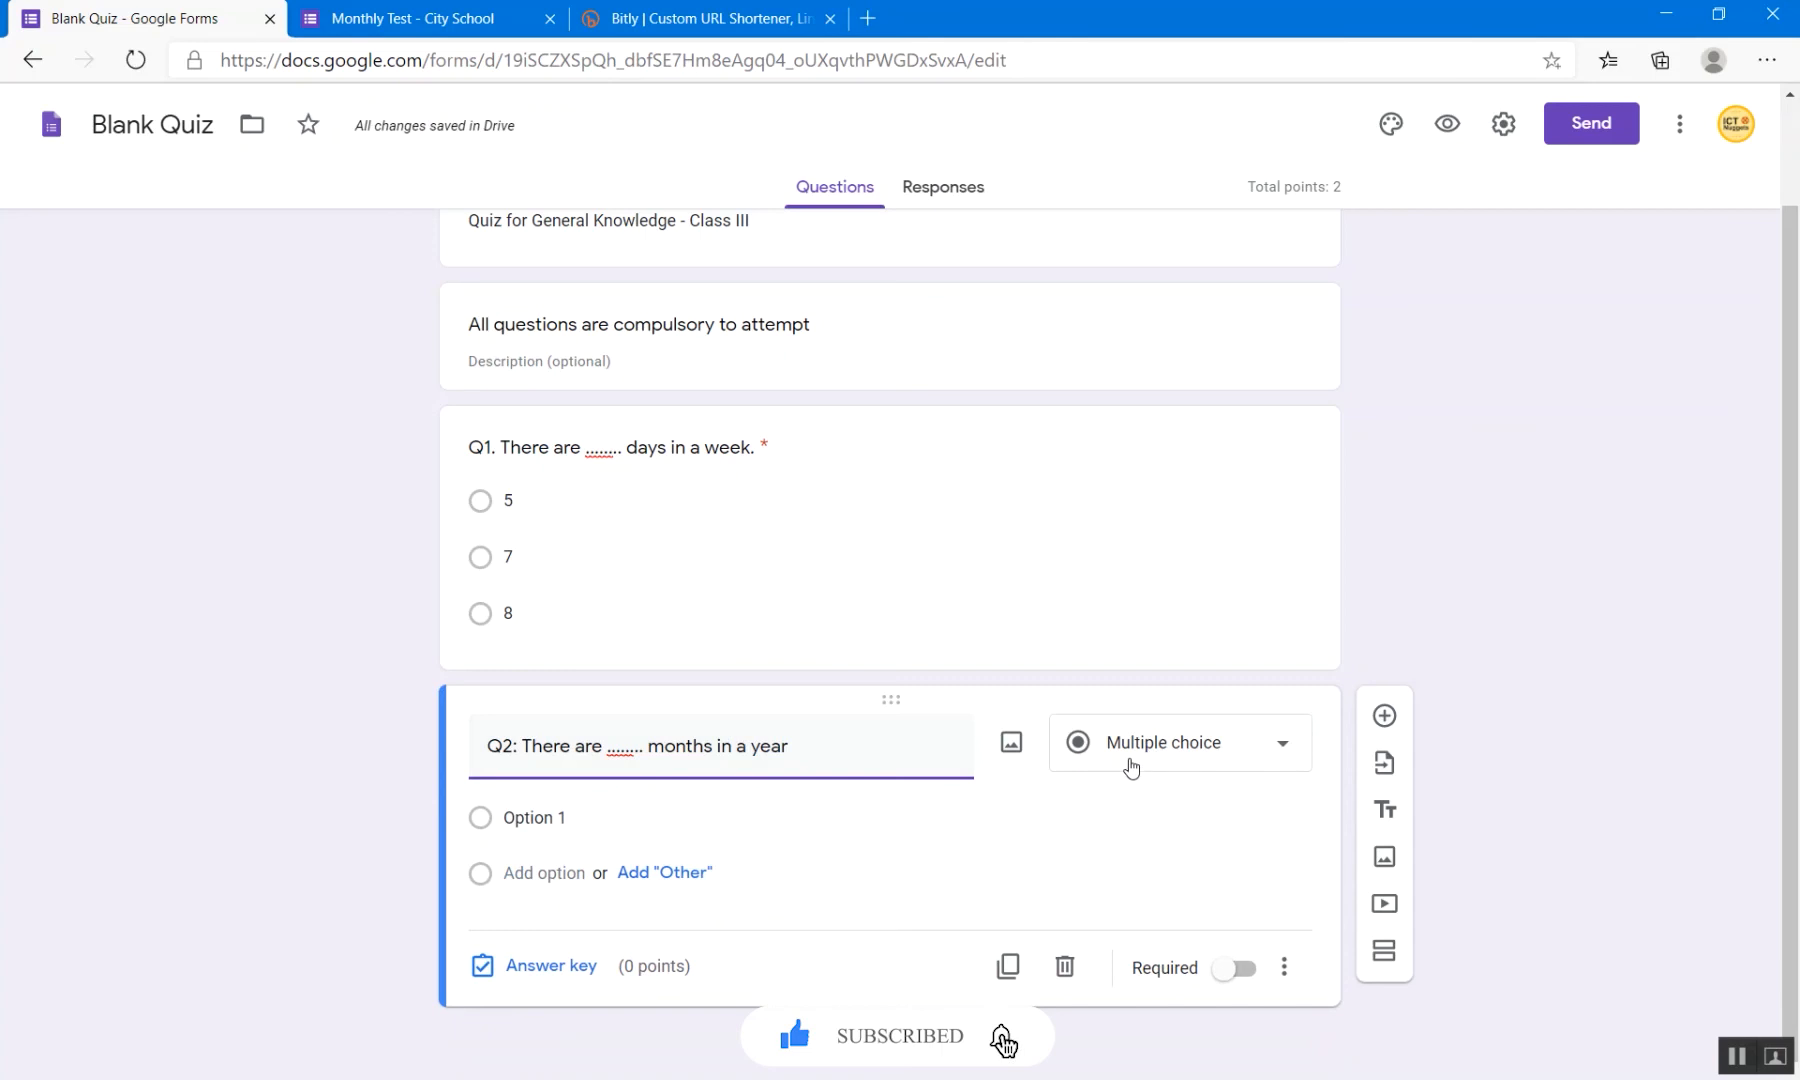
Step: Give question Q2 the four answer options 20, 14, 12 and 10
{"action": "left_click", "coordinate": [540, 817]}
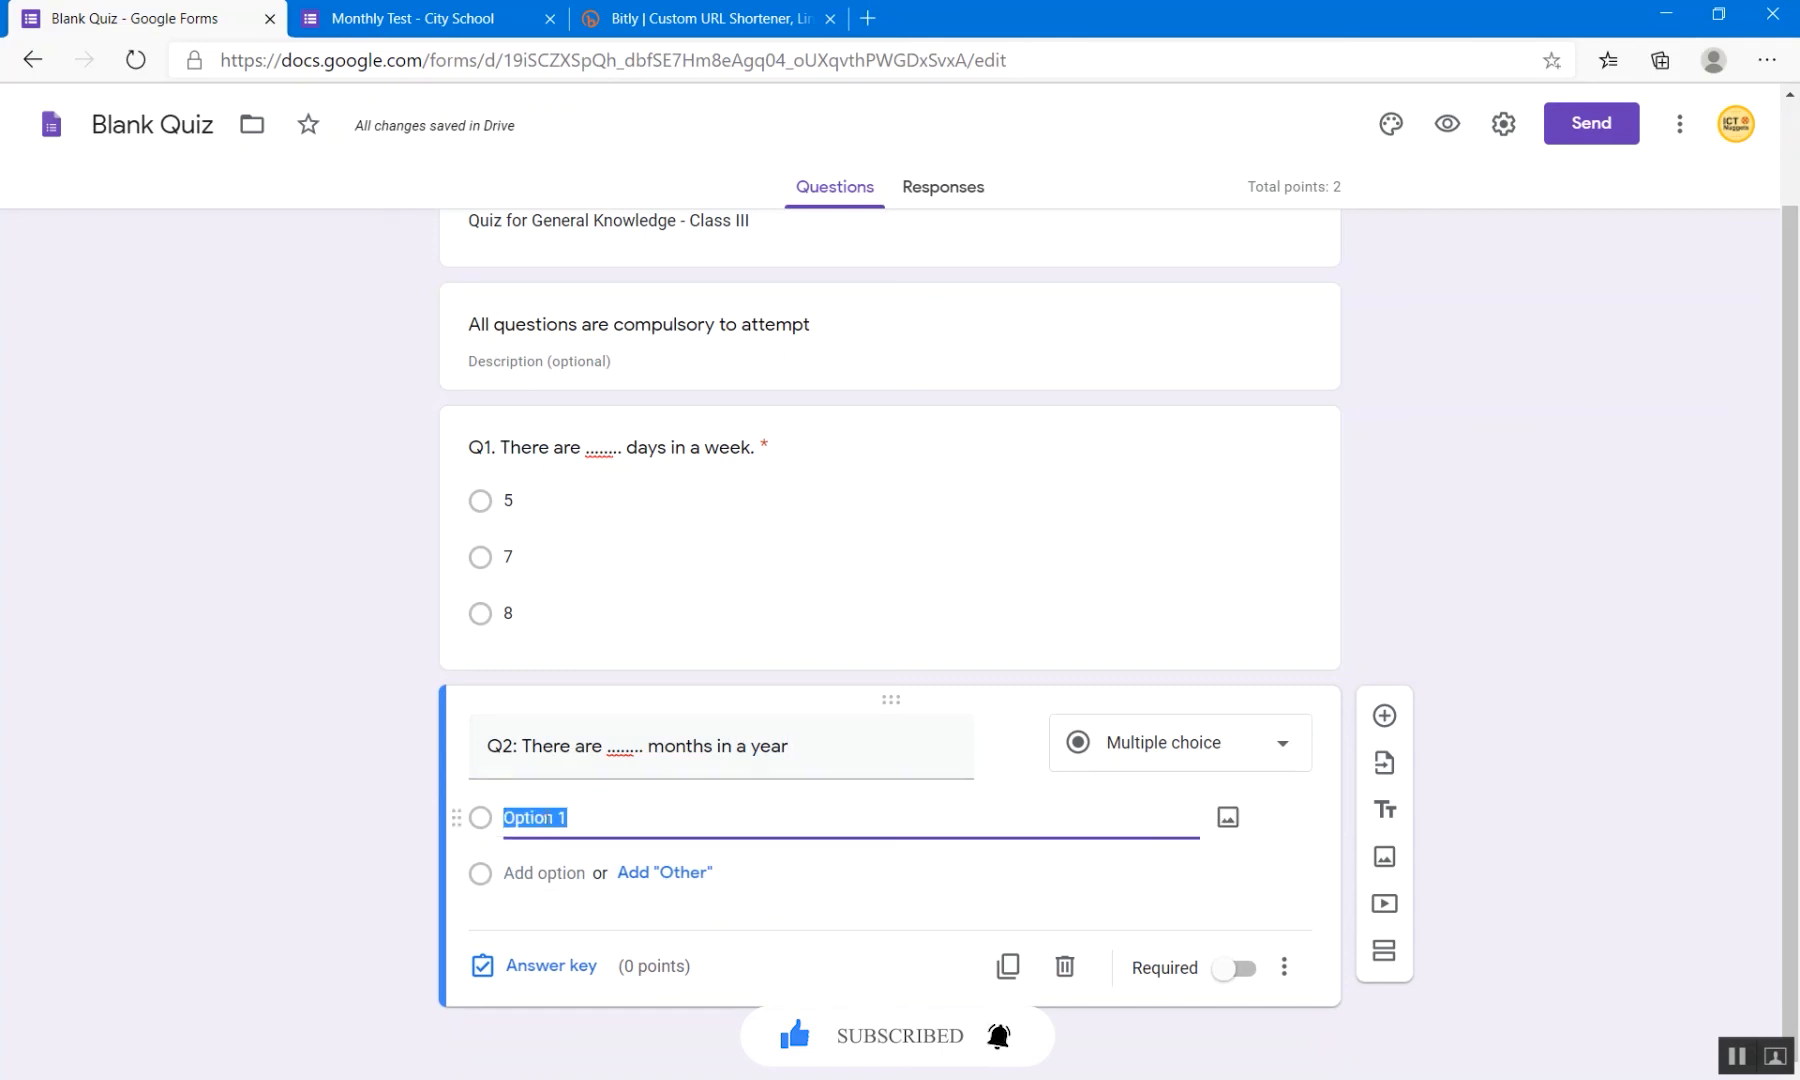
{"action": "type", "text": "20"}
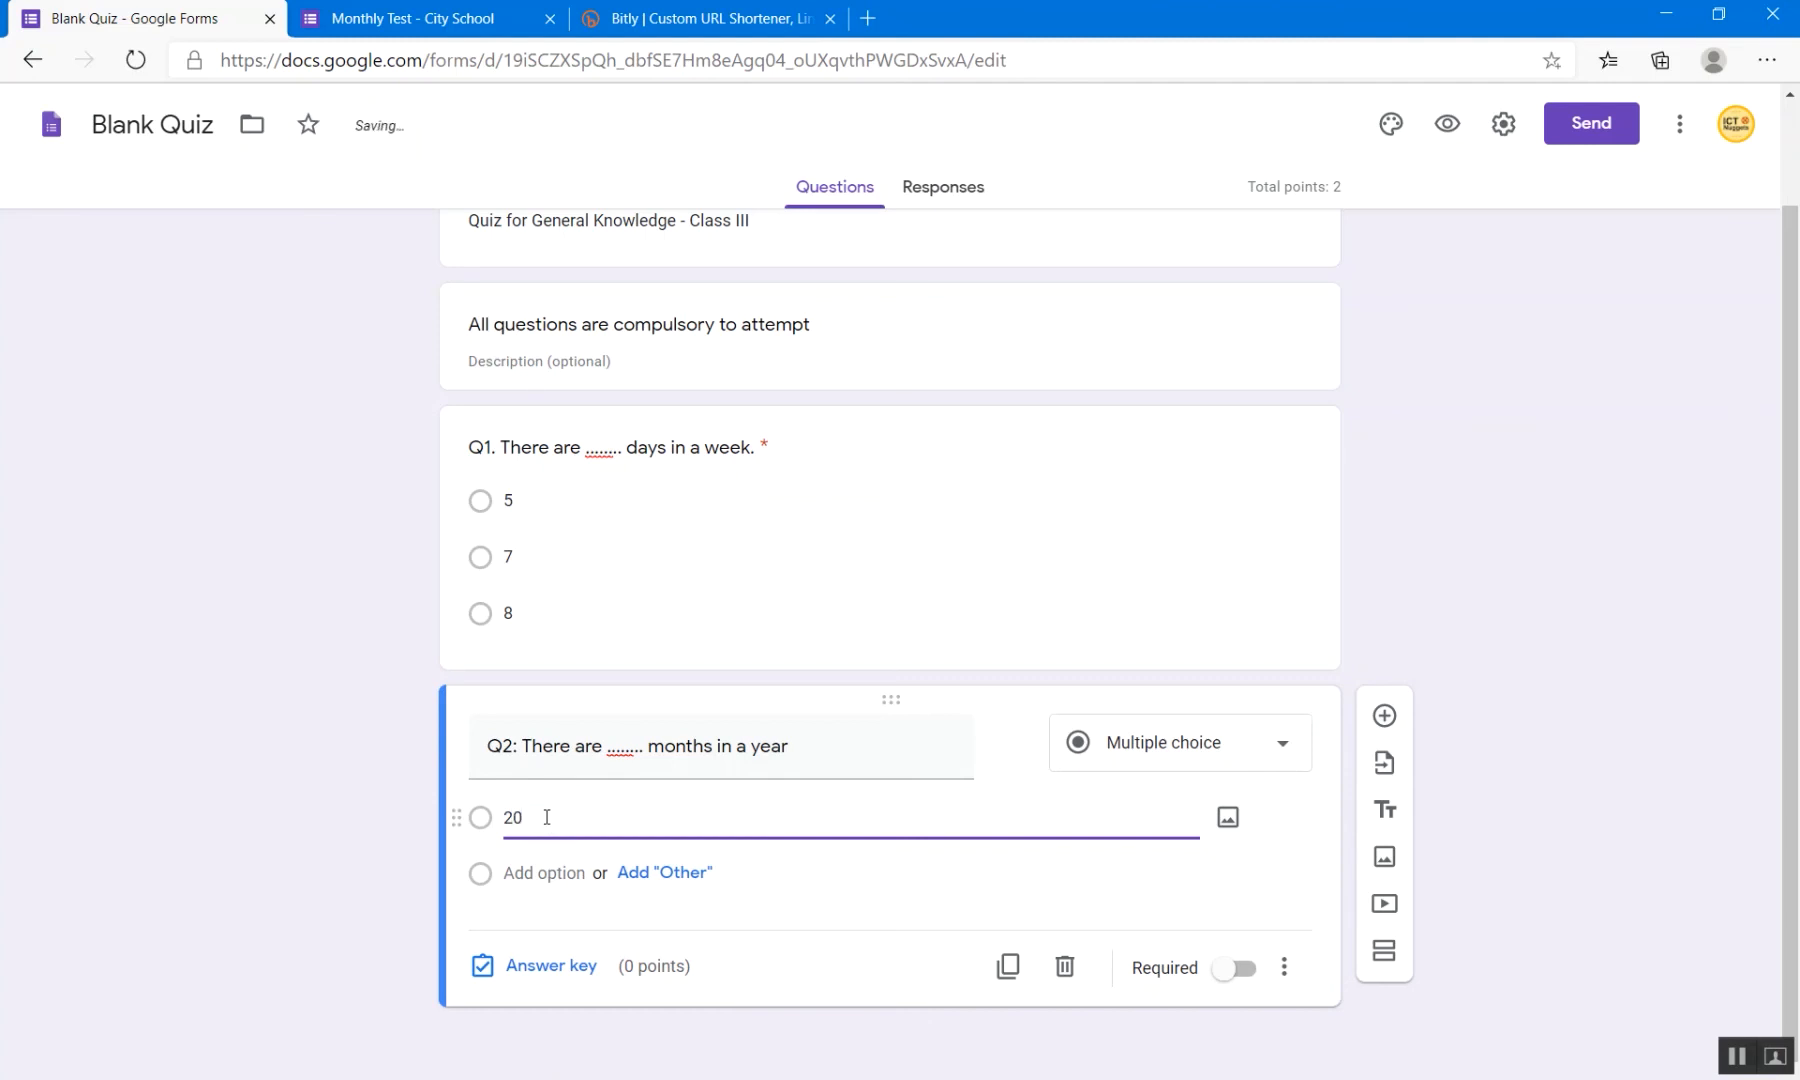
{"action": "left_click", "coordinate": [543, 872]}
{"action": "type", "text": "14"}
{"action": "left_click", "coordinate": [543, 929]}
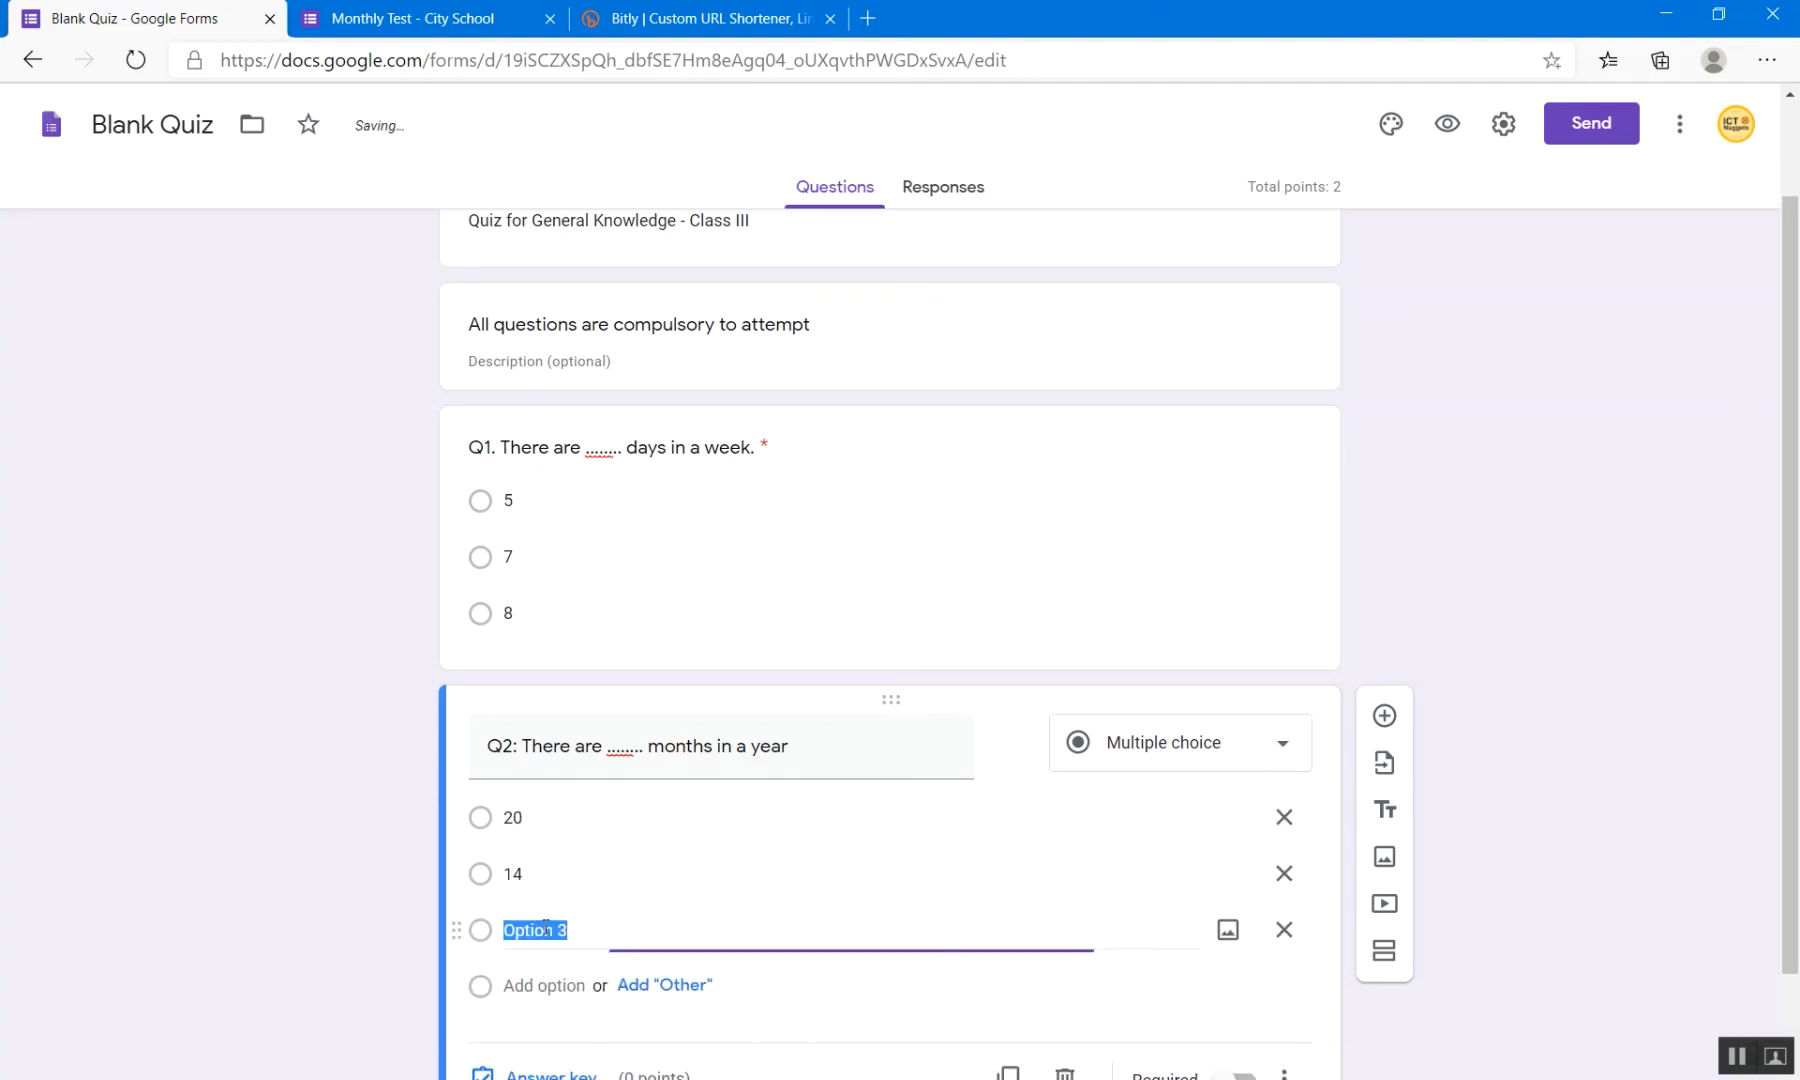
{"action": "type", "text": "12"}
{"action": "left_click", "coordinate": [543, 985]}
{"action": "type", "text": "10"}
Step: Set Q2's answer key to 12 as the correct answer worth 2 points, and make the question required
{"action": "scroll", "coordinate": [550, 980], "scroll_direction": "down", "scroll_amount": 2}
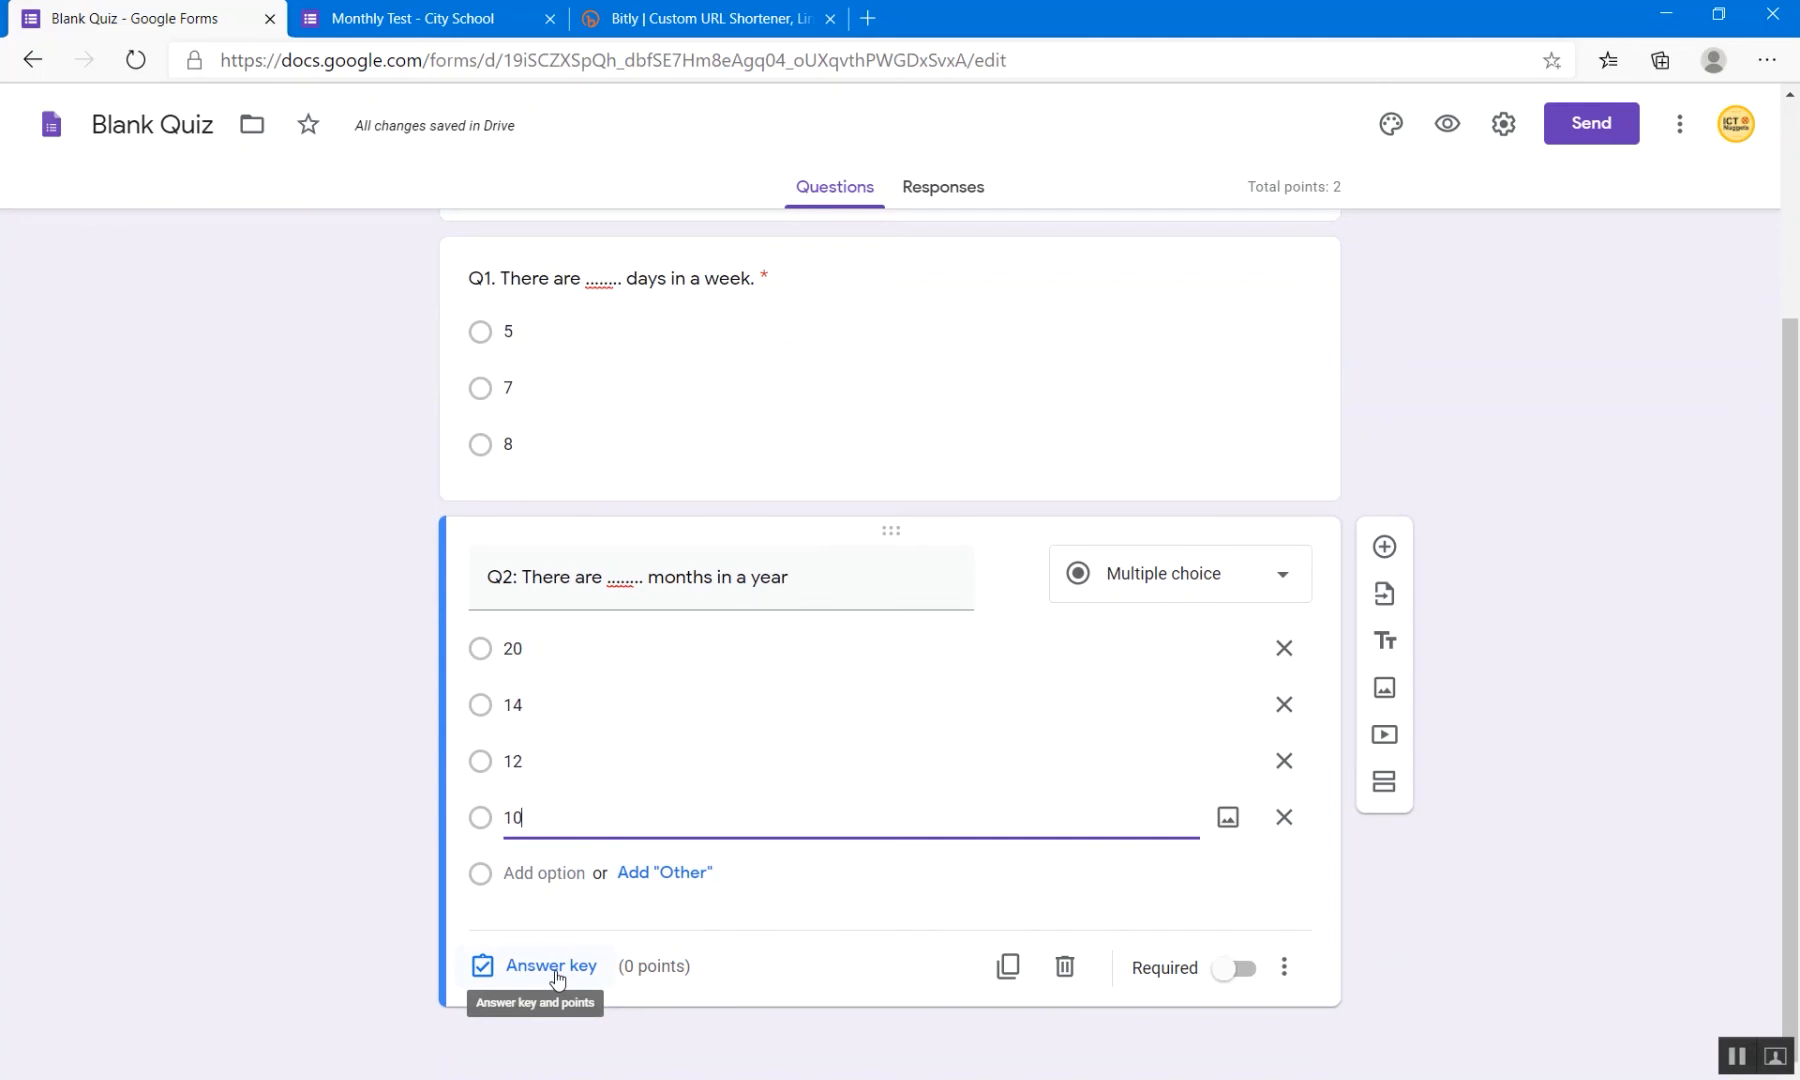
{"action": "left_click", "coordinate": [558, 970]}
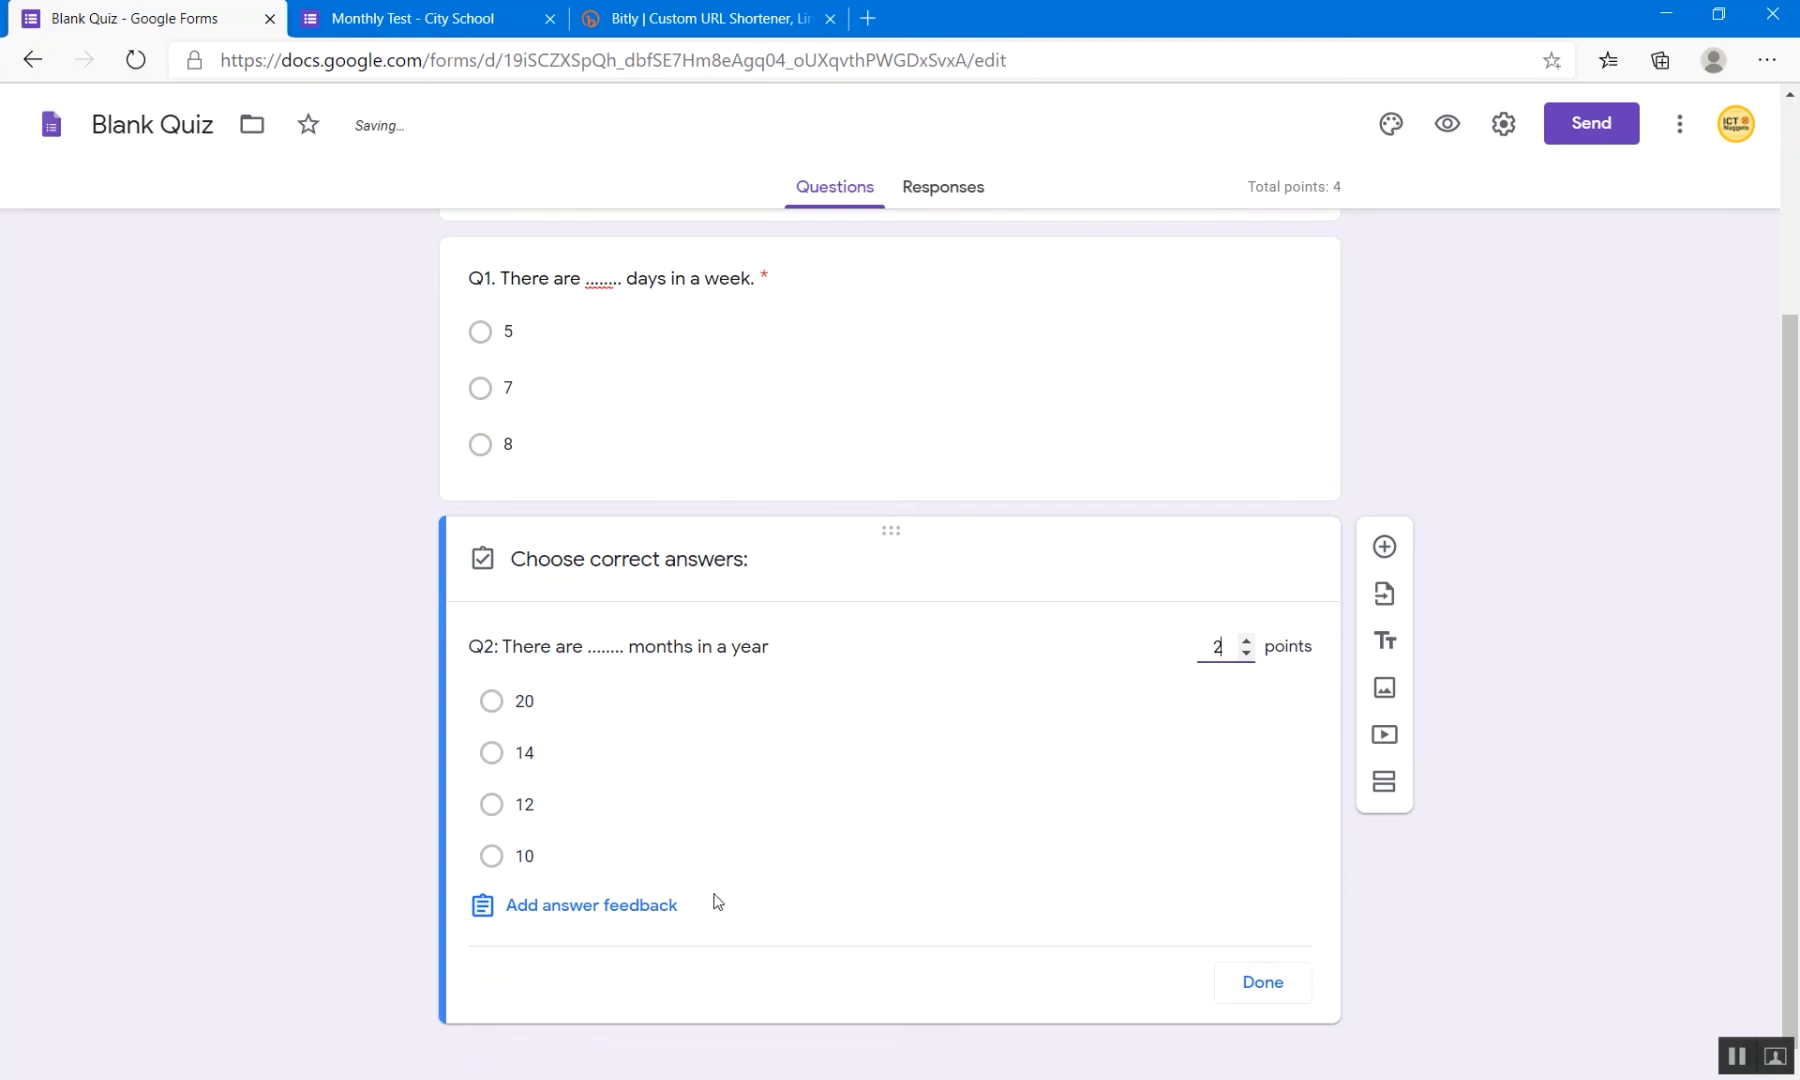
{"action": "left_click", "coordinate": [491, 805]}
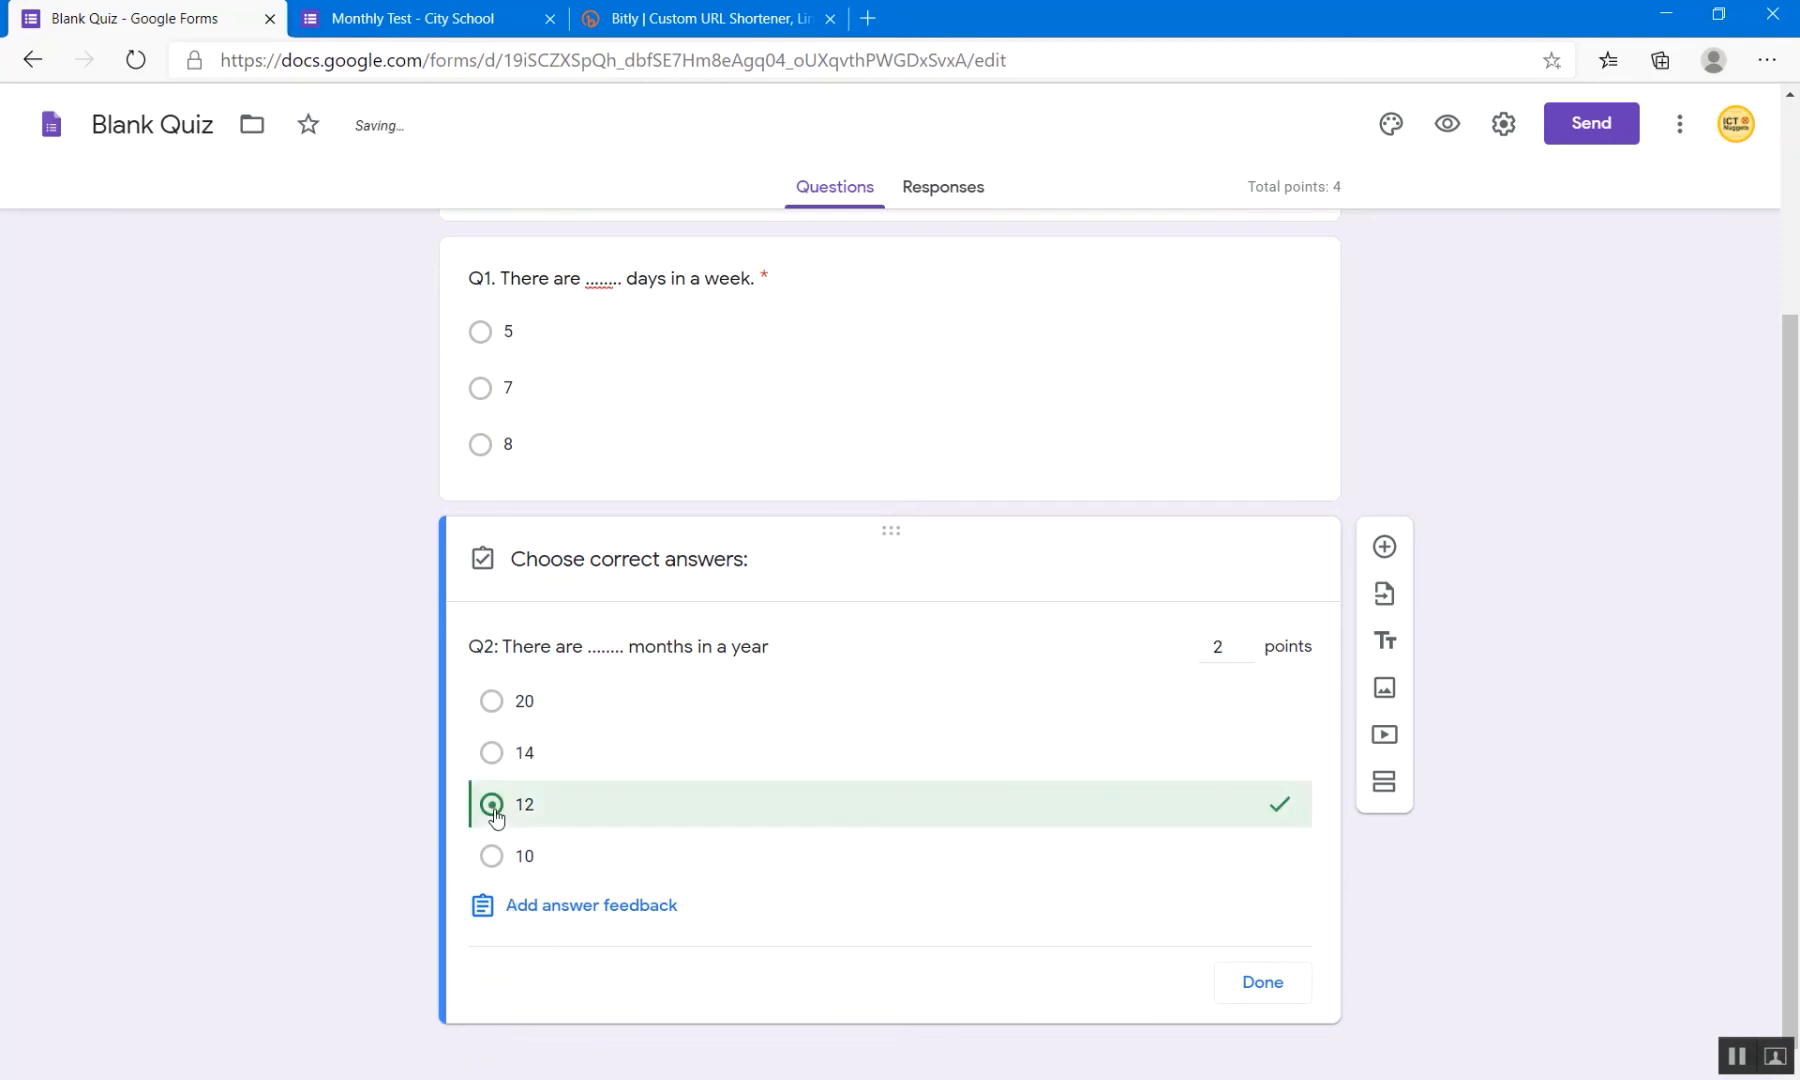
{"action": "left_click", "coordinate": [1262, 986]}
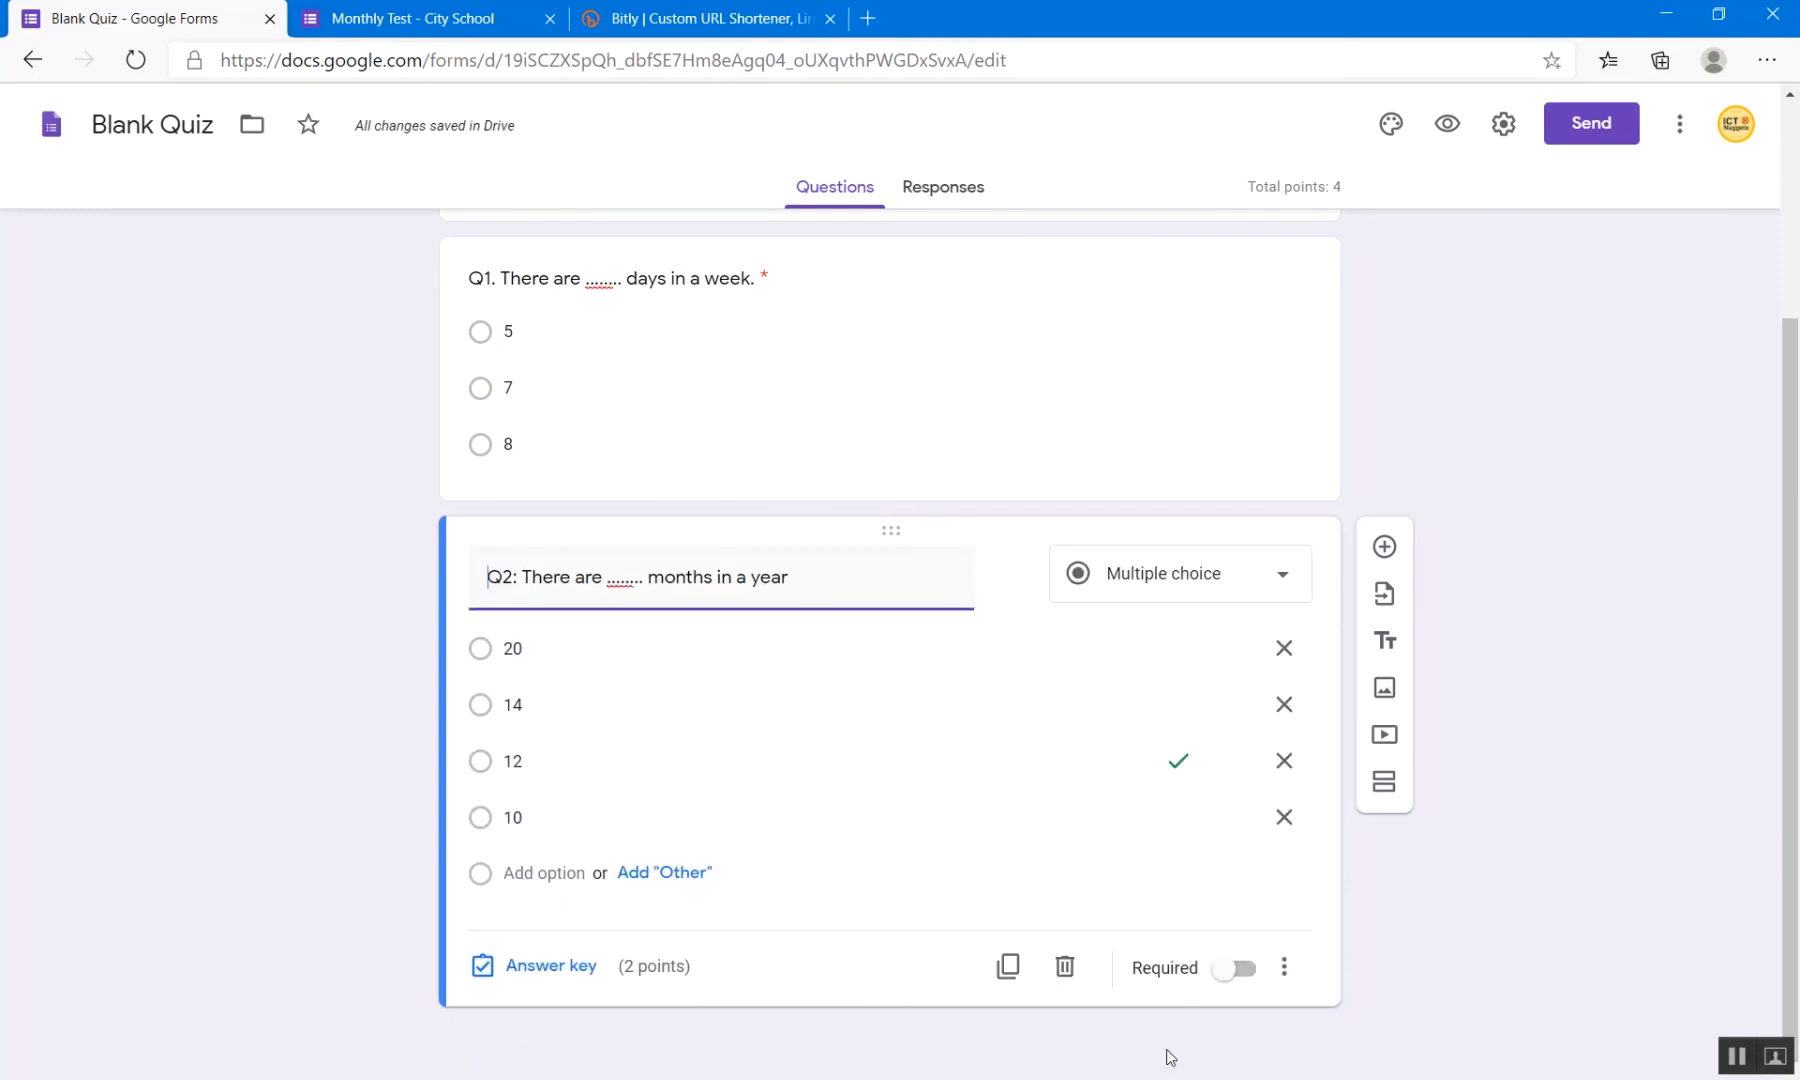
{"action": "left_click", "coordinate": [1246, 972]}
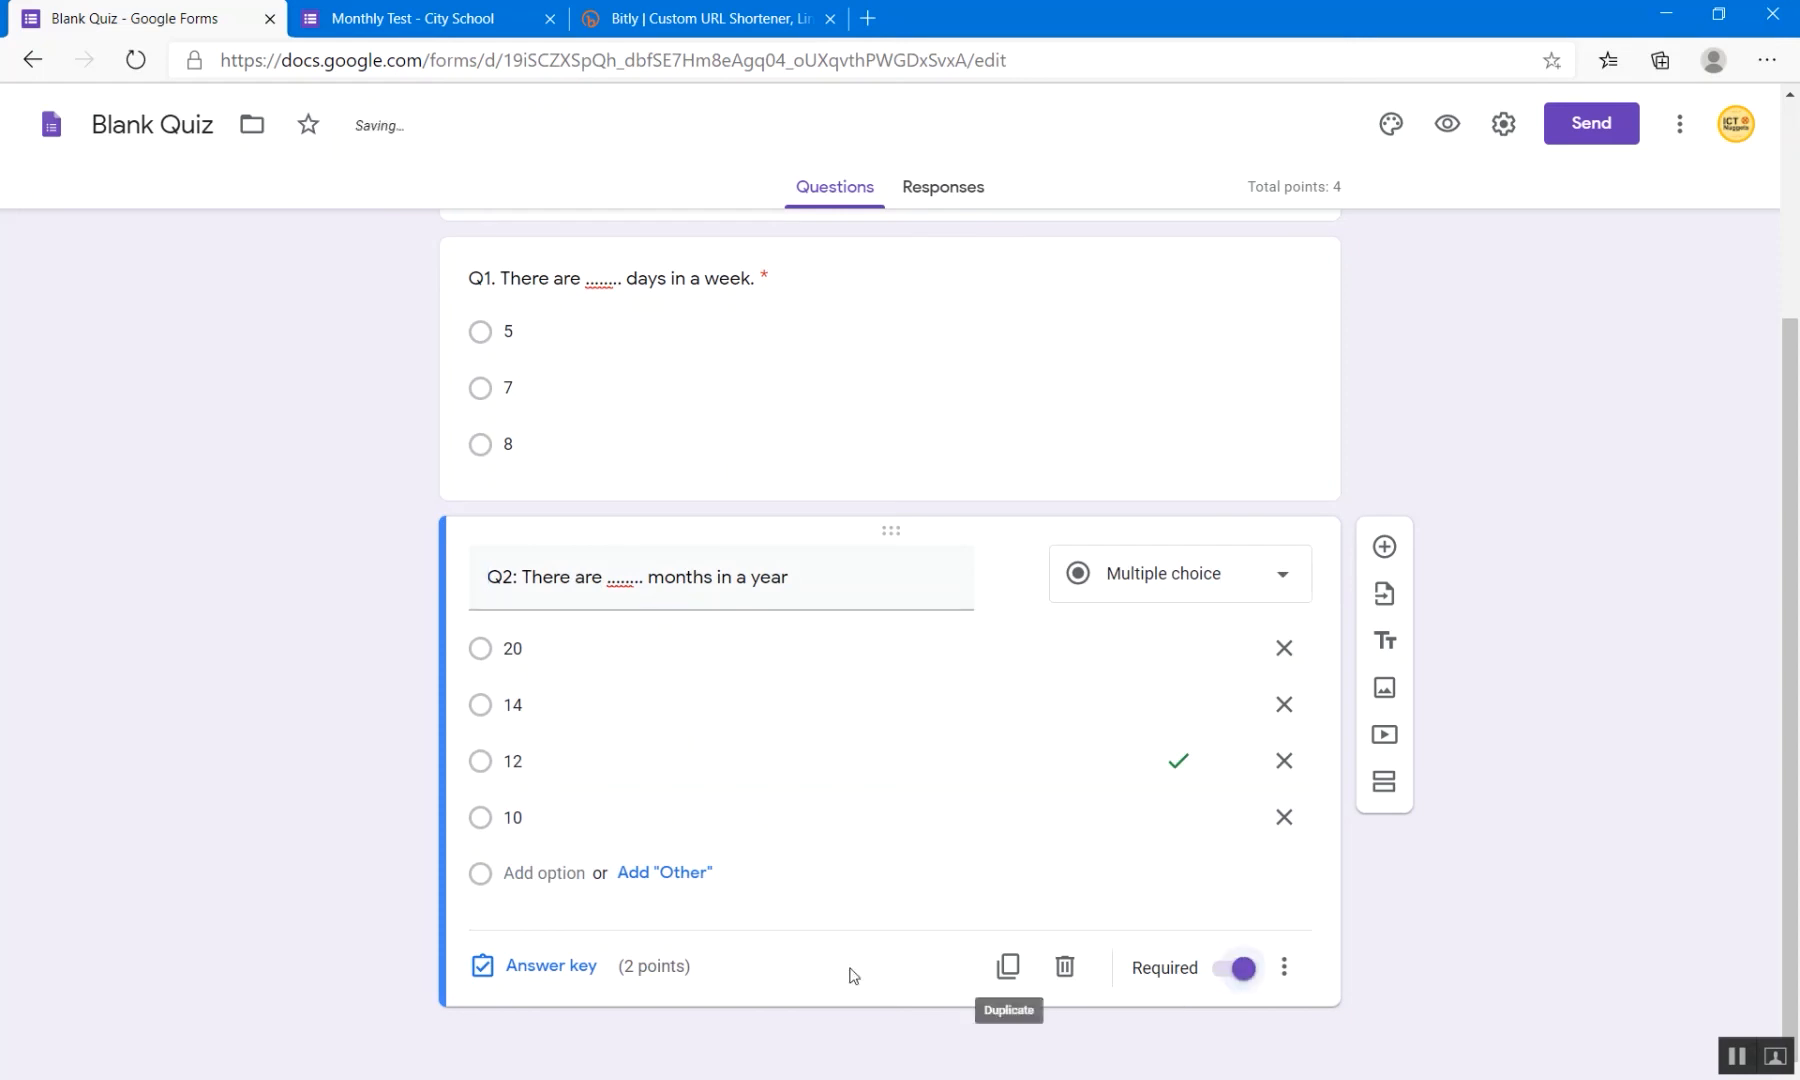
Step: Add a checkboxes question below Q2 worded "Q3. Important things to live a healthy life."
{"action": "left_click", "coordinate": [1385, 547]}
{"action": "type", "text": "Q3. Important things to"}
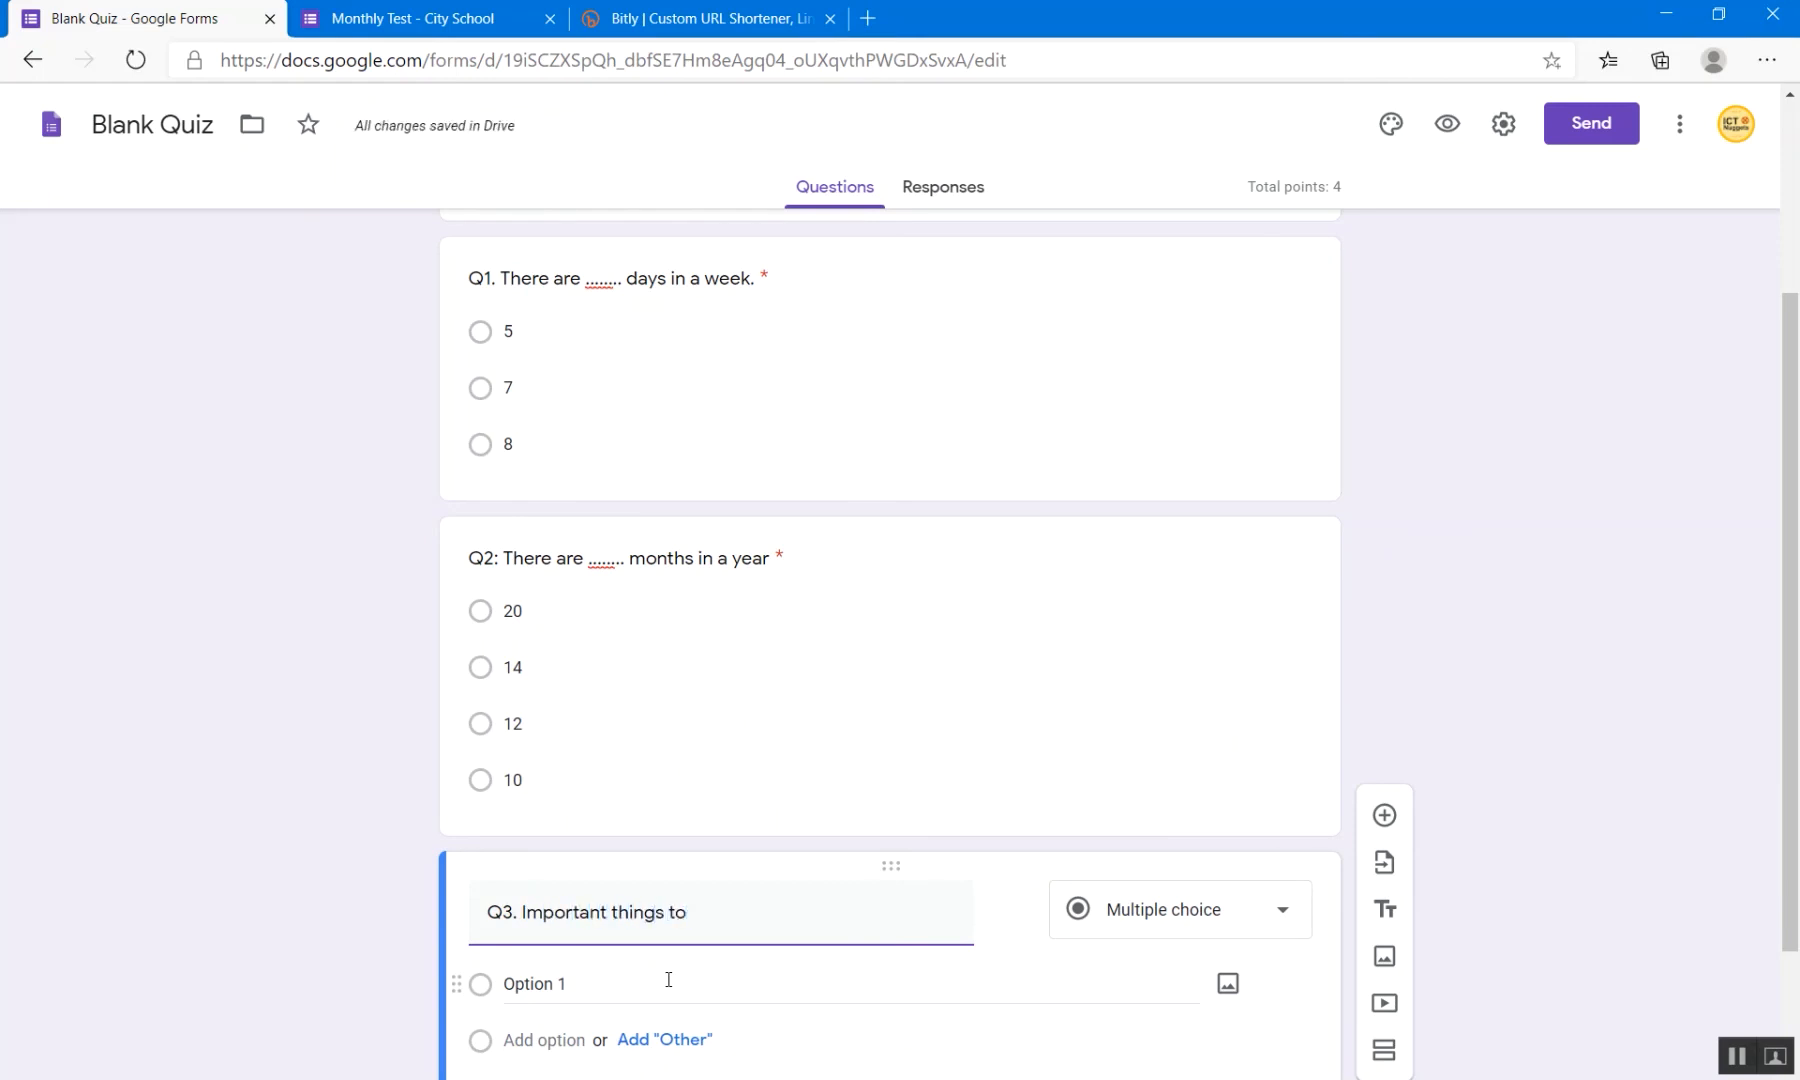
{"action": "type", "text": " live a health"}
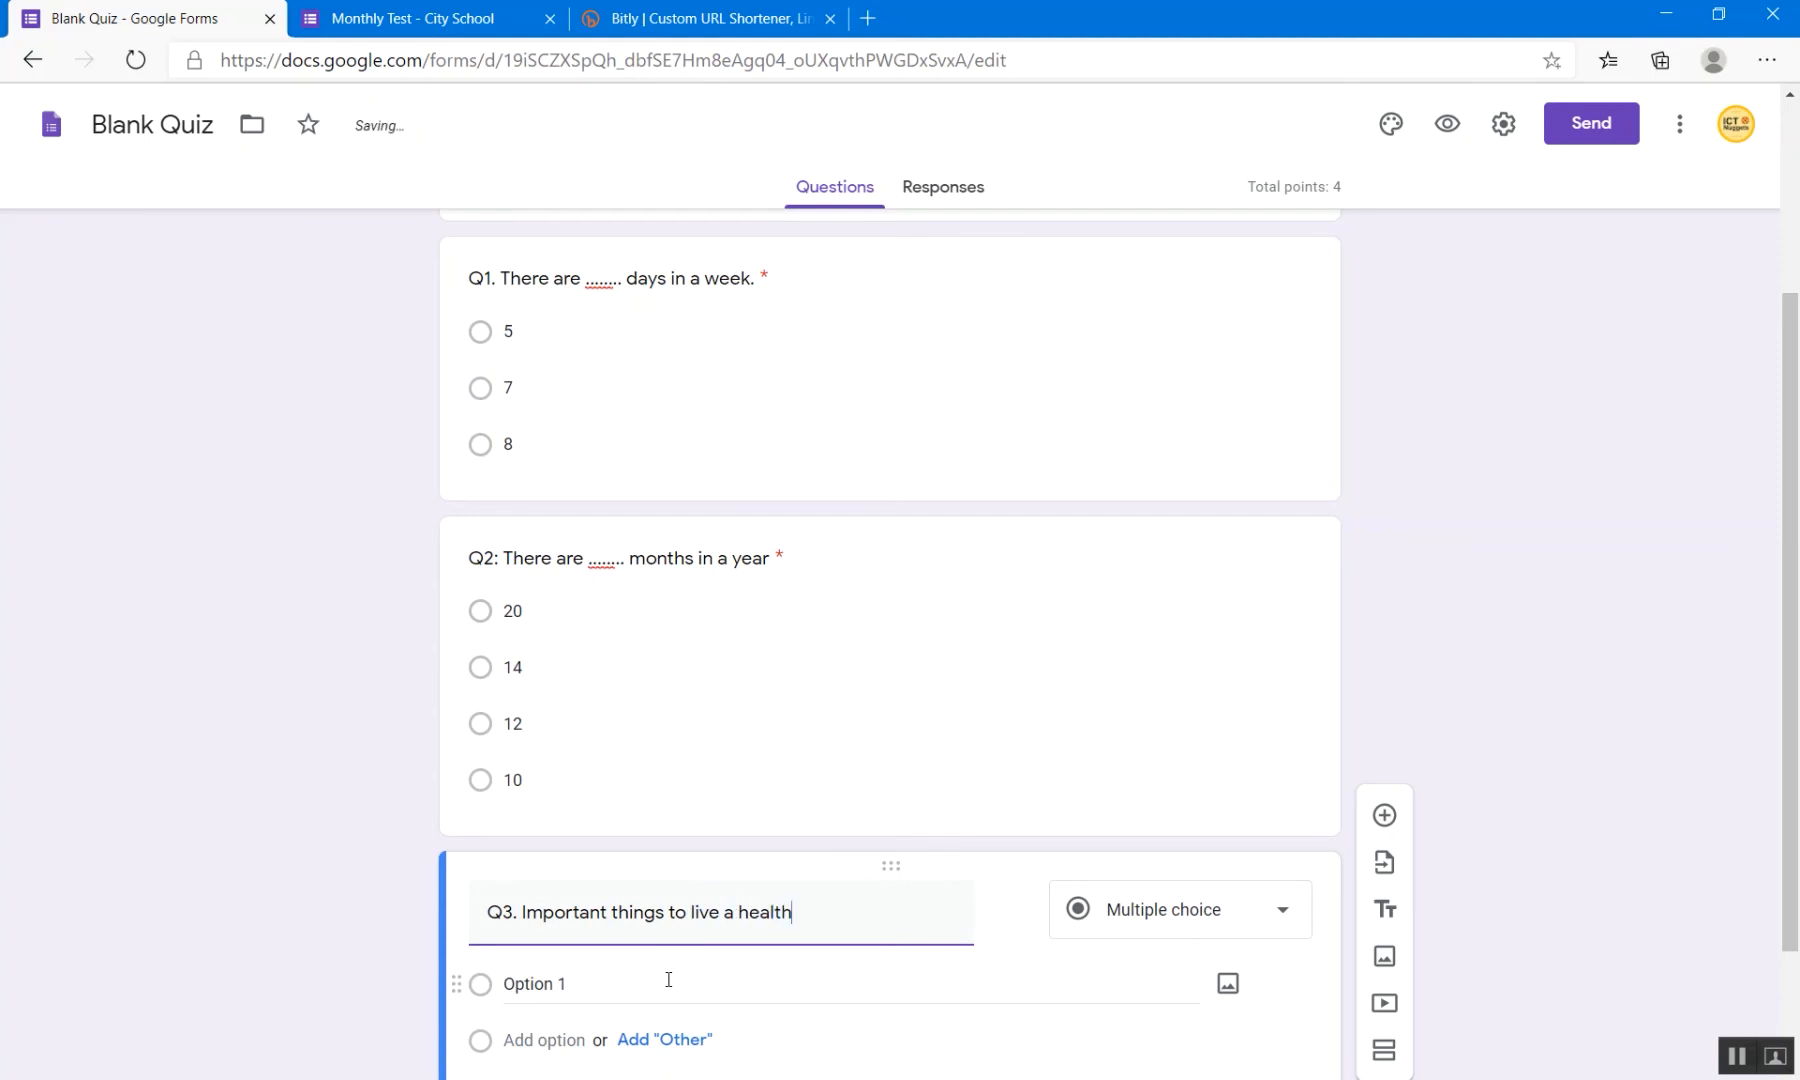
{"action": "type", "text": "y li"}
{"action": "scroll", "coordinate": [668, 980], "scroll_direction": "down", "scroll_amount": 2}
{"action": "type", "text": "fe."}
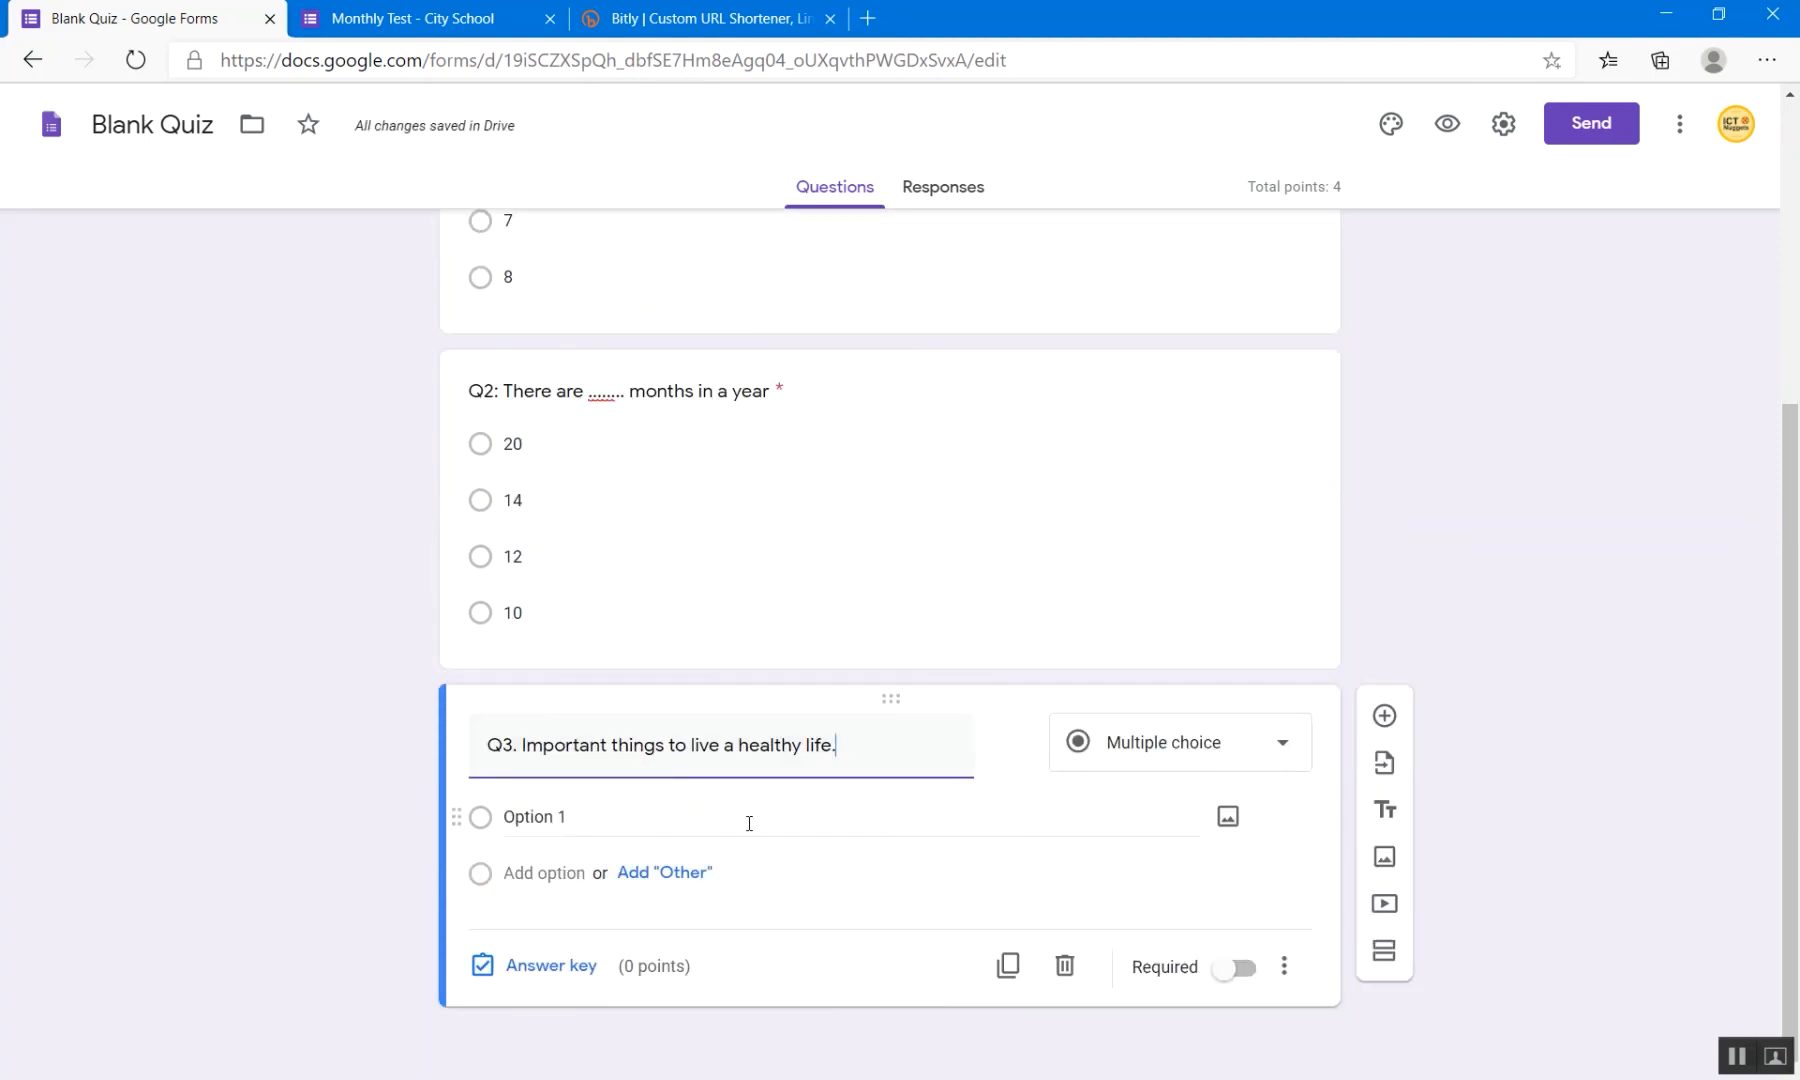
{"action": "left_click", "coordinate": [1280, 745]}
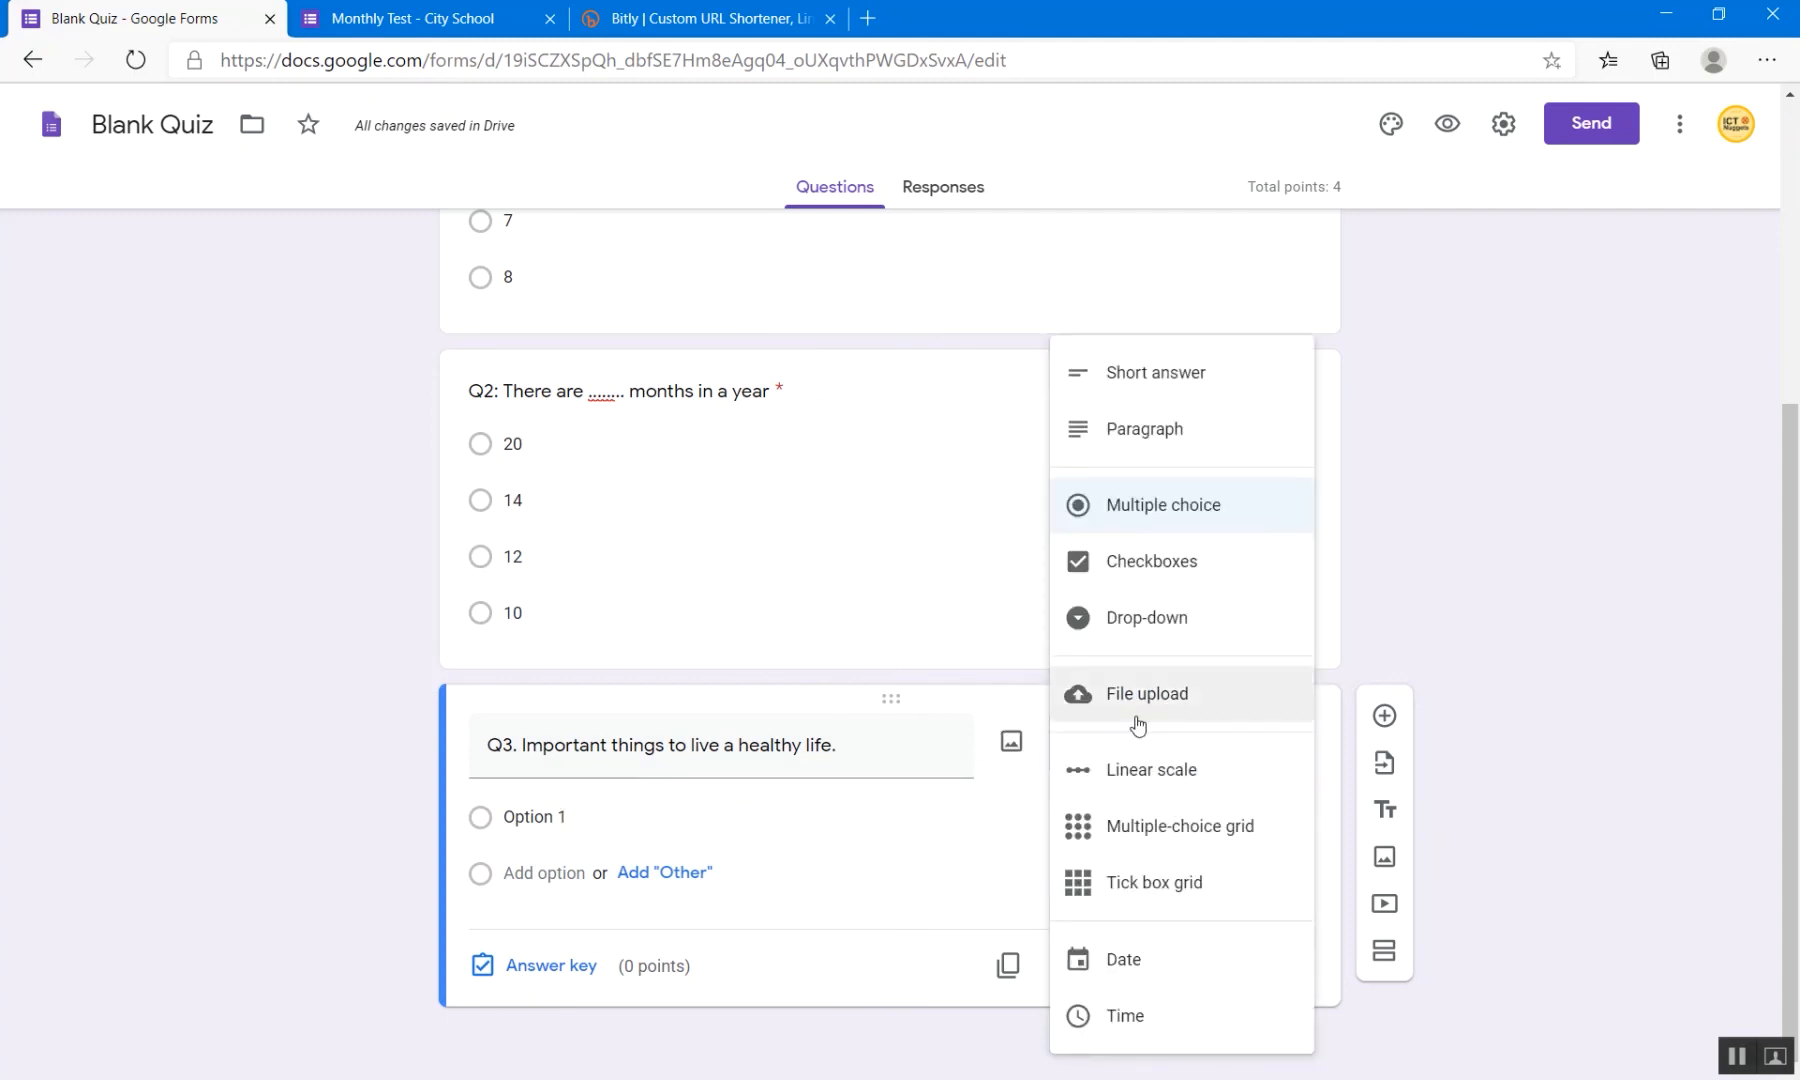
{"action": "left_click", "coordinate": [1160, 568]}
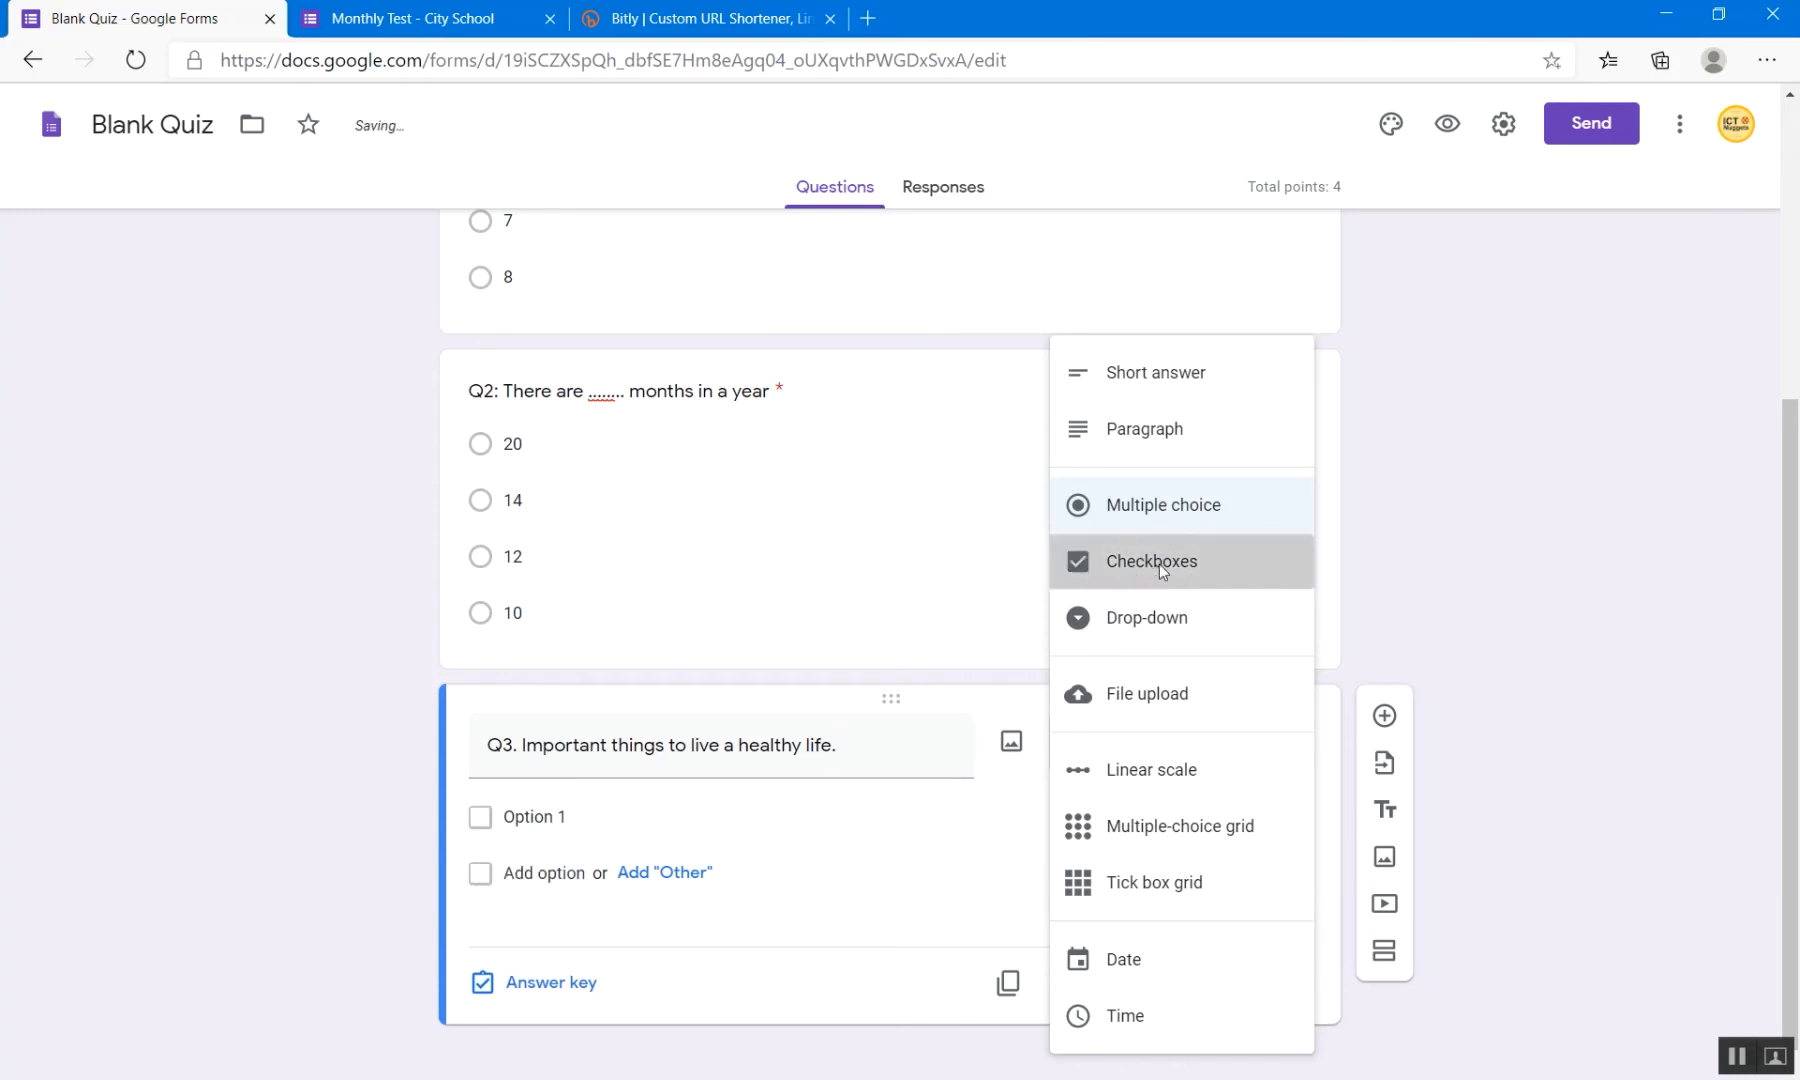
Step: Give question Q3 the options "Eating healthy food", "Doing exercise", "Eating junk food" and "Eating Fruits"
{"action": "left_click", "coordinate": [548, 820]}
{"action": "type", "text": "Ea"}
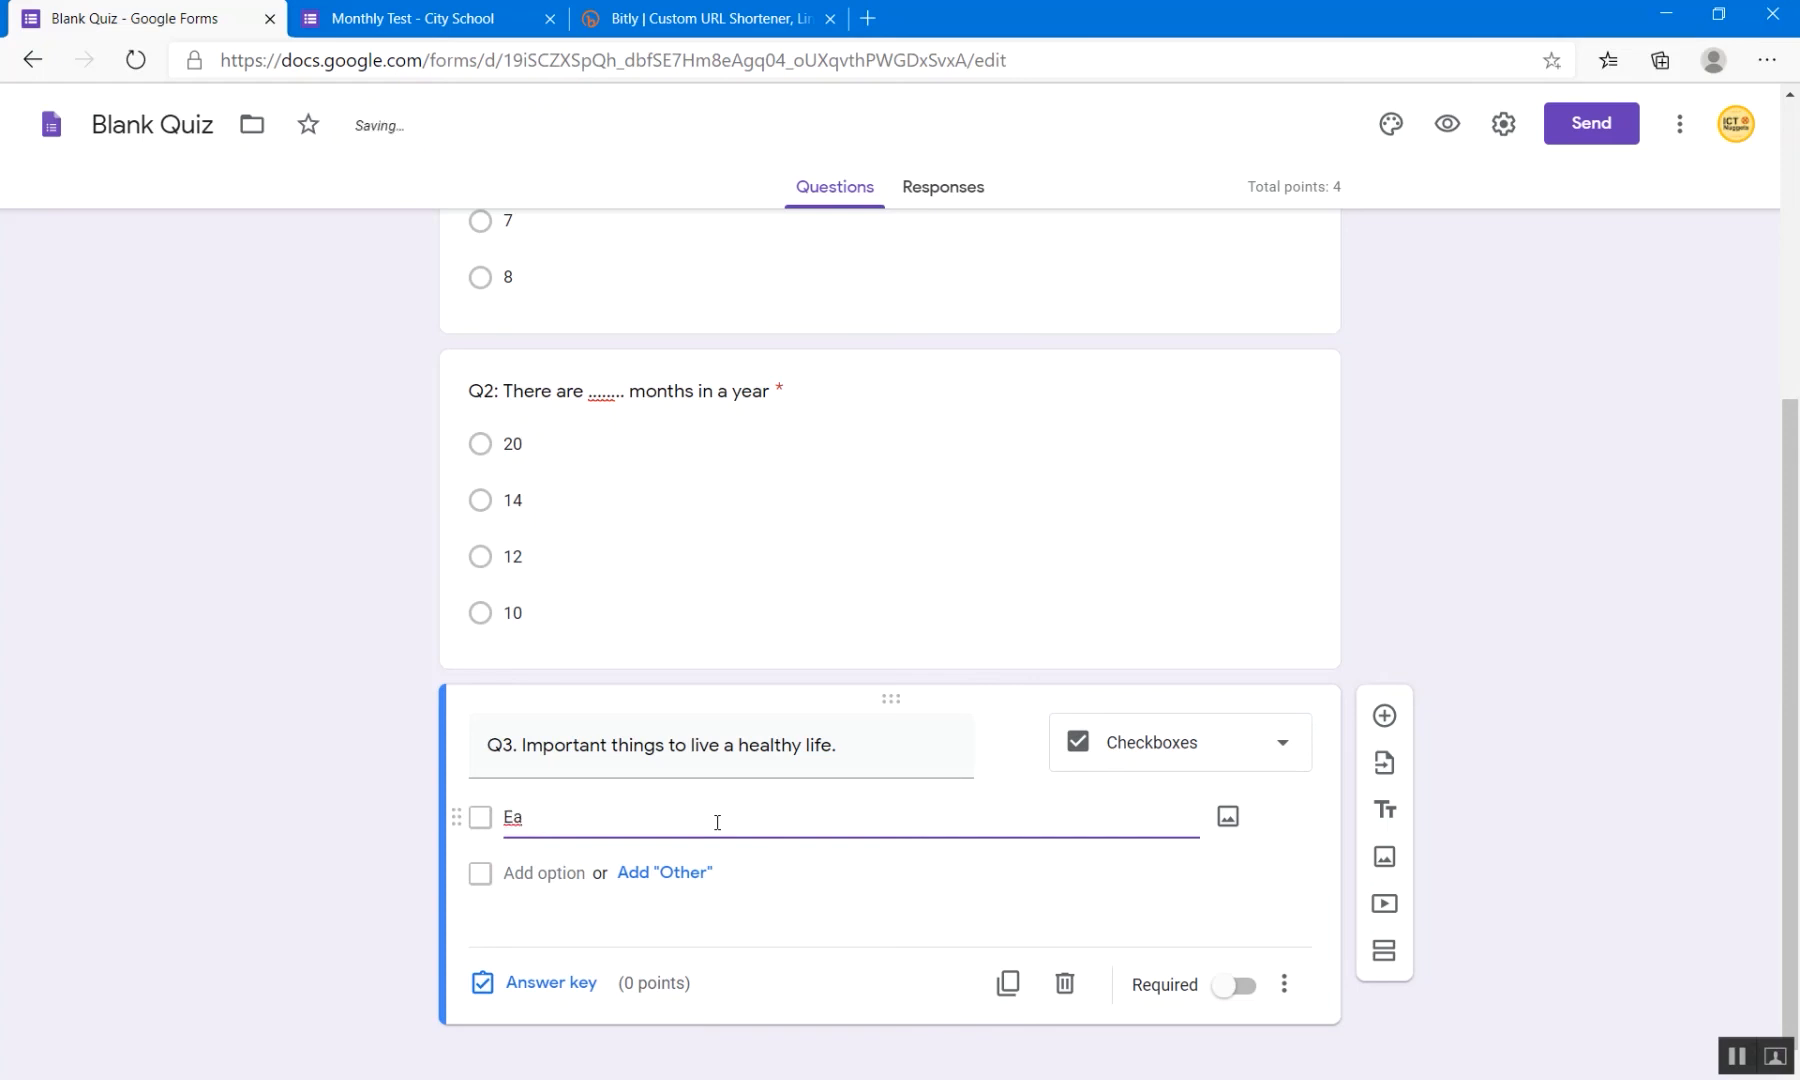
{"action": "type", "text": "ting healthy food"}
{"action": "key", "text": "Return"}
{"action": "type", "text": "Doing exercise"}
{"action": "key", "text": "Return"}
{"action": "type", "text": "Eating"}
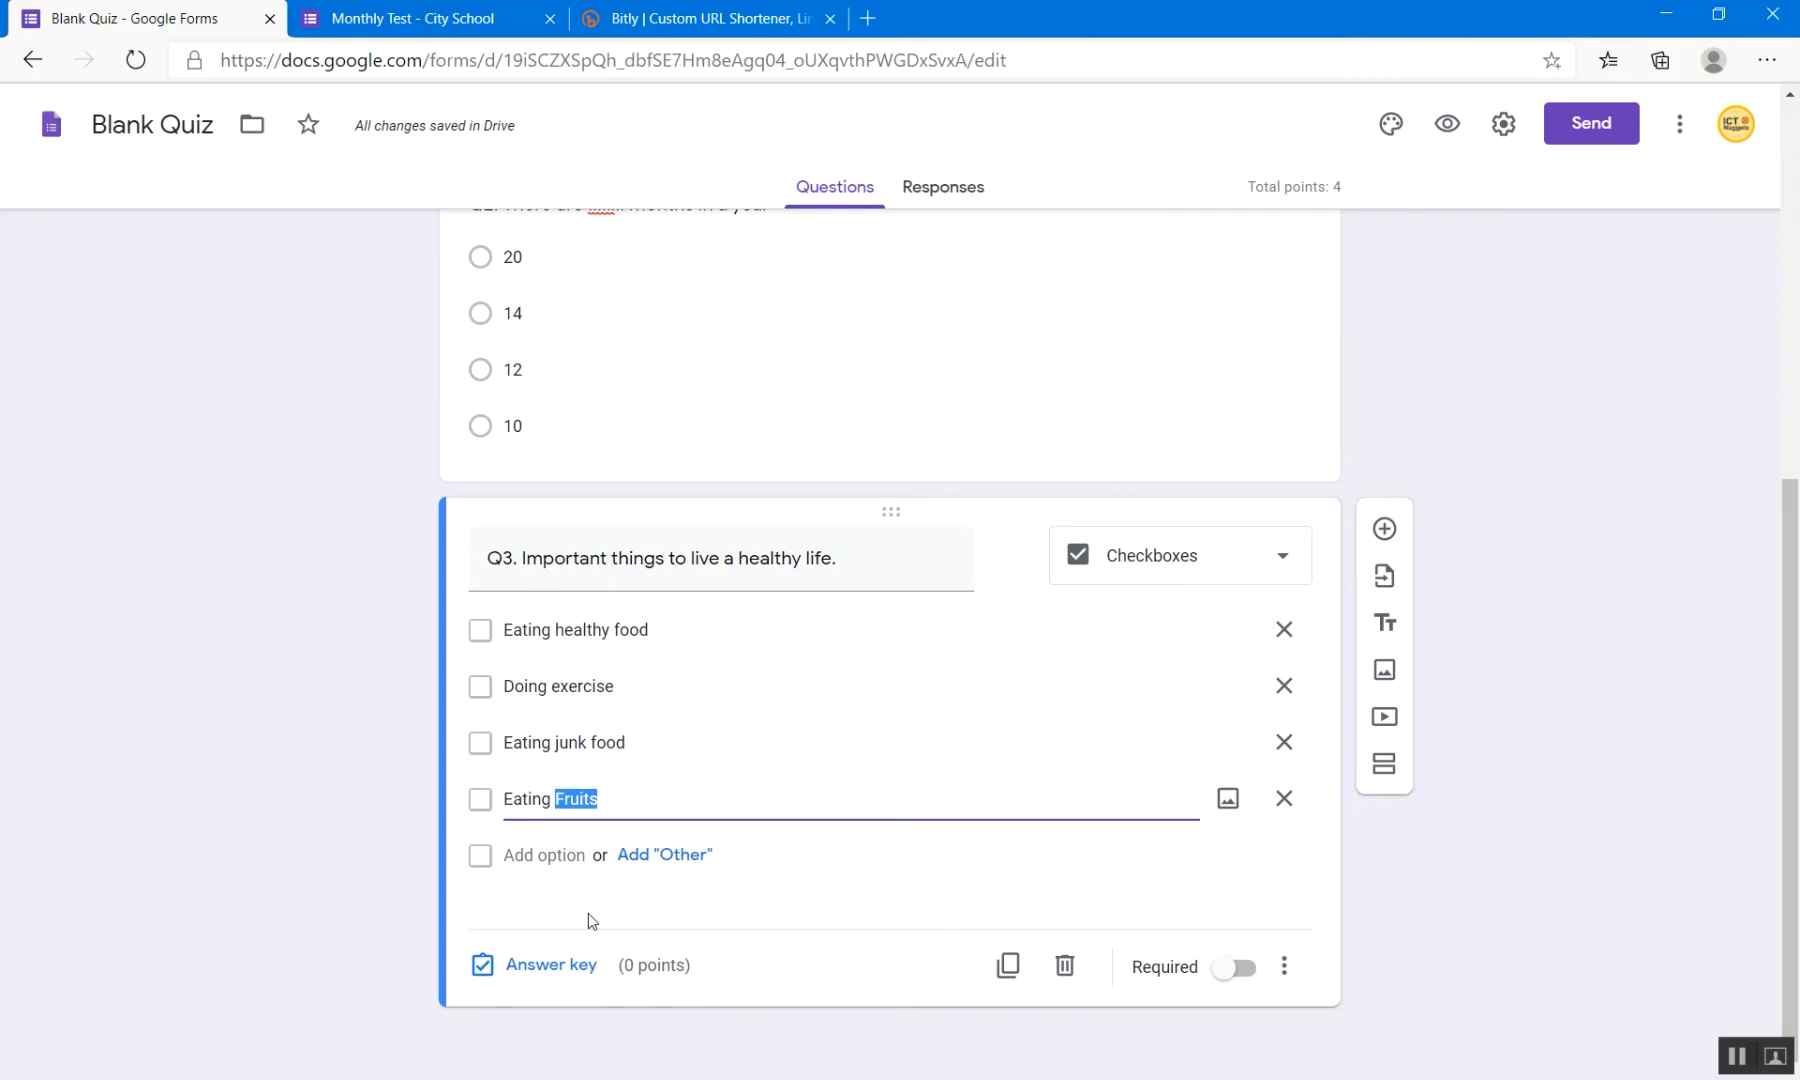
{"action": "type", "text": "Fruits"}
Step: Set Q3's answer key to 2 points, with "Eating healthy food", "Doing exercise" and "Eating Fruits" as the correct answers
{"action": "left_click", "coordinate": [576, 975]}
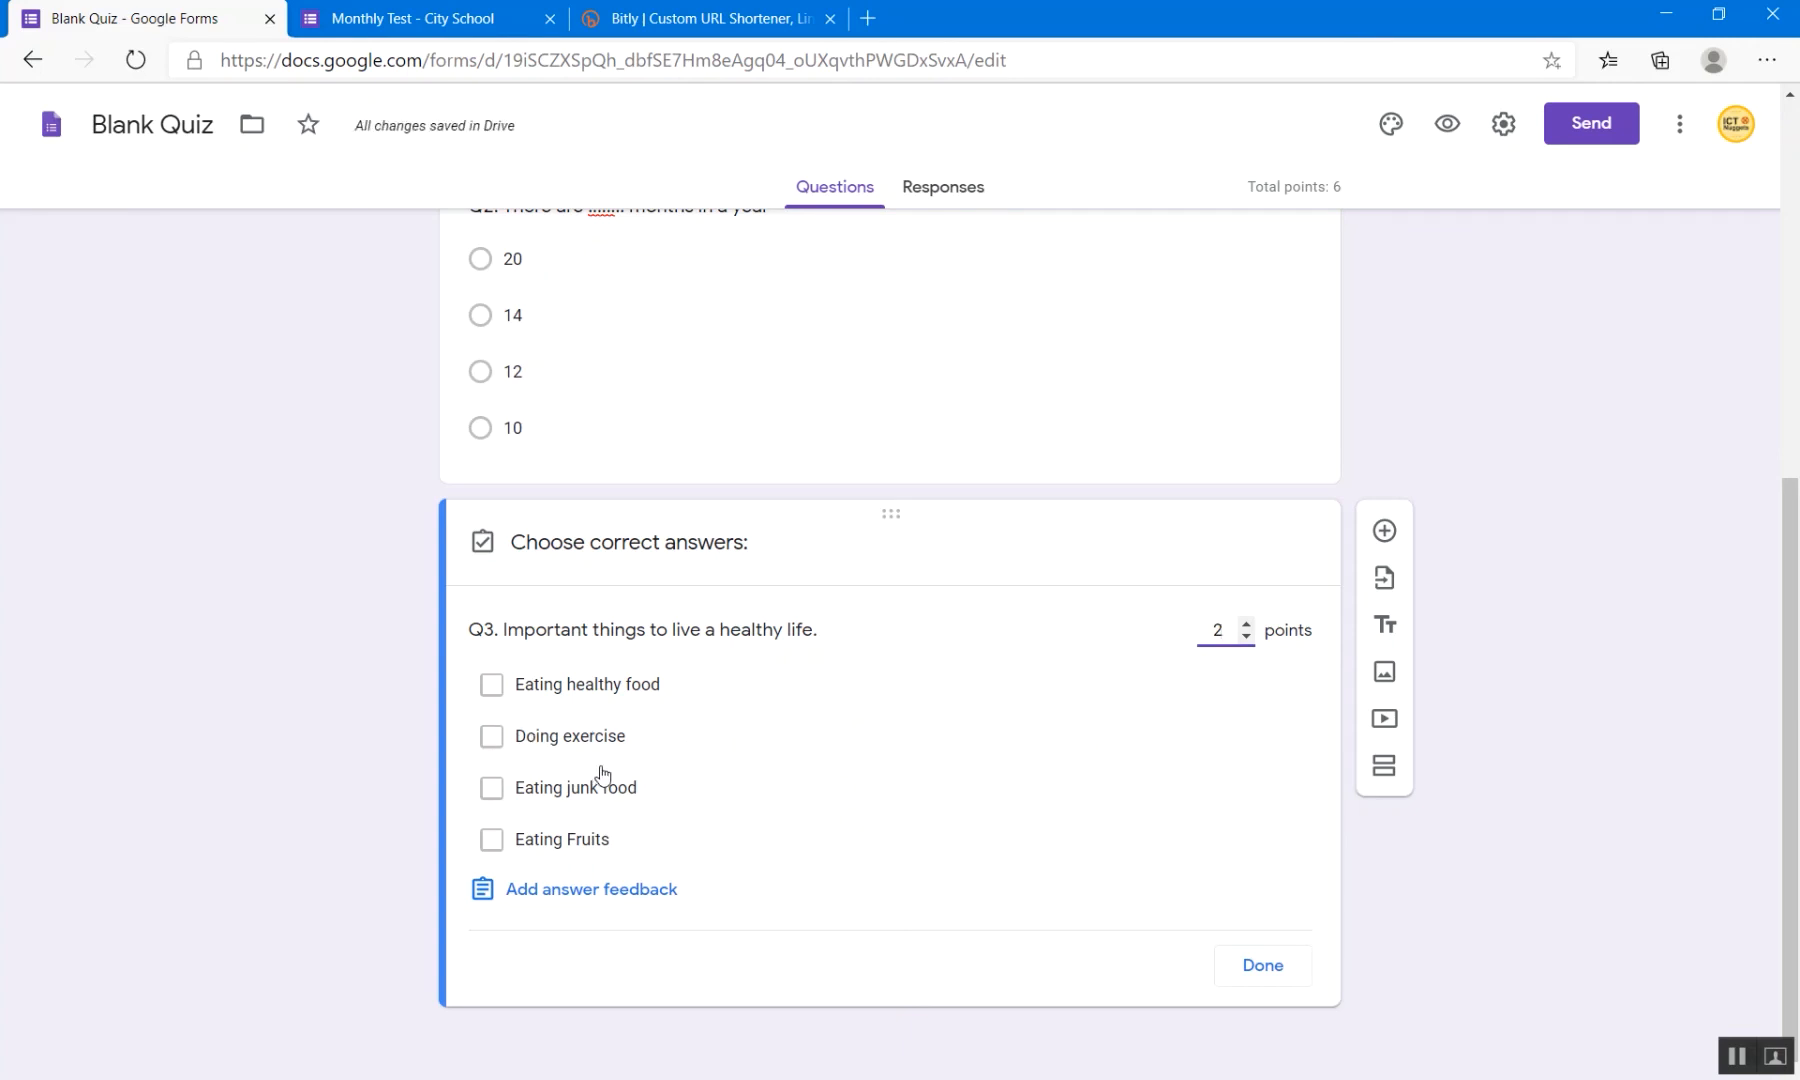
{"action": "left_click", "coordinate": [492, 686]}
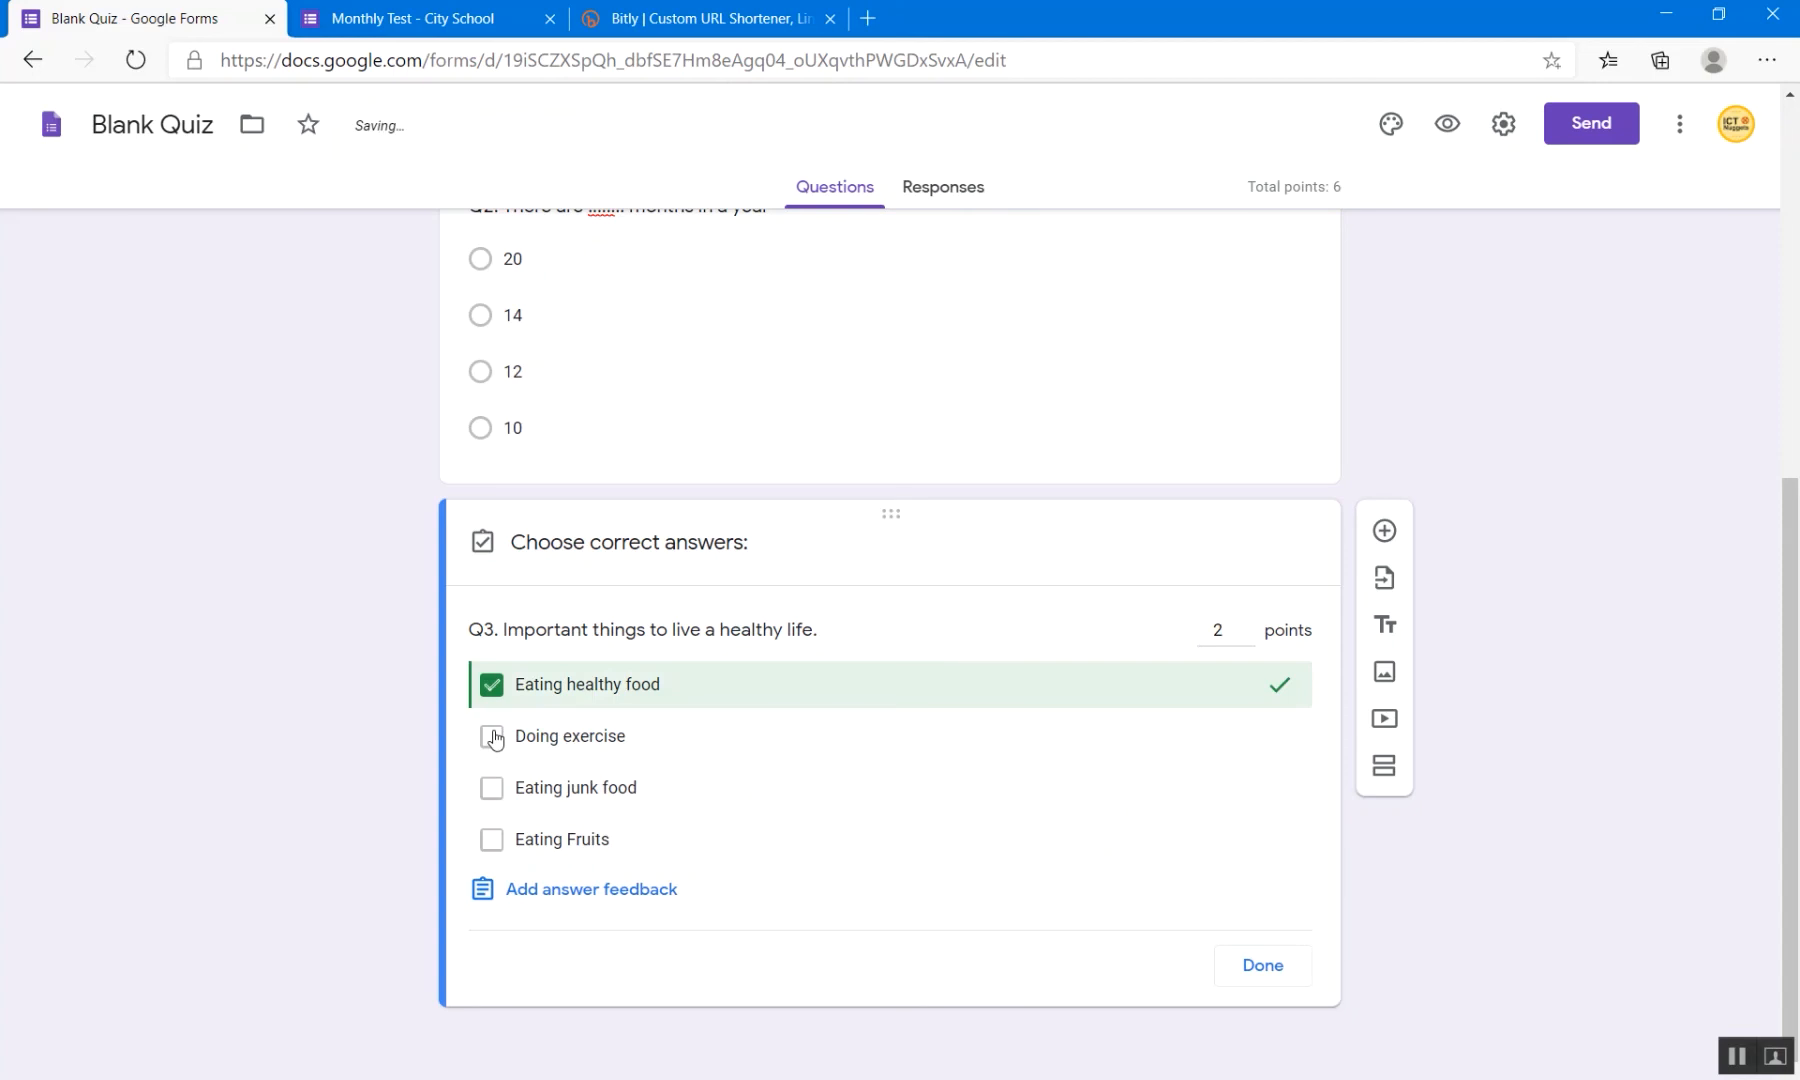
{"action": "left_click", "coordinate": [493, 737]}
{"action": "left_click", "coordinate": [492, 840]}
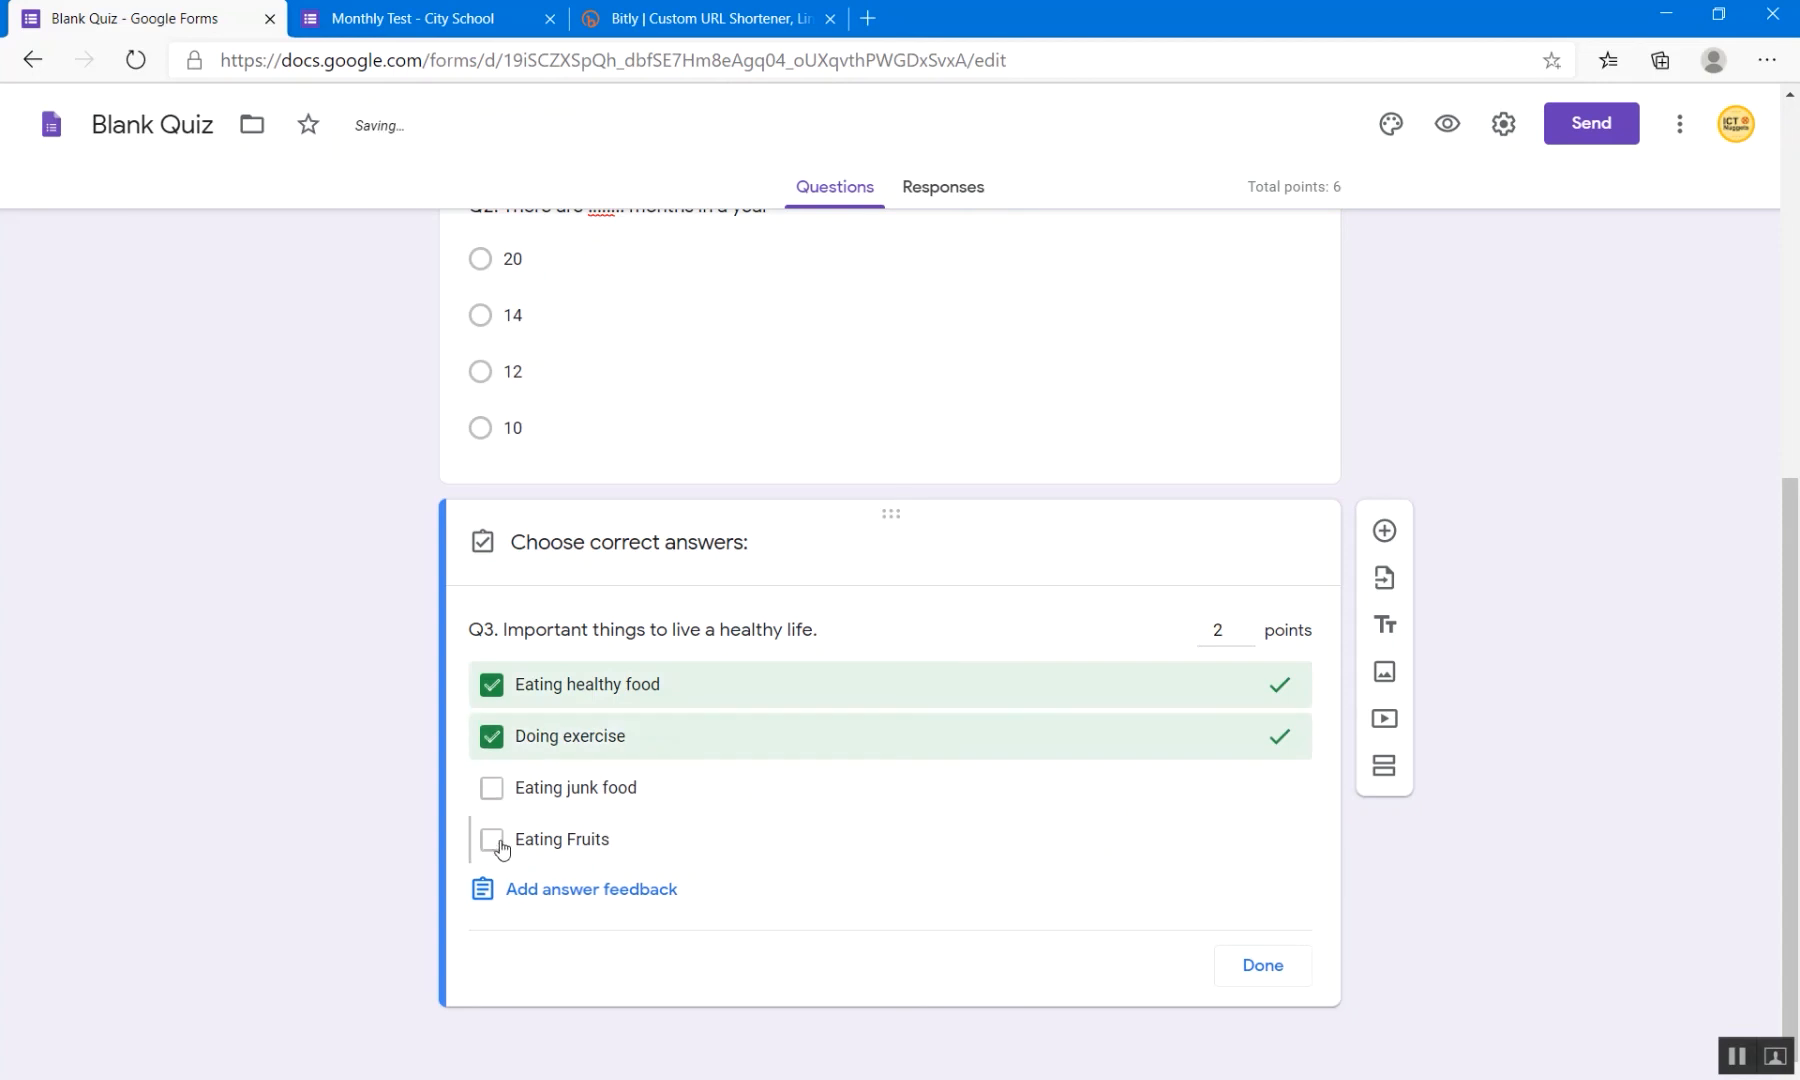
{"action": "left_click", "coordinate": [1262, 970]}
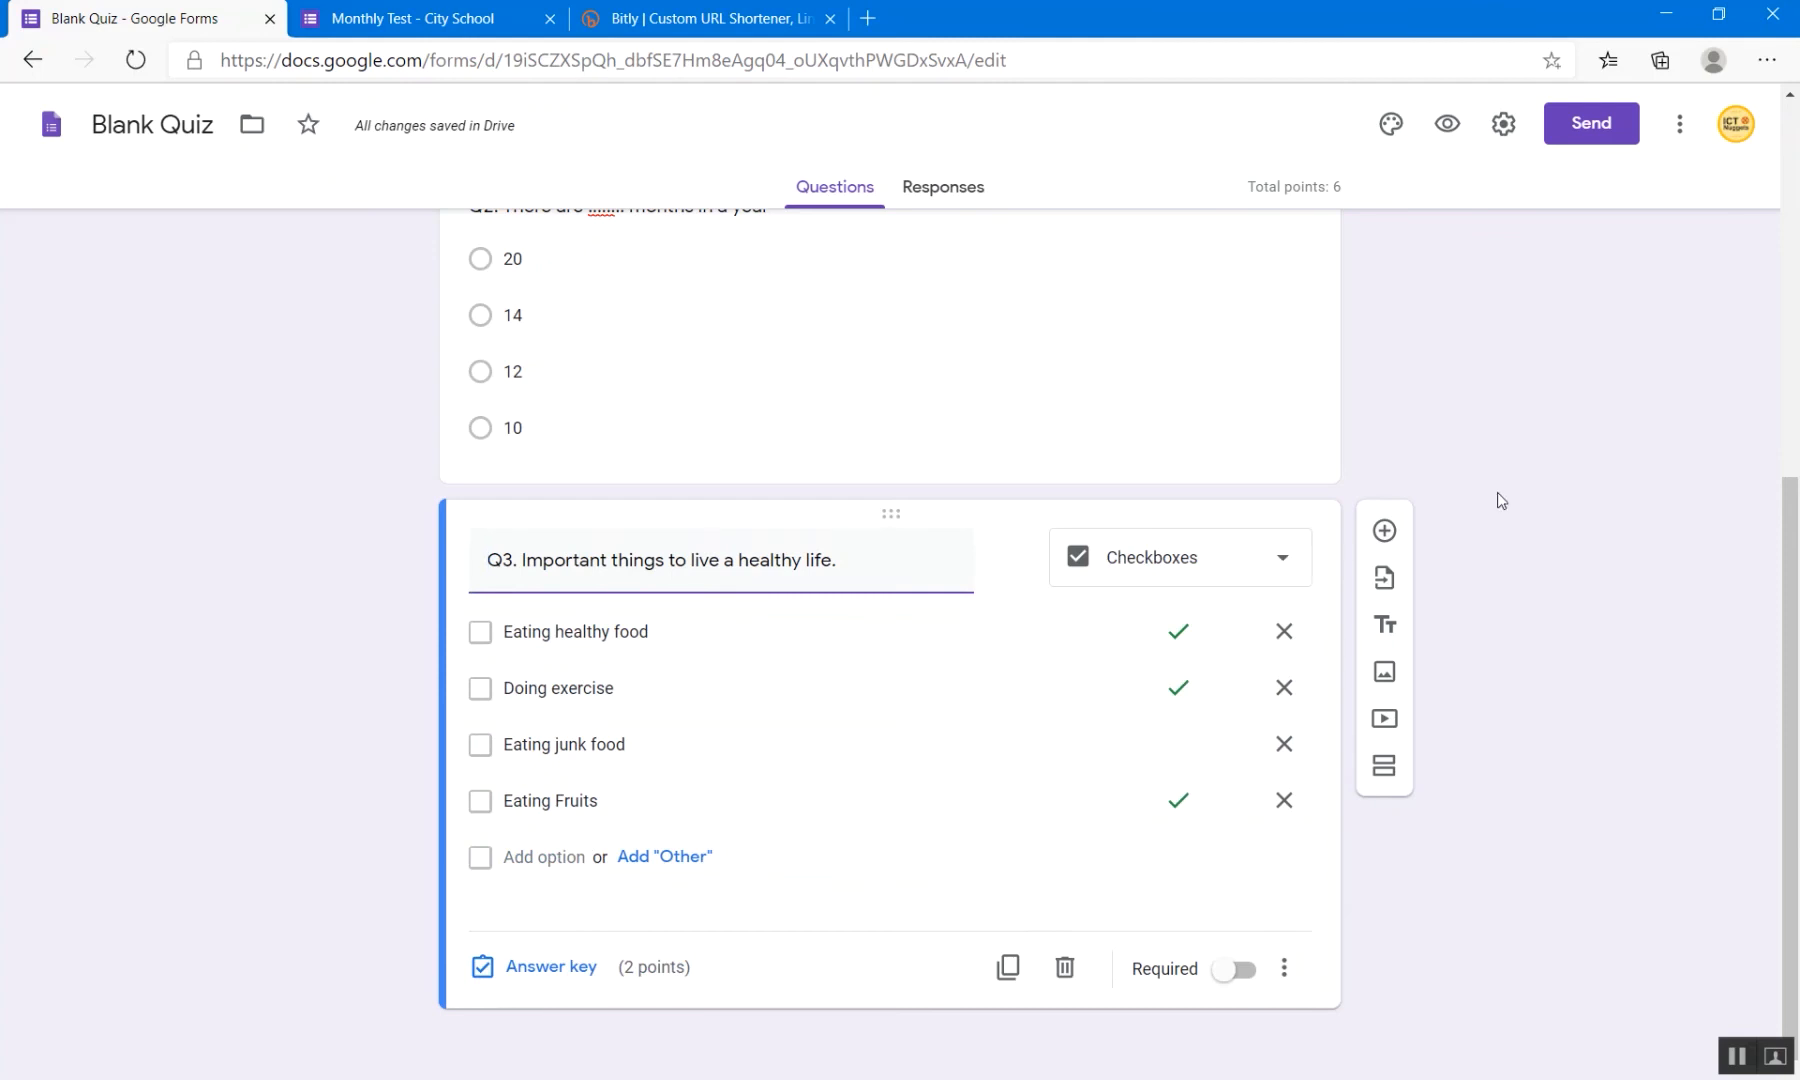
Step: Add a short-answer question below Q3 worded "Q4. Which is the next month after March?"
{"action": "left_click", "coordinate": [1384, 531]}
{"action": "type", "text": "Q4. Whic"}
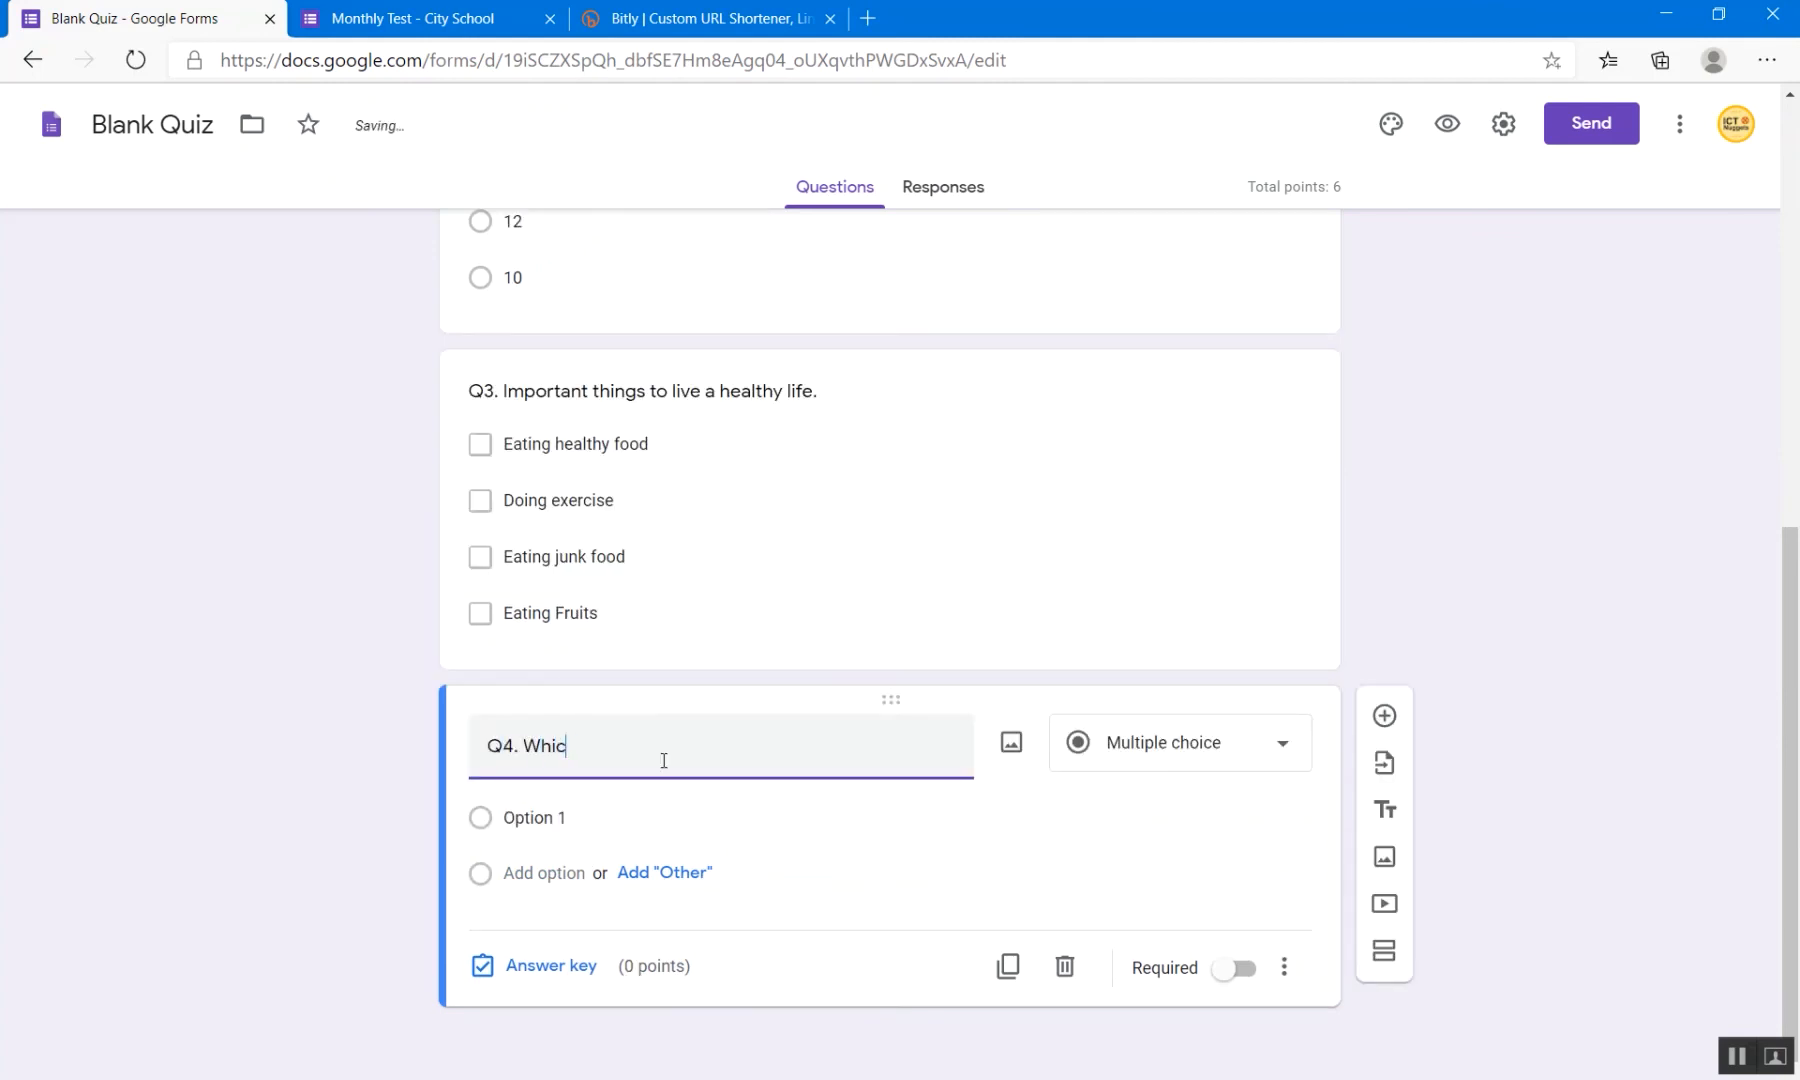
{"action": "type", "text": "h is the next month after March?"}
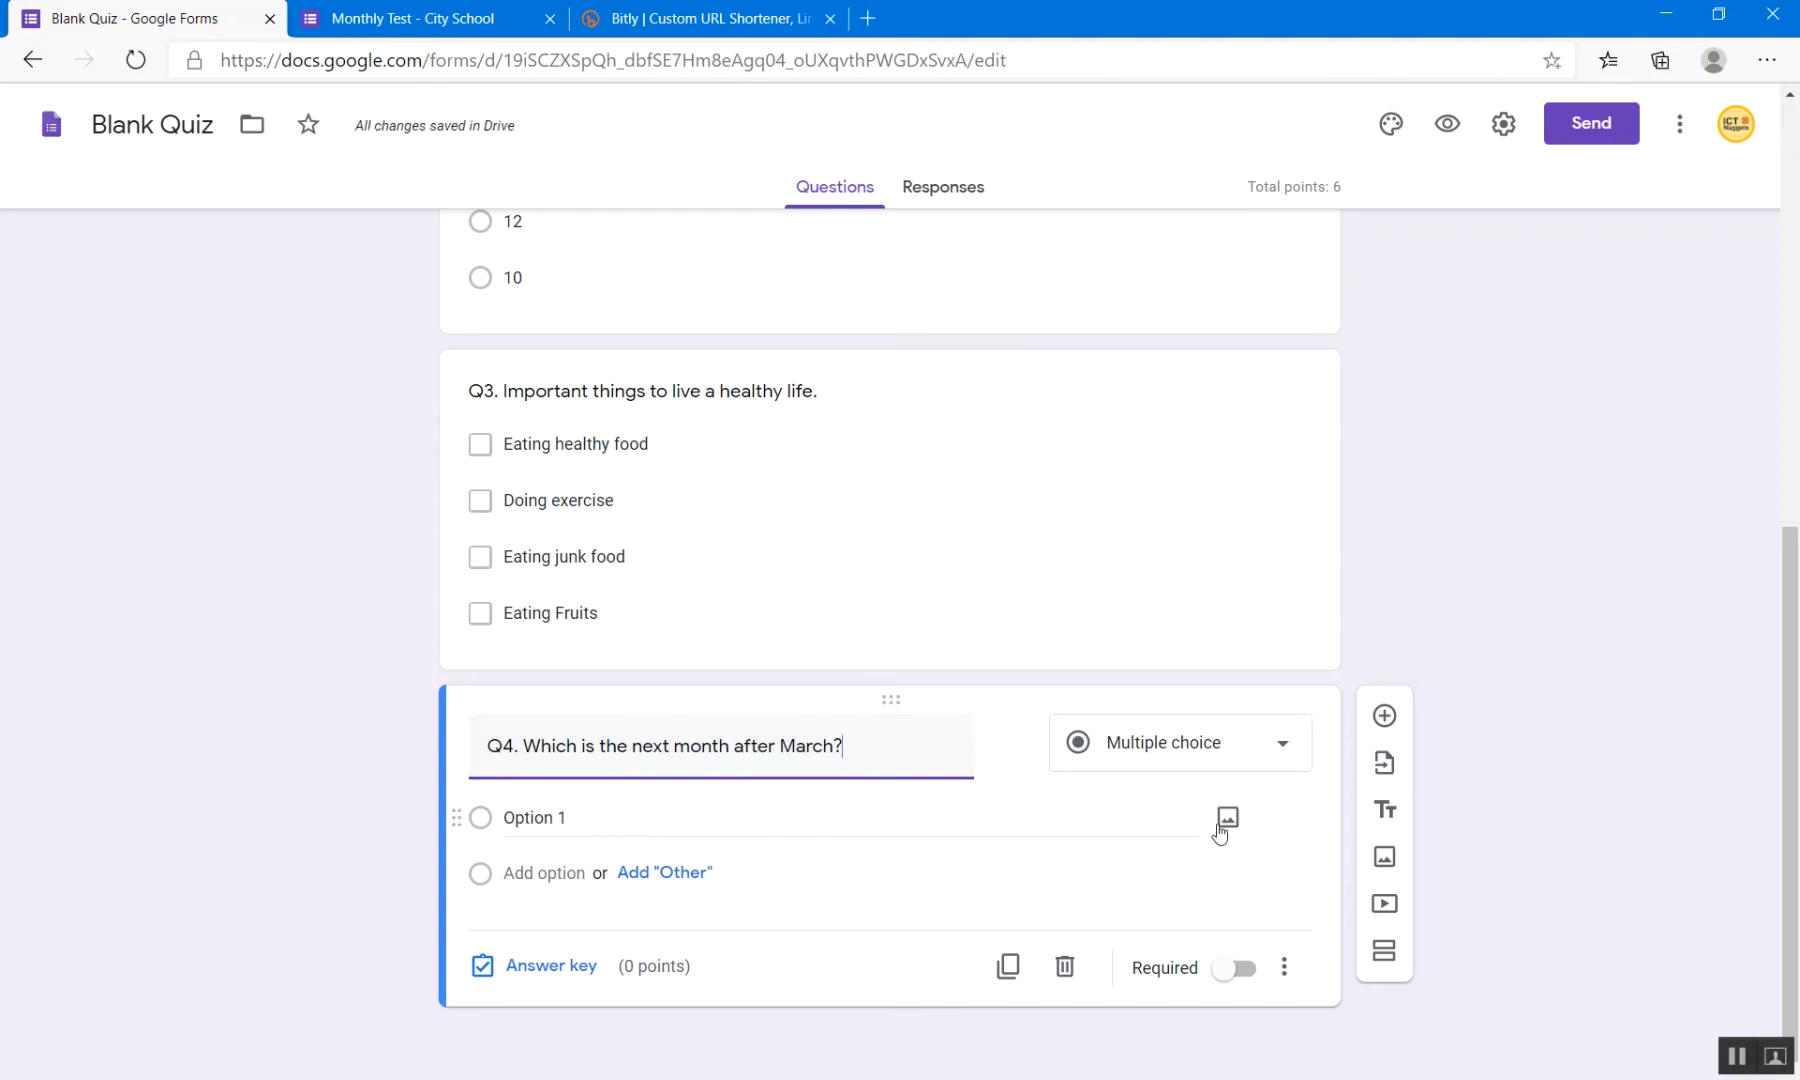
{"action": "left_click", "coordinate": [1287, 754]}
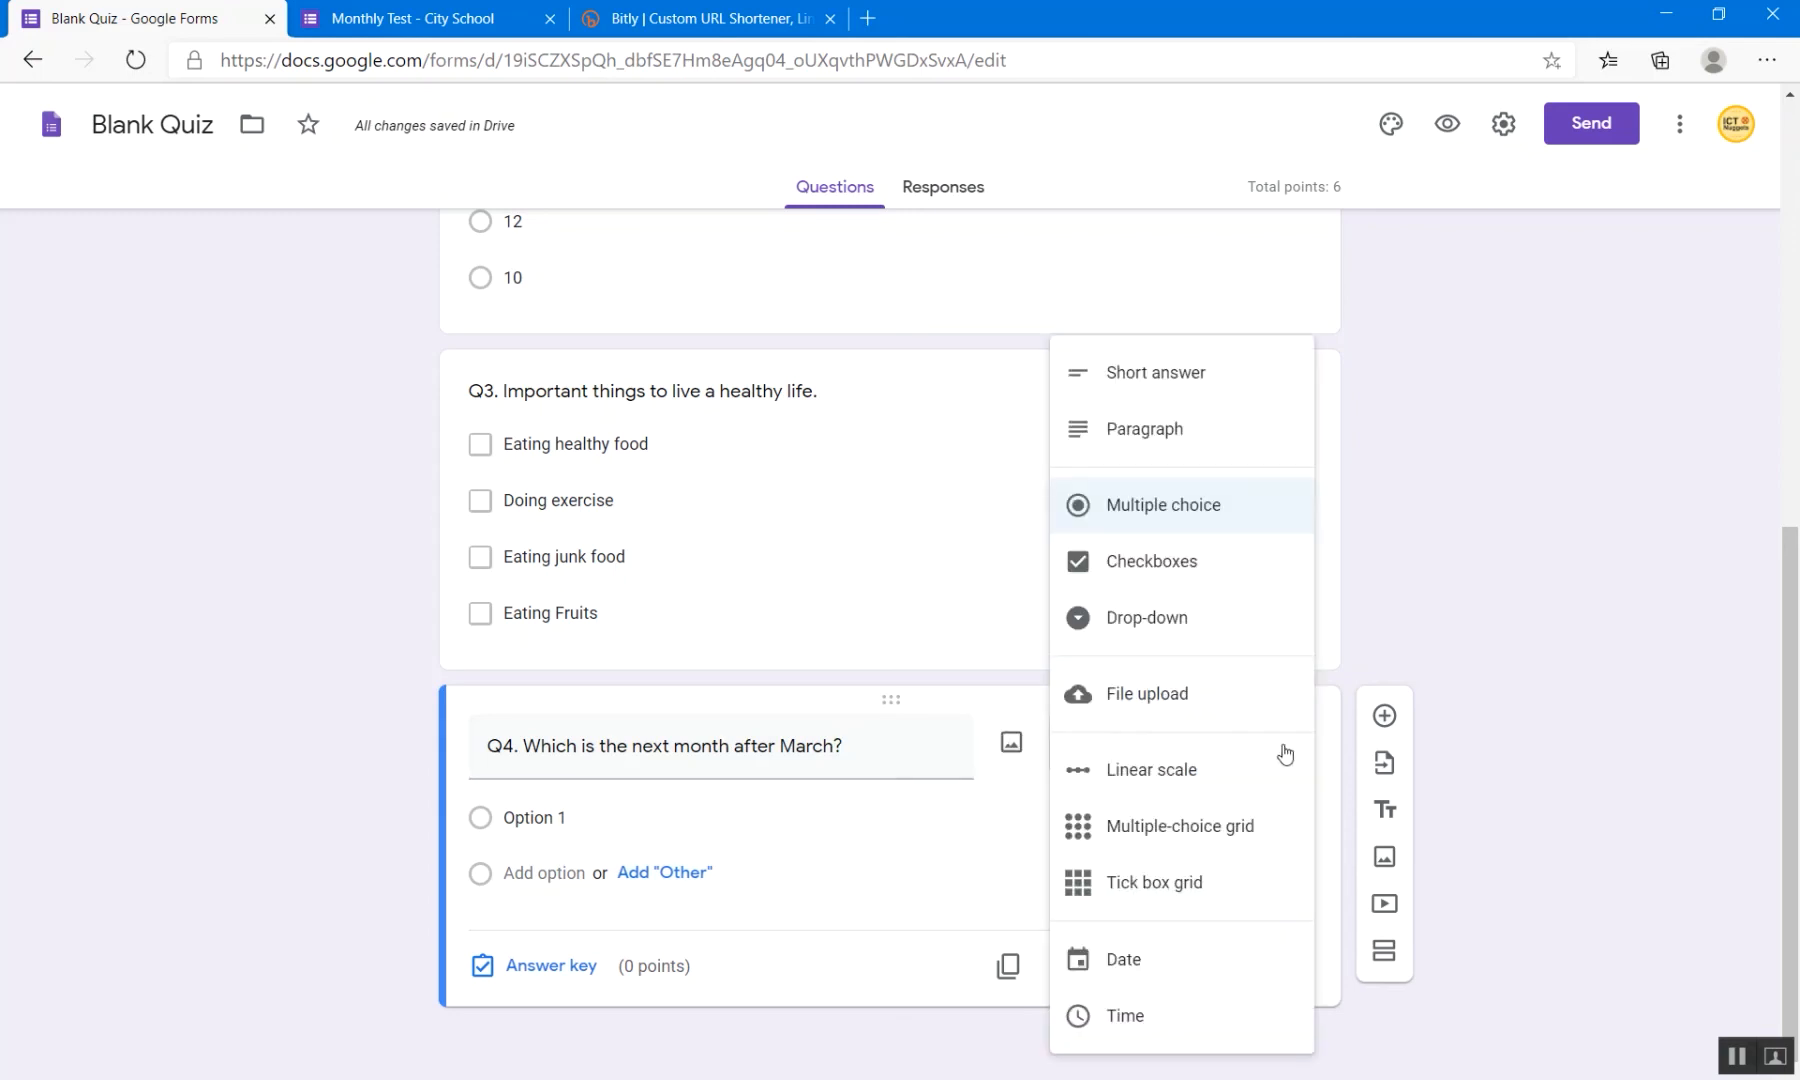
{"action": "left_click", "coordinate": [1159, 383]}
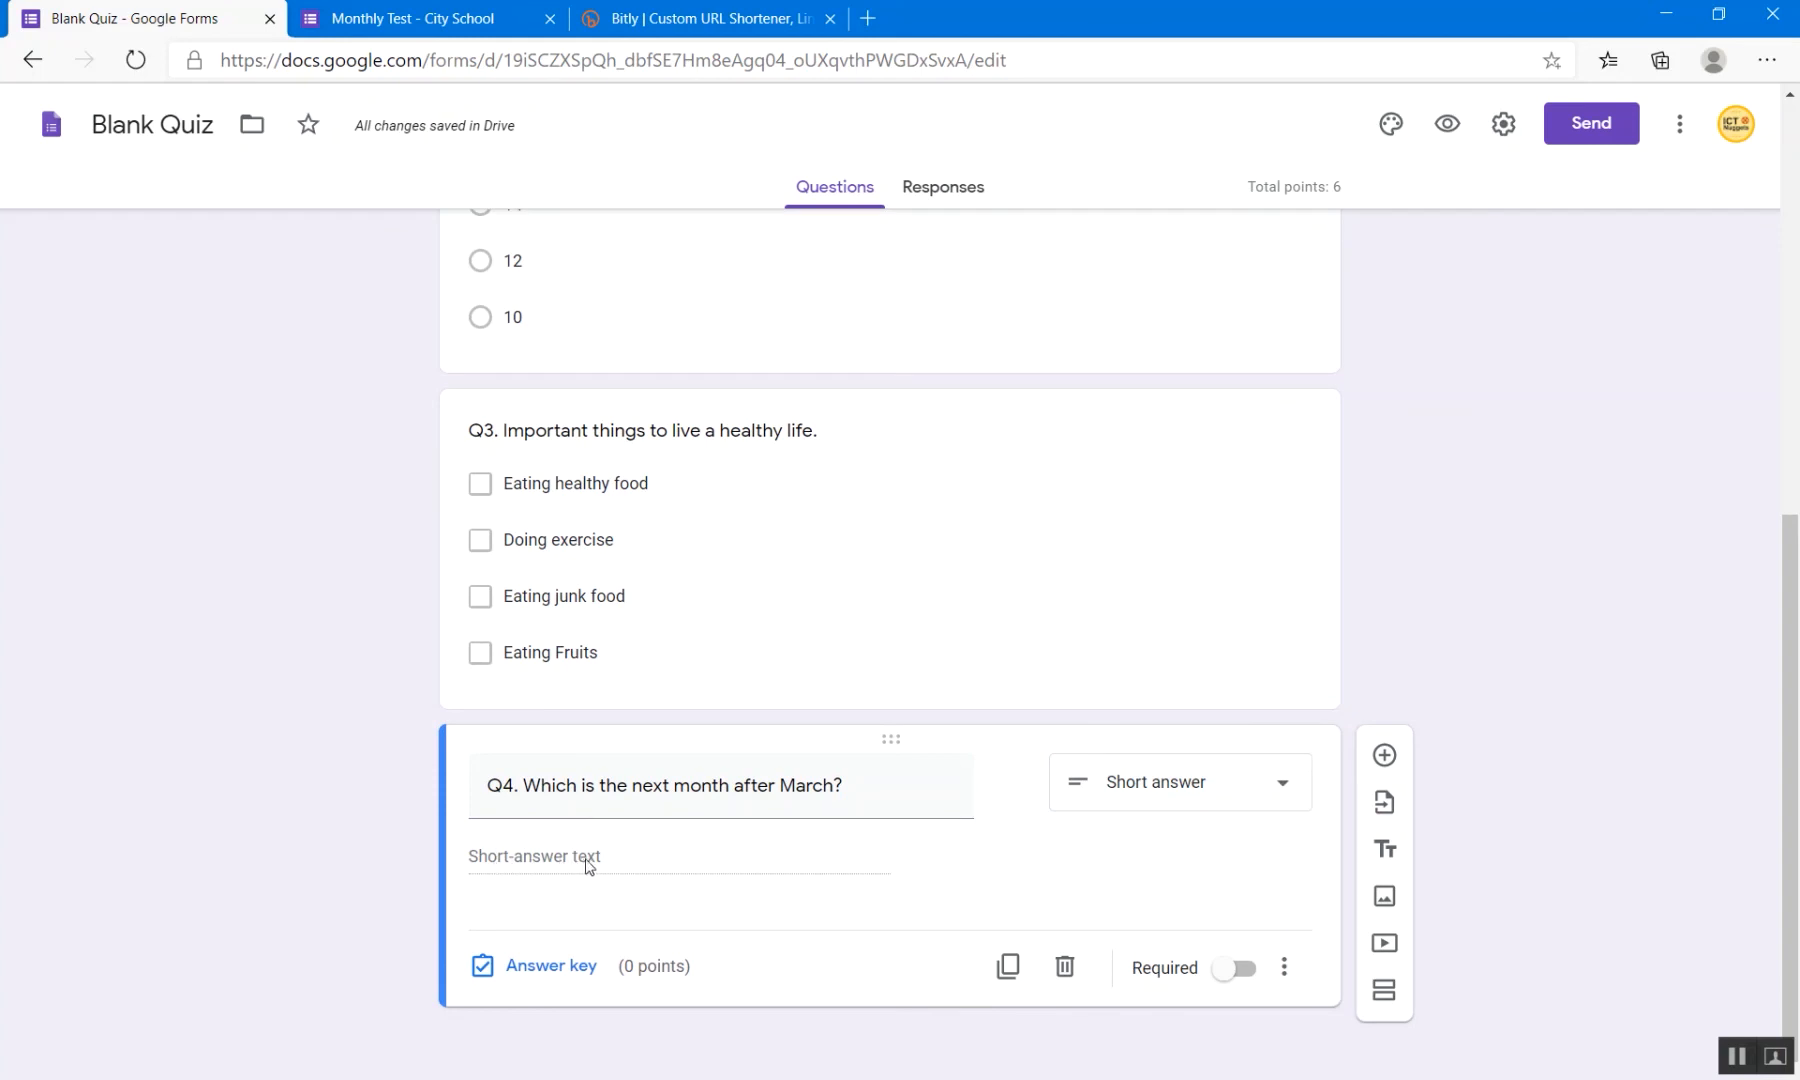
Step: Set Q4's answer key to "May" as the correct answer worth 2 points, marking all other answers as incorrect
{"action": "left_click", "coordinate": [544, 988]}
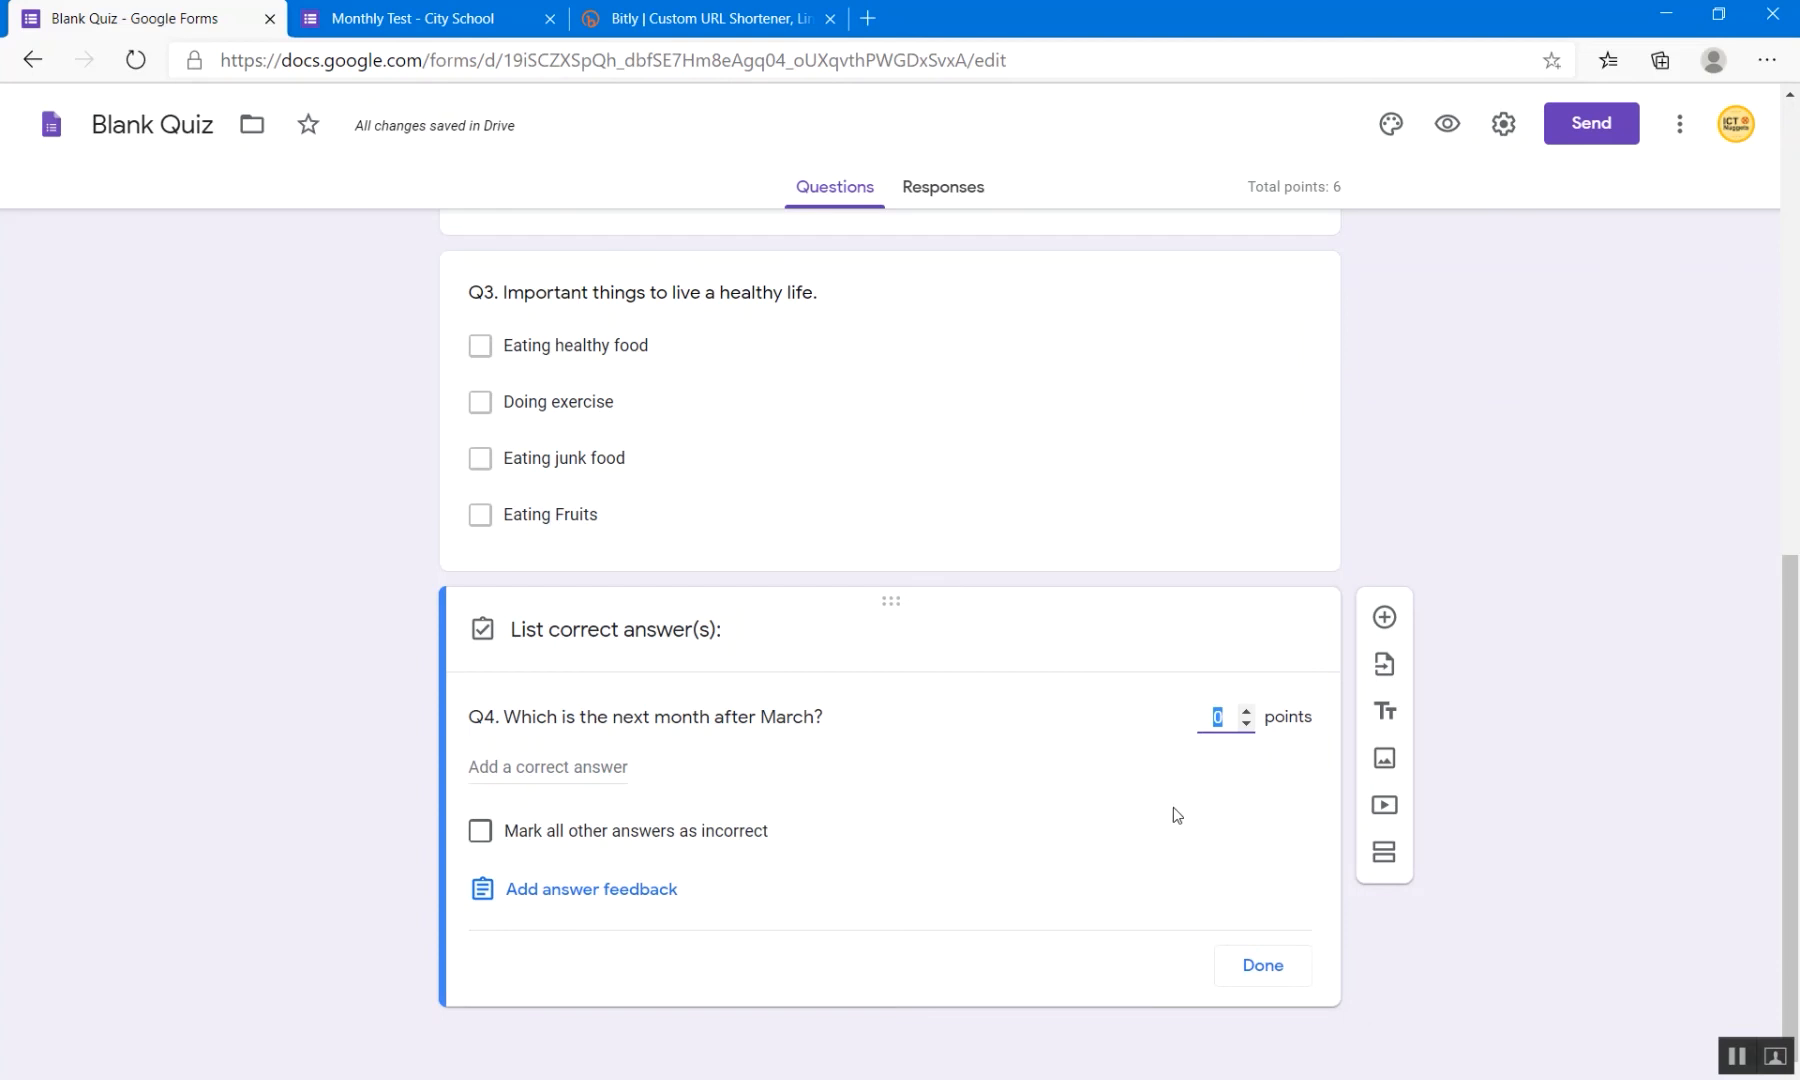
{"action": "type", "text": "2"}
{"action": "left_click", "coordinate": [603, 765]}
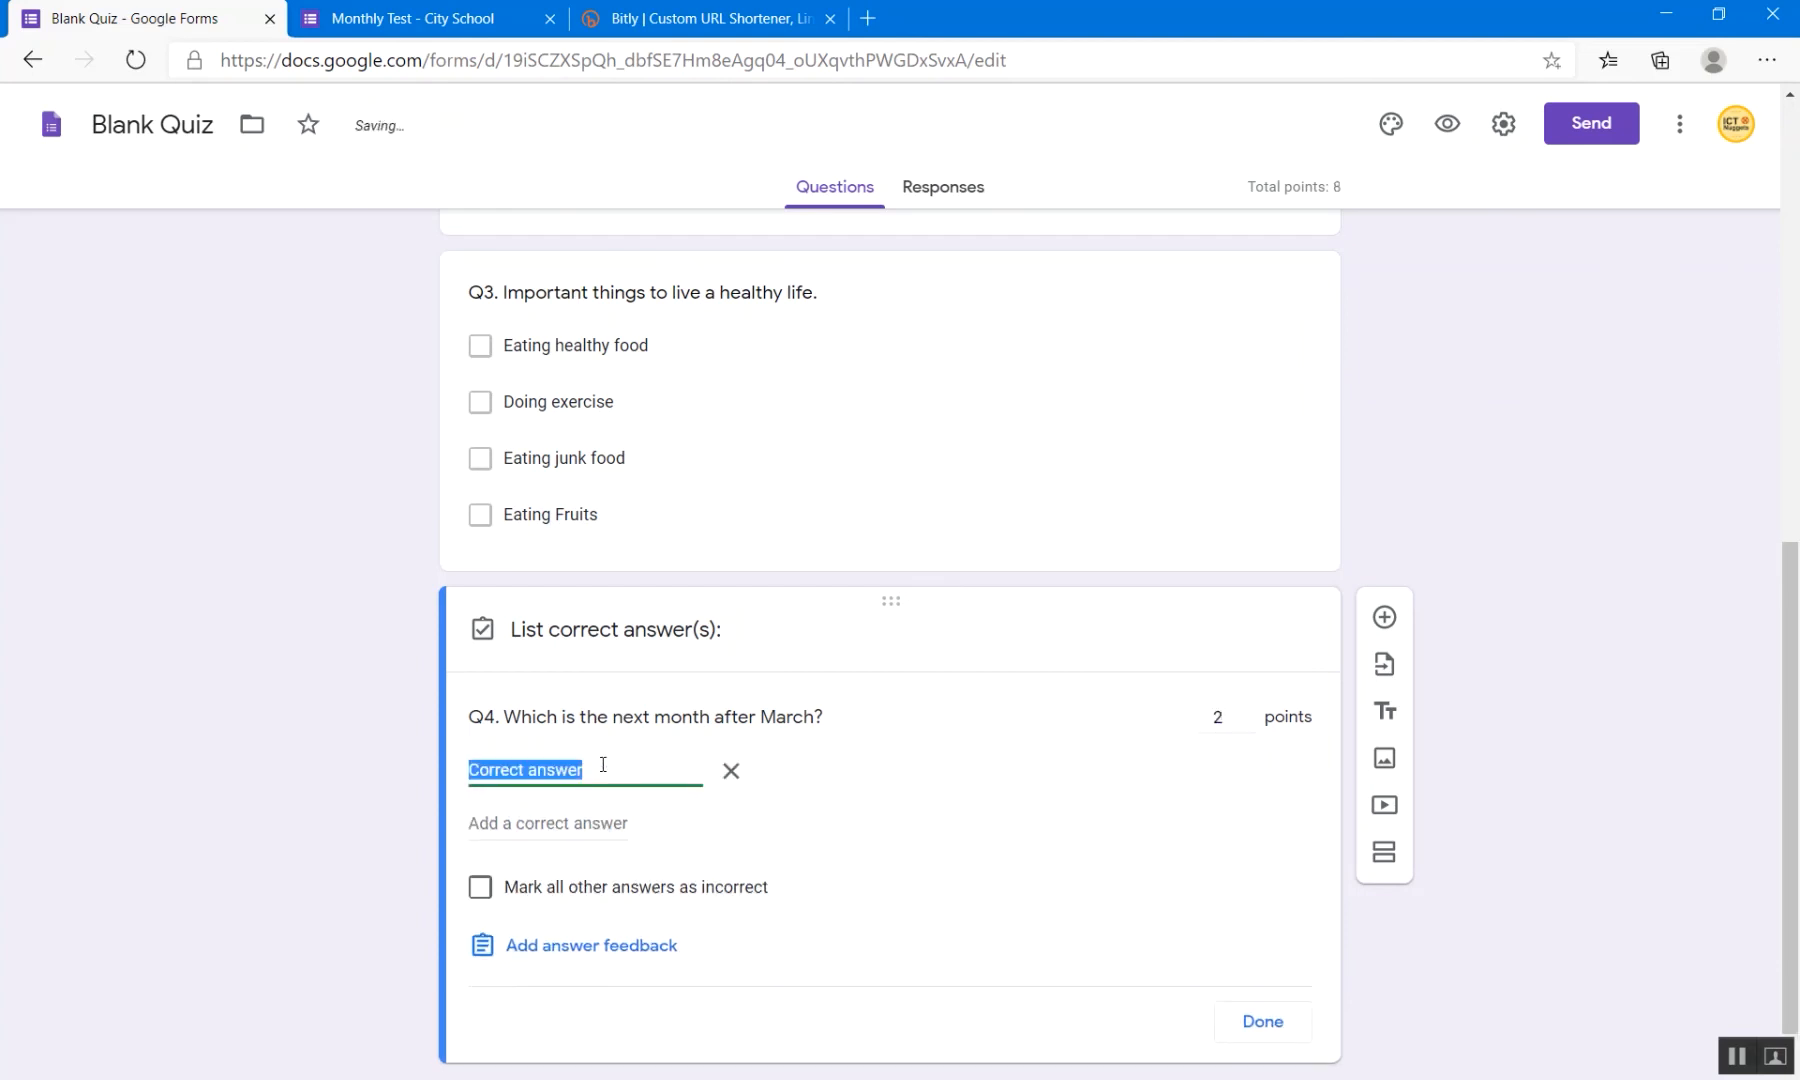
{"action": "type", "text": "May"}
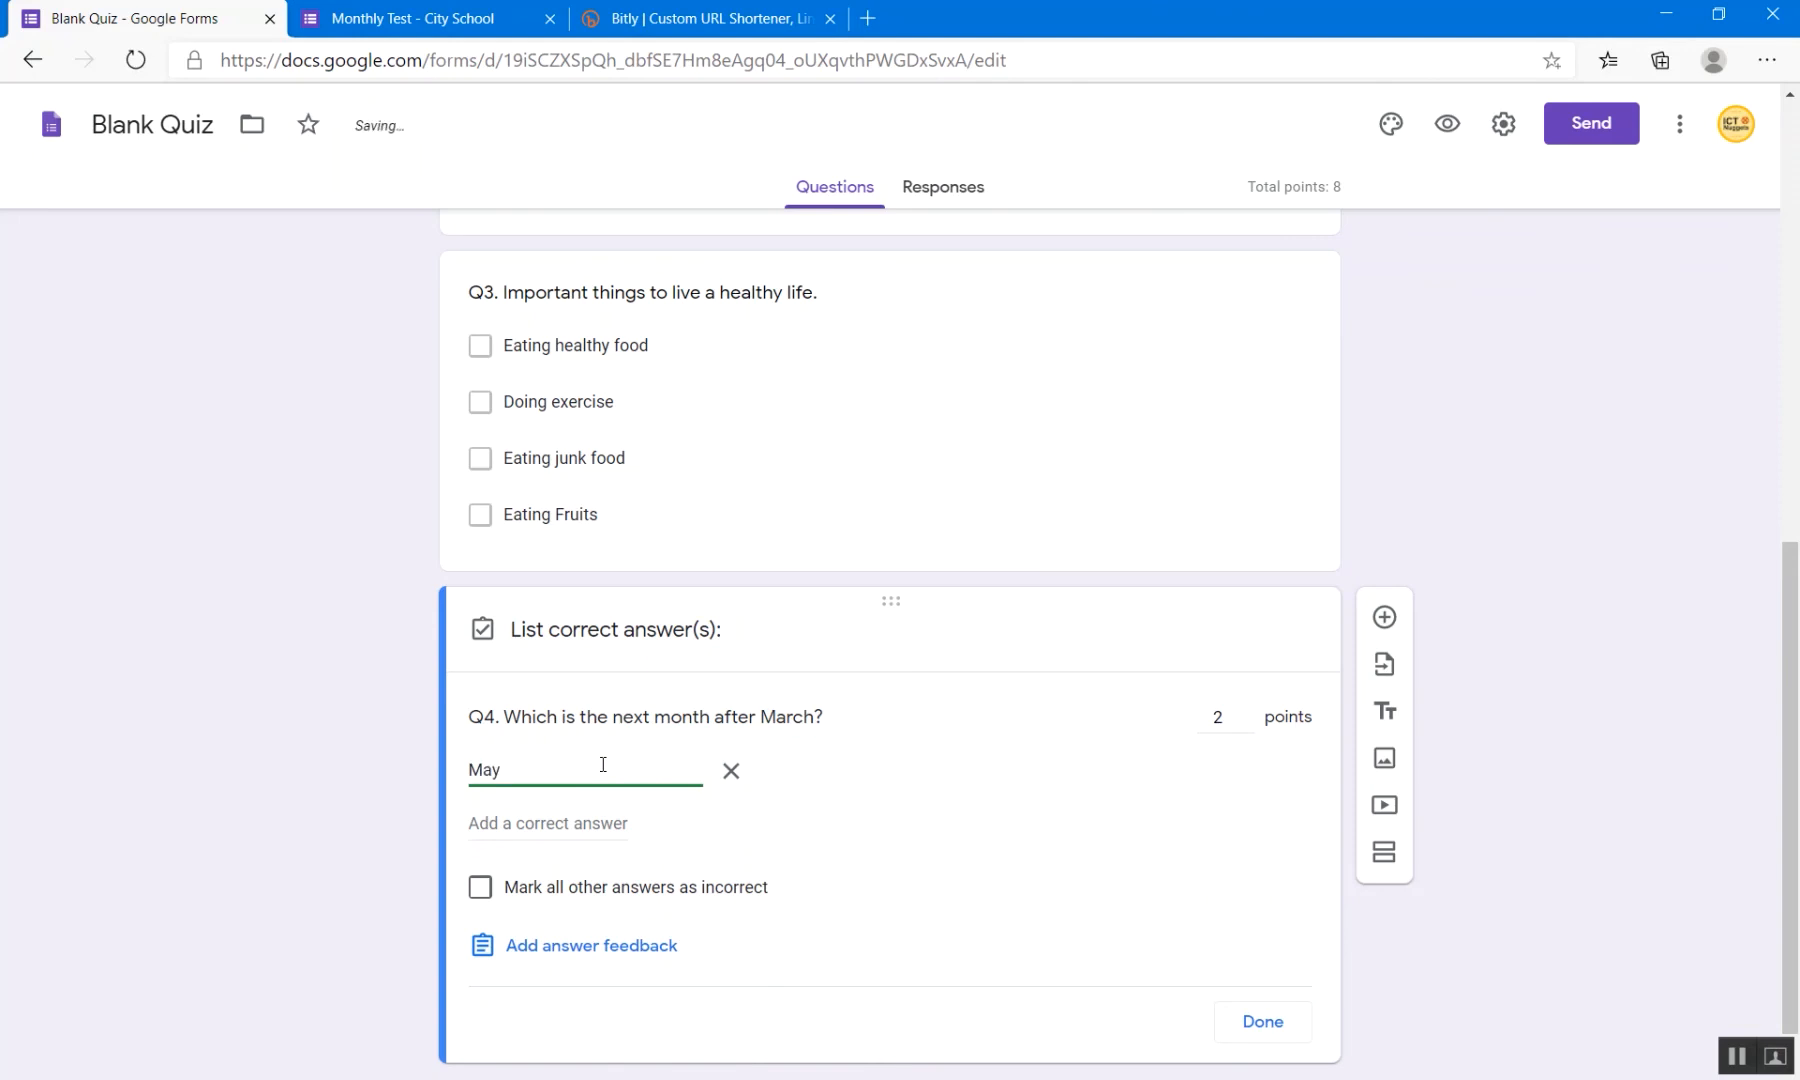
{"action": "left_click", "coordinate": [480, 892]}
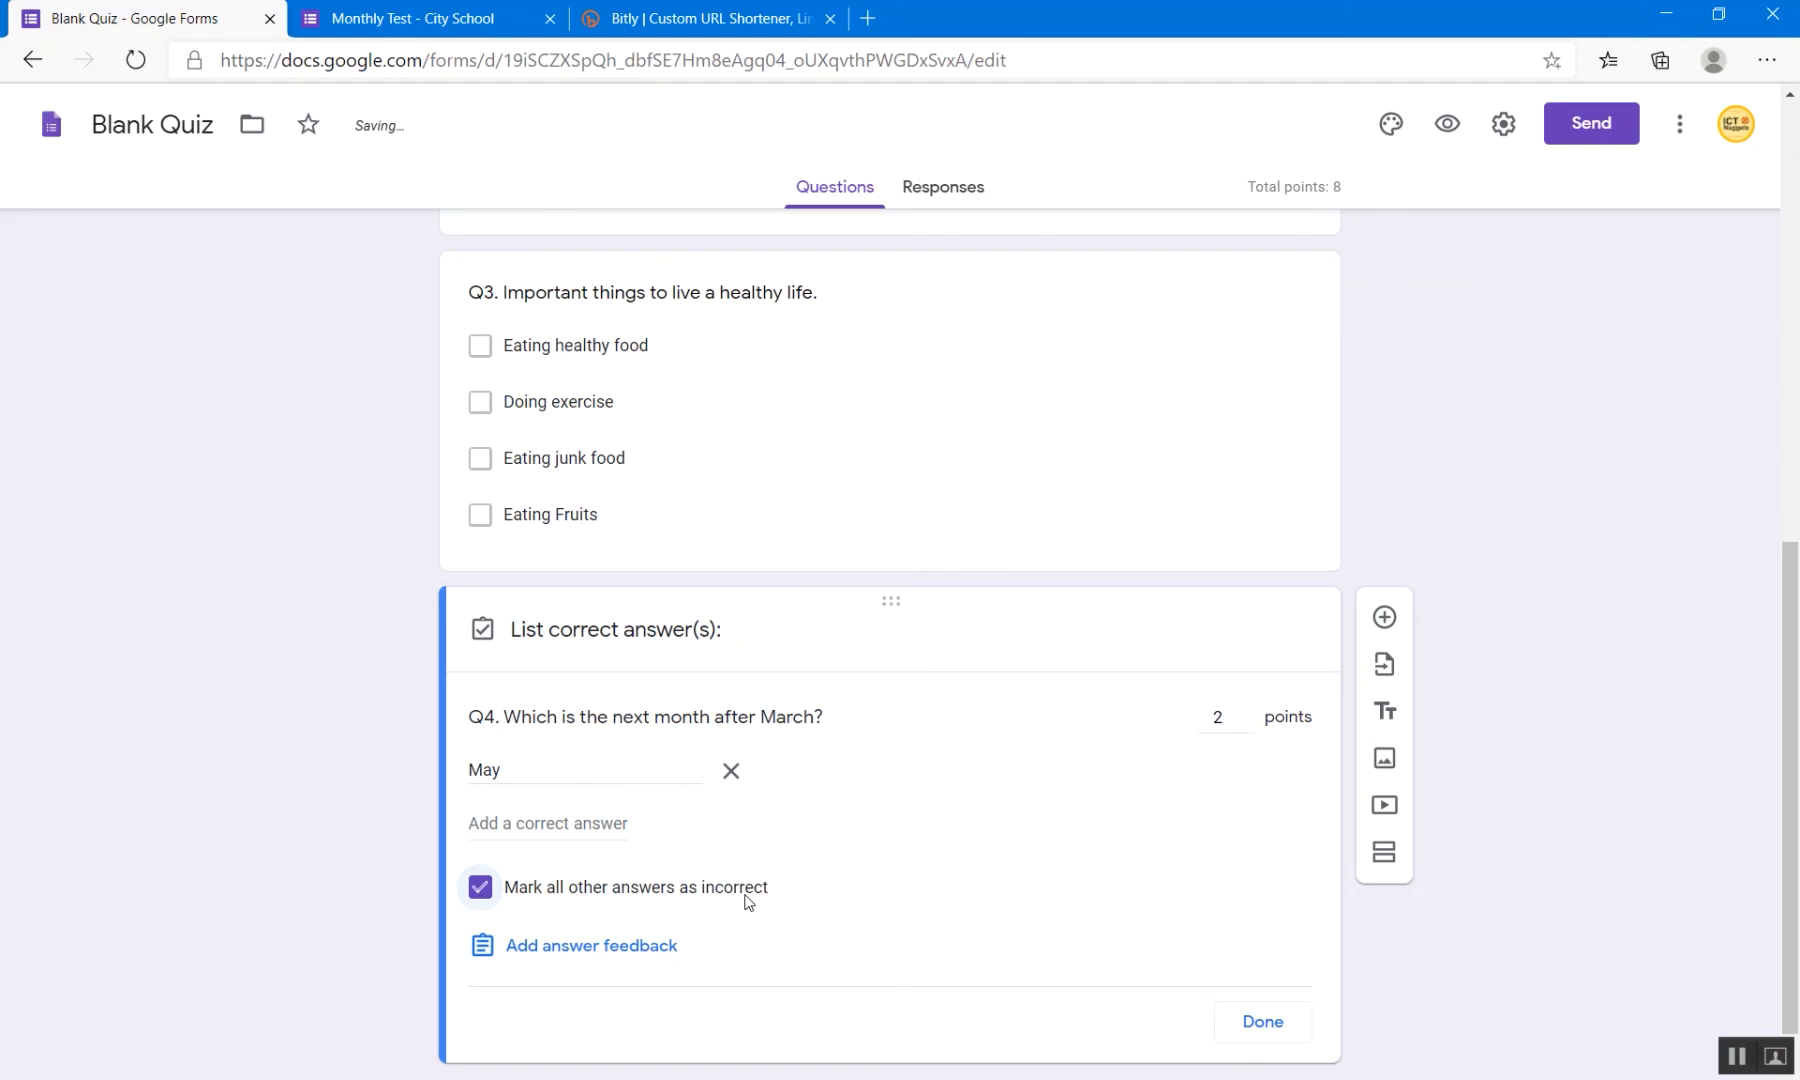
{"action": "left_click", "coordinate": [1265, 1021]}
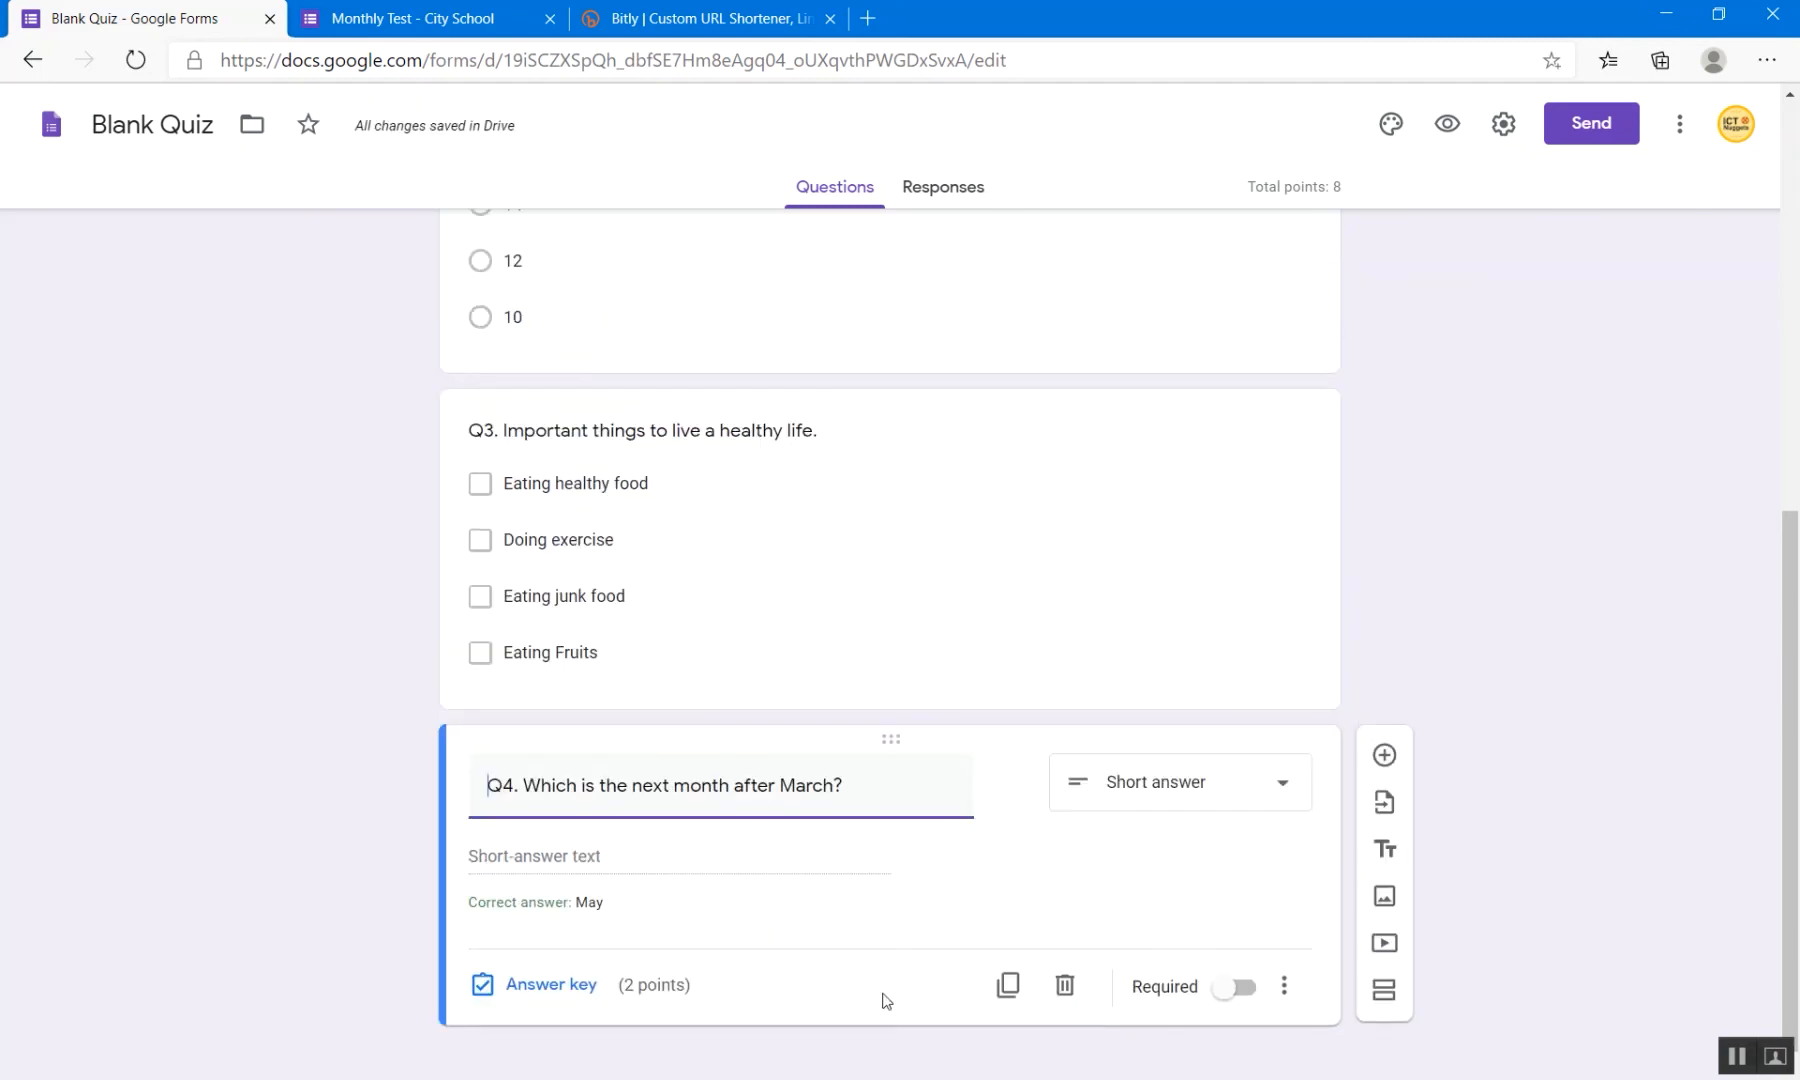
Step: Make questions Q4 and Q3 required
{"action": "left_click", "coordinate": [1240, 990]}
{"action": "left_click", "coordinate": [912, 538]}
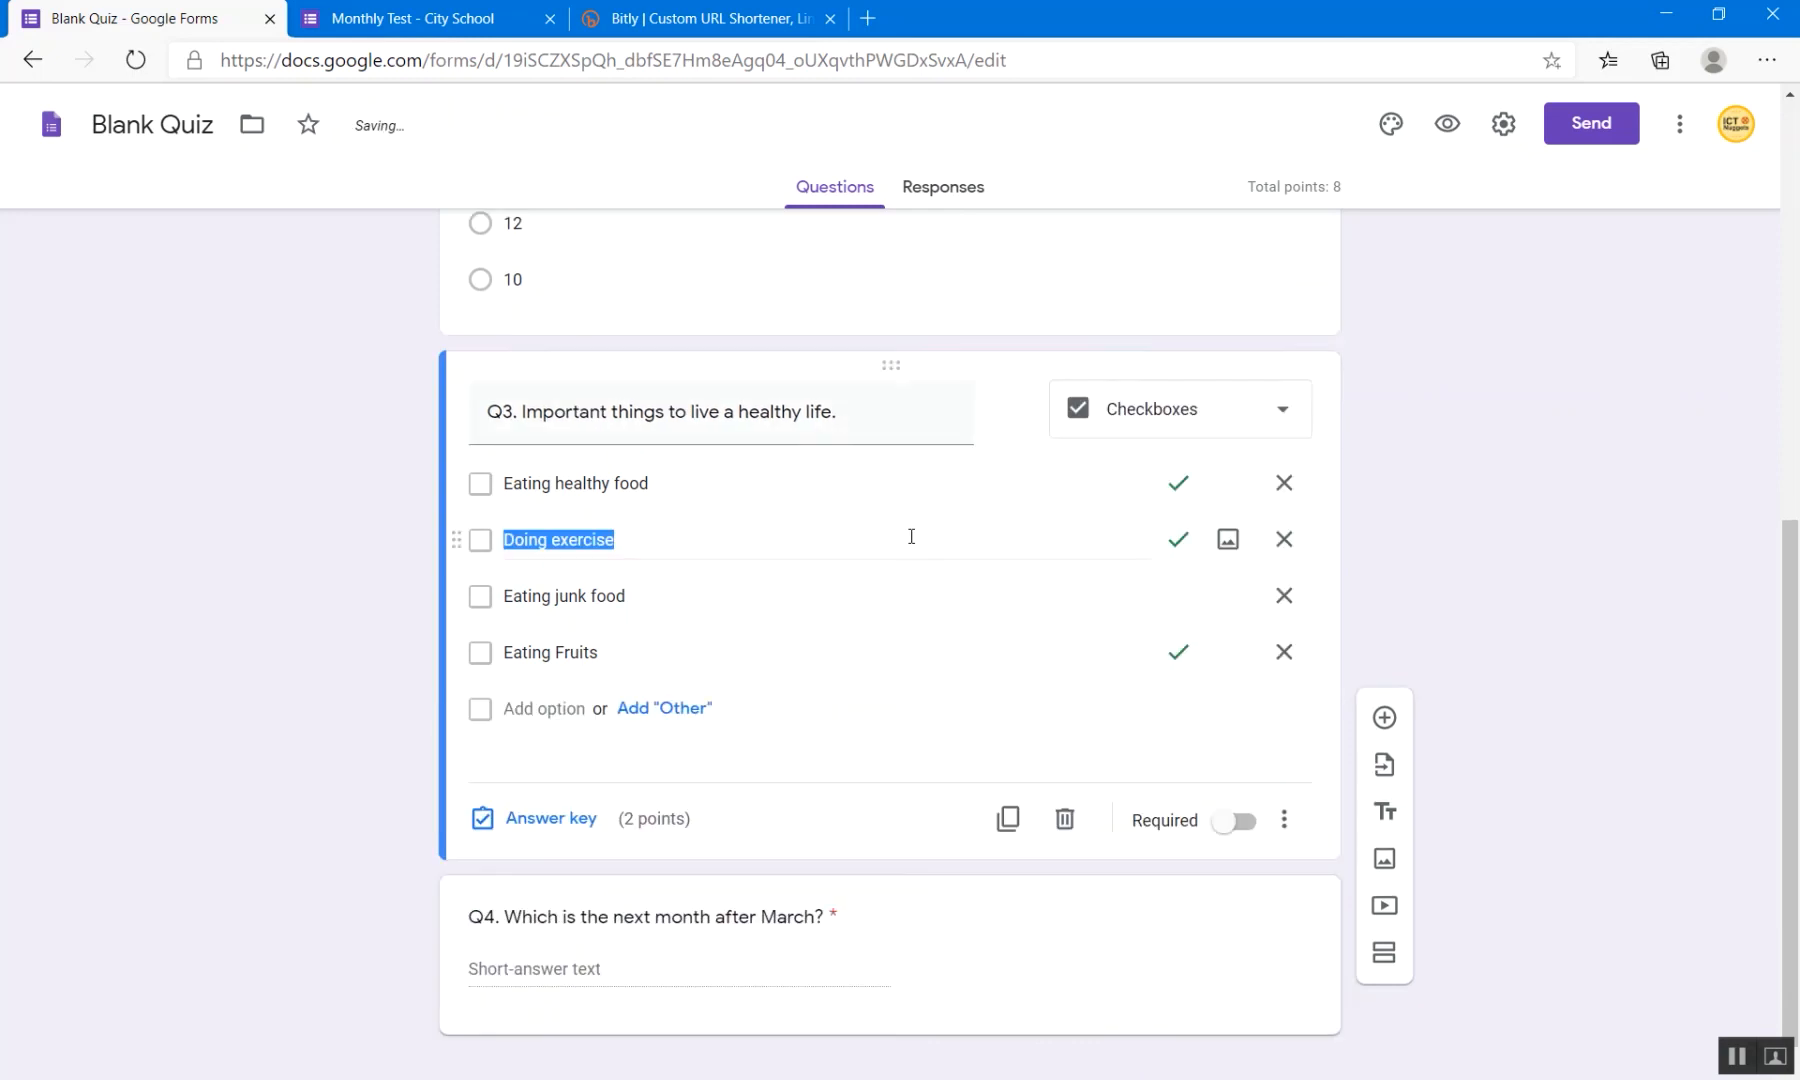
{"action": "left_click", "coordinate": [1236, 820]}
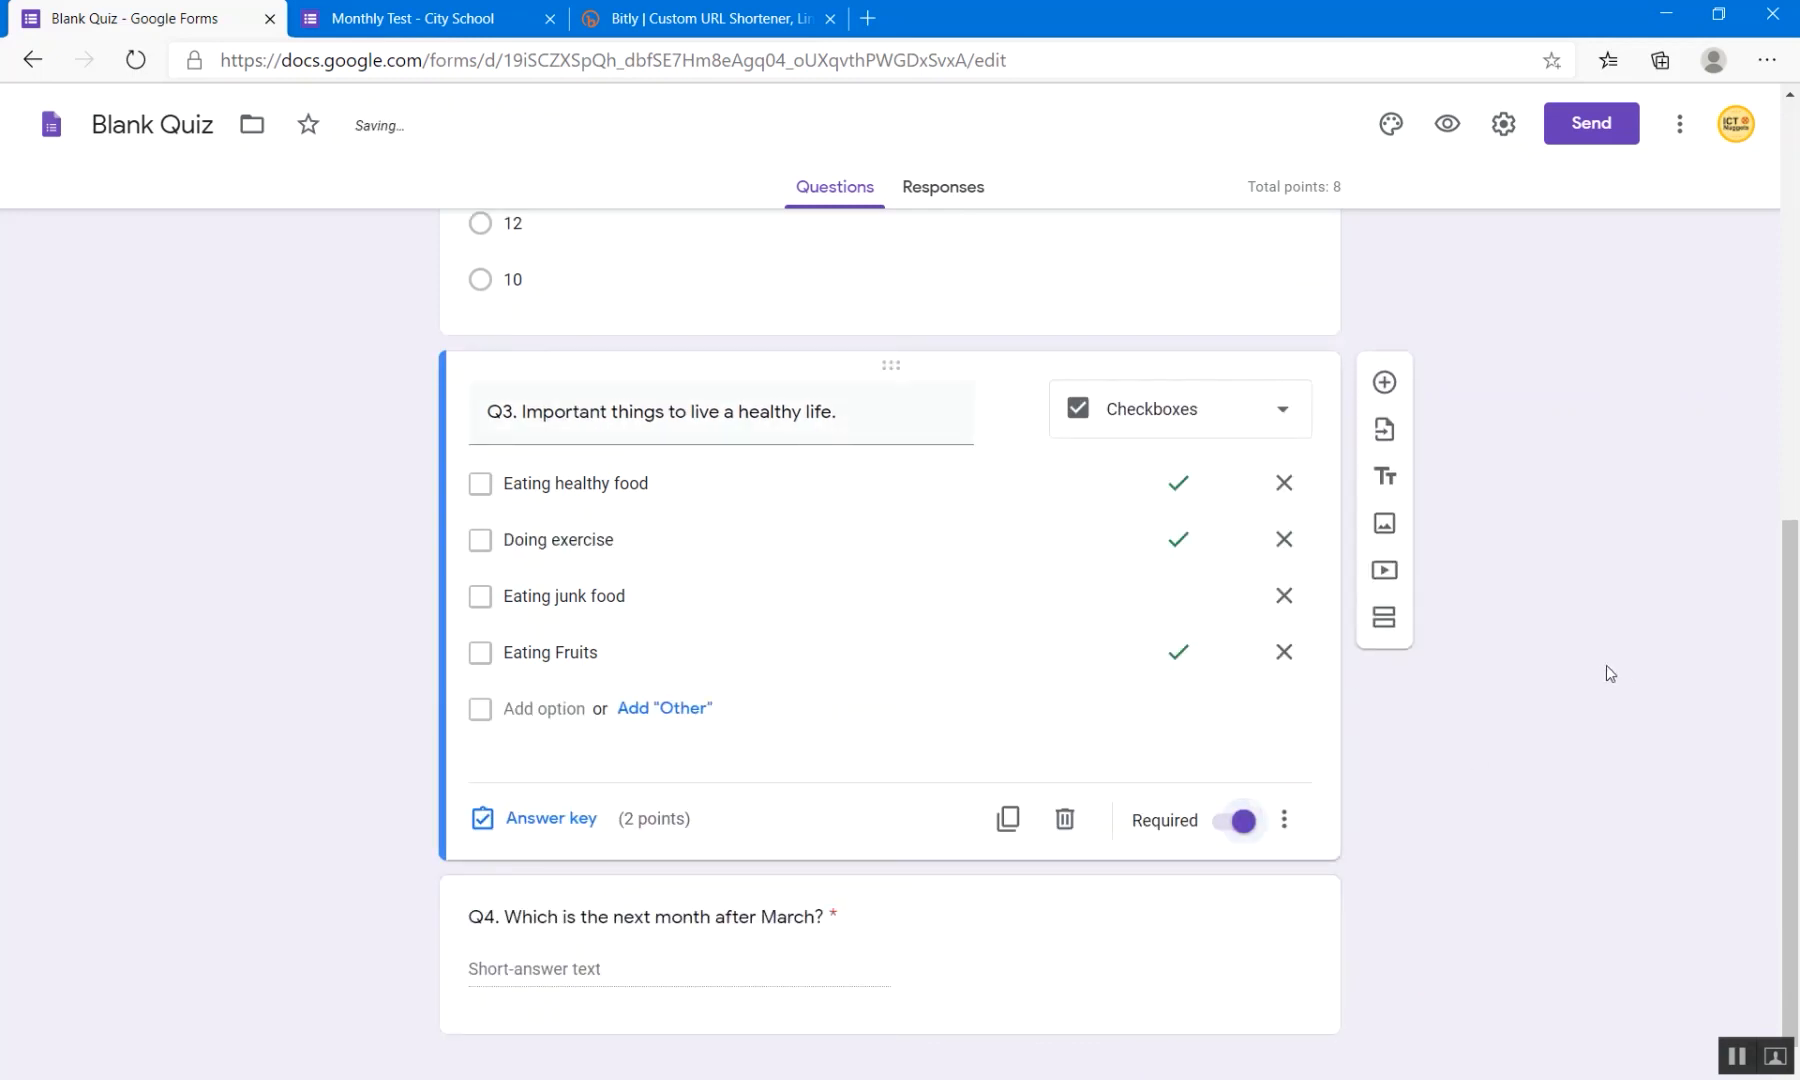
Step: Look over the quiz's theme options for header image, theme colour, background colour and font style, and close them
{"action": "scroll", "coordinate": [1605, 663], "scroll_direction": "up", "scroll_amount": 3}
{"action": "scroll", "coordinate": [1603, 665], "scroll_direction": "up", "scroll_amount": 5}
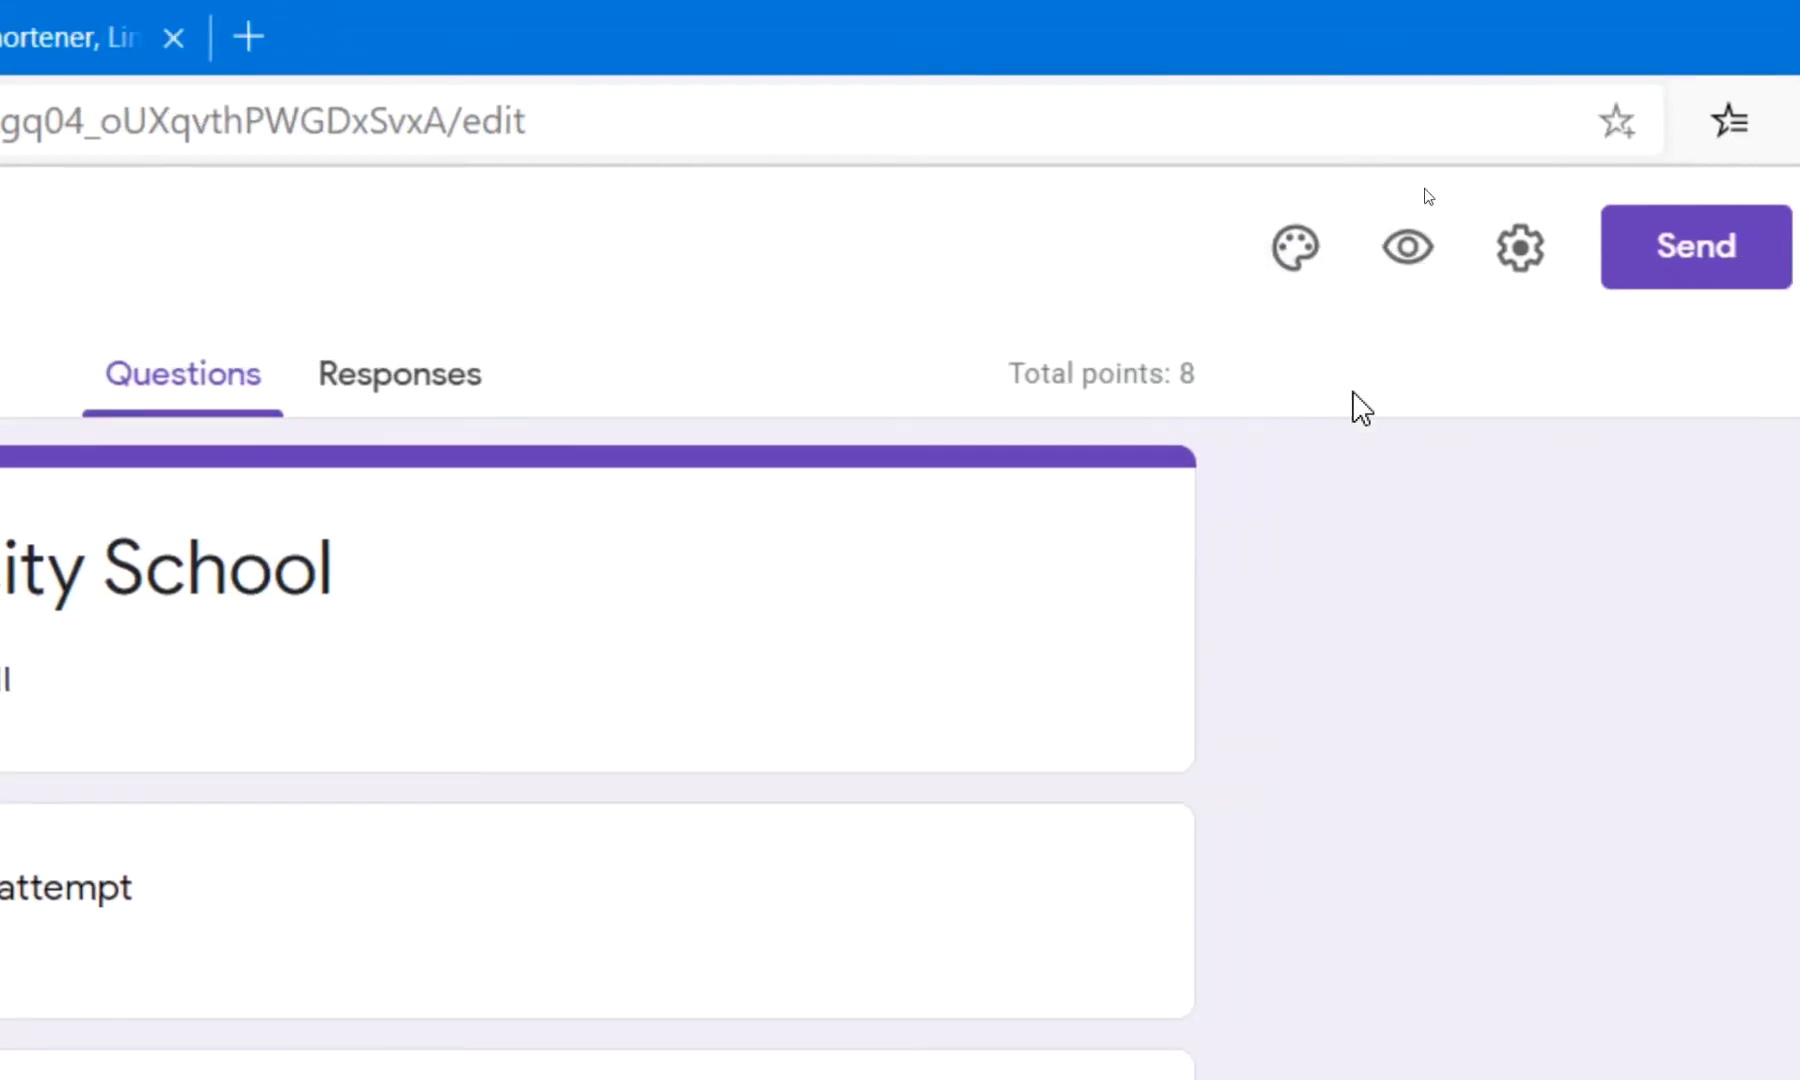
{"action": "left_click", "coordinate": [1298, 250]}
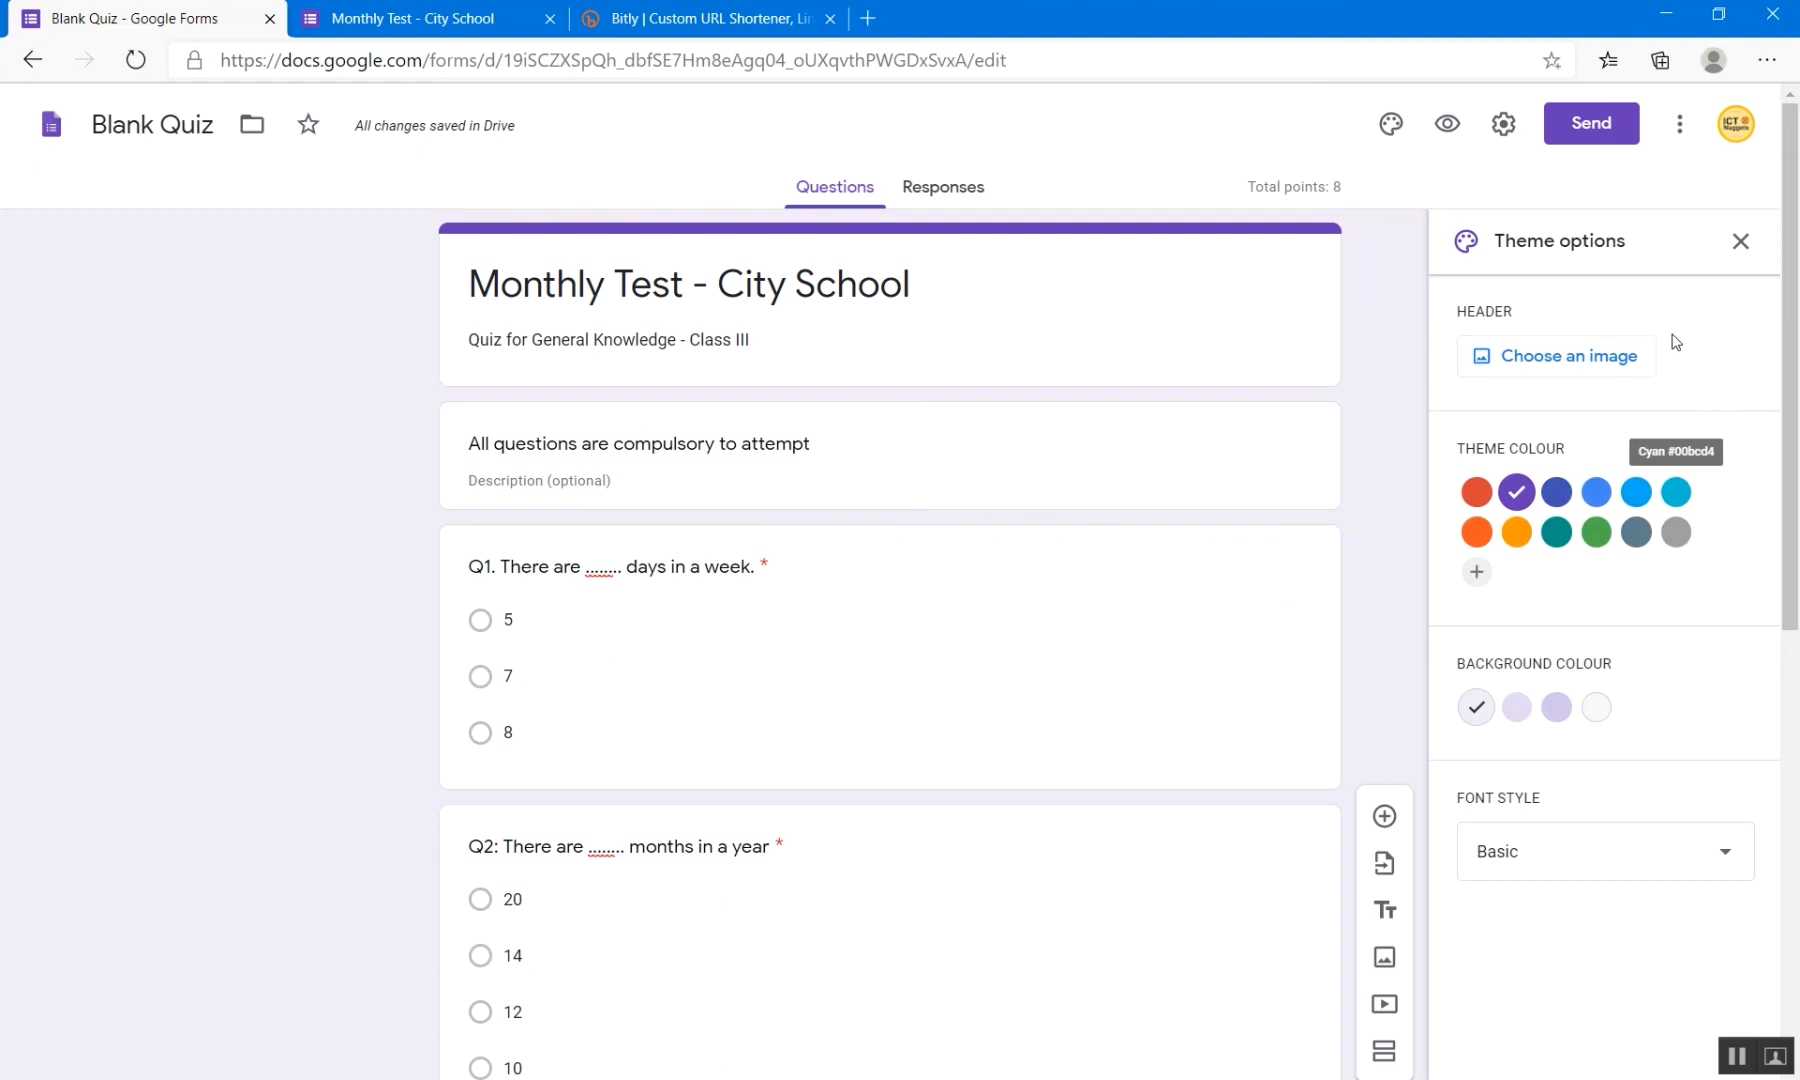
{"action": "left_click", "coordinate": [1739, 250]}
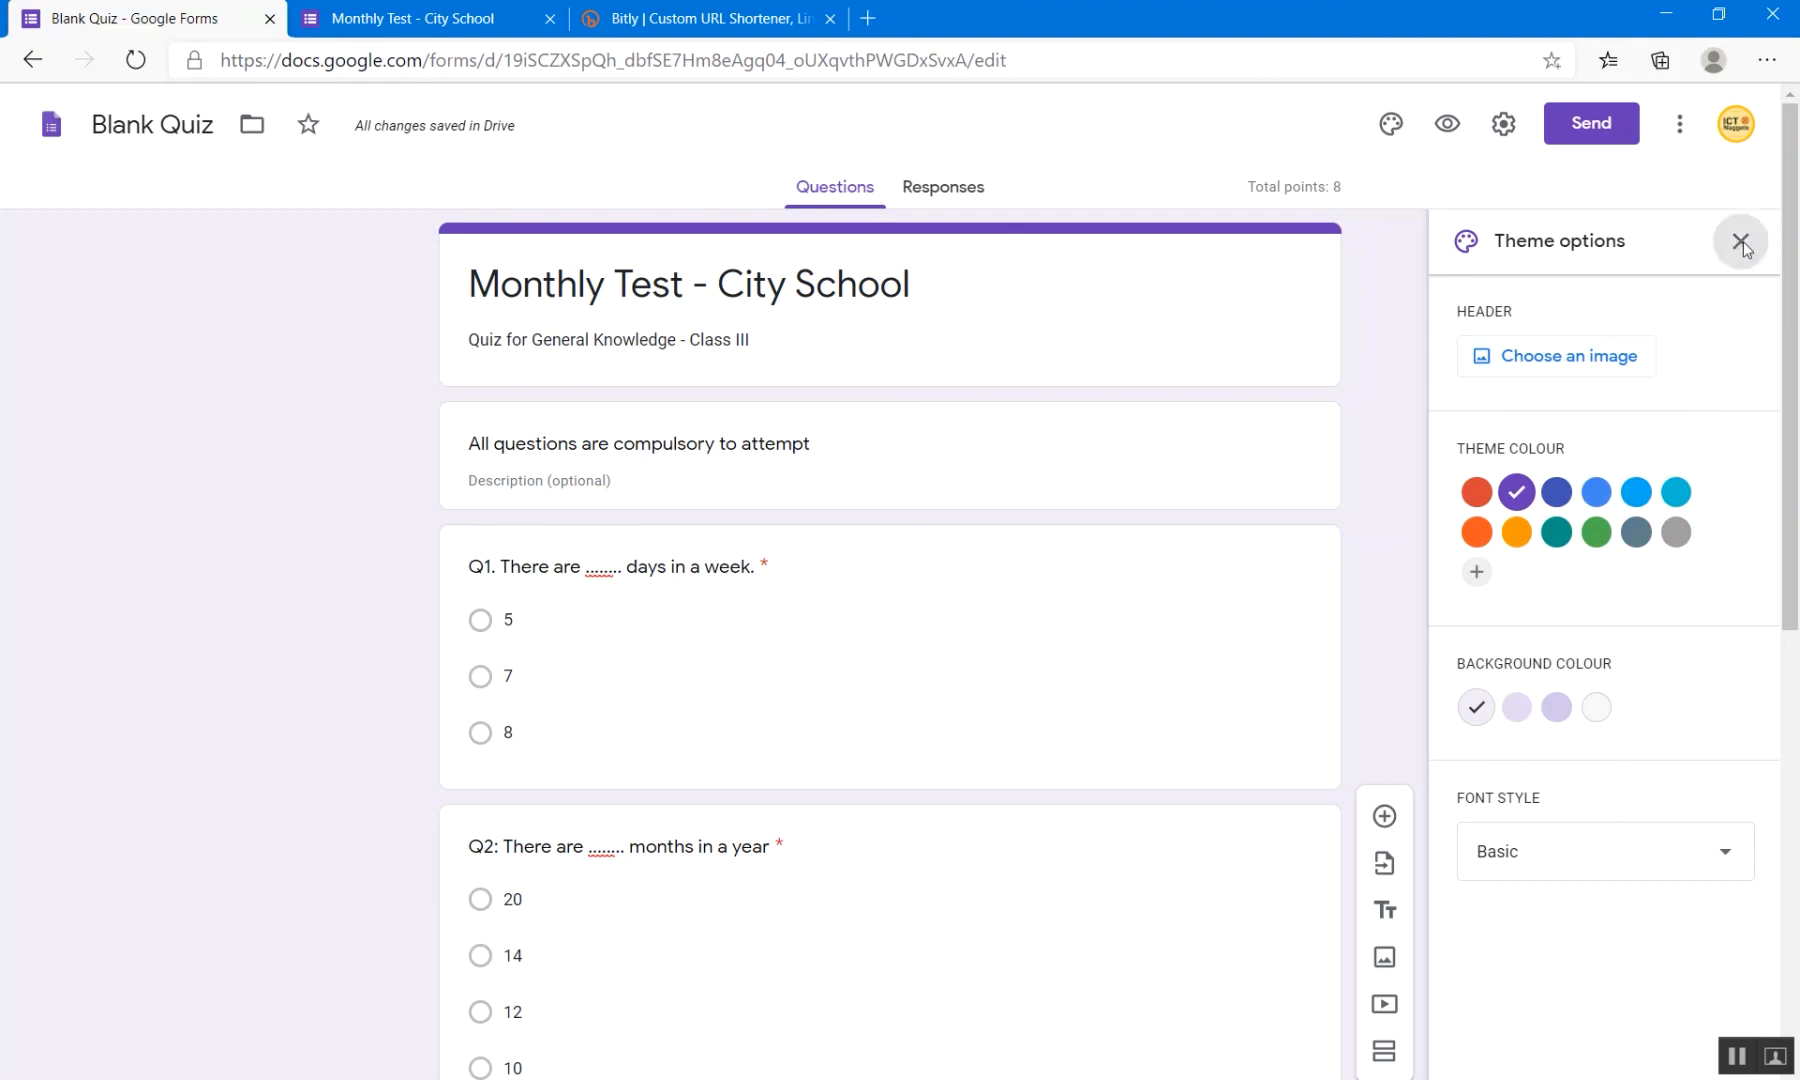
Step: Preview the quiz as respondents see it
{"action": "left_click", "coordinate": [1450, 132]}
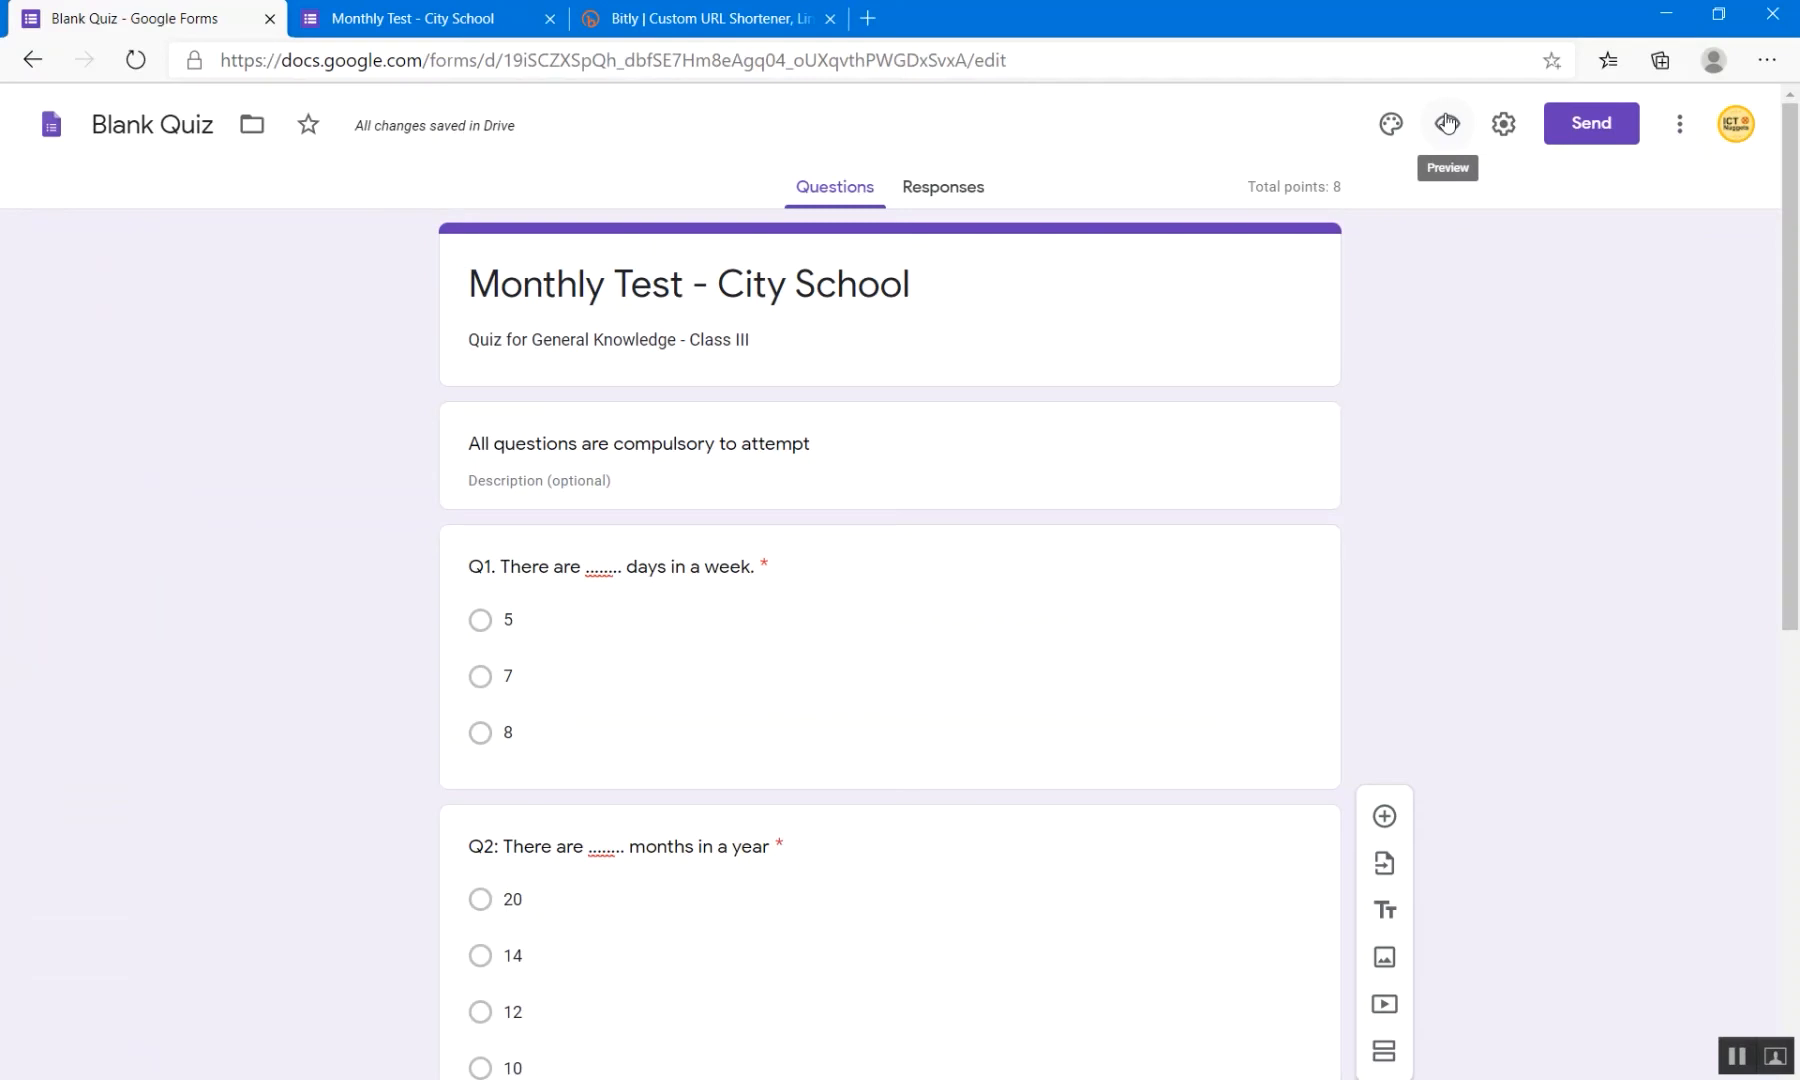
{"action": "left_click", "coordinate": [1443, 158]}
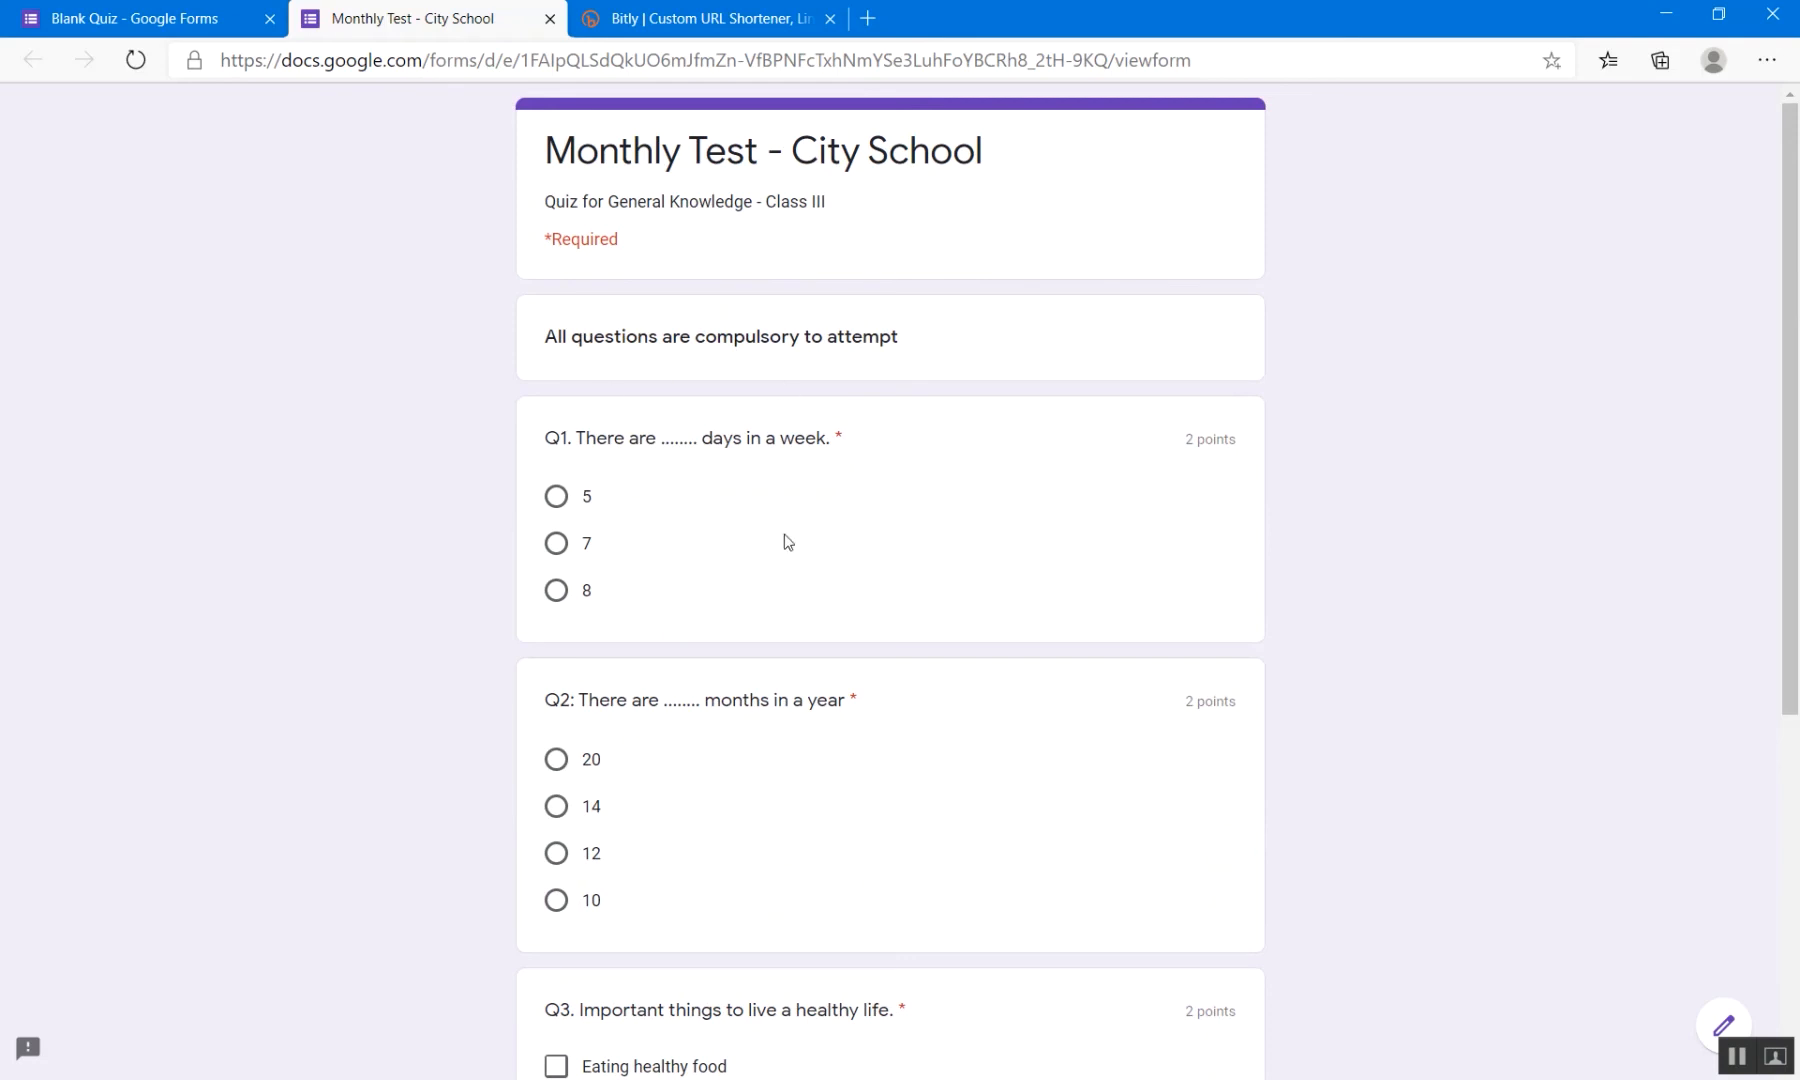
Step: Look through the previewed quiz, return to the quiz editor and limit respondents to 1 response in the form settings
{"action": "scroll", "coordinate": [646, 540], "scroll_direction": "down", "scroll_amount": 5}
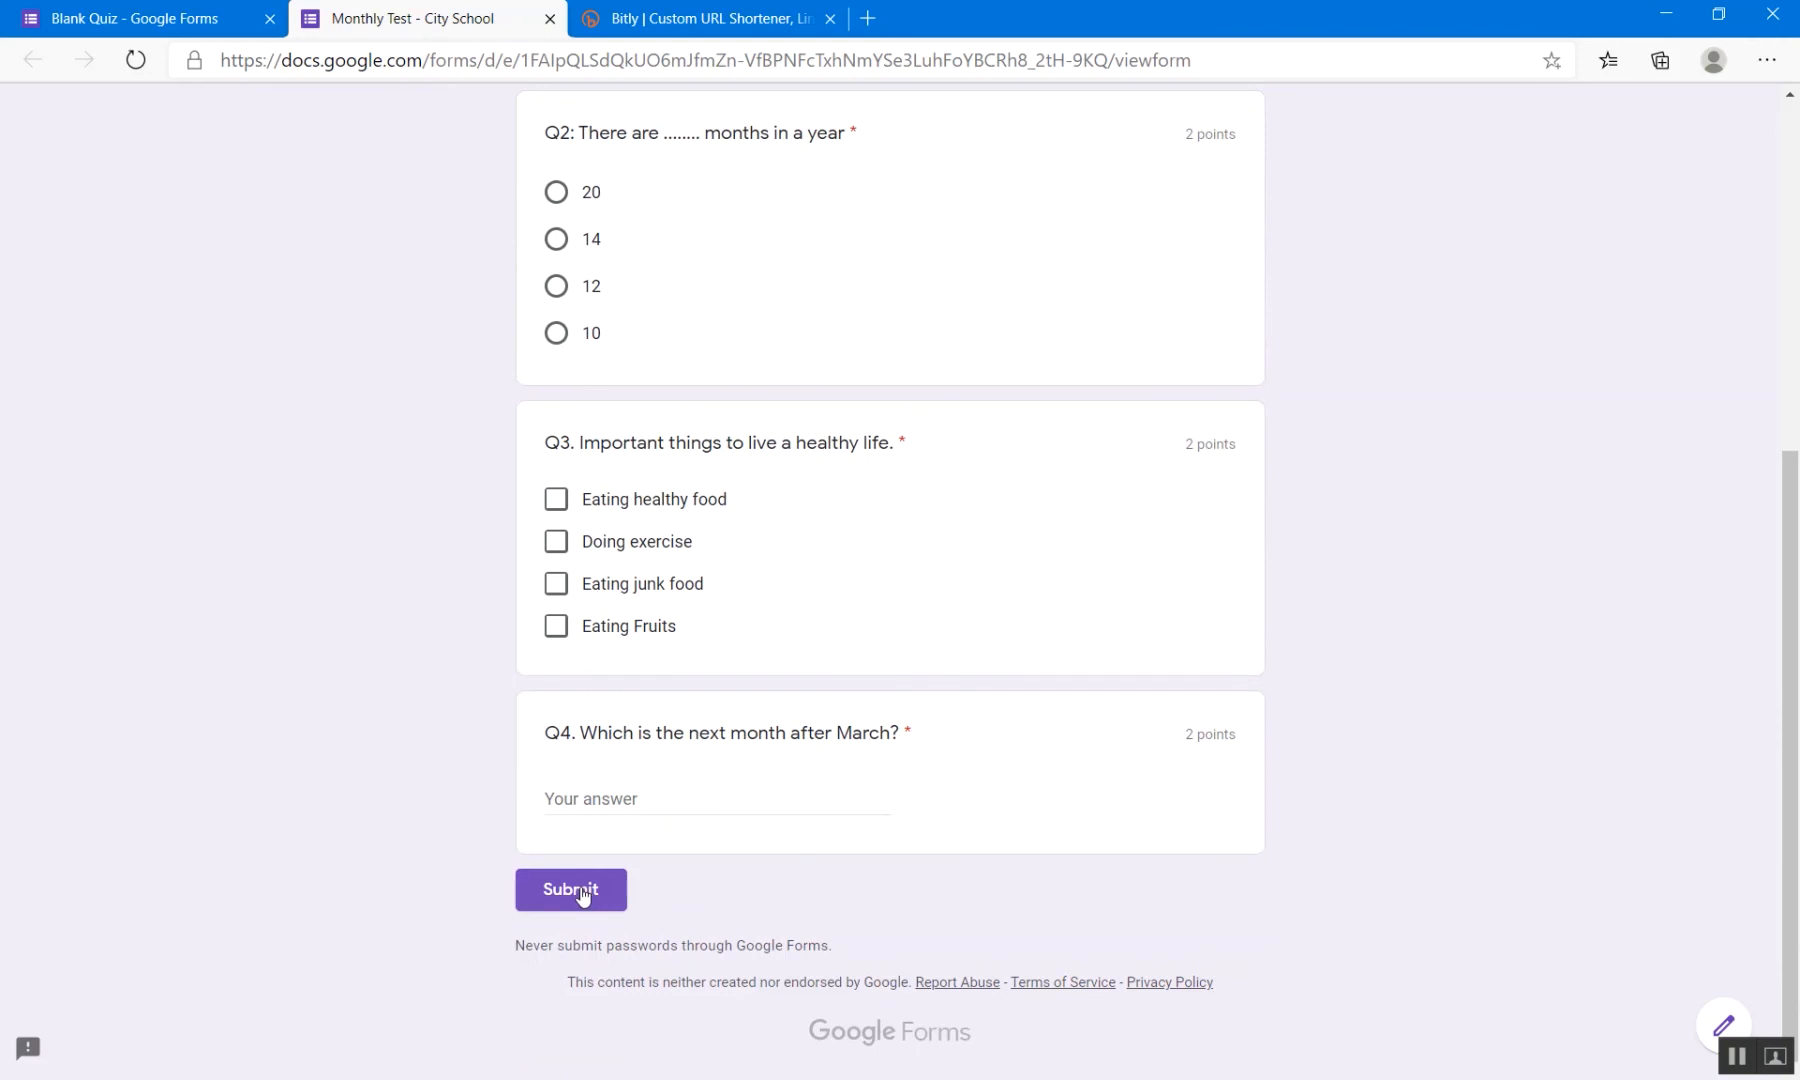
{"action": "scroll", "coordinate": [825, 600], "scroll_direction": "up", "scroll_amount": 5}
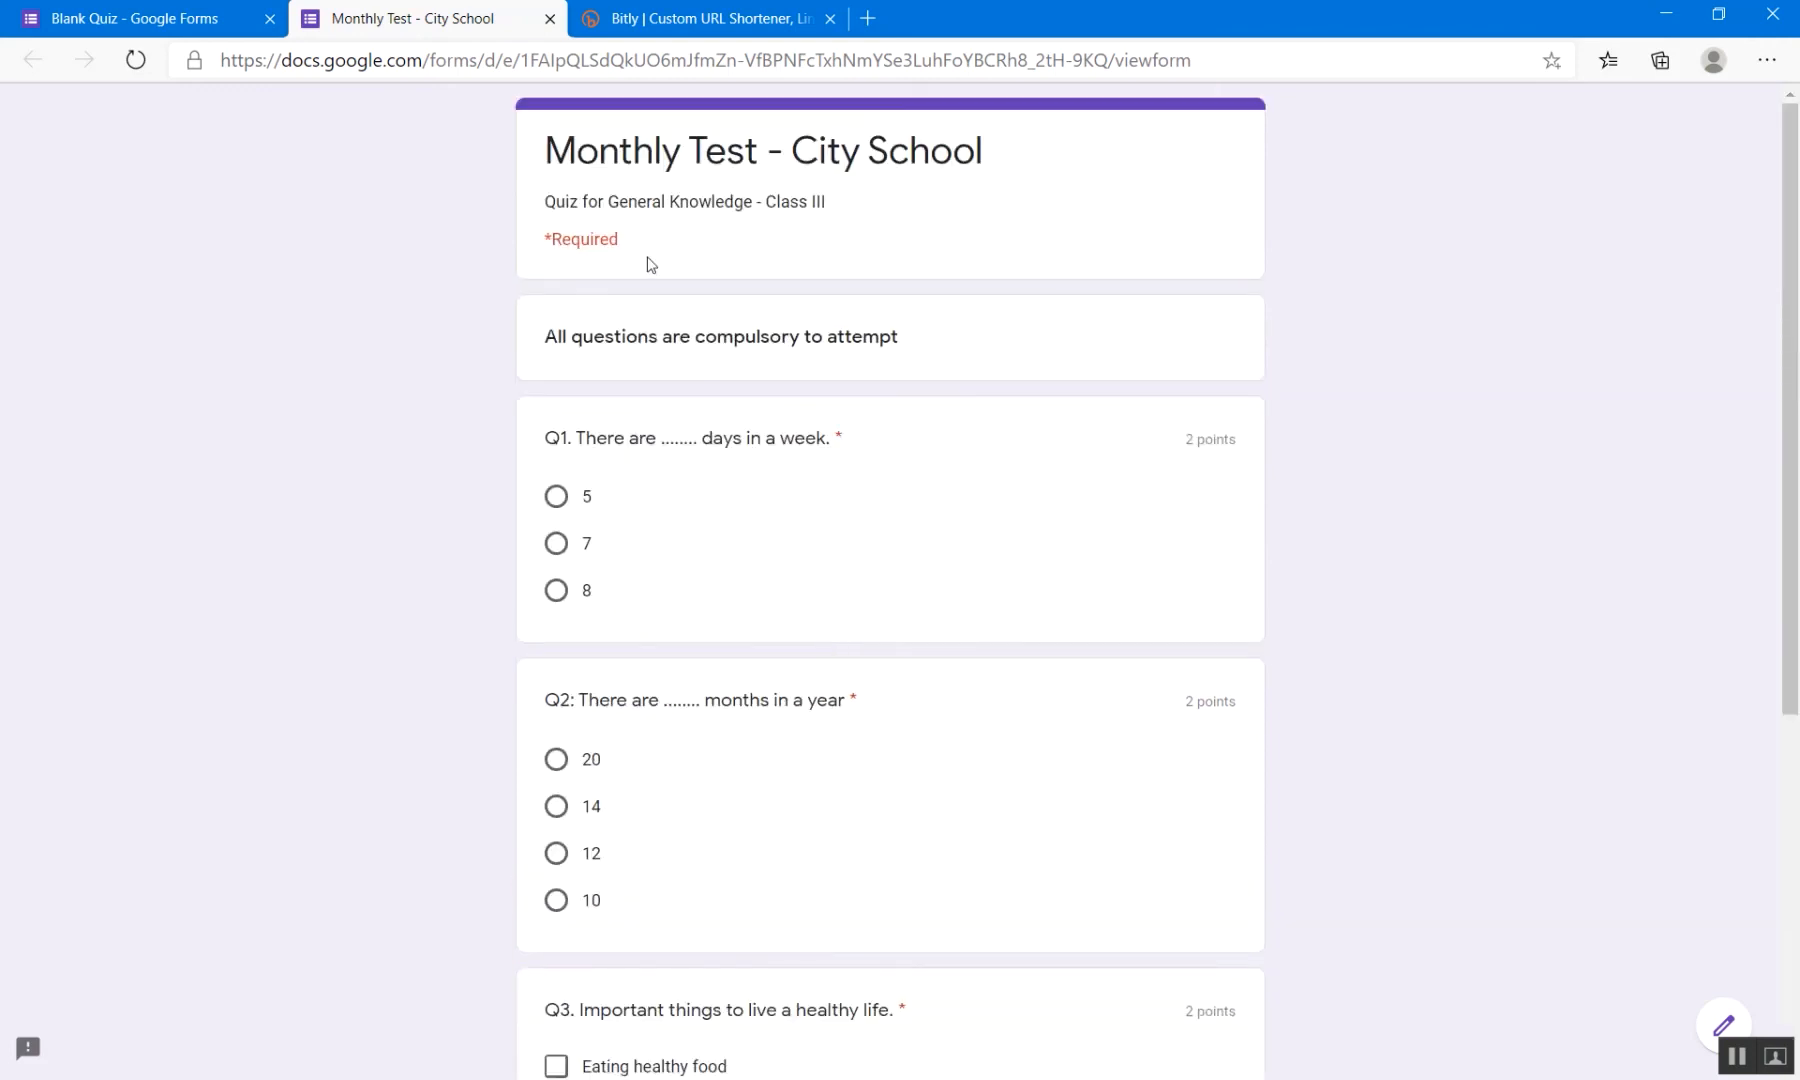
{"action": "left_click", "coordinate": [140, 18]}
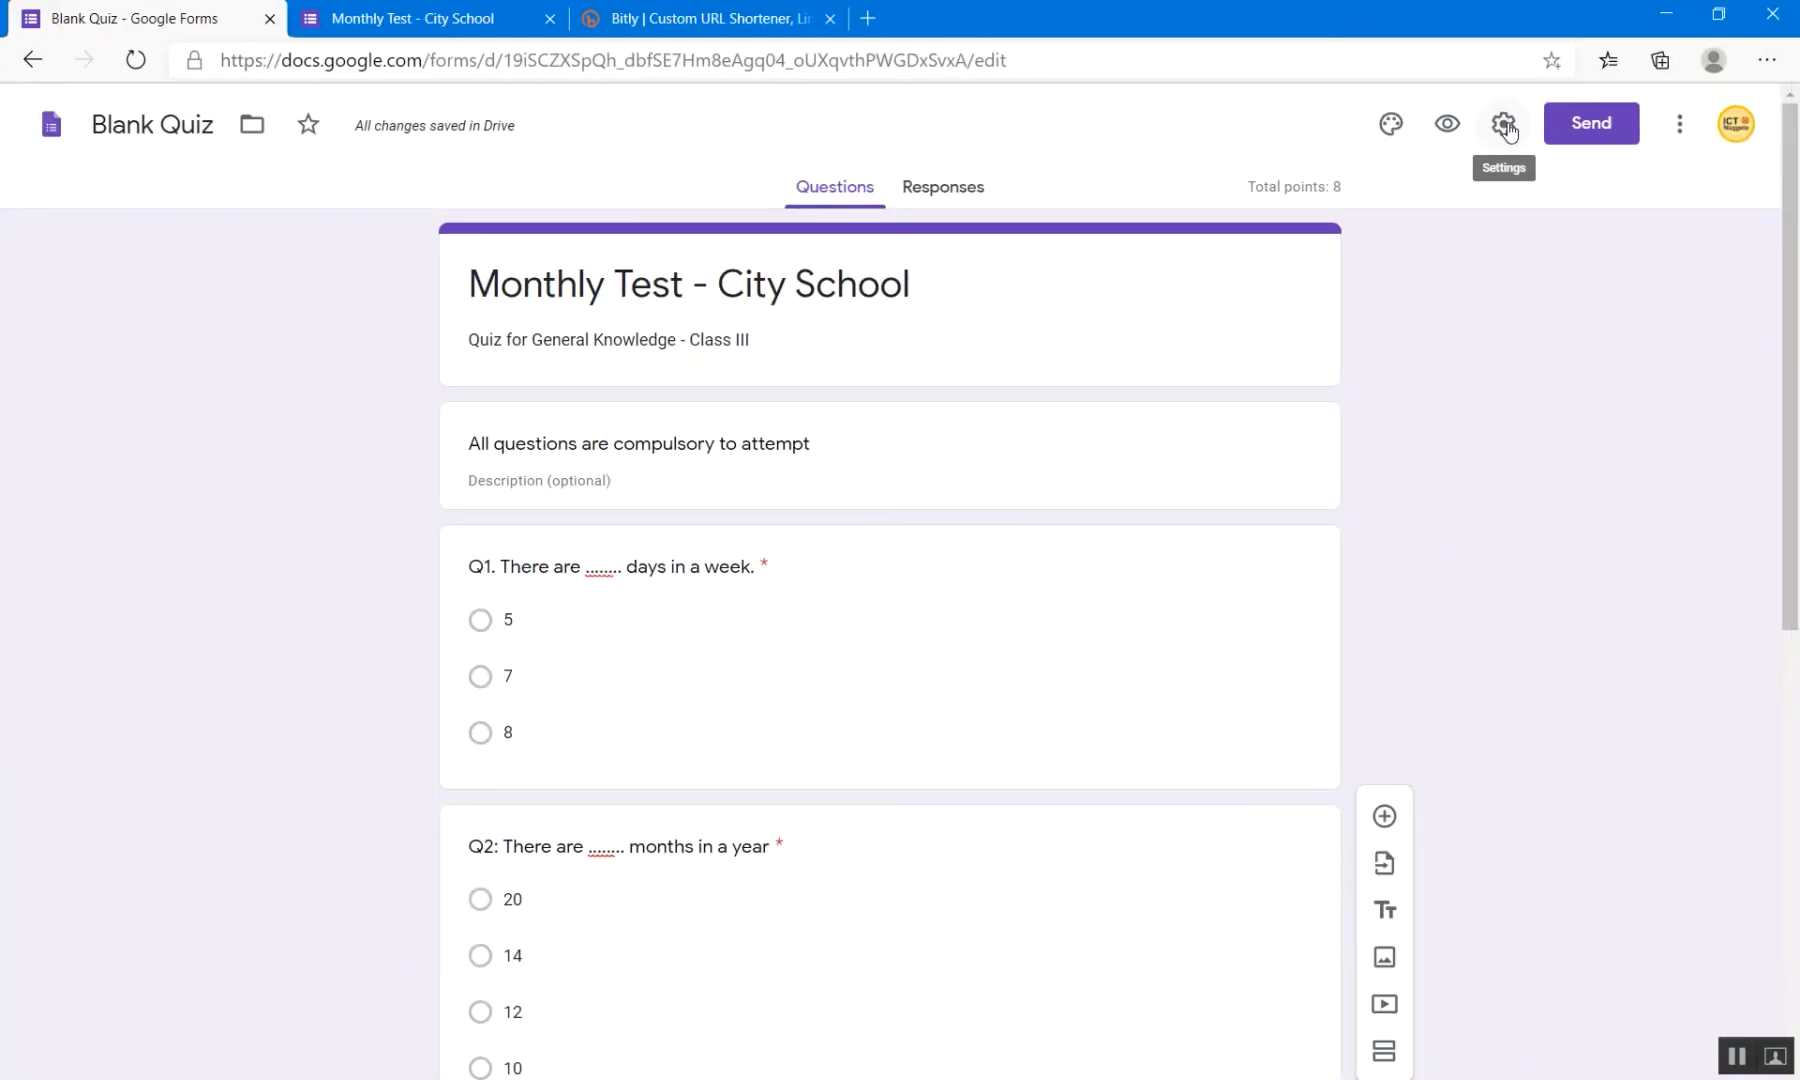
{"action": "left_click", "coordinate": [1506, 127]}
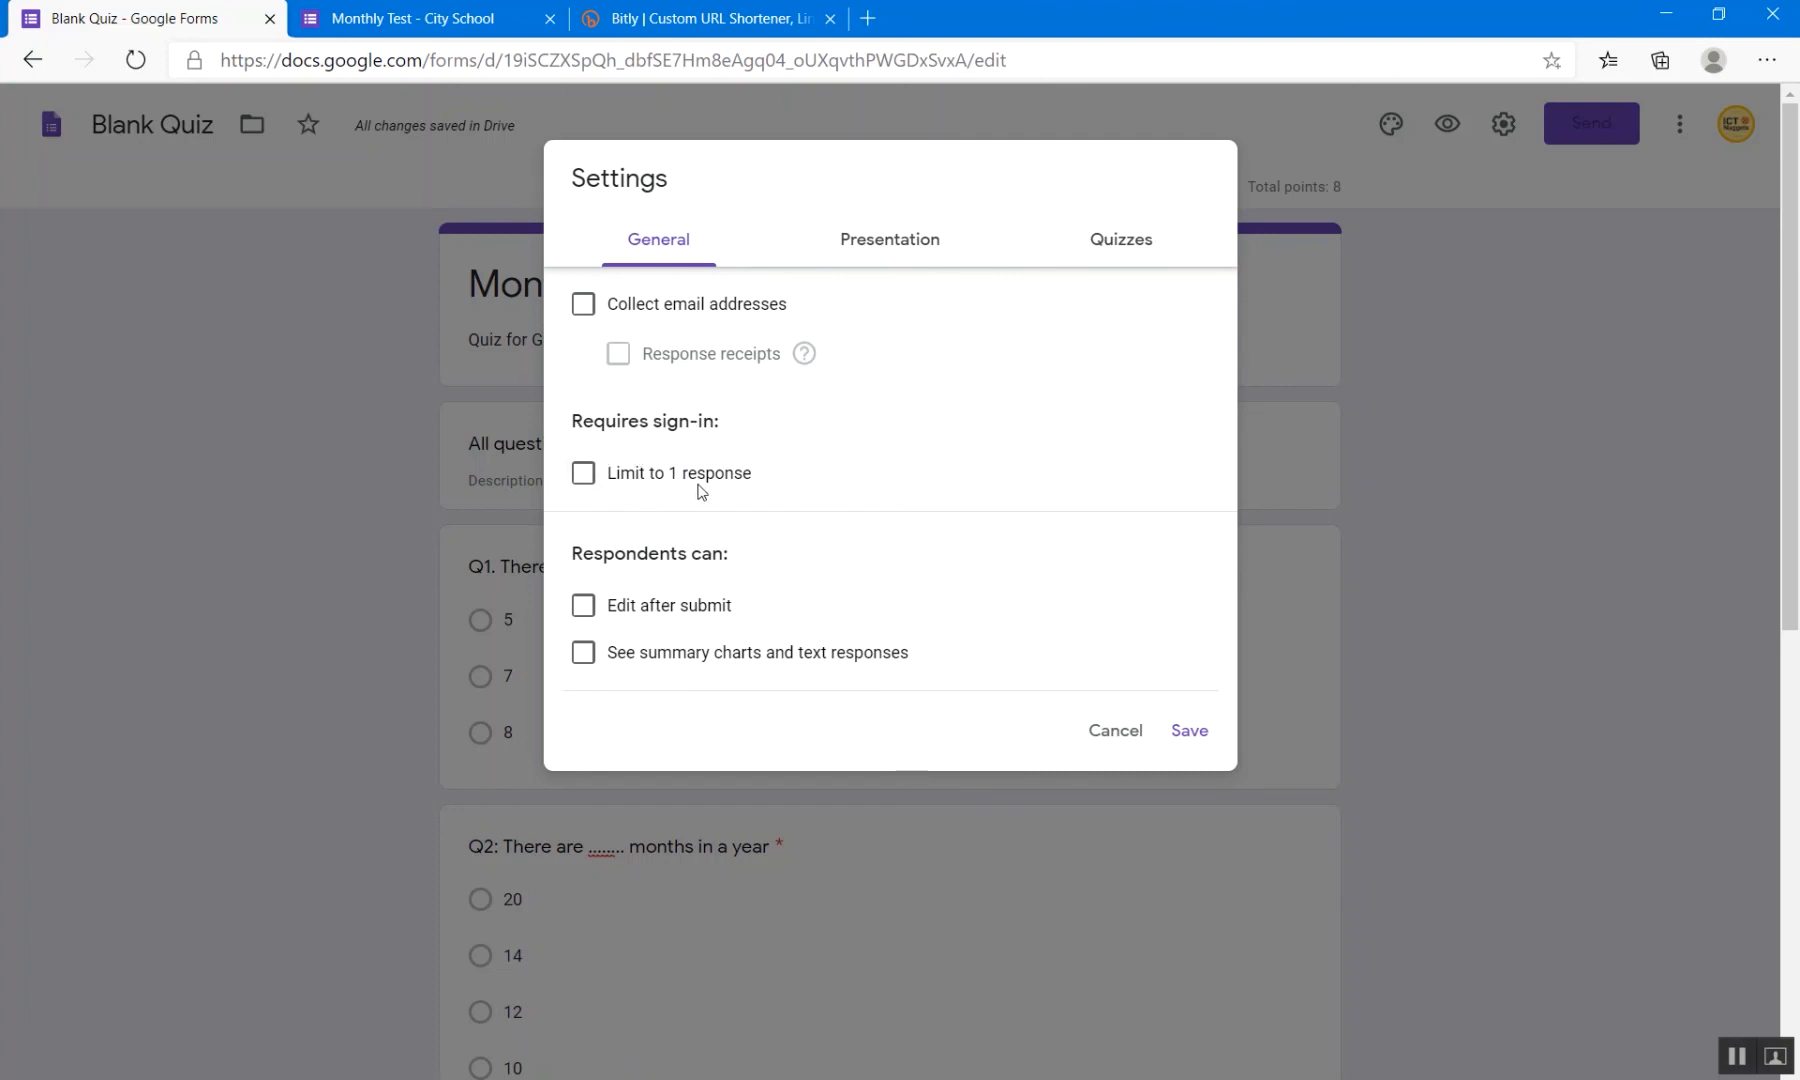
{"action": "left_click", "coordinate": [583, 474]}
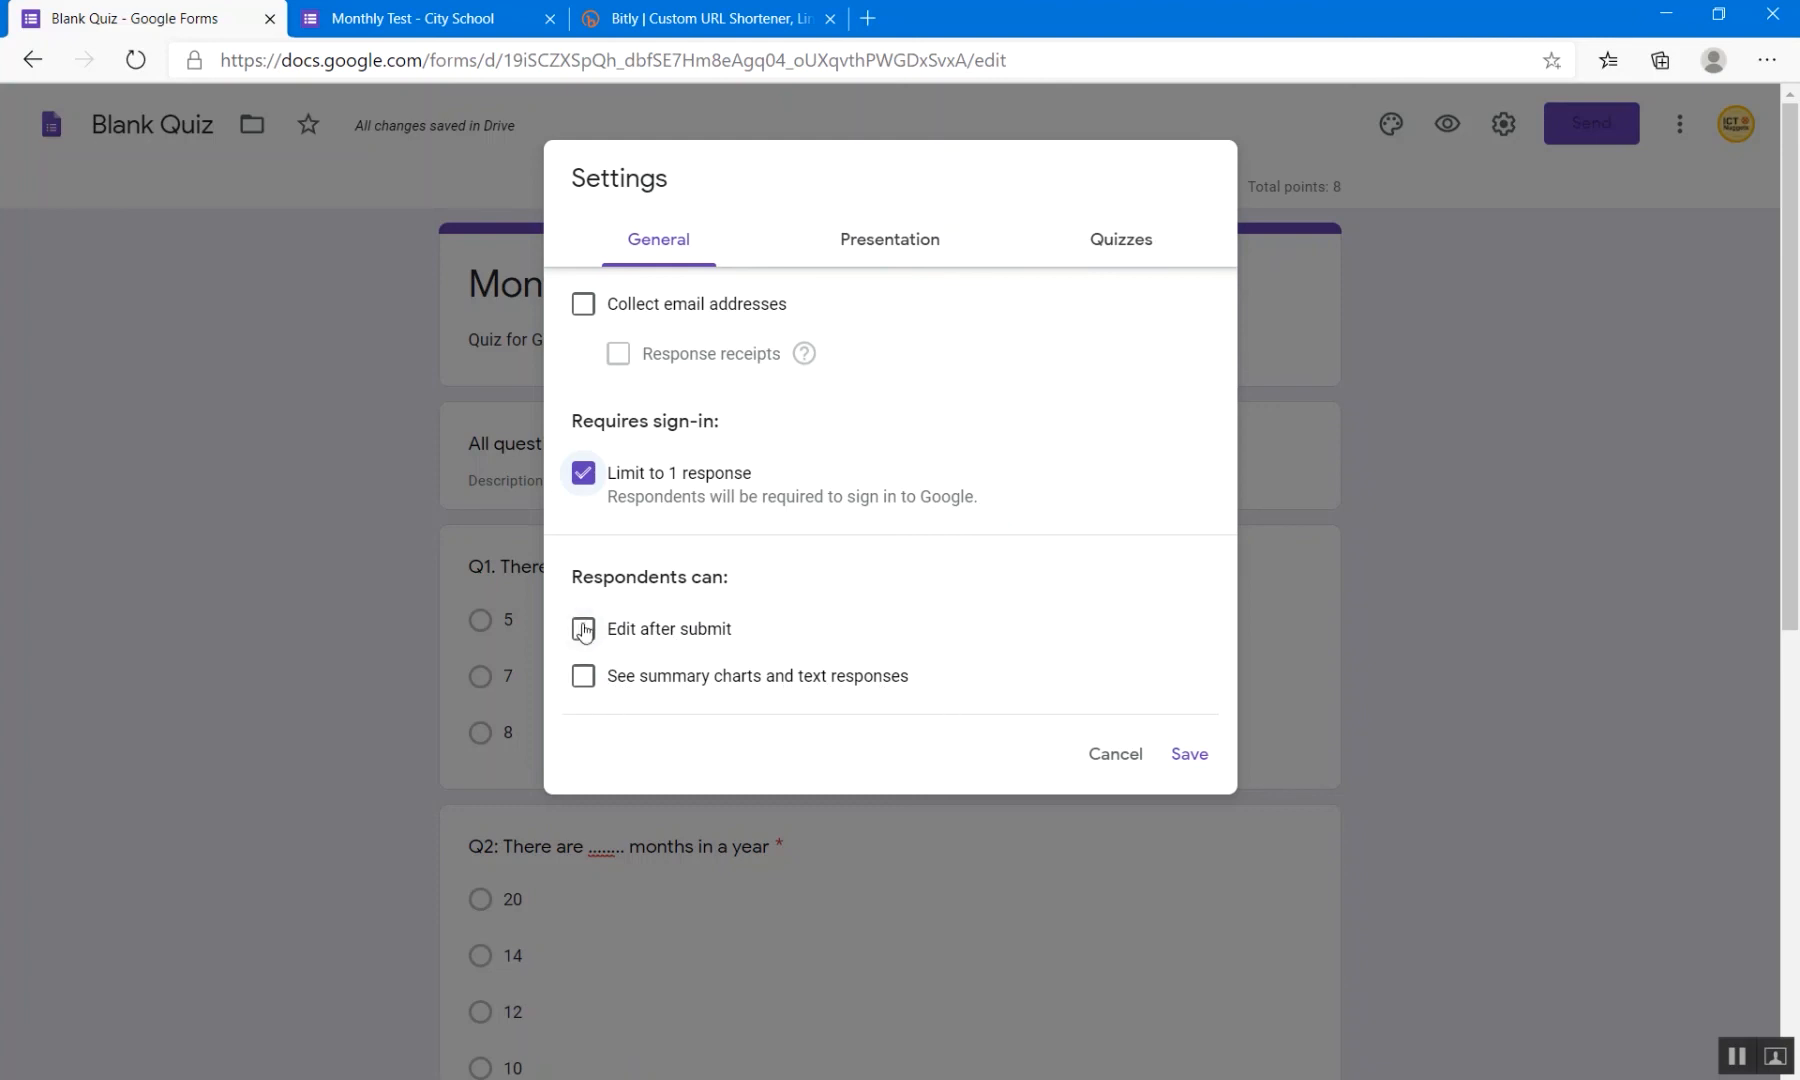
Step: Show the progress bar in the form's presentation settings and set the confirmation message to "Thank you for submitting your answers."
{"action": "left_click", "coordinate": [912, 250]}
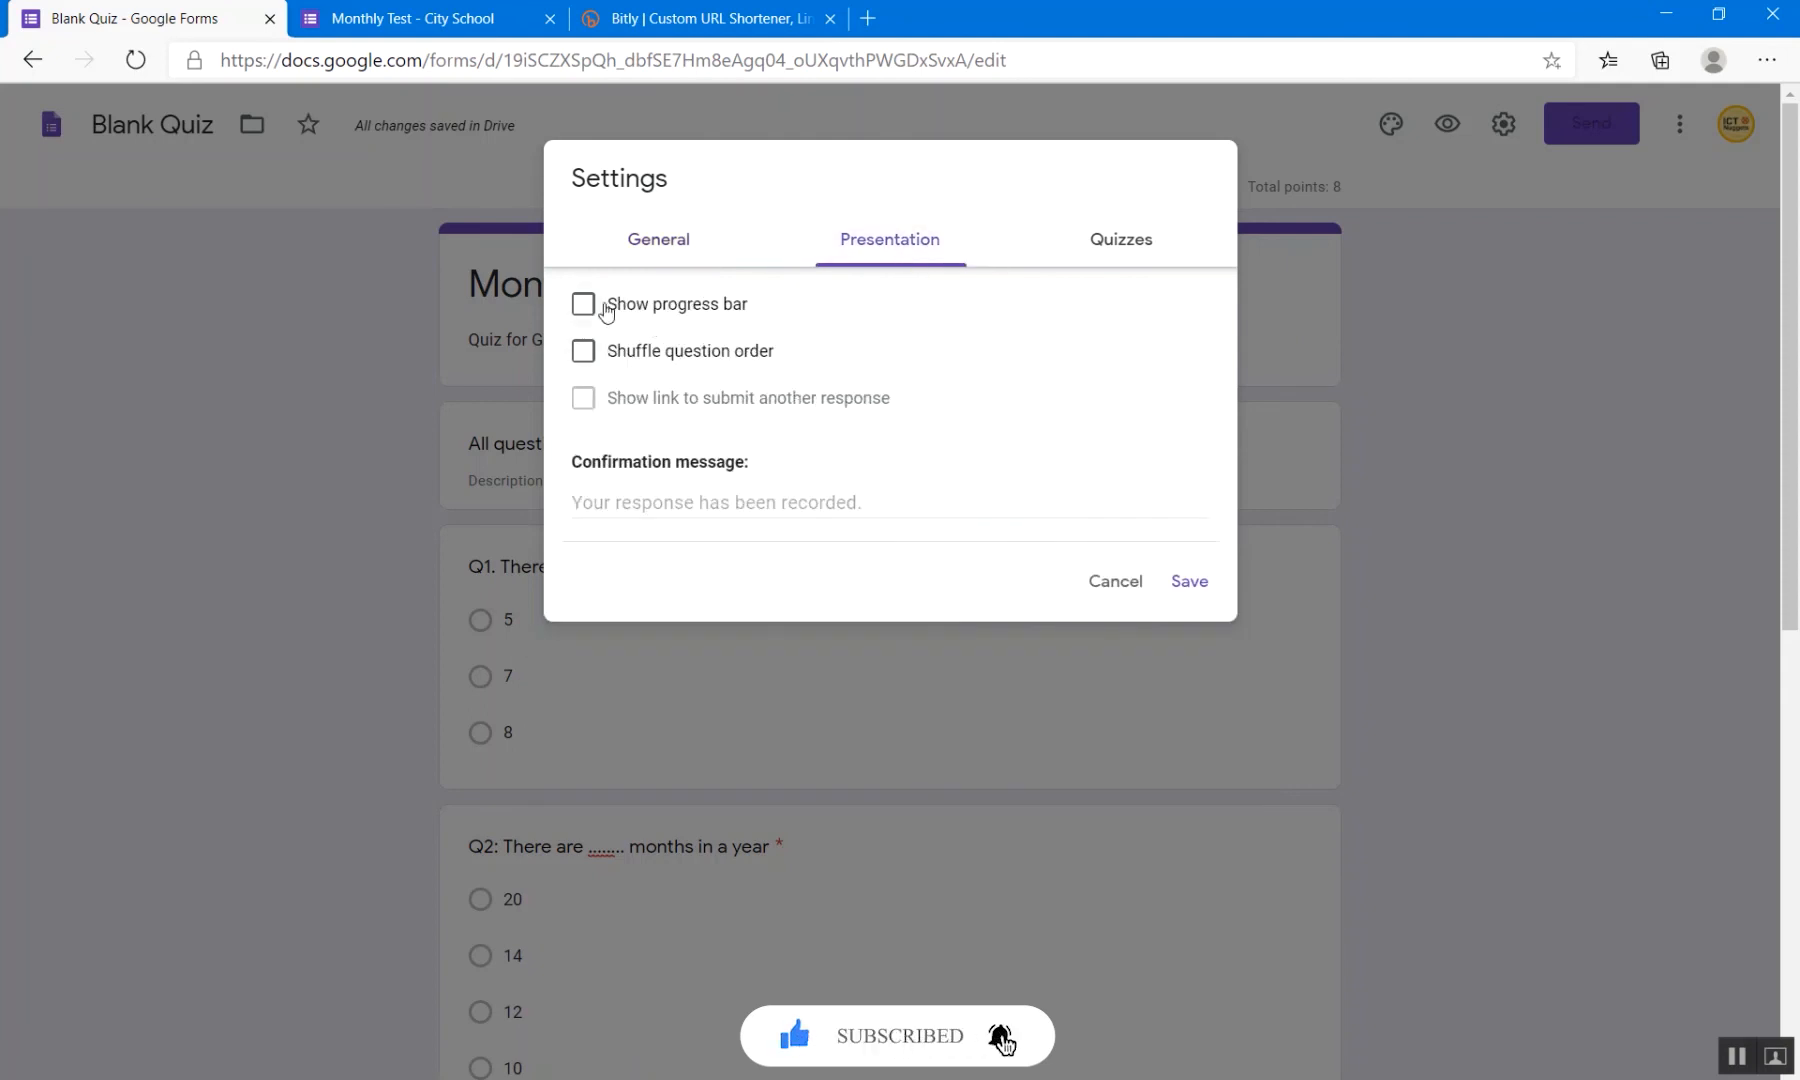
{"action": "left_click", "coordinate": [584, 306]}
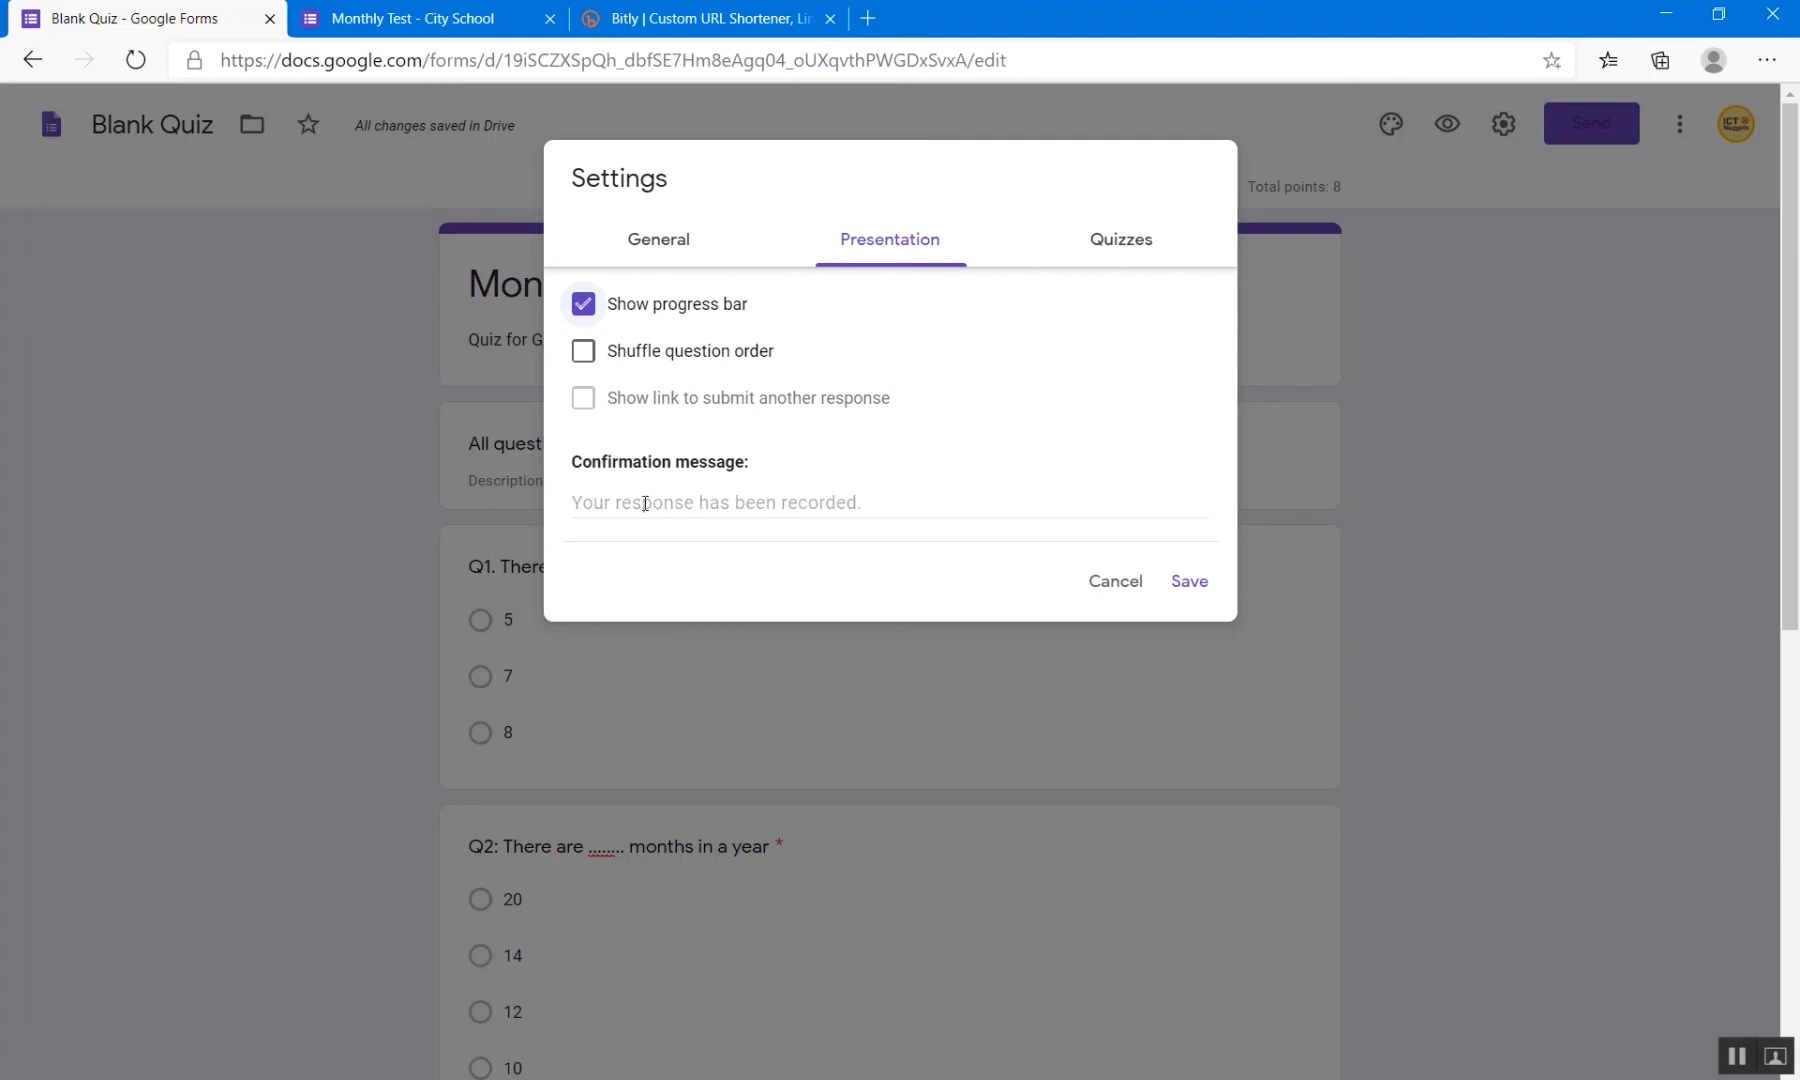
{"action": "left_click", "coordinate": [645, 503]}
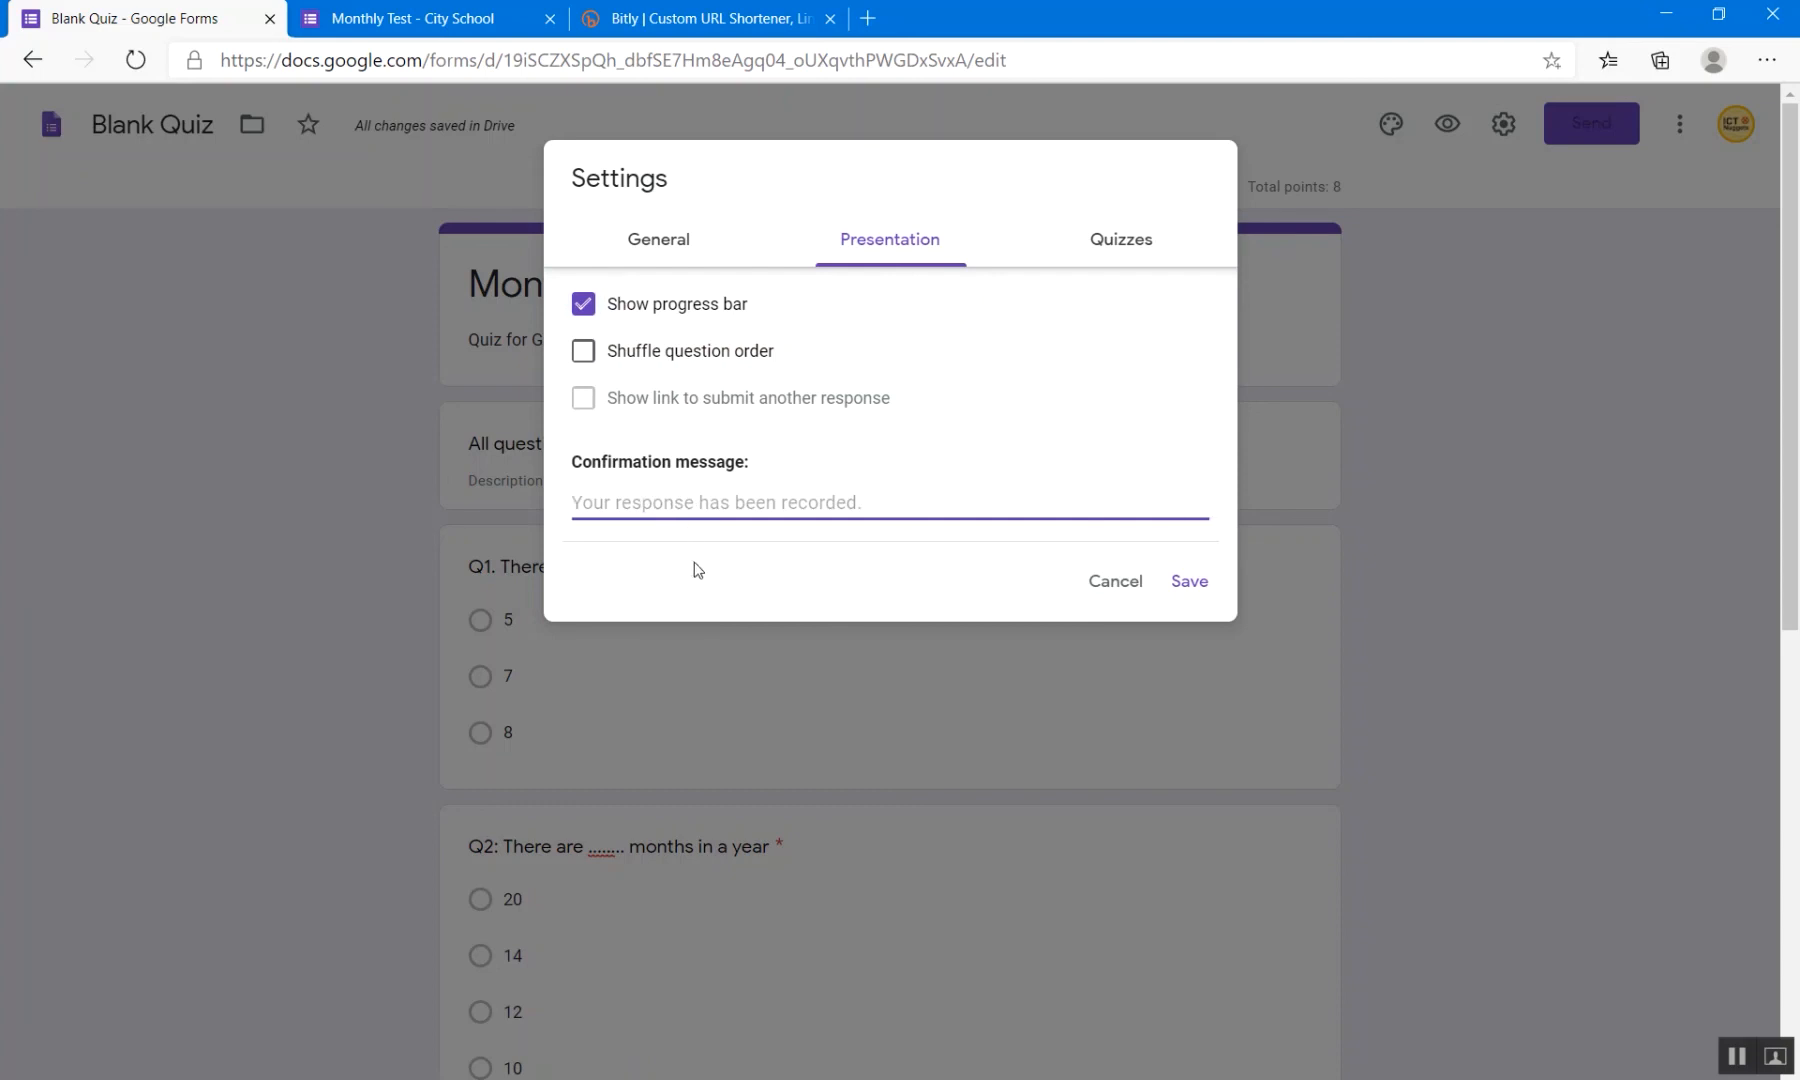
{"action": "type", "text": "Thank you for"}
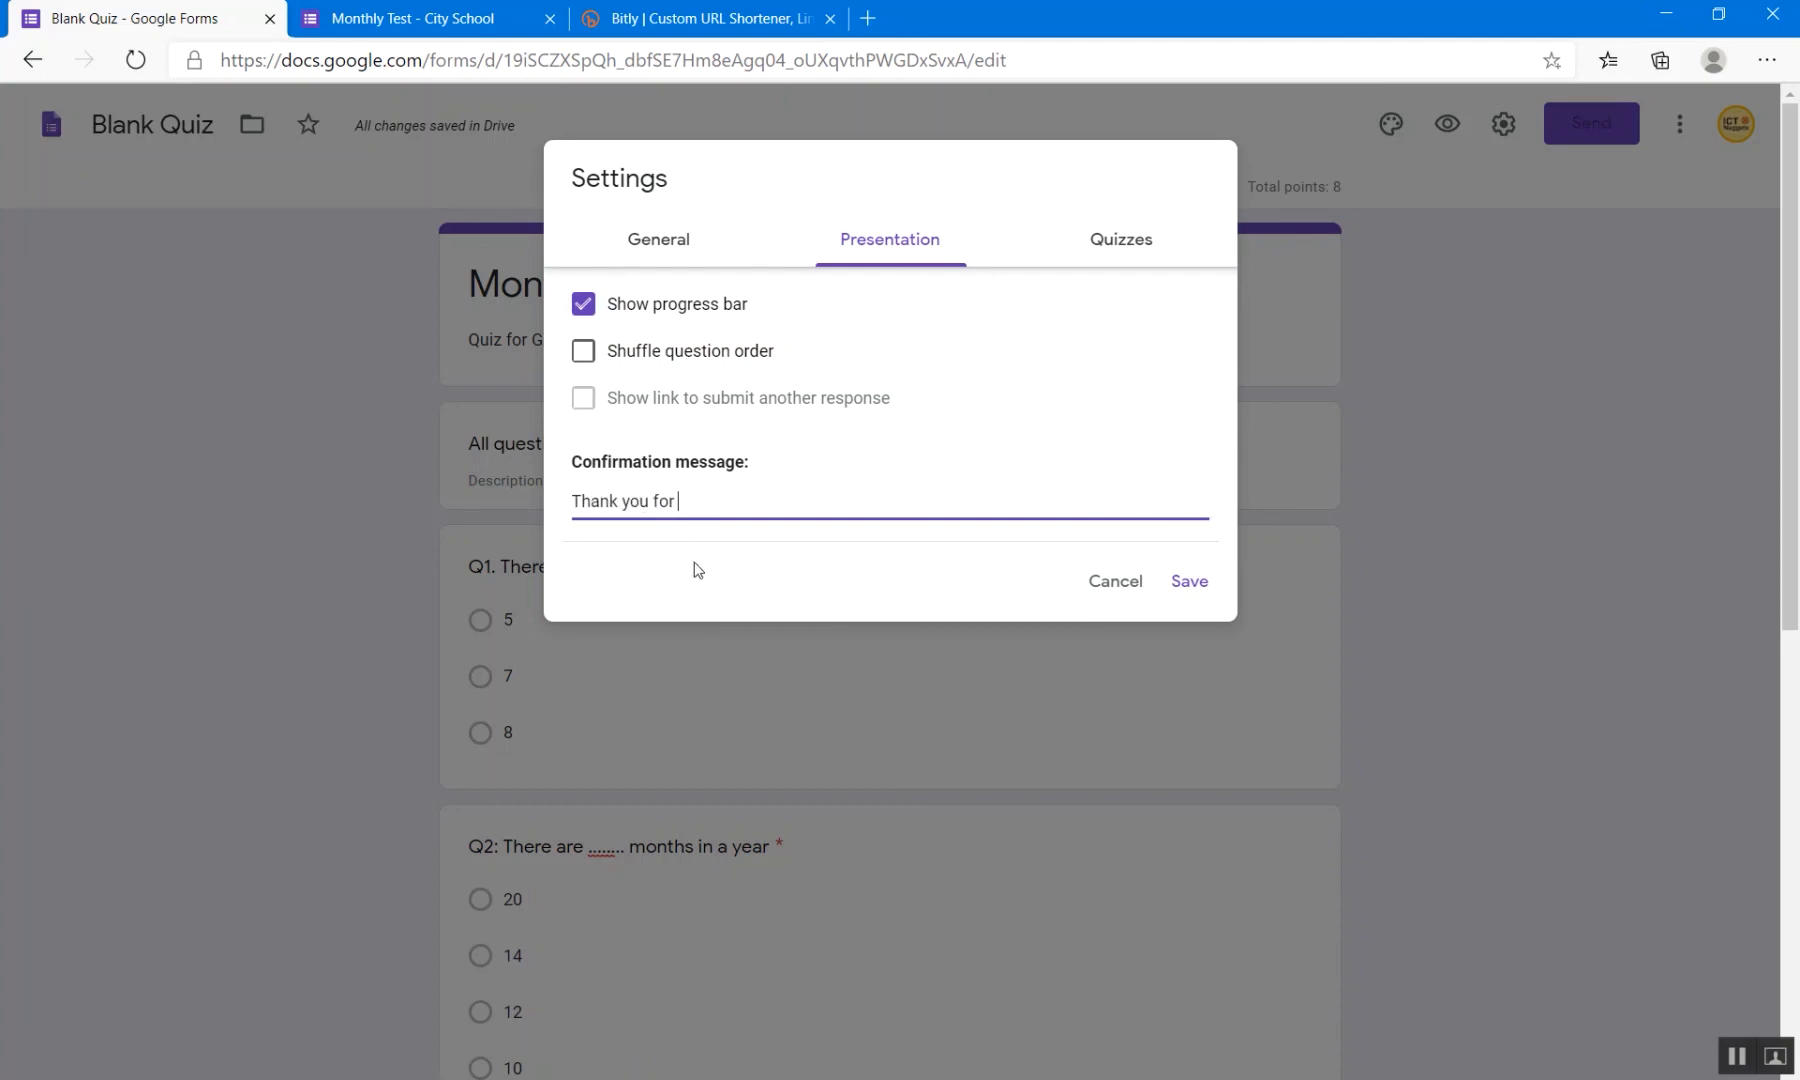
{"action": "type", "text": " submitting your answers."}
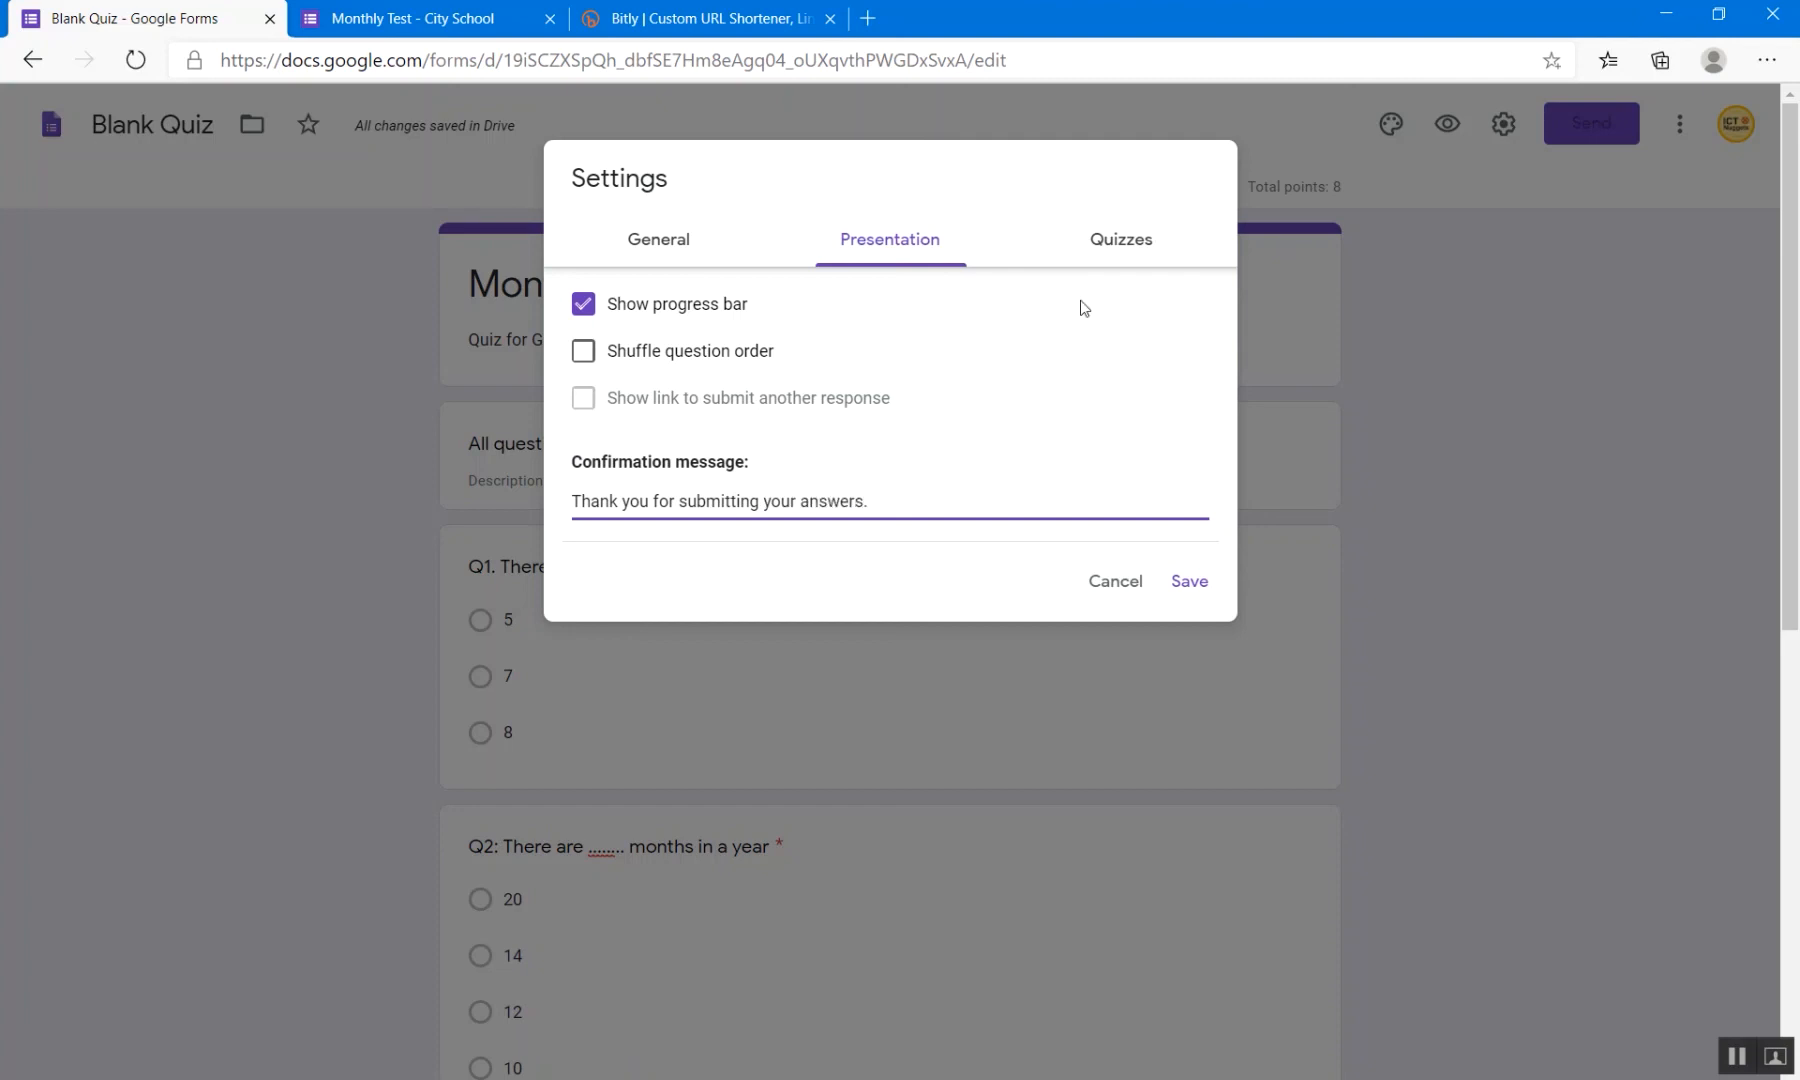
Step: Check the quiz options for mark release and what respondents can see, and save the settings
{"action": "left_click", "coordinate": [1115, 250]}
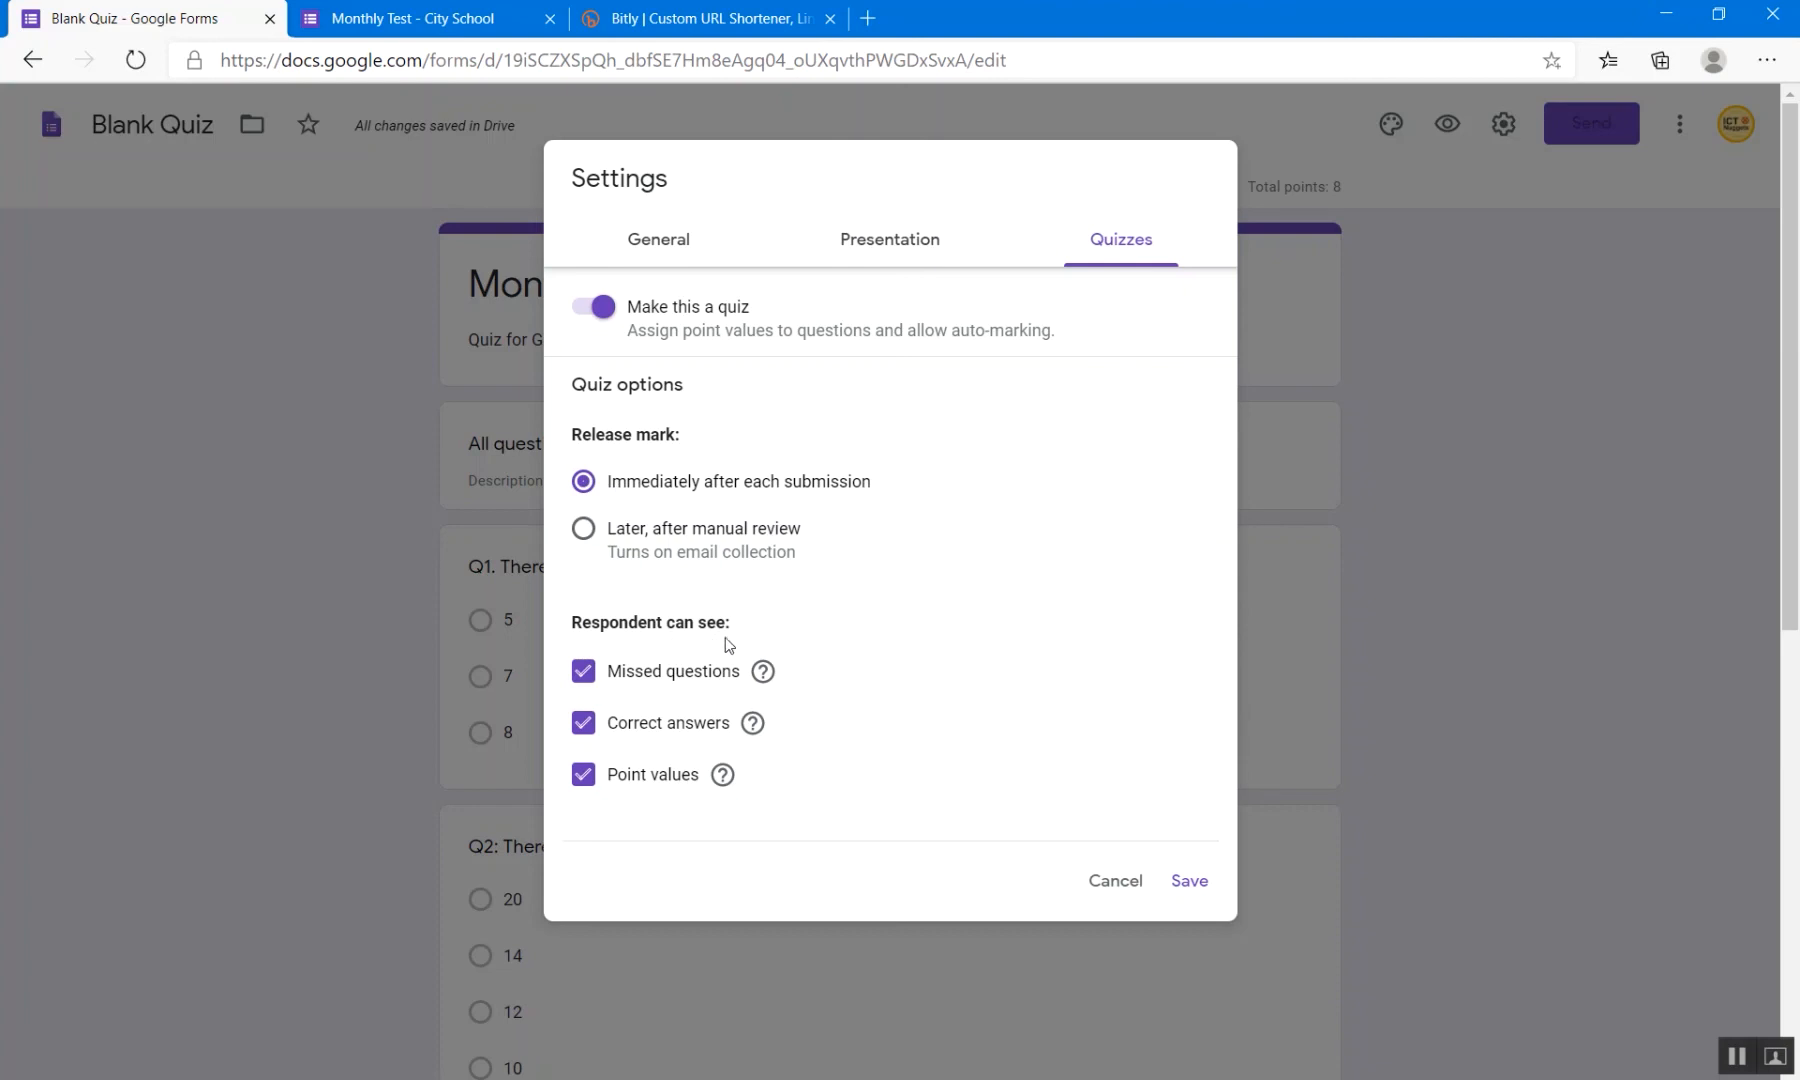
{"action": "mouse_move", "coordinate": [767, 687]}
{"action": "left_click", "coordinate": [1190, 881]}
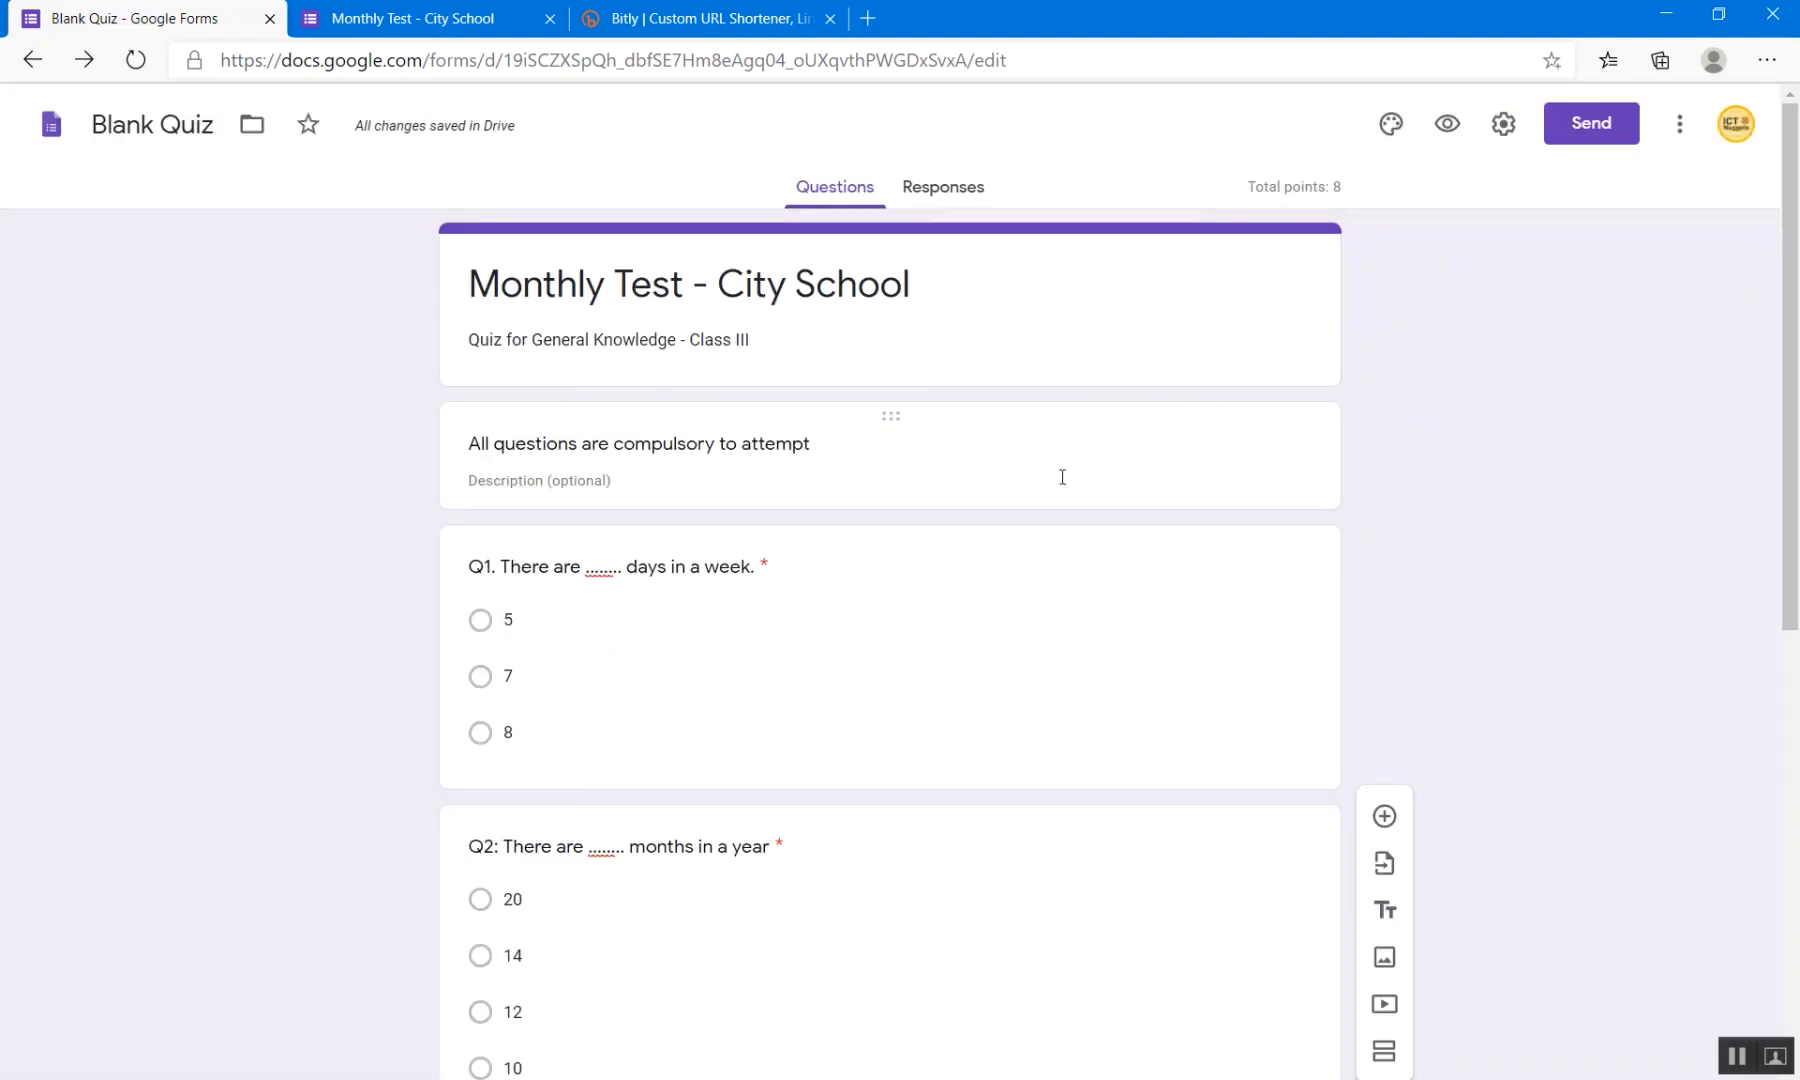
Step: Open the form's sending options, look at the email option and choose sending by link
{"action": "scroll", "coordinate": [1016, 548], "scroll_direction": "down", "scroll_amount": 3}
{"action": "scroll", "coordinate": [1016, 551], "scroll_direction": "up", "scroll_amount": 3}
{"action": "left_click", "coordinate": [1589, 127]}
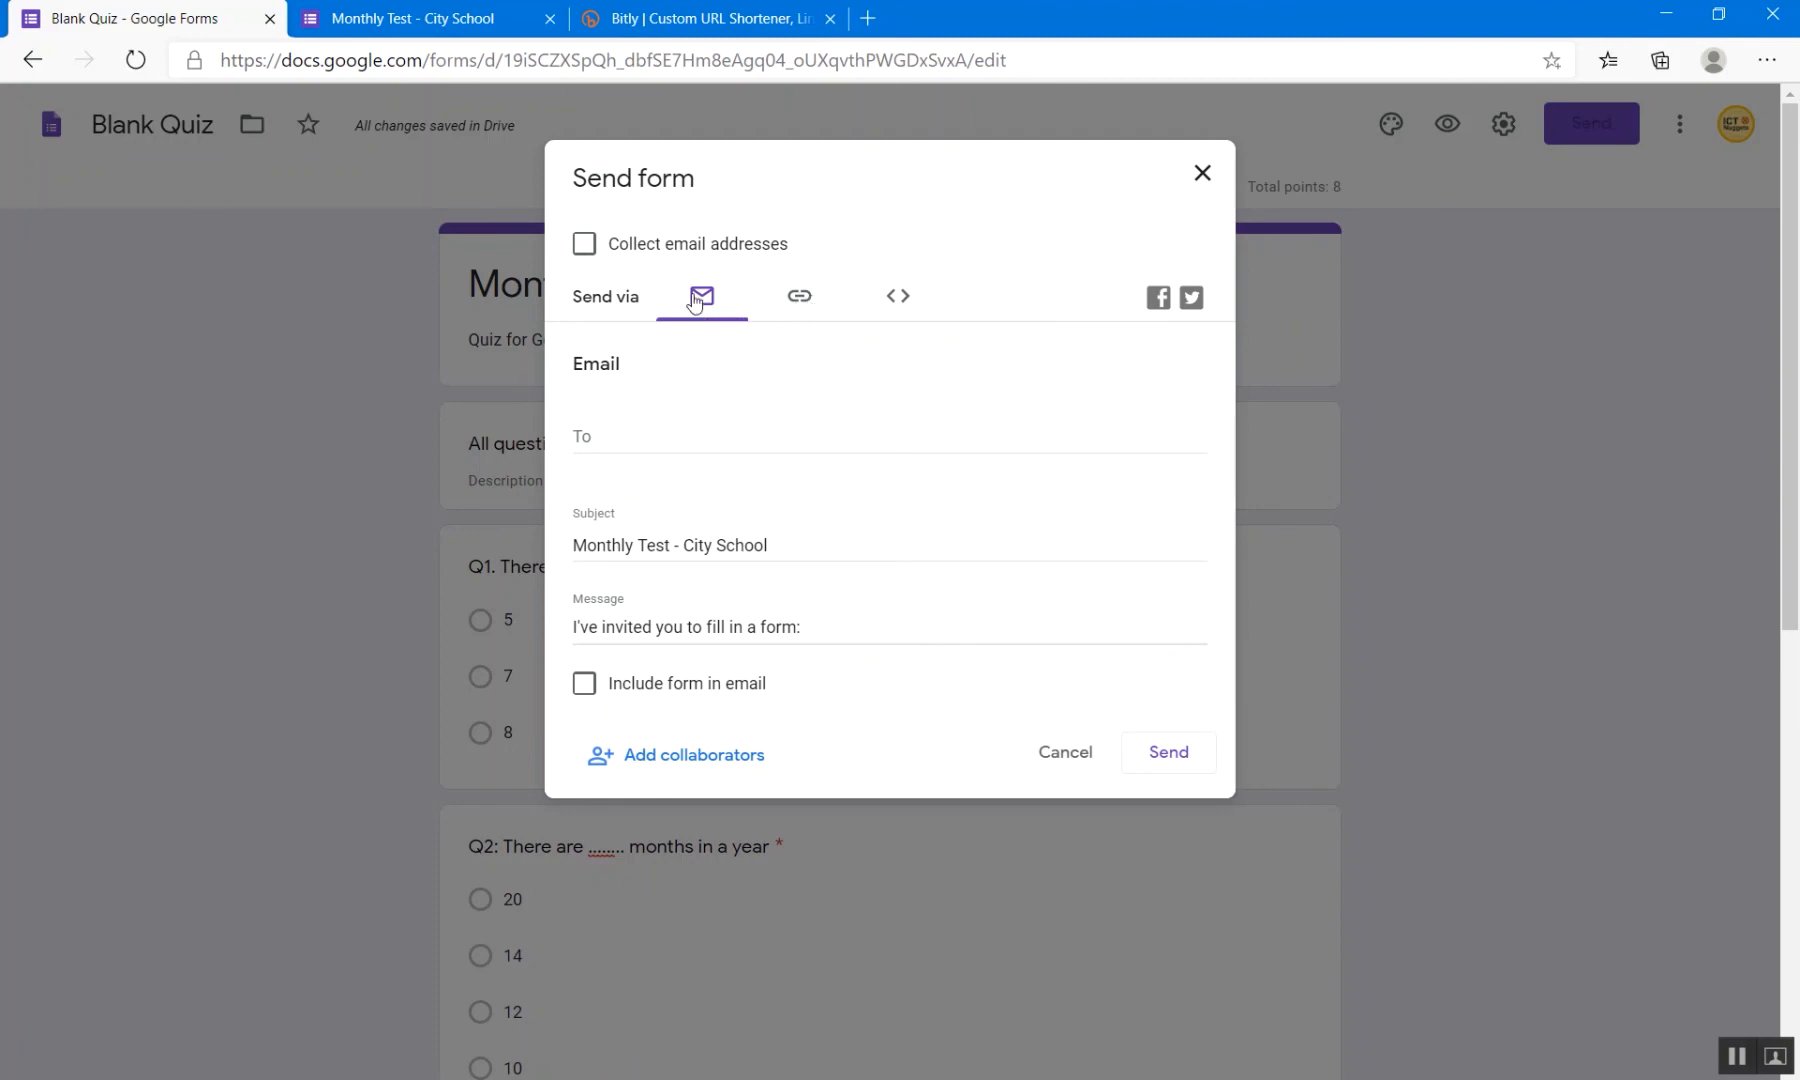
{"action": "left_click", "coordinate": [631, 441]}
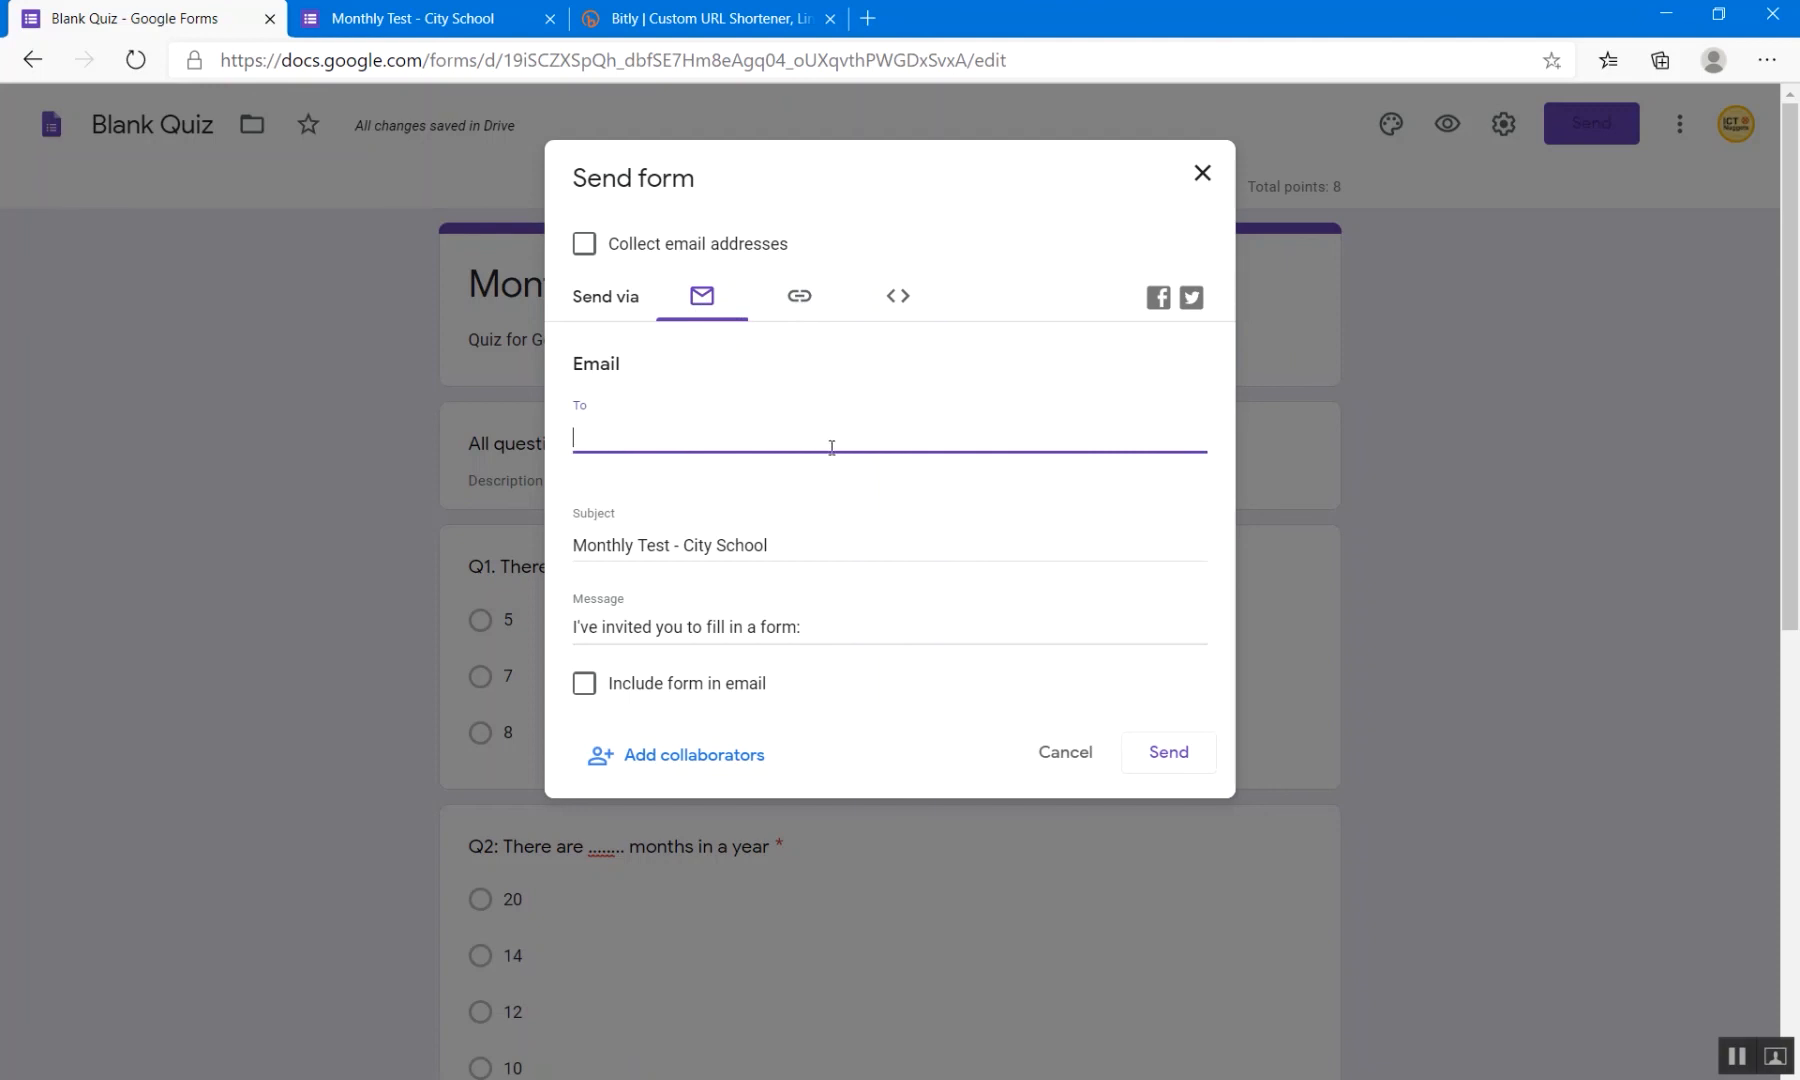
{"action": "left_click", "coordinate": [798, 307]}
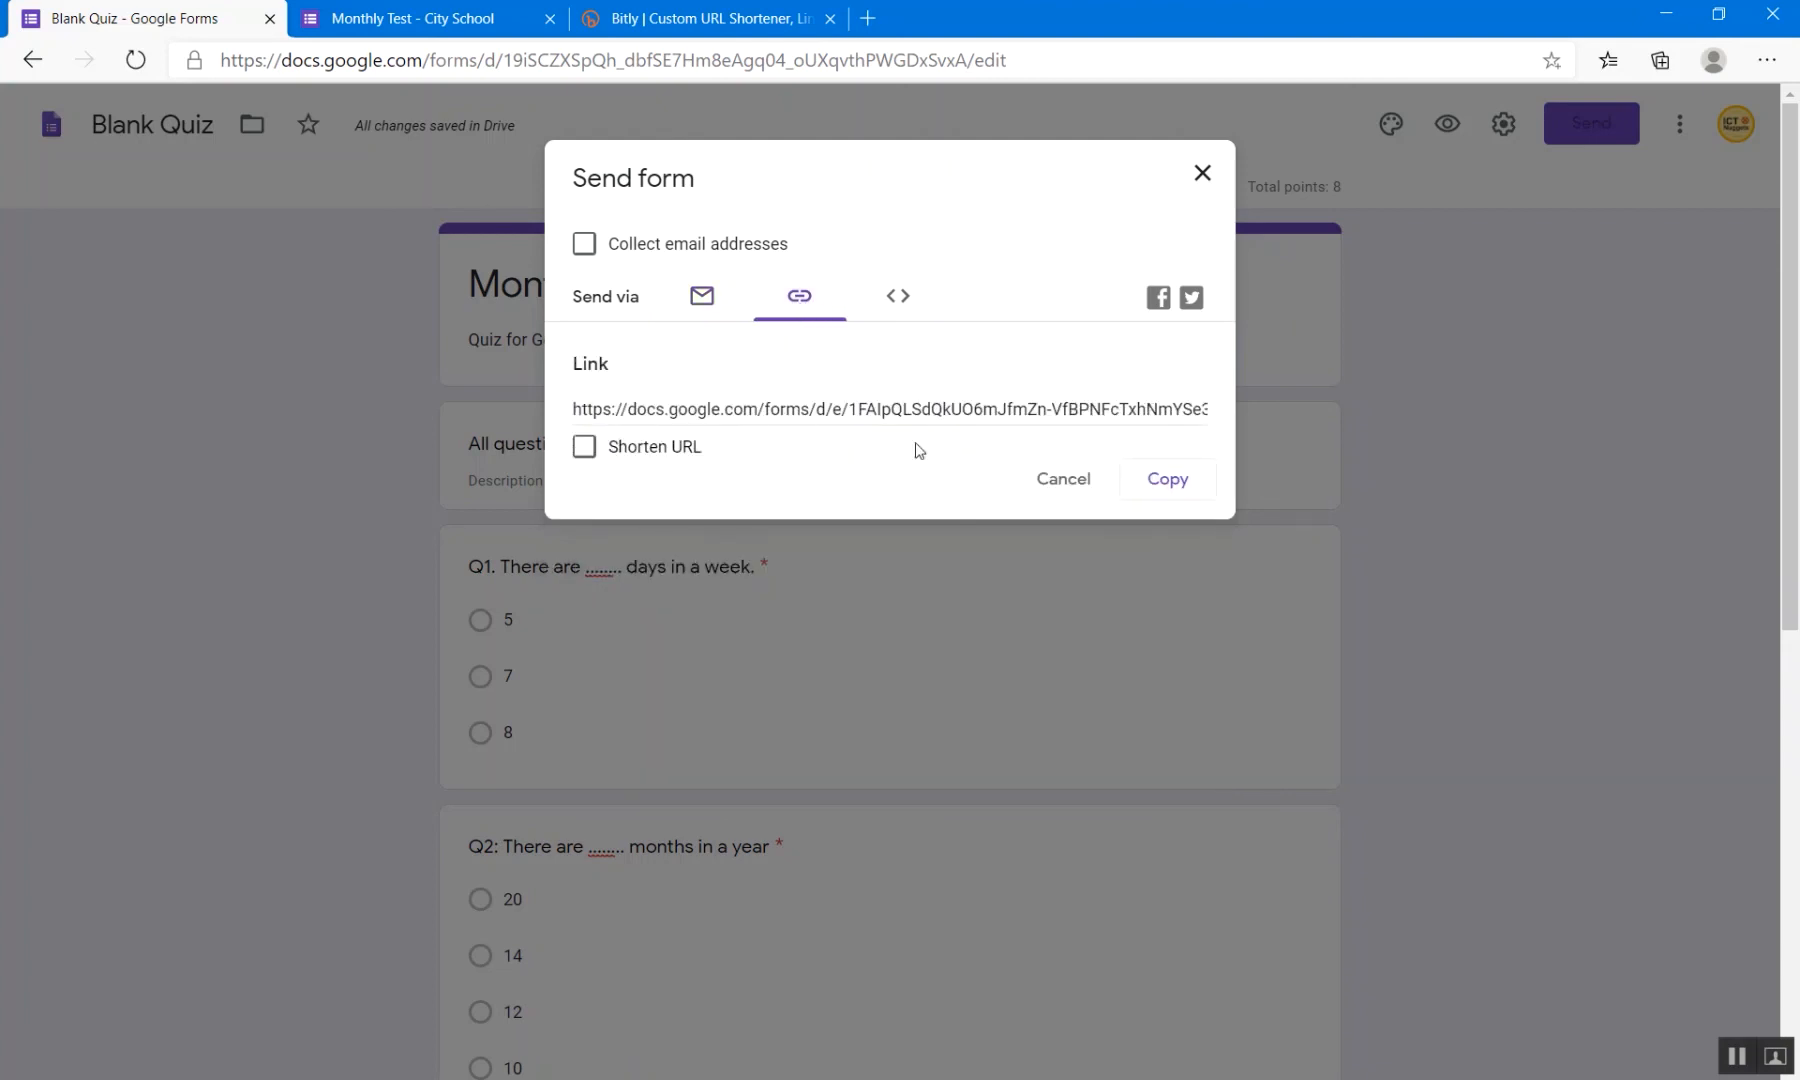
Step: Try the shortened version of the form link and restore the full link
{"action": "right_click", "coordinate": [796, 411]}
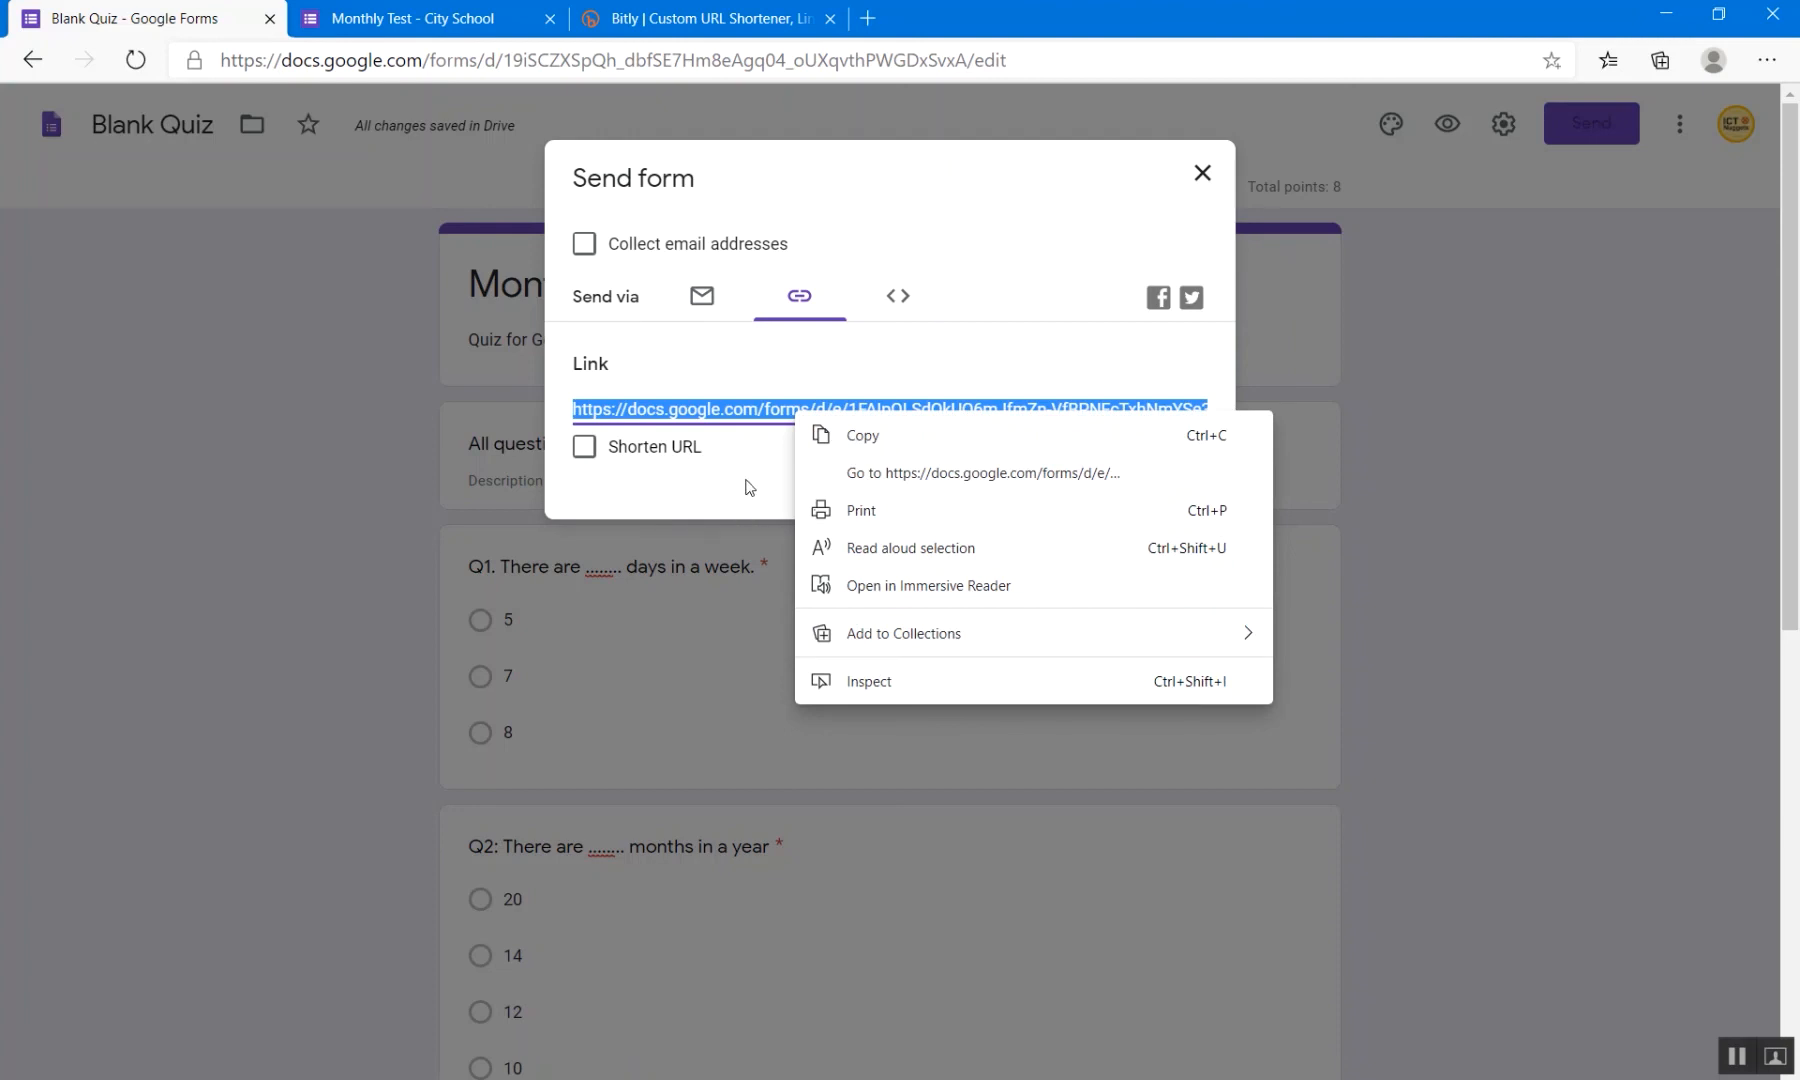
{"action": "left_click", "coordinate": [584, 455]}
{"action": "left_click", "coordinate": [584, 449]}
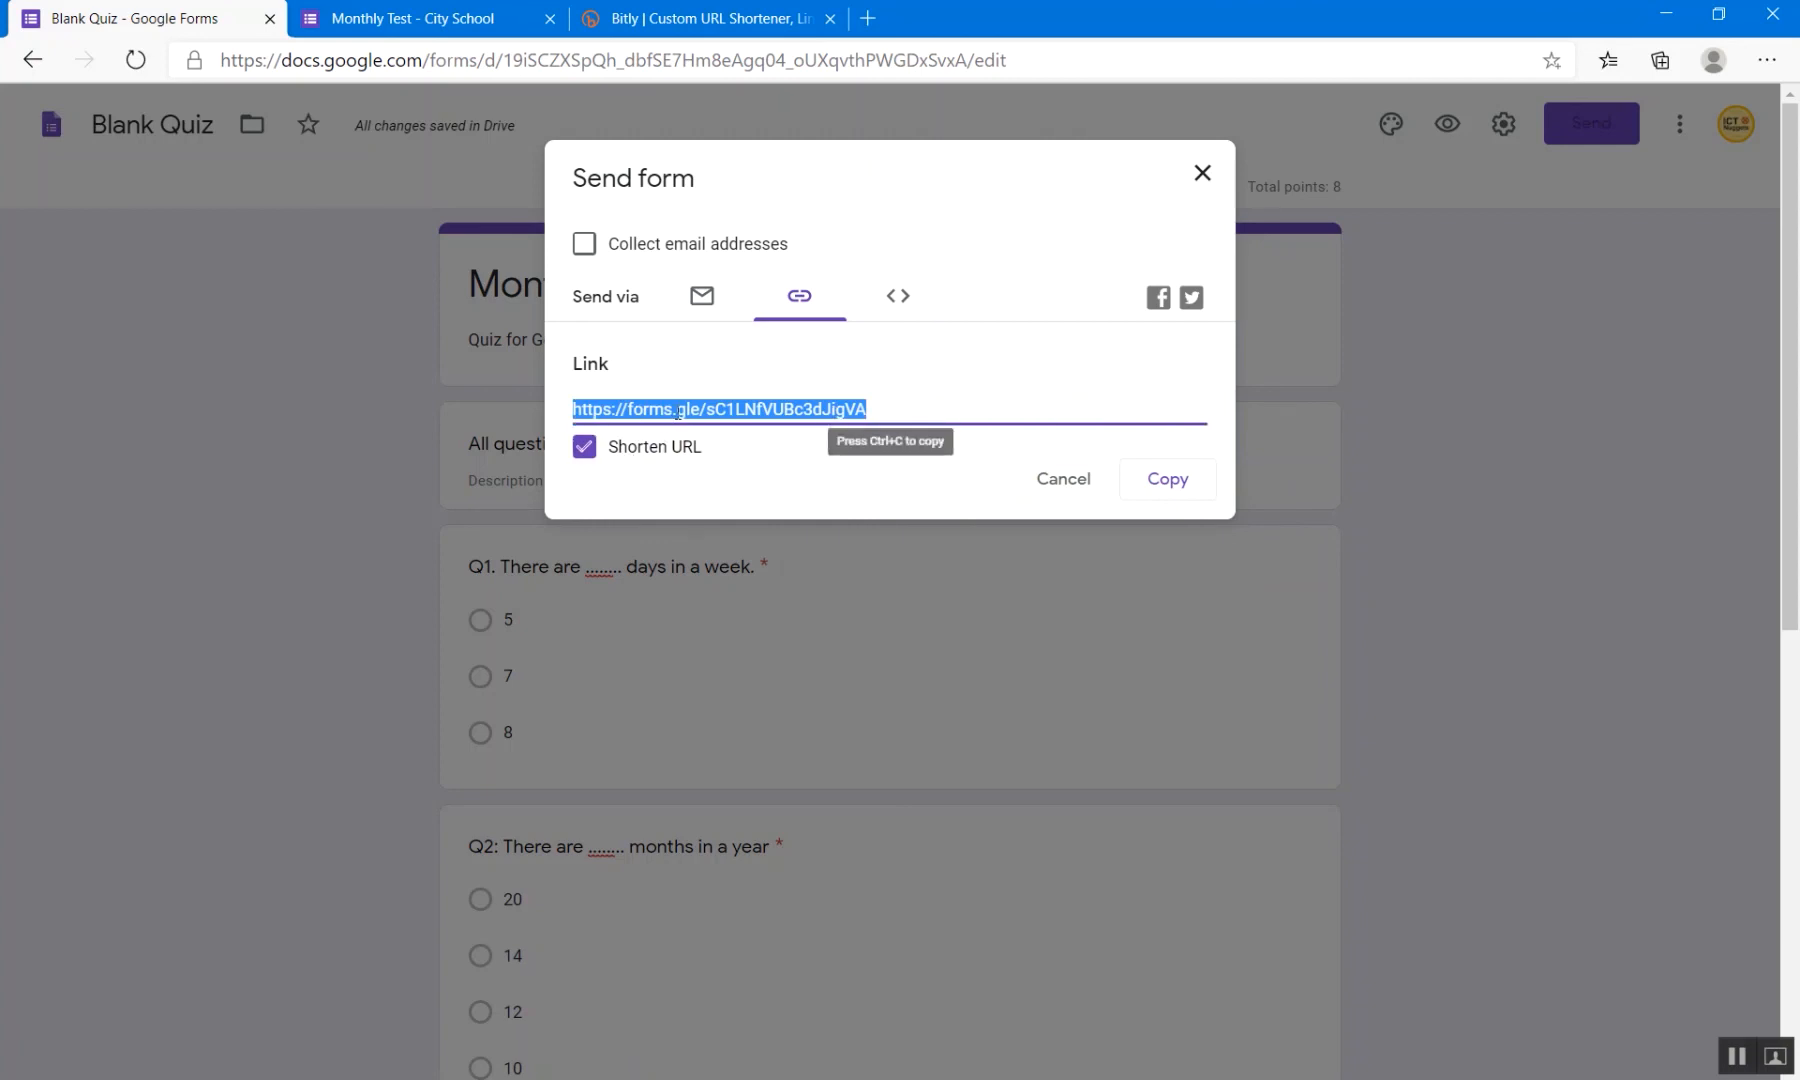
{"action": "left_click", "coordinate": [584, 449]}
Step: Copy the form's full link to the clipboard and close the sending options
{"action": "left_click", "coordinate": [767, 417]}
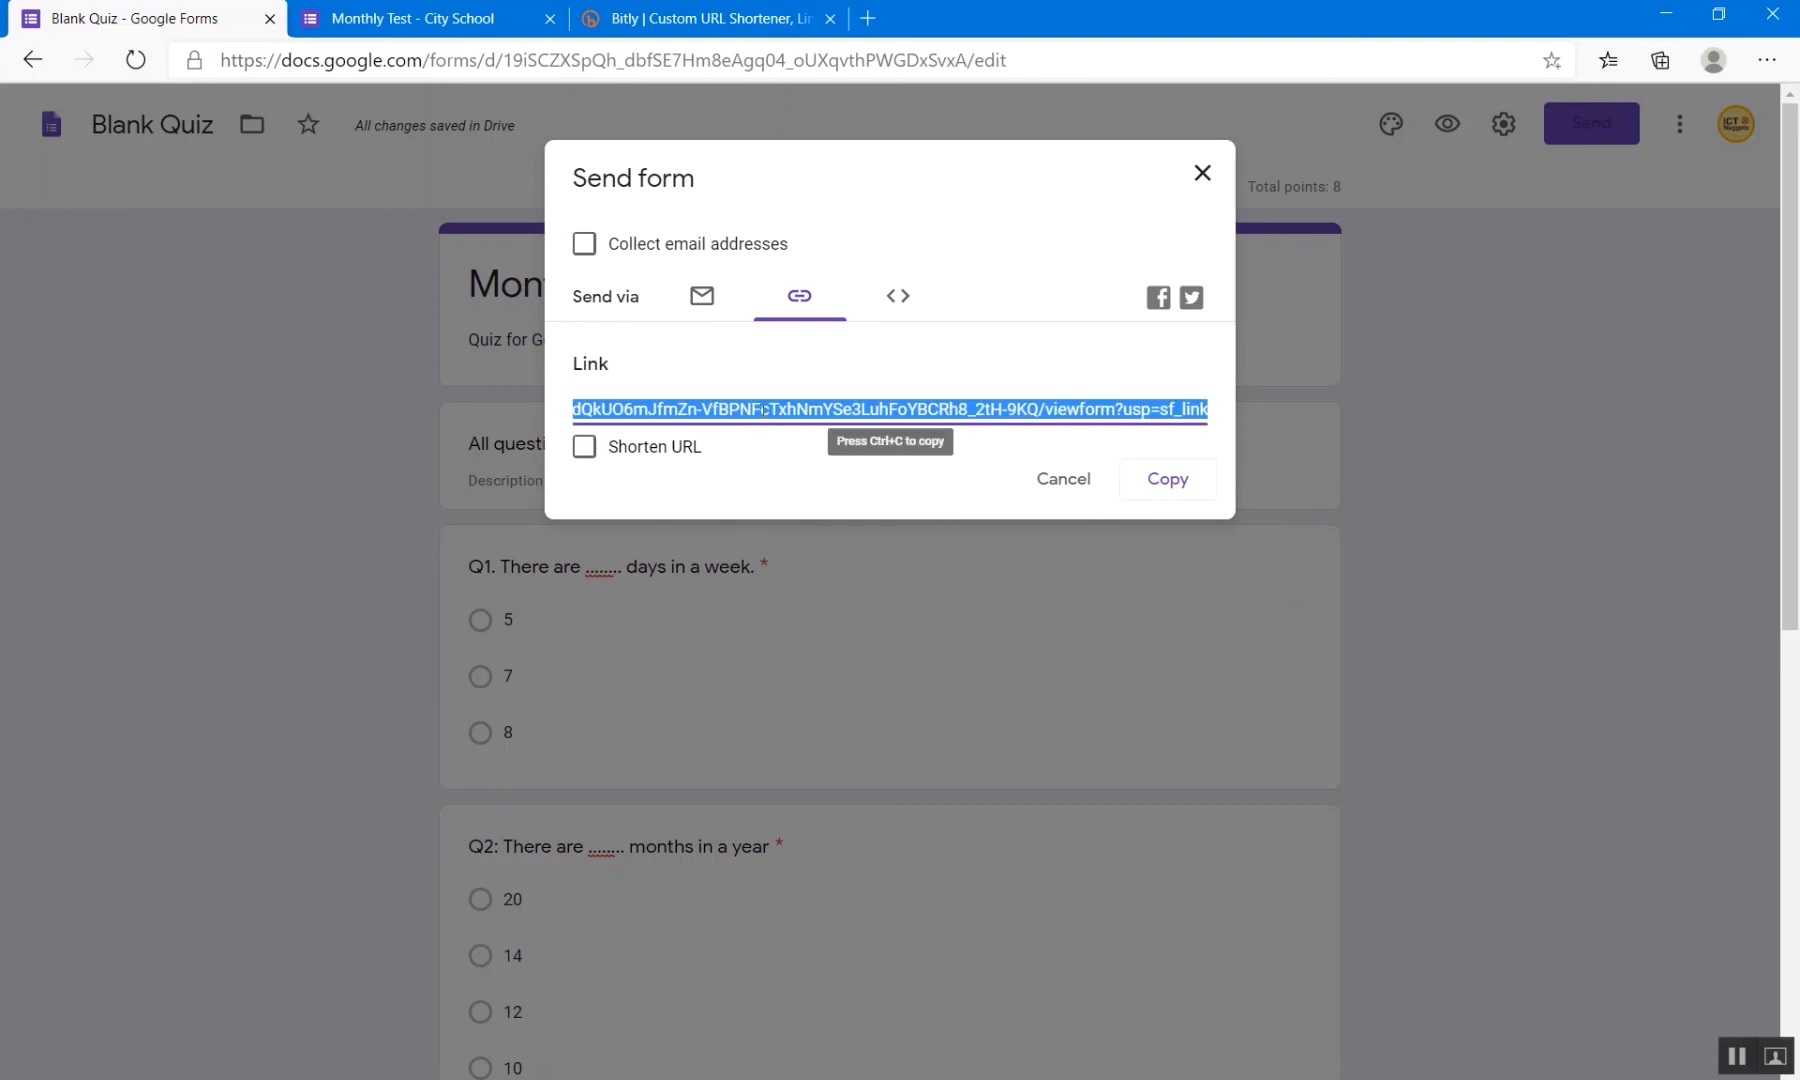
{"action": "right_click", "coordinate": [764, 413]}
{"action": "left_click", "coordinate": [826, 441]}
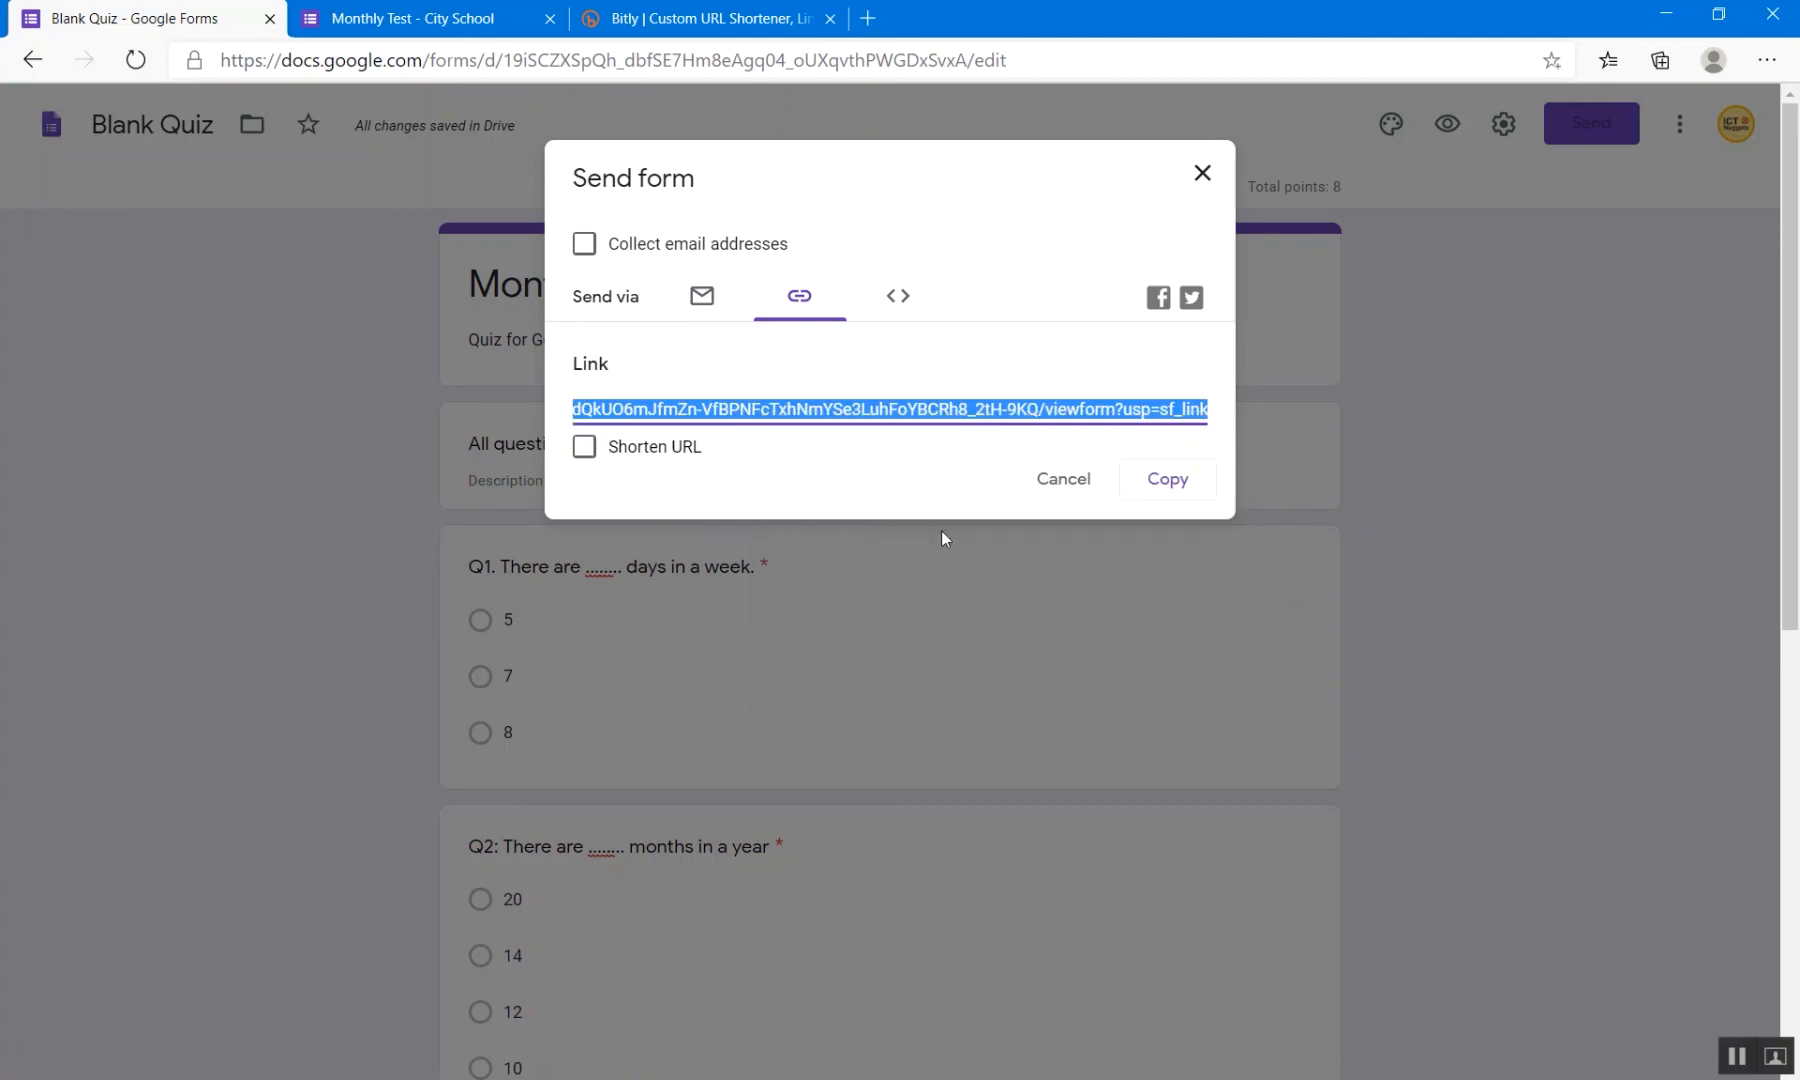
{"action": "left_click", "coordinate": [1149, 488]}
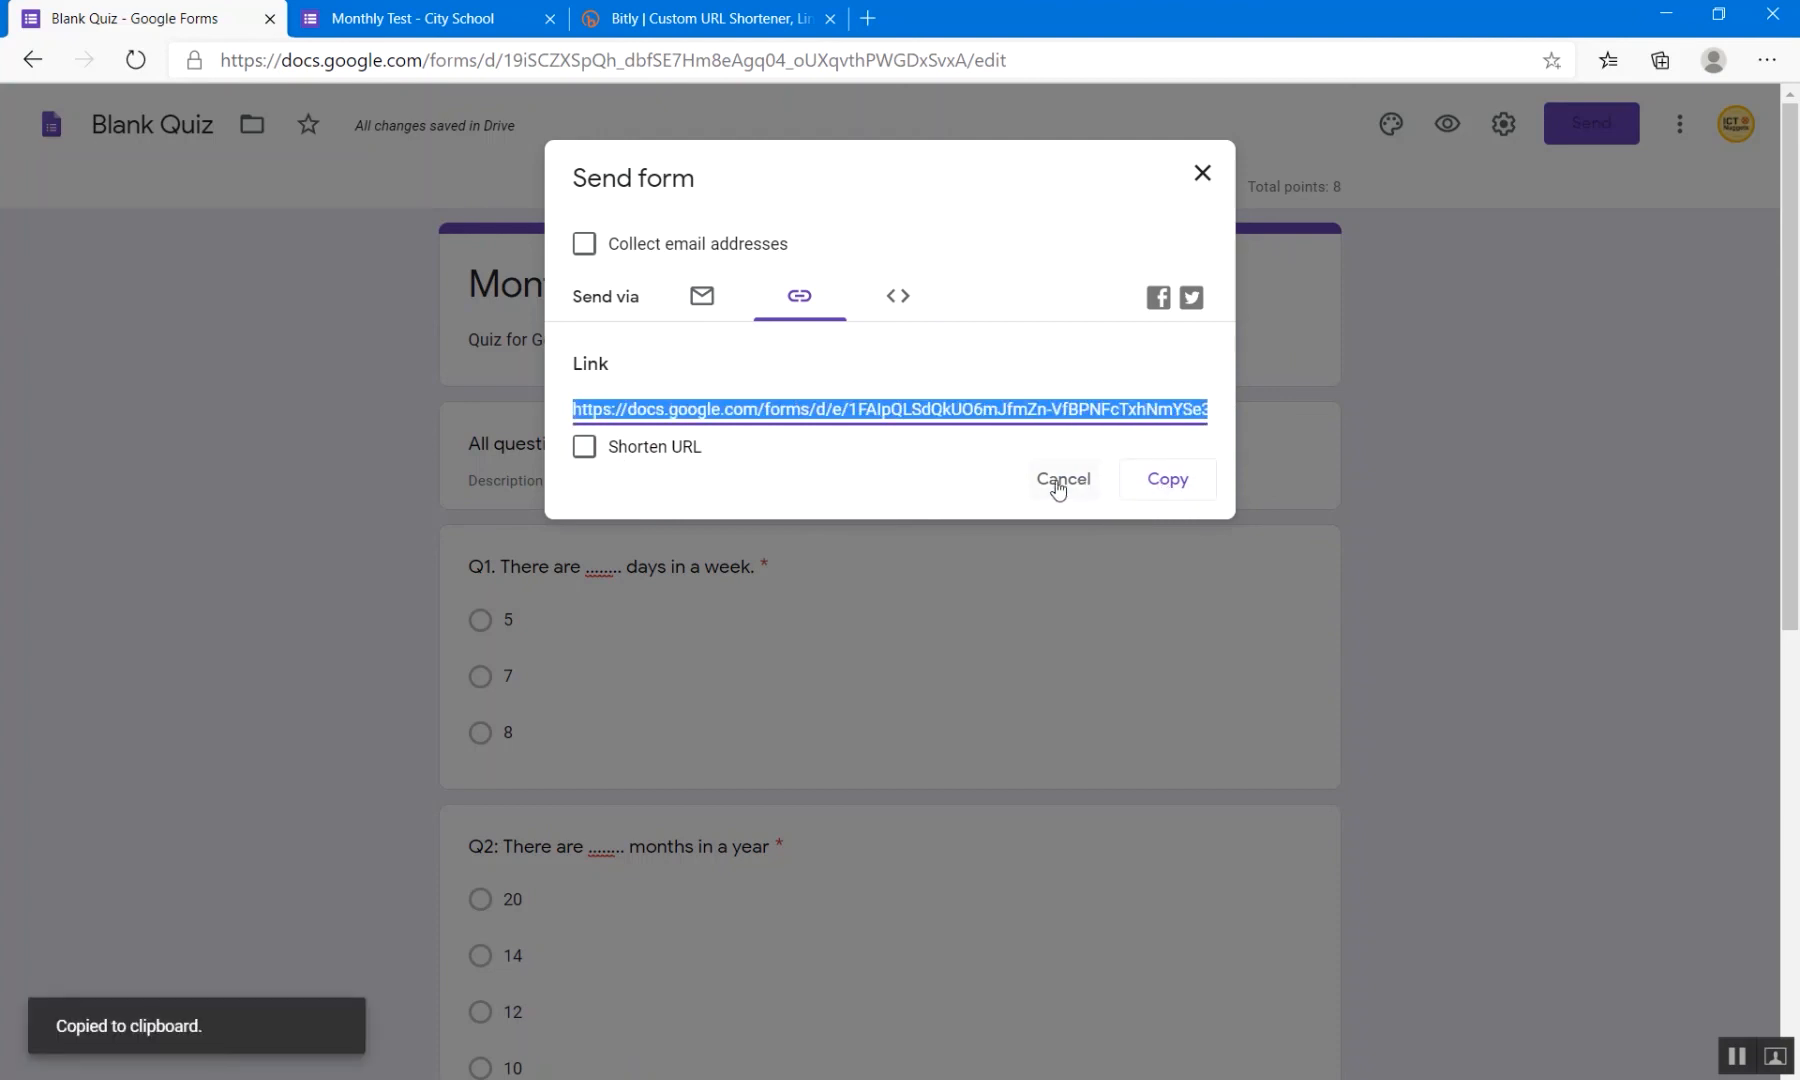
{"action": "left_click", "coordinate": [1058, 488]}
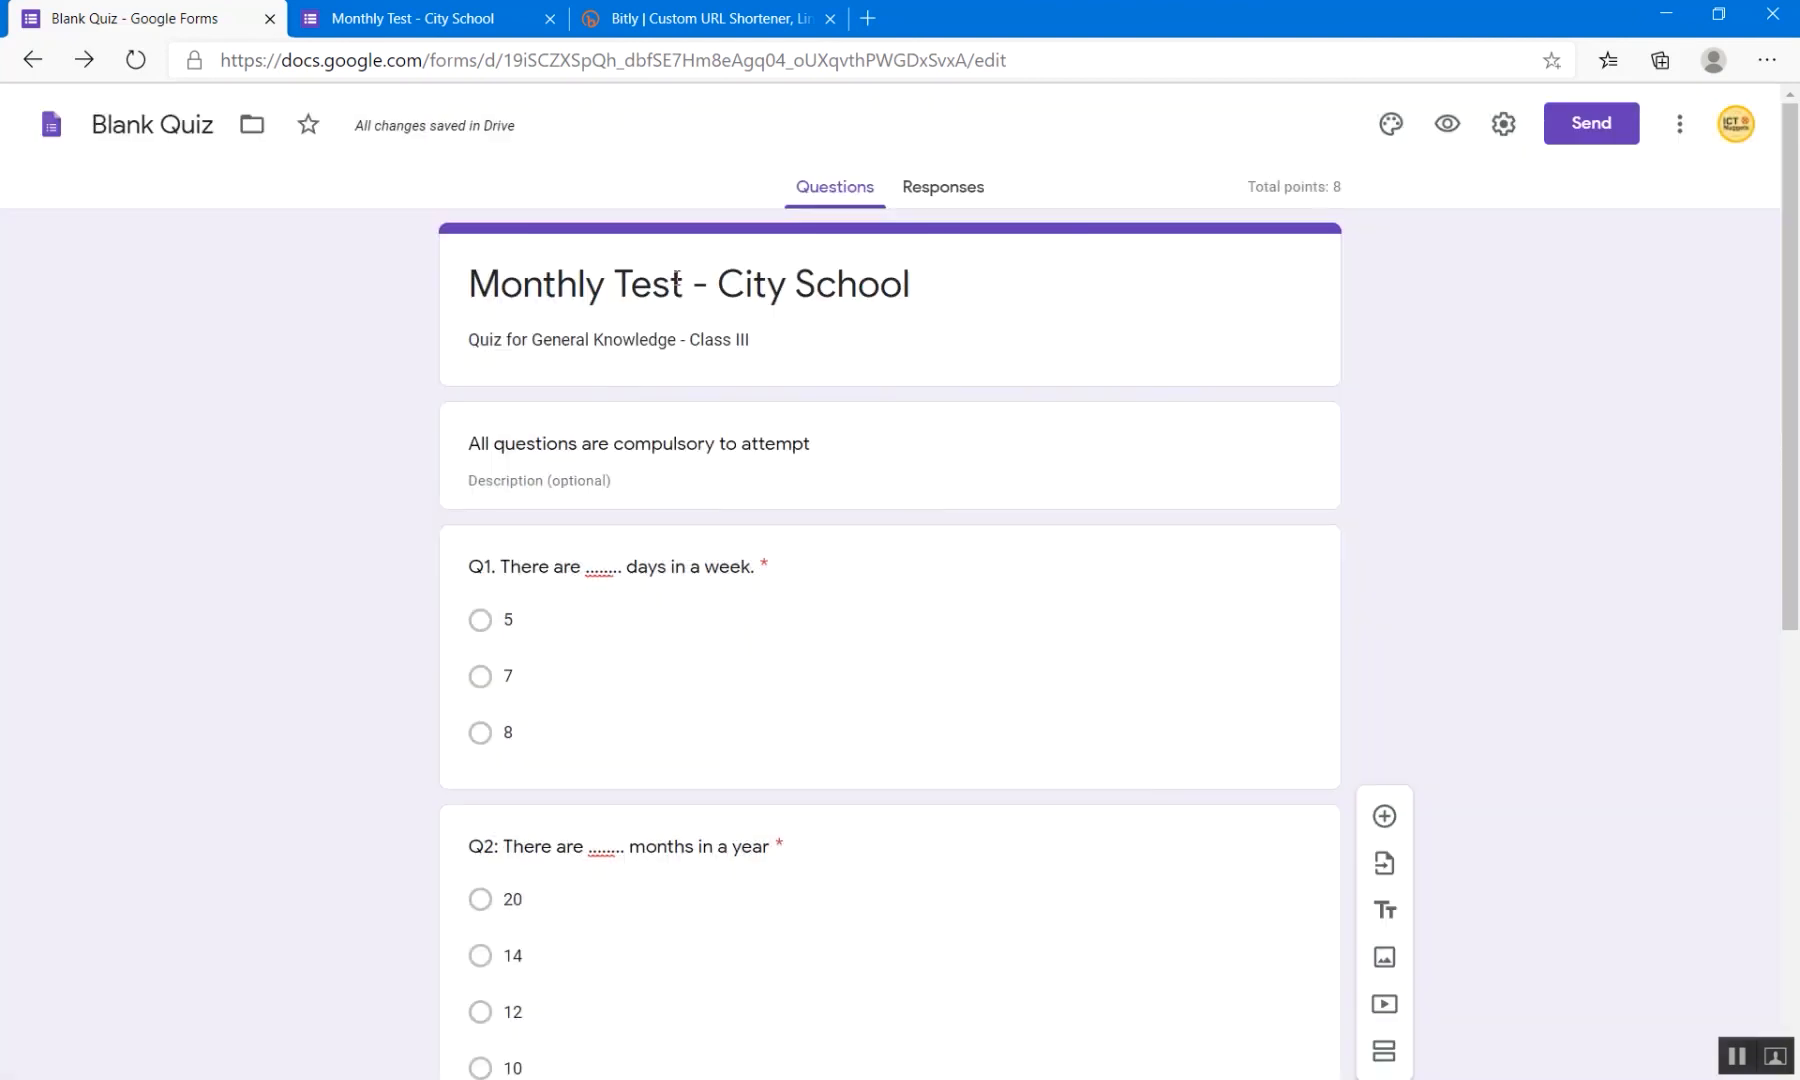
Step: Switch to Bitly, shorten the copied form link and copy the resulting short link
{"action": "left_click", "coordinate": [670, 20]}
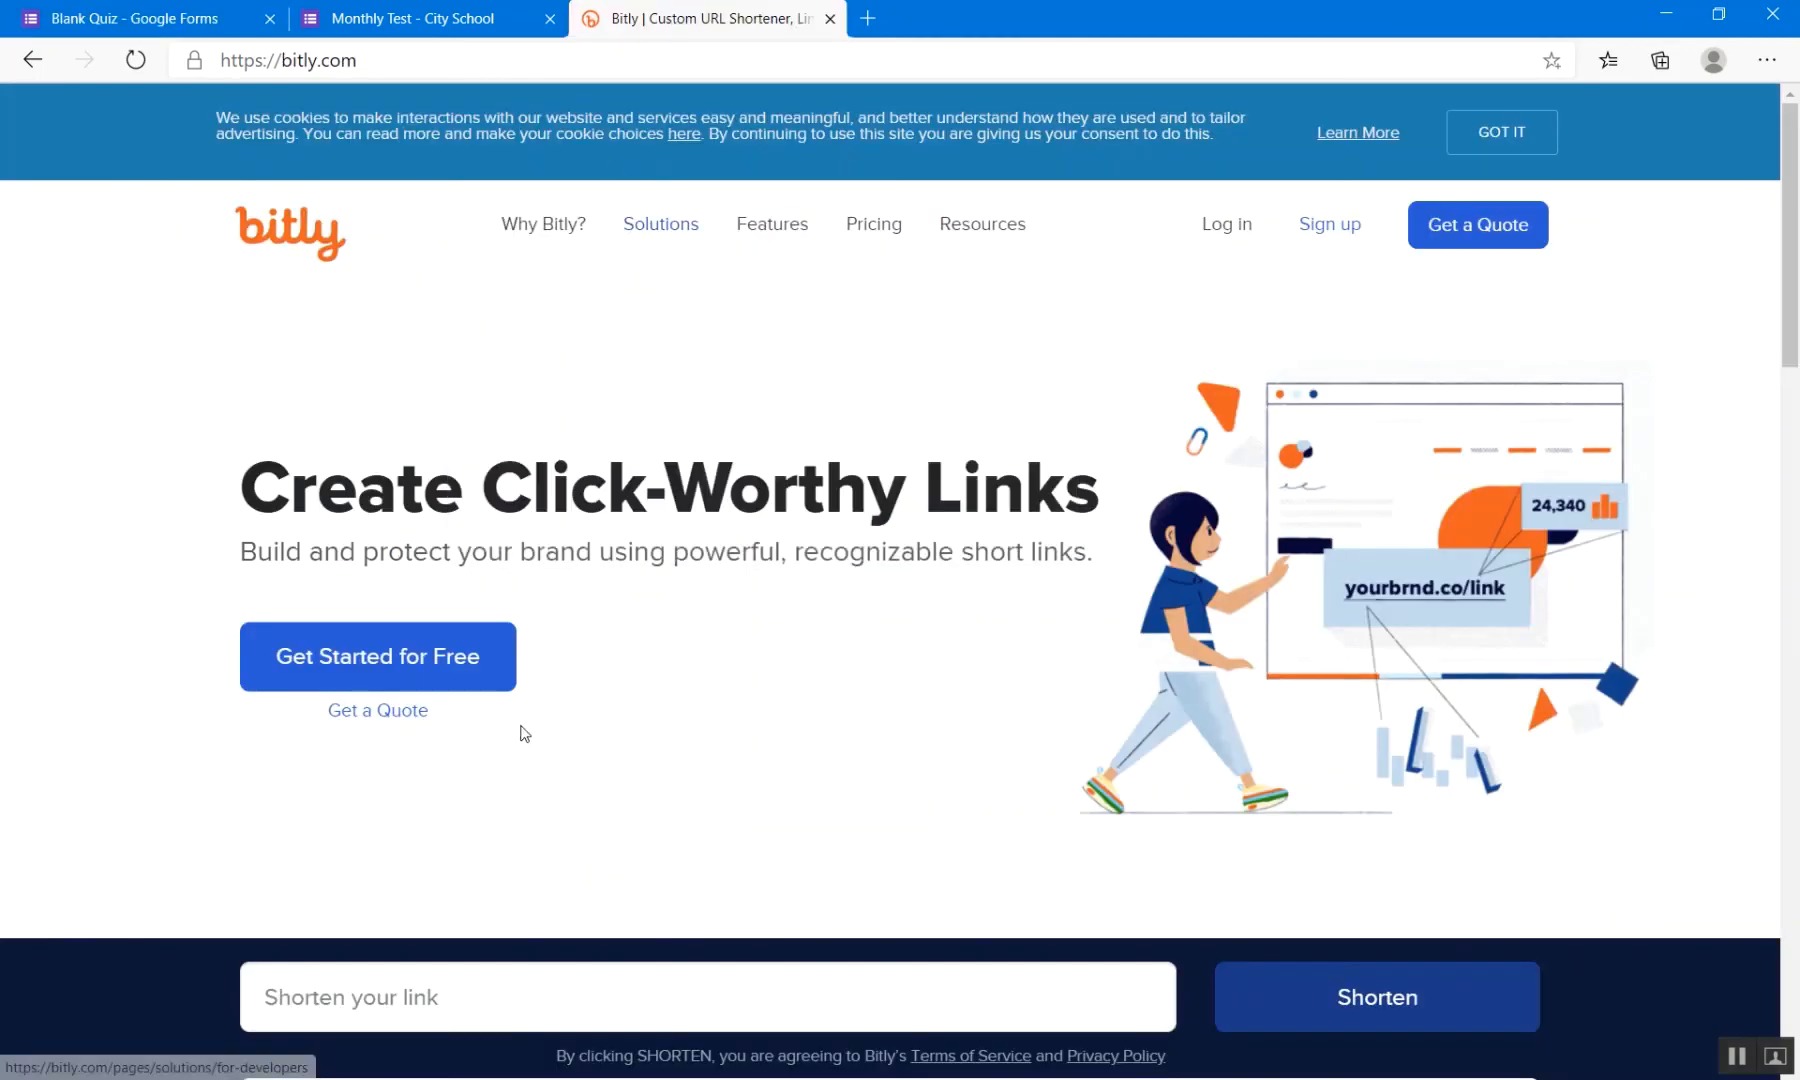
{"action": "right_click", "coordinate": [465, 991]}
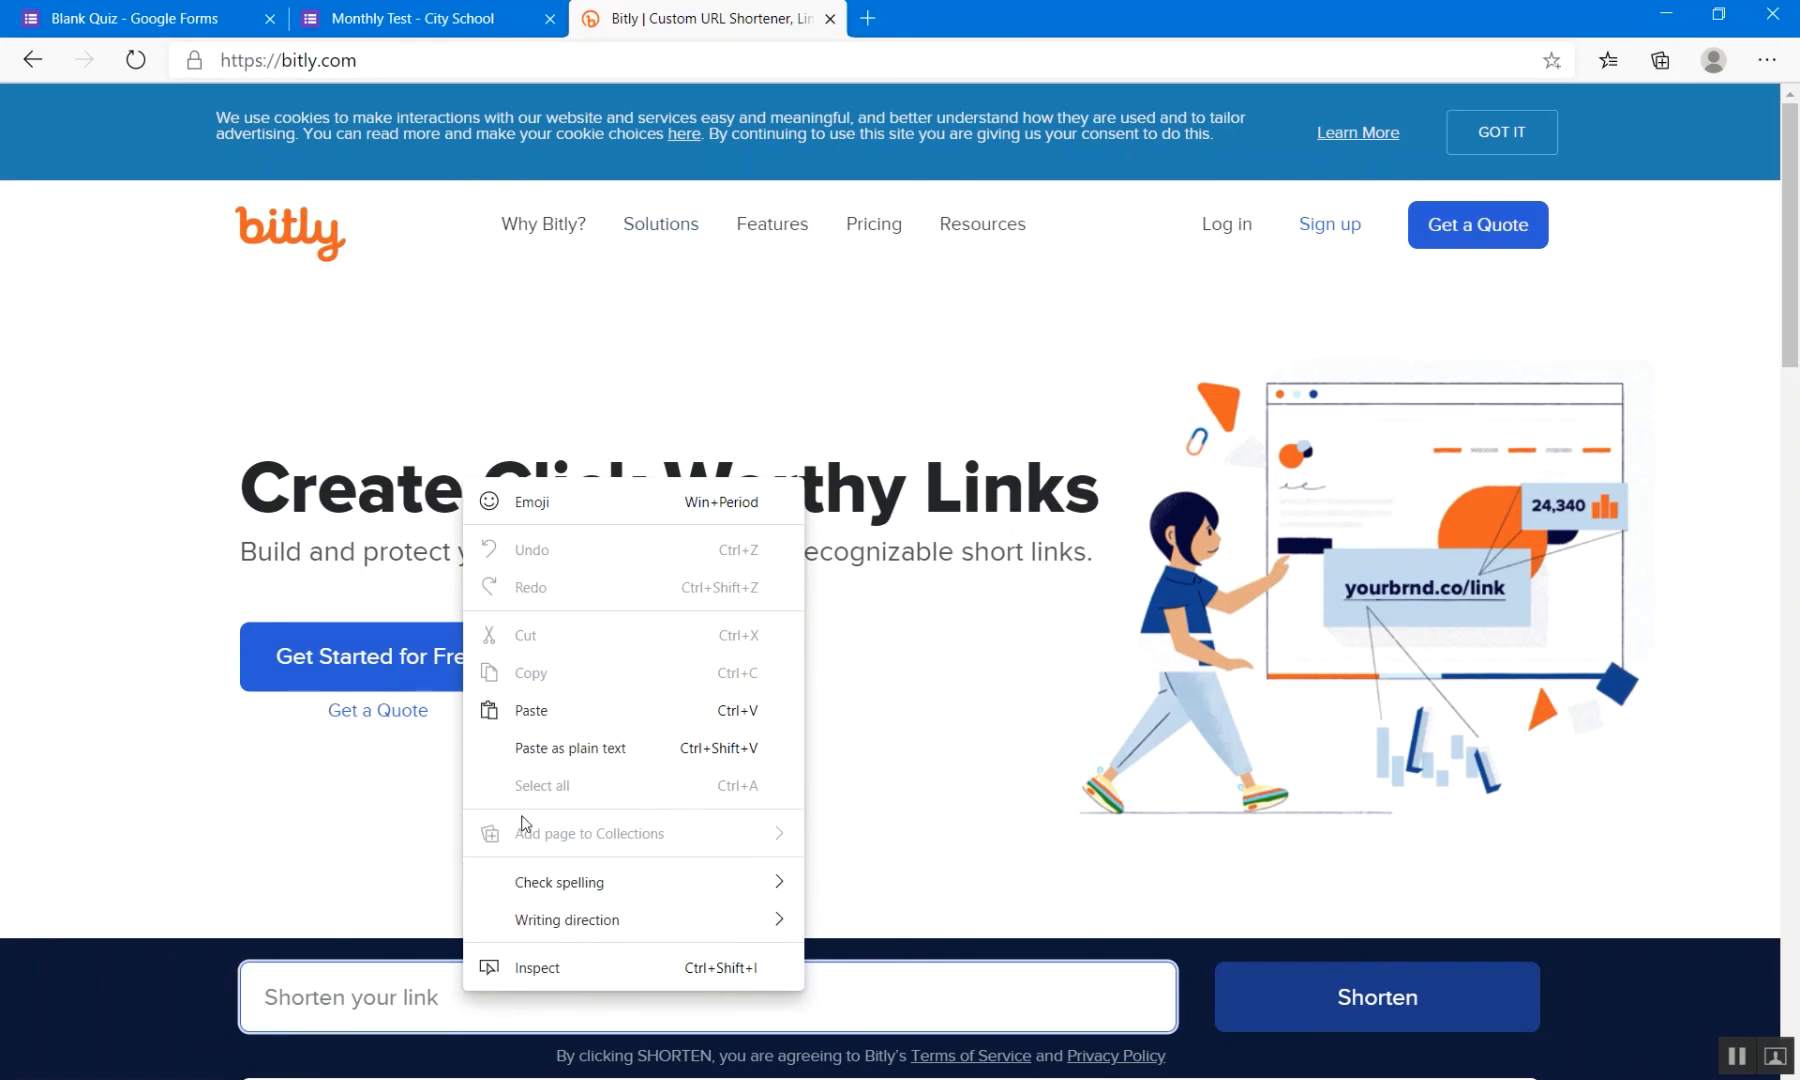
{"action": "left_click", "coordinate": [546, 711]}
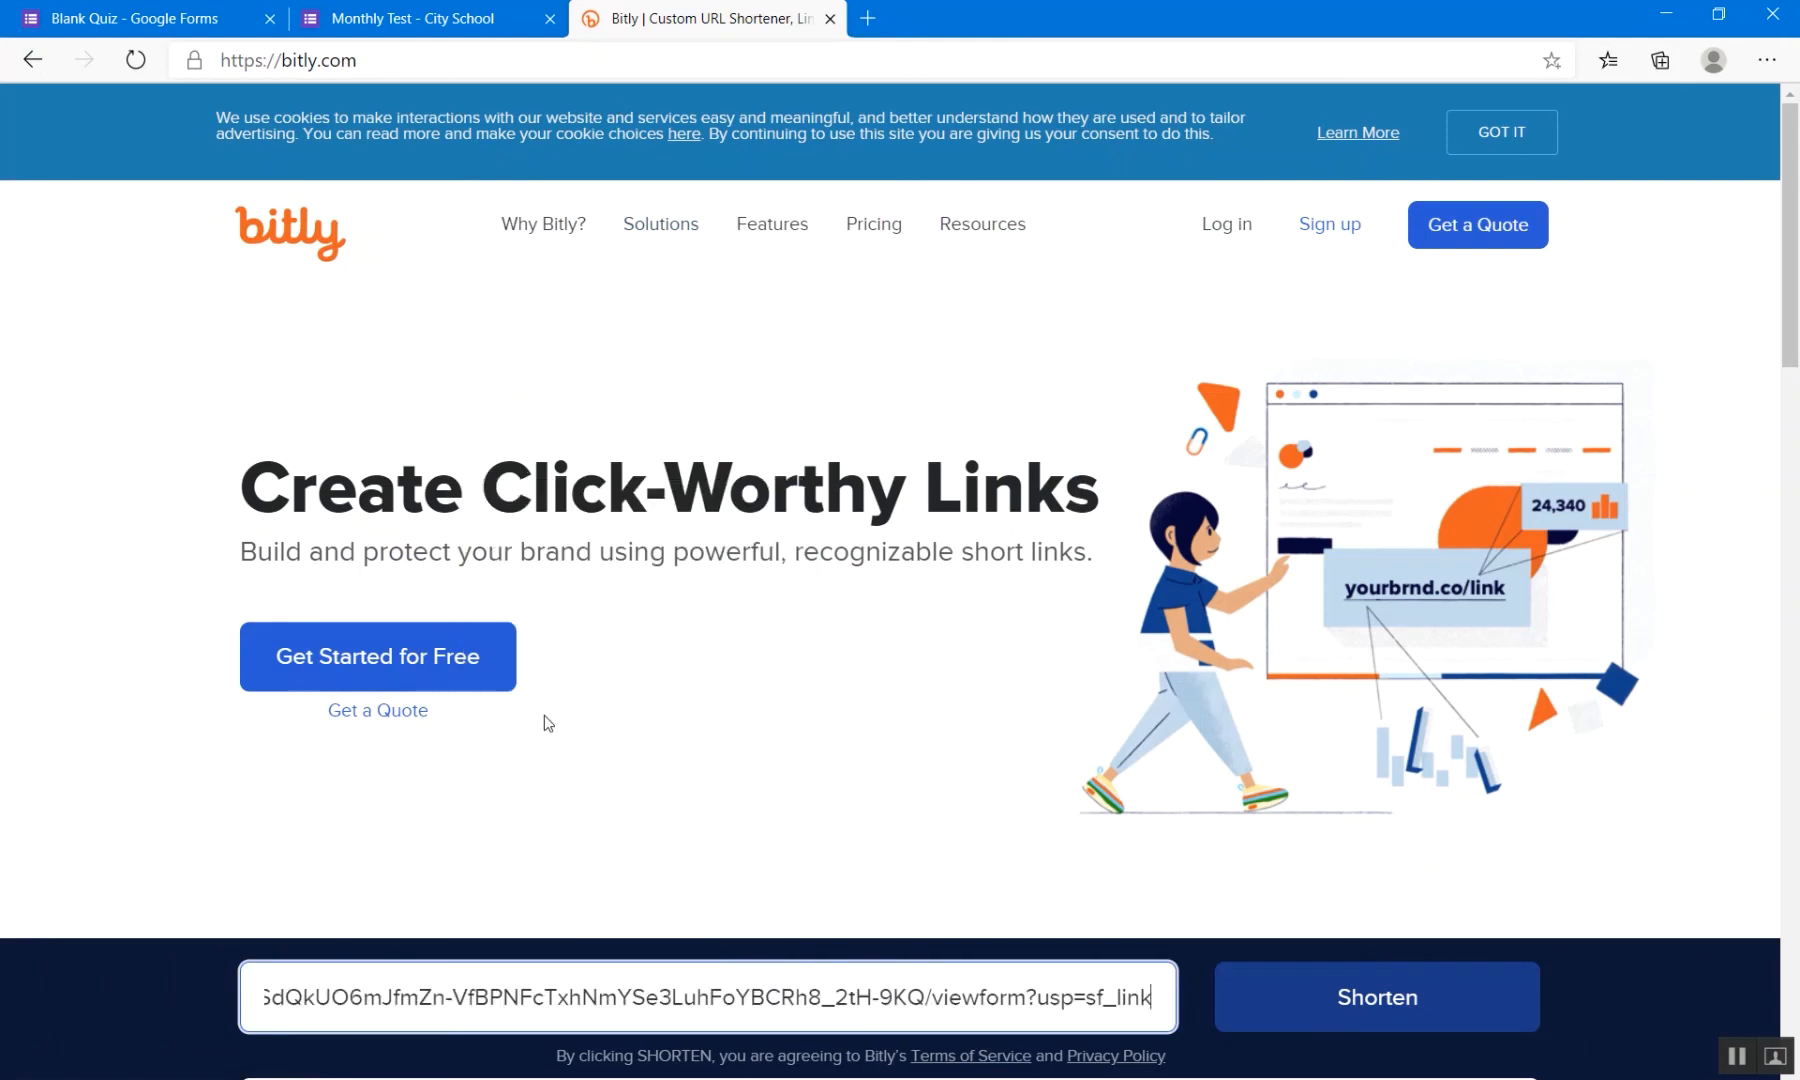
{"action": "left_click", "coordinate": [1375, 998]}
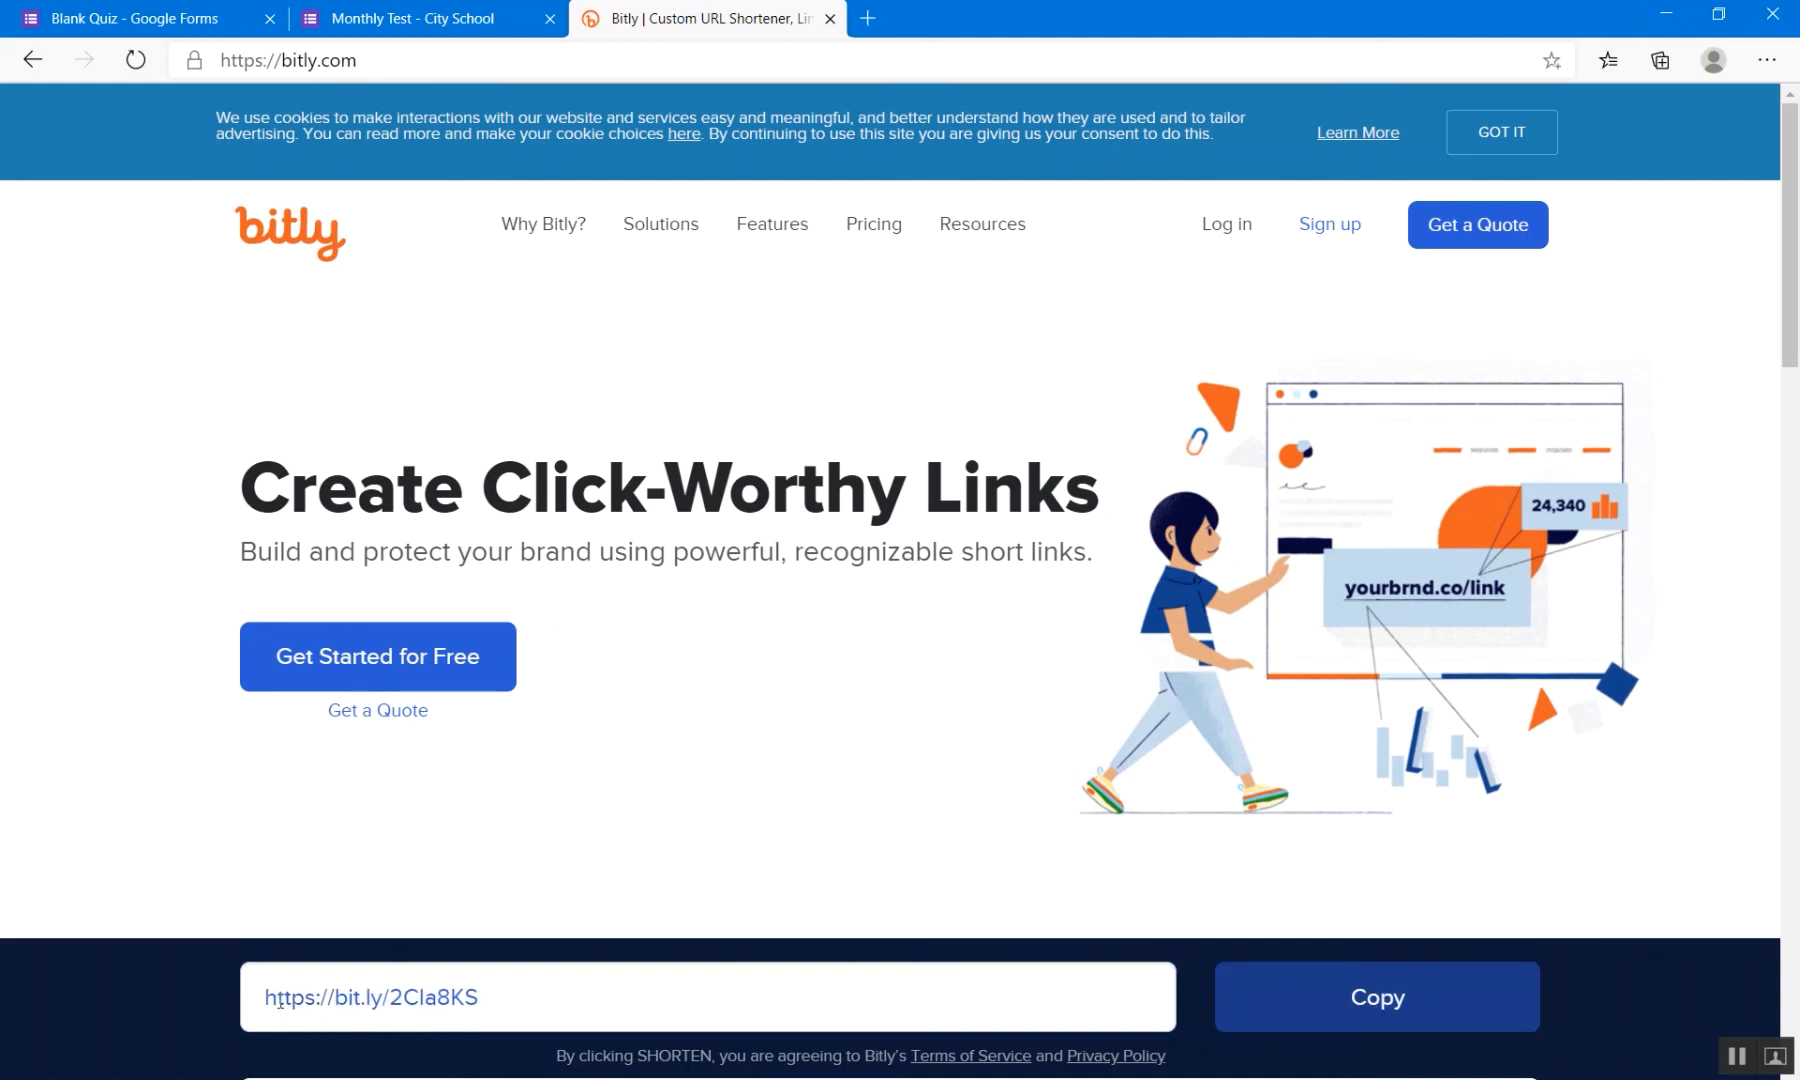
{"action": "left_click", "coordinate": [1398, 1016]}
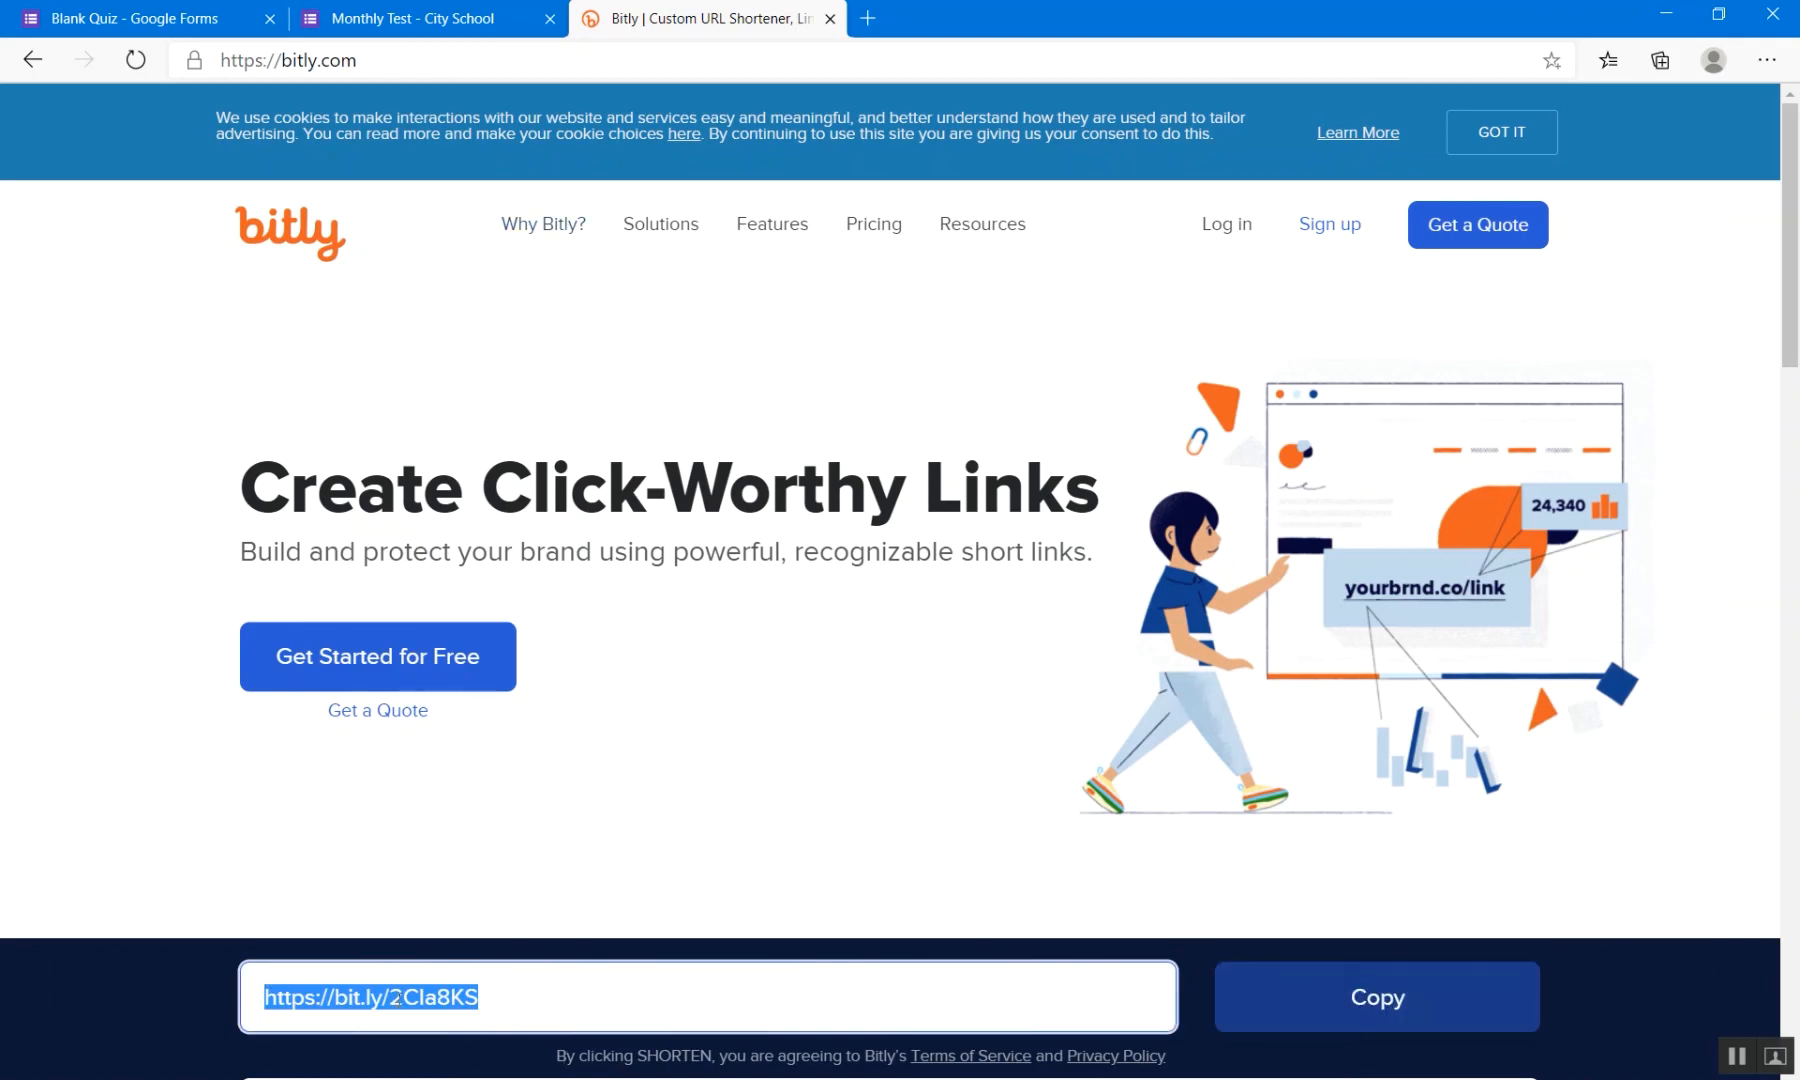
Step: Open the copied short link in the browser tab that holds the quiz preview
{"action": "left_click", "coordinate": [405, 22]}
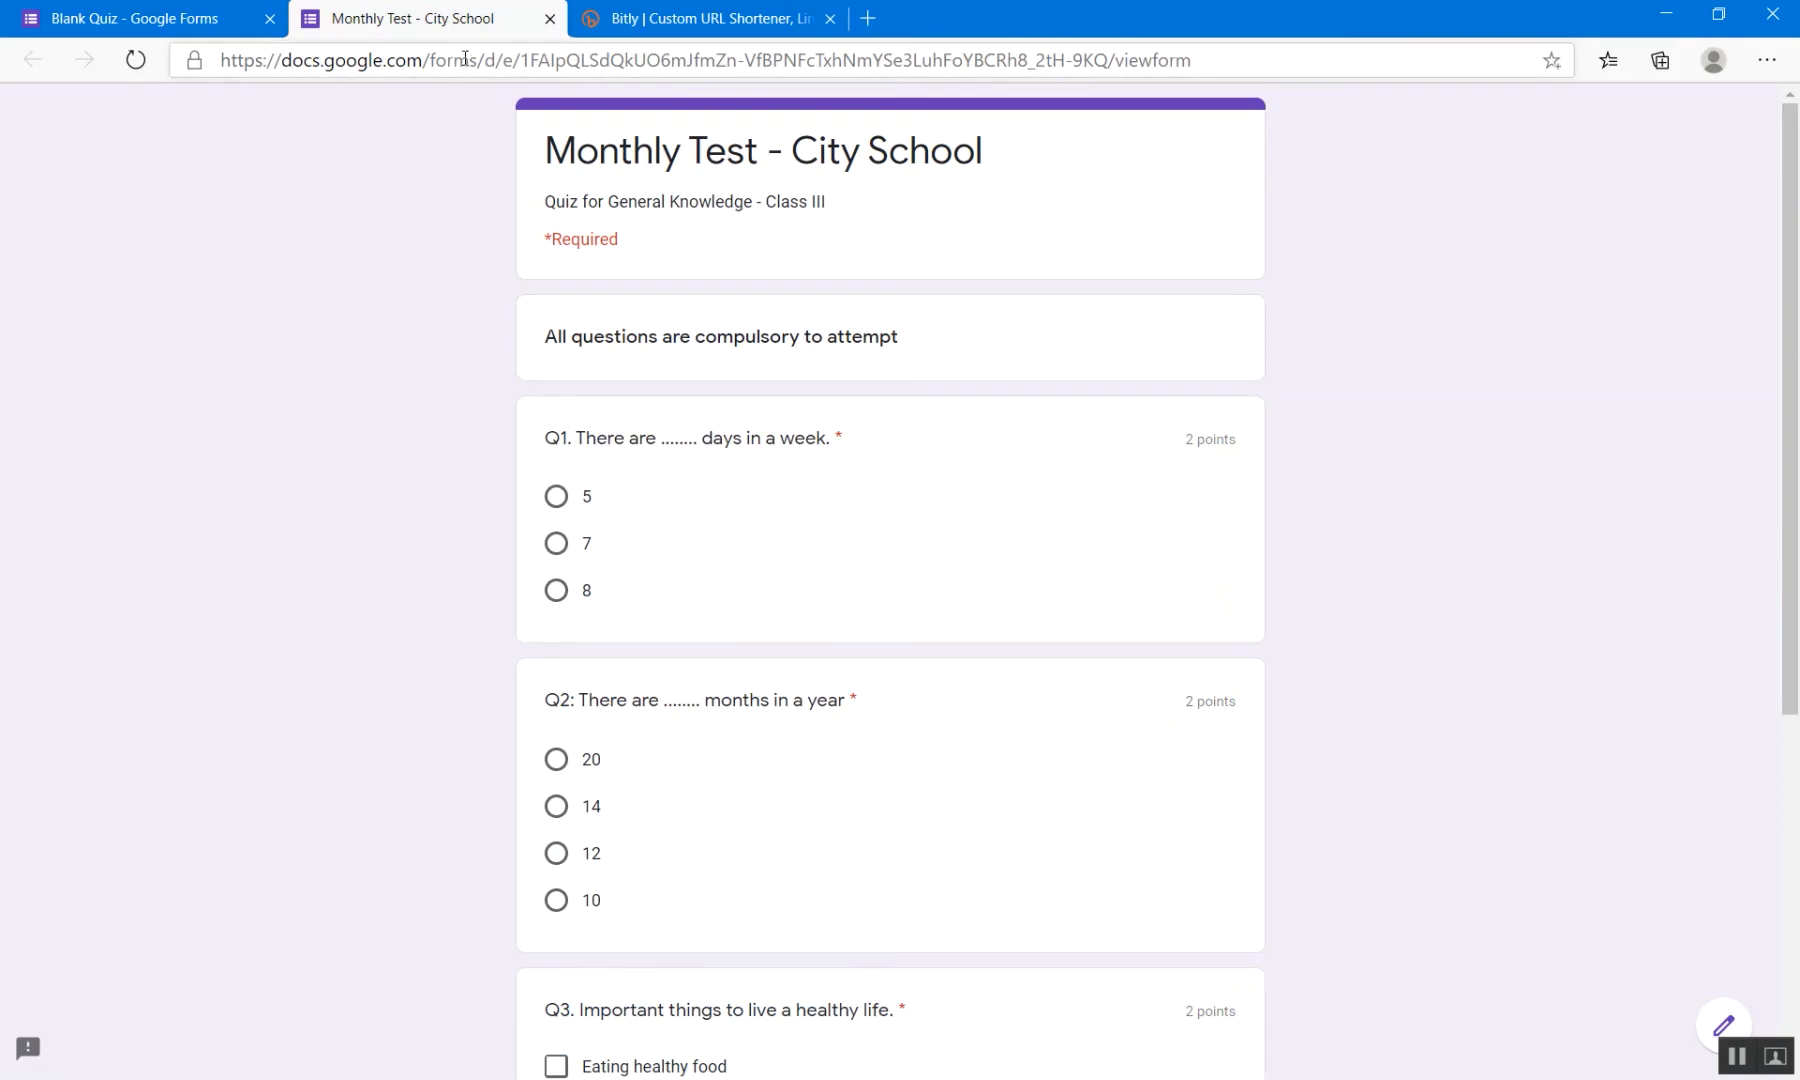
{"action": "left_click", "coordinate": [465, 59]}
{"action": "key", "text": "ctrl+v"}
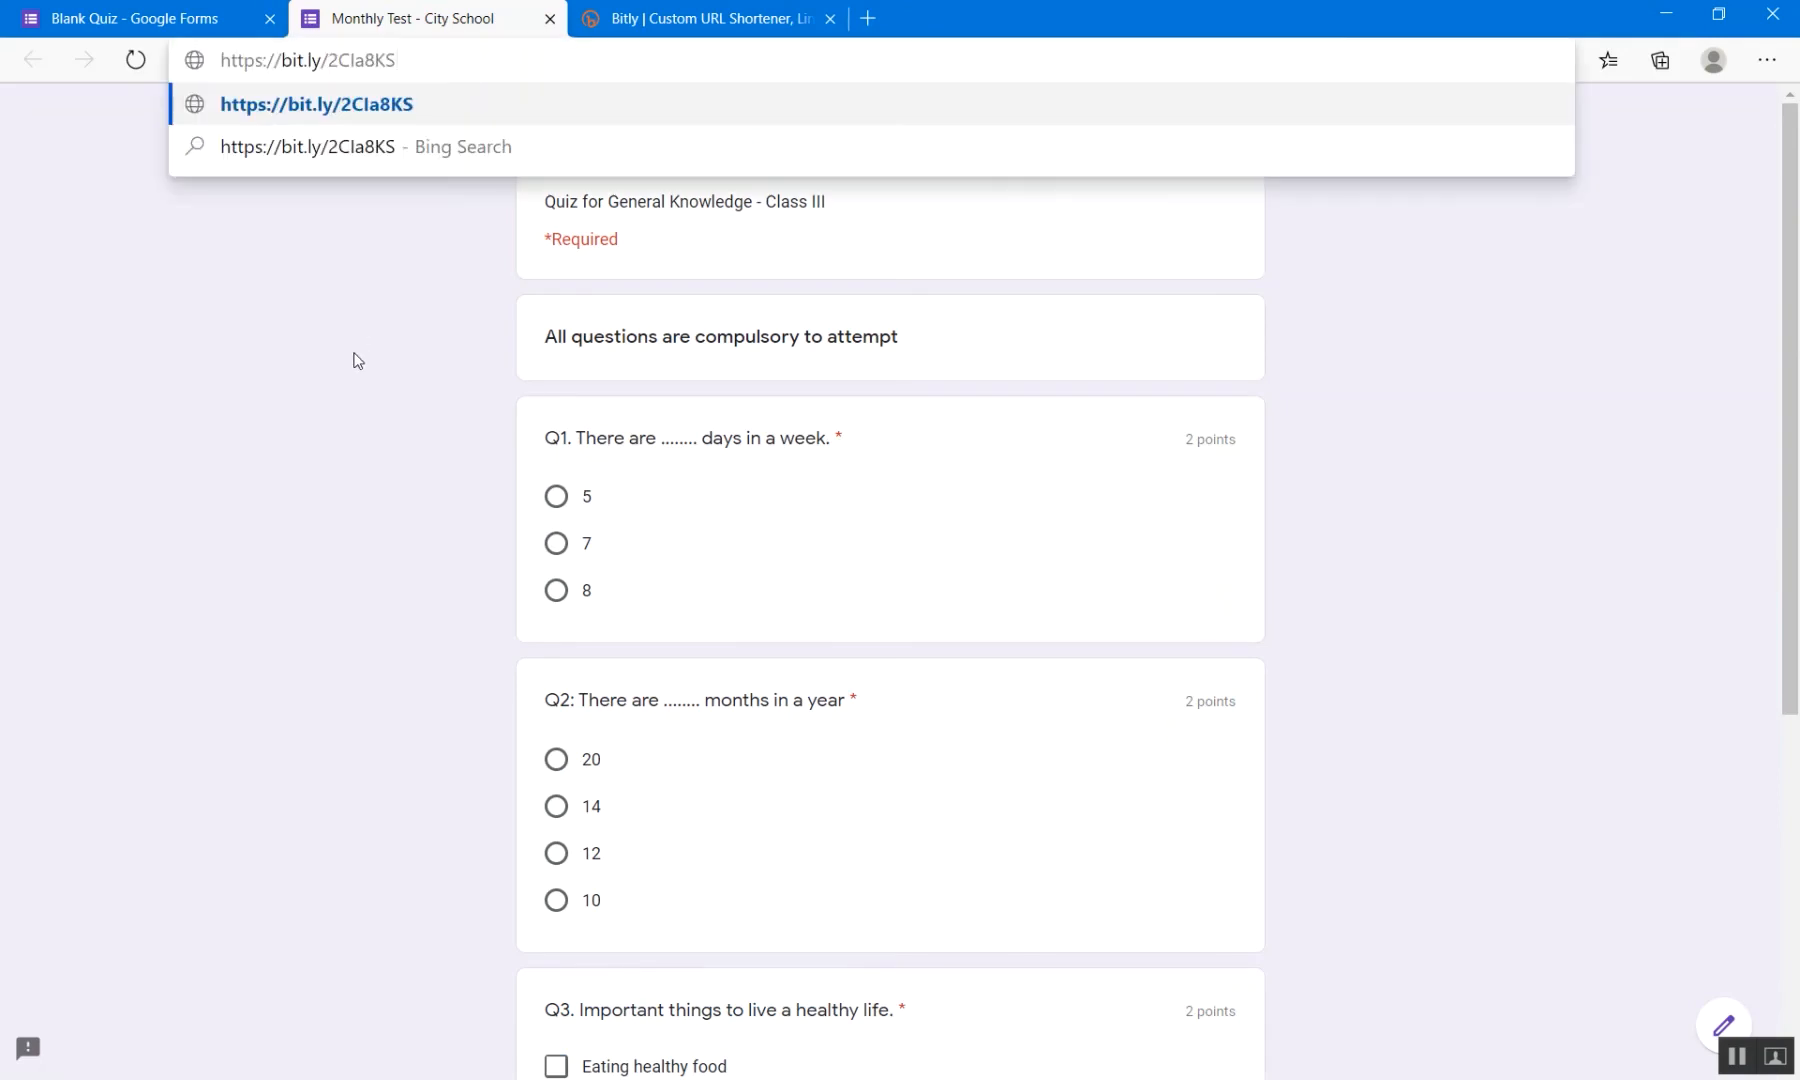
{"action": "key", "text": "Return"}
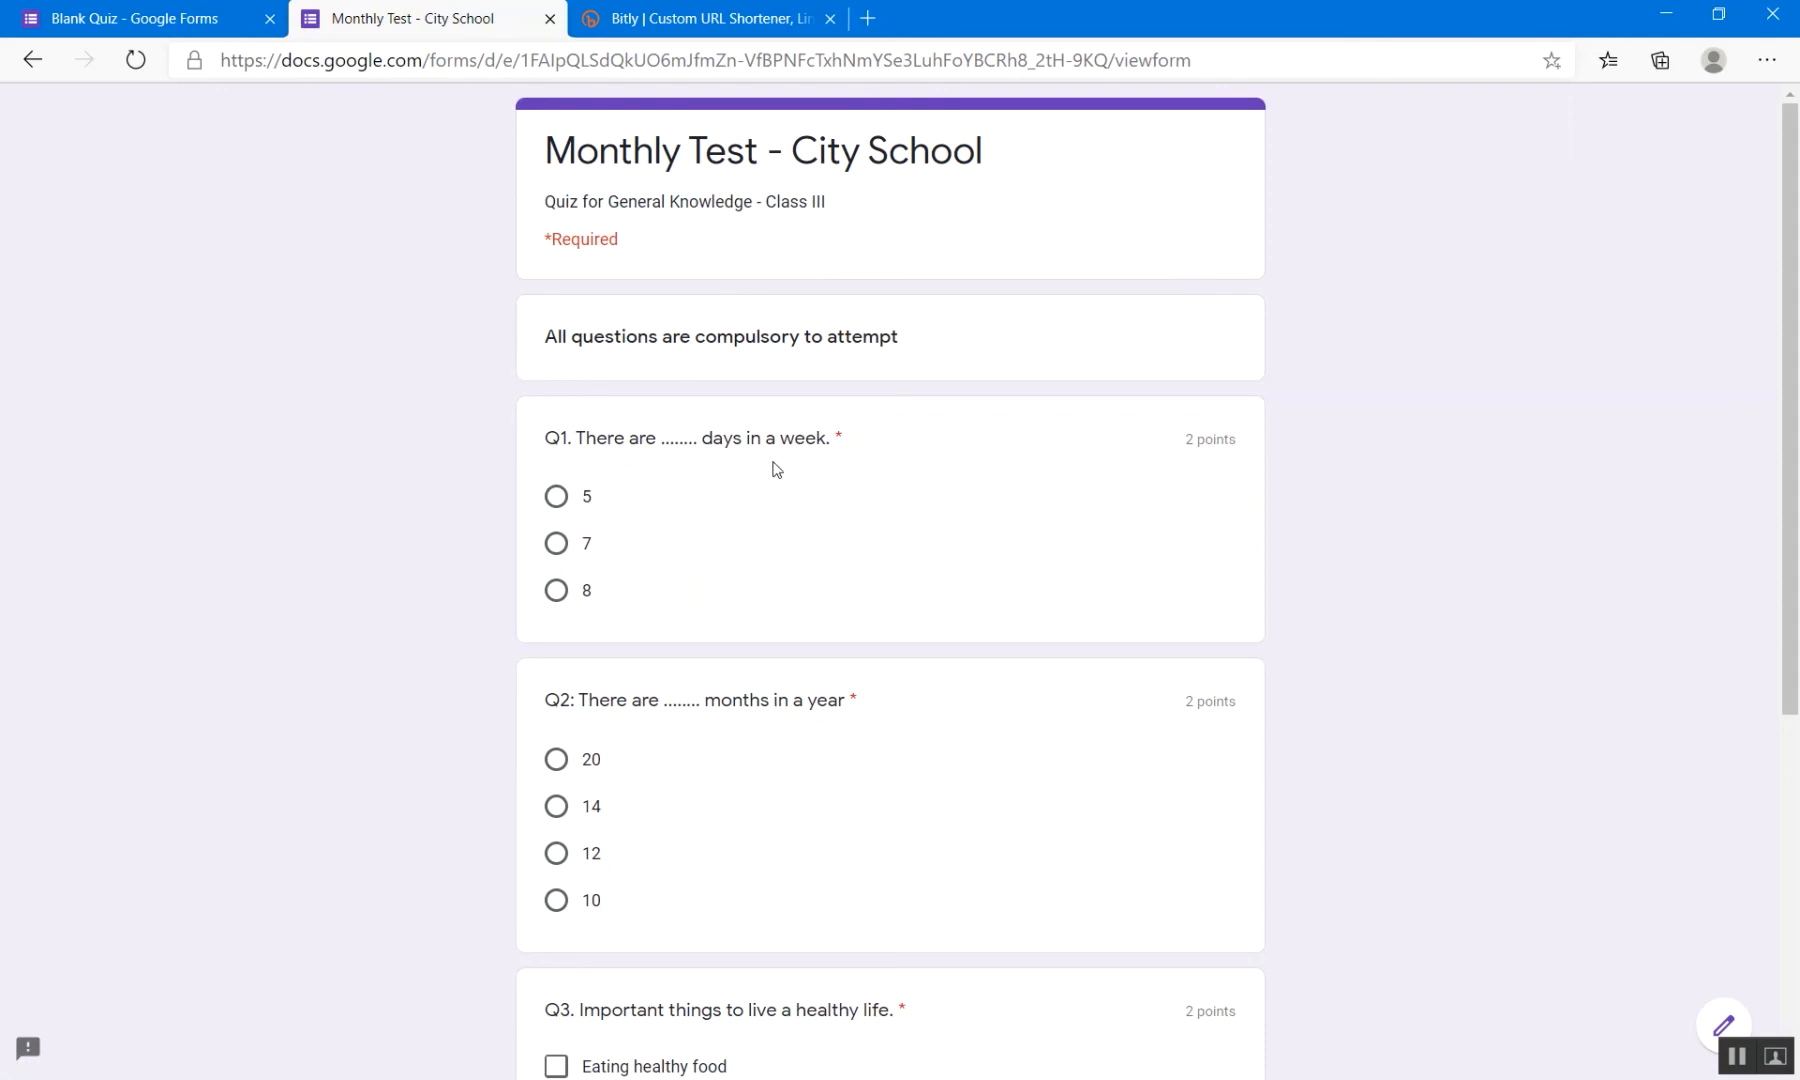
Step: Answer Q1 with 5, Q2 with 12, Q3 with "Eating healthy food" and "Doing exercise", and Q4 with "June"
{"action": "left_click", "coordinate": [556, 497]}
{"action": "scroll", "coordinate": [860, 585], "scroll_direction": "down", "scroll_amount": 2}
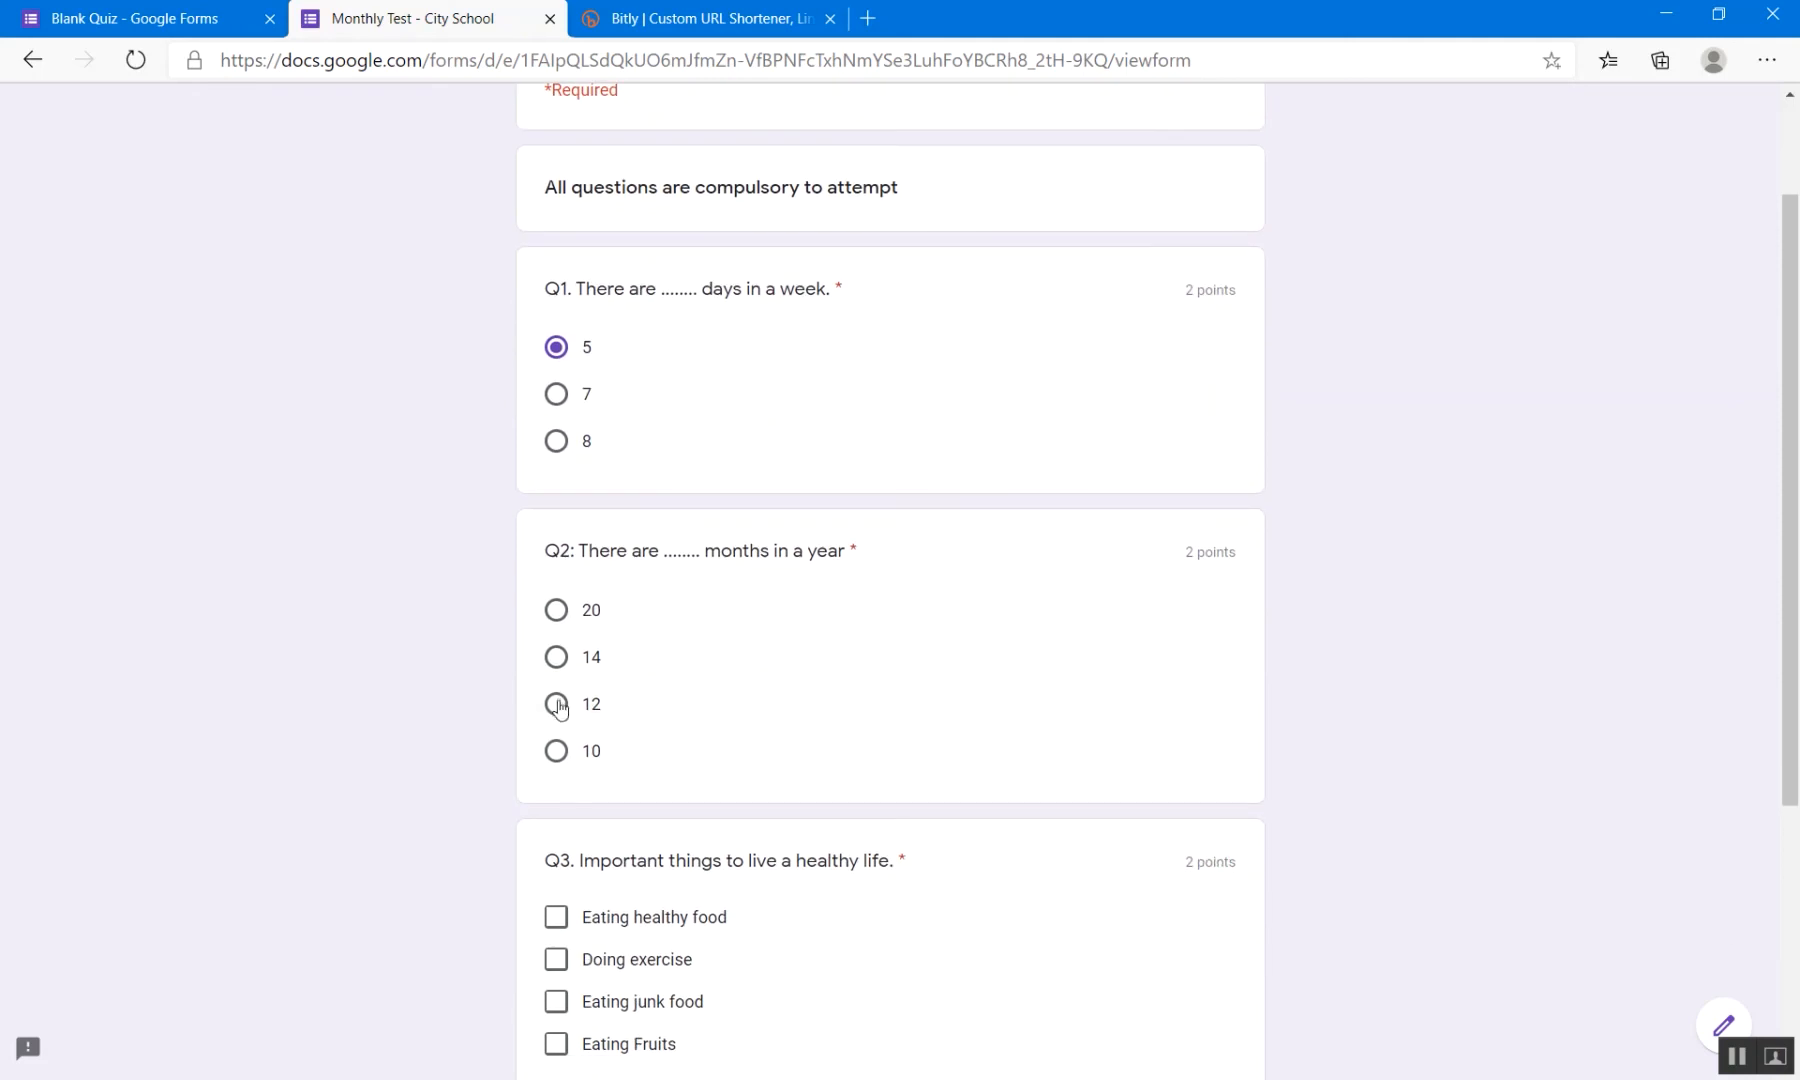
{"action": "left_click", "coordinate": [556, 704]}
{"action": "scroll", "coordinate": [715, 767], "scroll_direction": "down", "scroll_amount": 3}
{"action": "left_click", "coordinate": [556, 620]}
{"action": "left_click", "coordinate": [556, 660]}
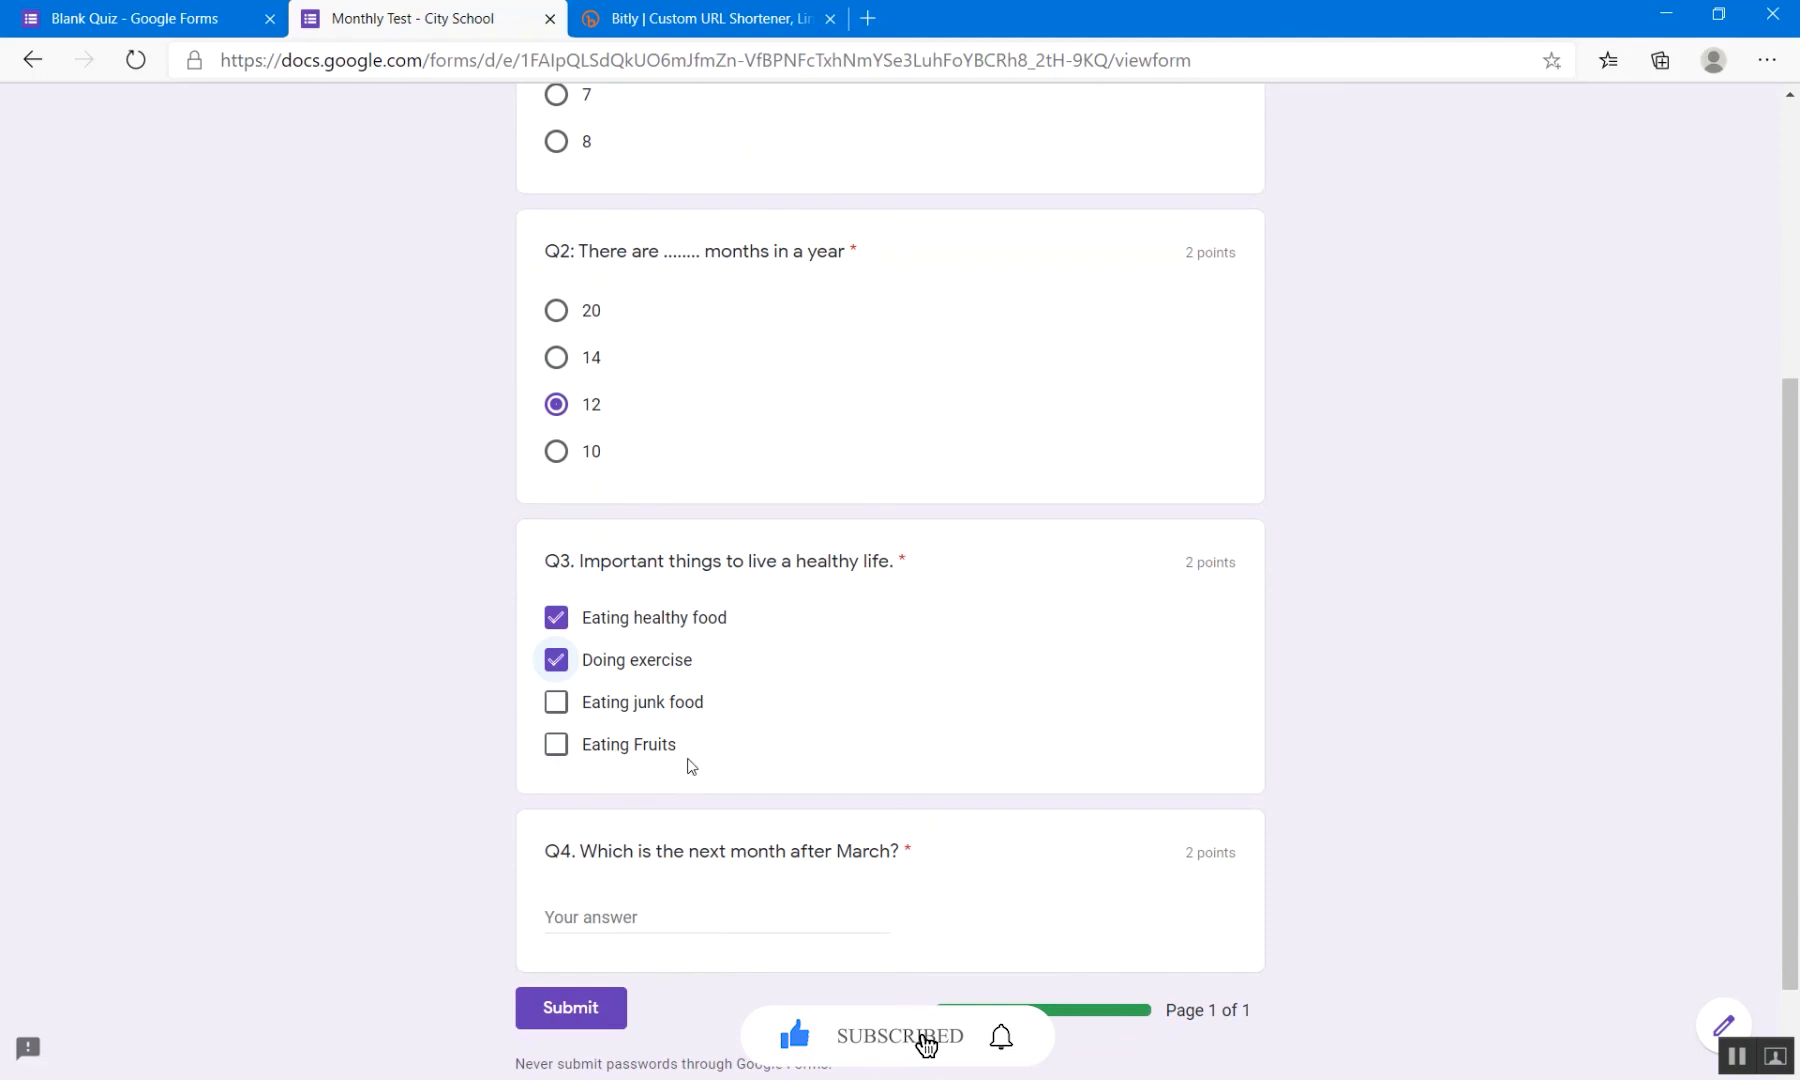
{"action": "scroll", "coordinate": [848, 760], "scroll_direction": "down", "scroll_amount": 2}
{"action": "left_click", "coordinate": [665, 802]}
{"action": "type", "text": "June"}
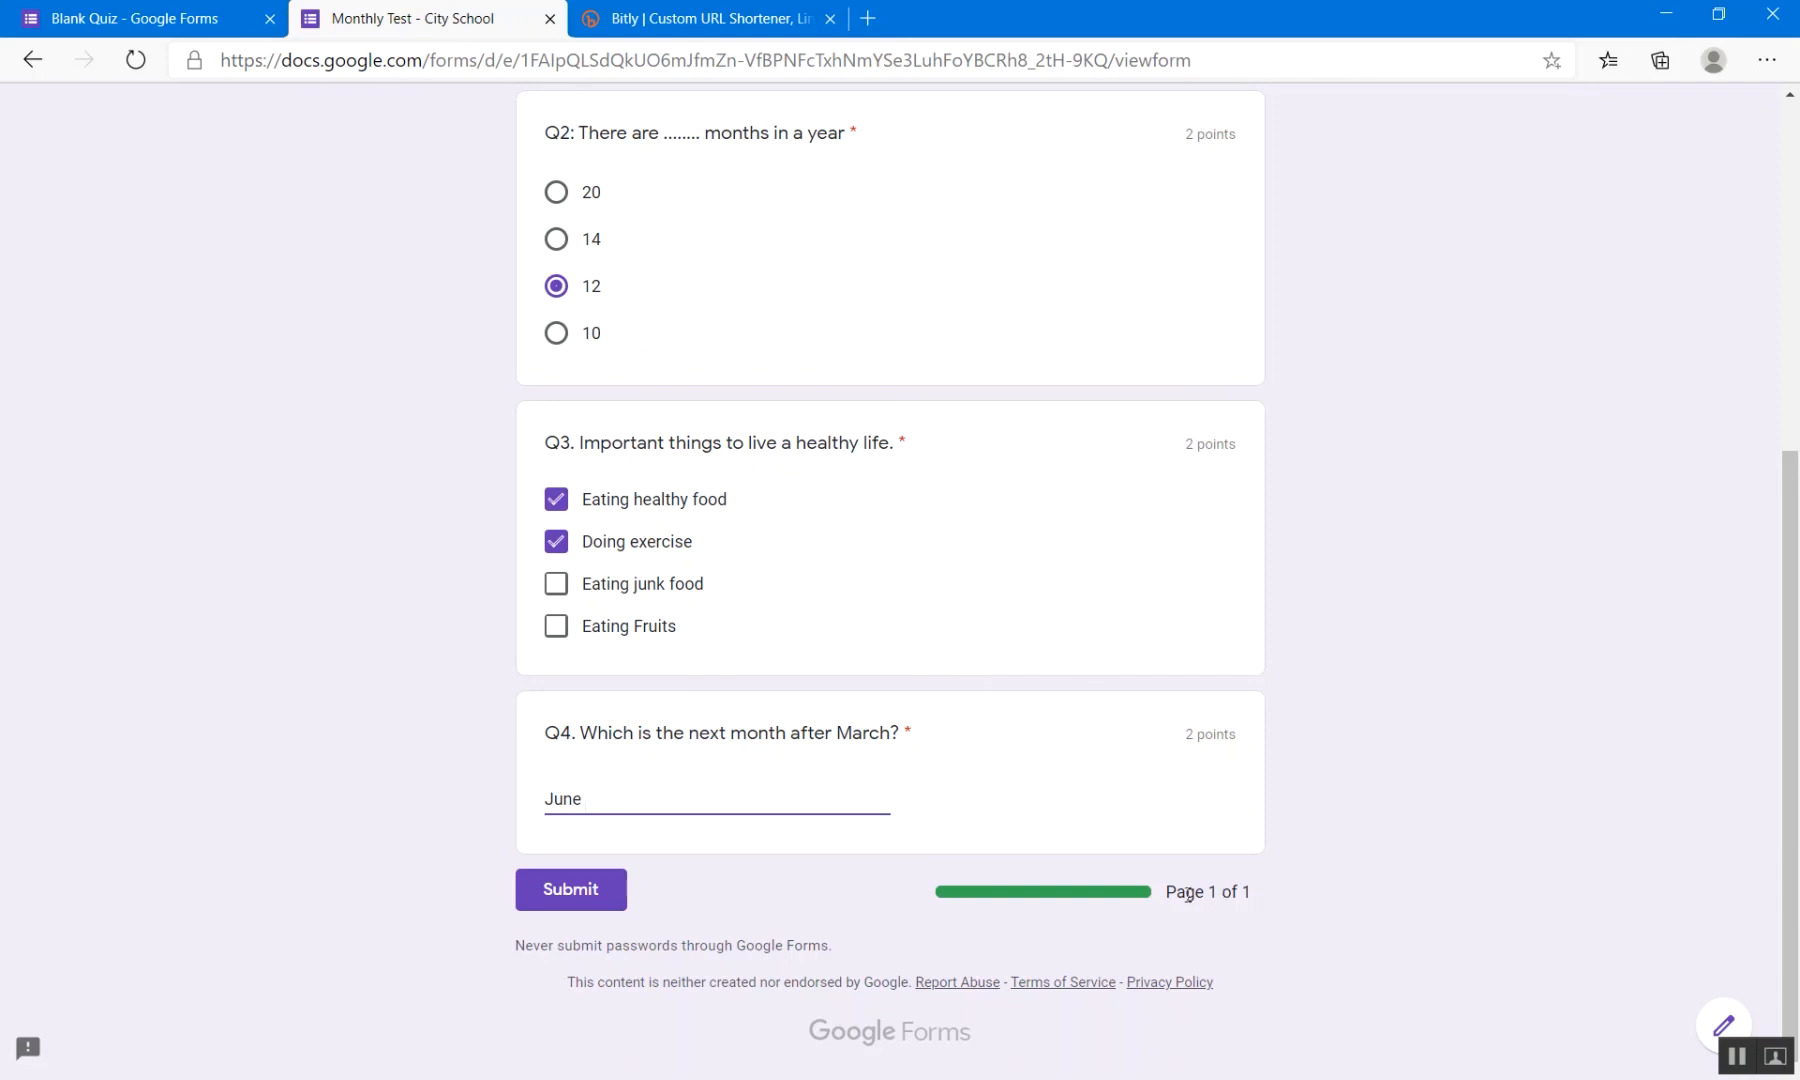
Step: Submit the quiz answers, view the score and return to the quiz editor
{"action": "left_click", "coordinate": [583, 902]}
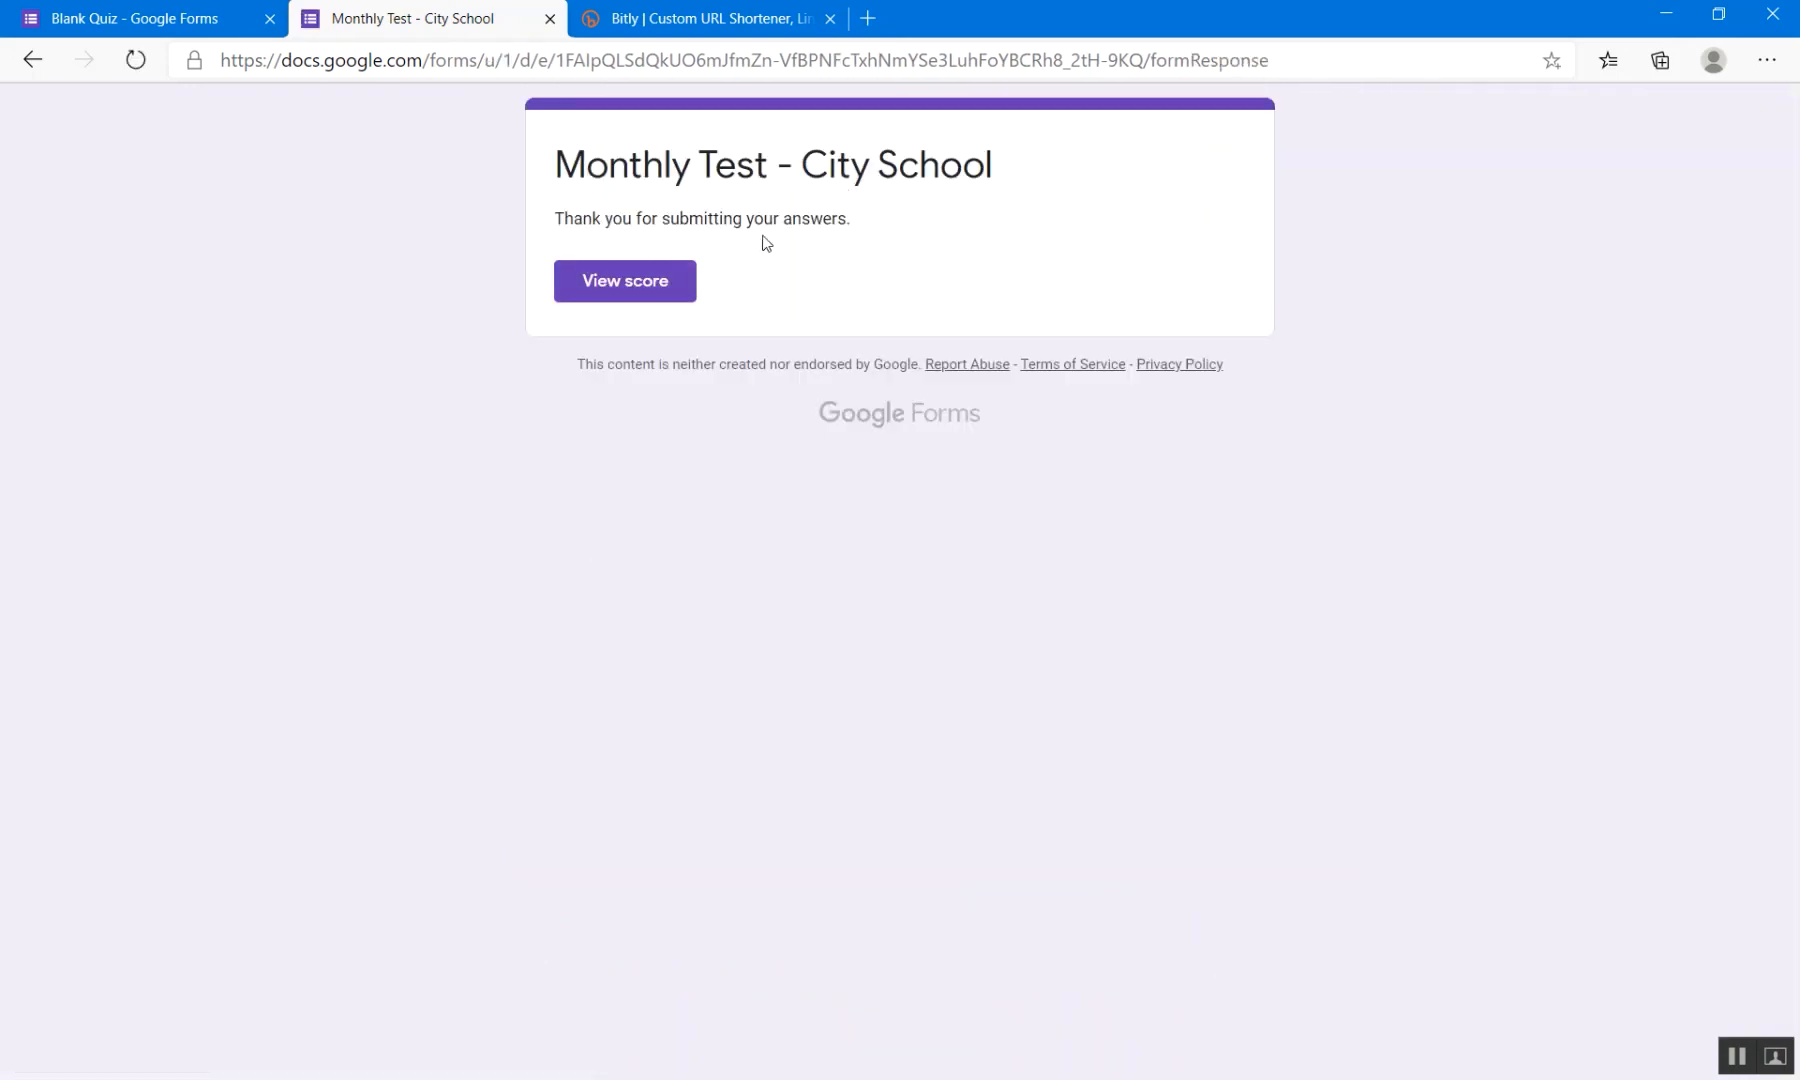
{"action": "left_click", "coordinate": [650, 287]}
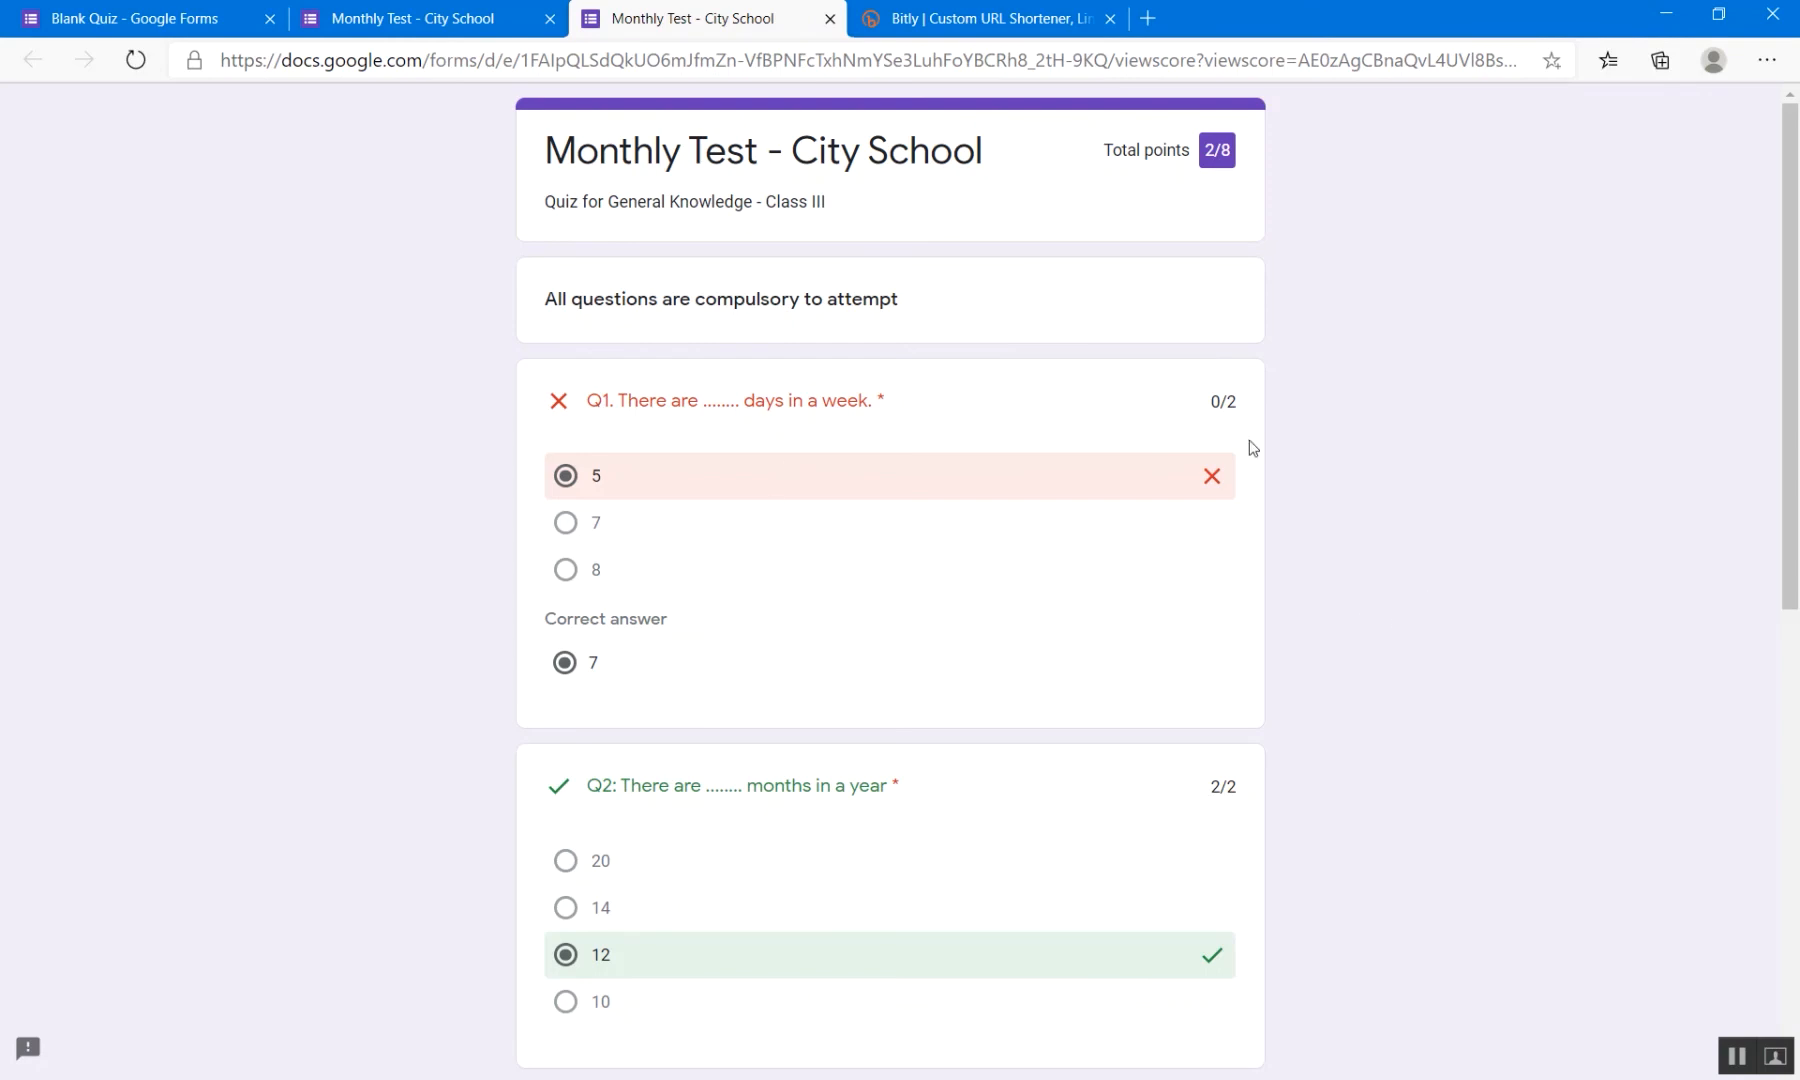
{"action": "left_click", "coordinate": [167, 27]}
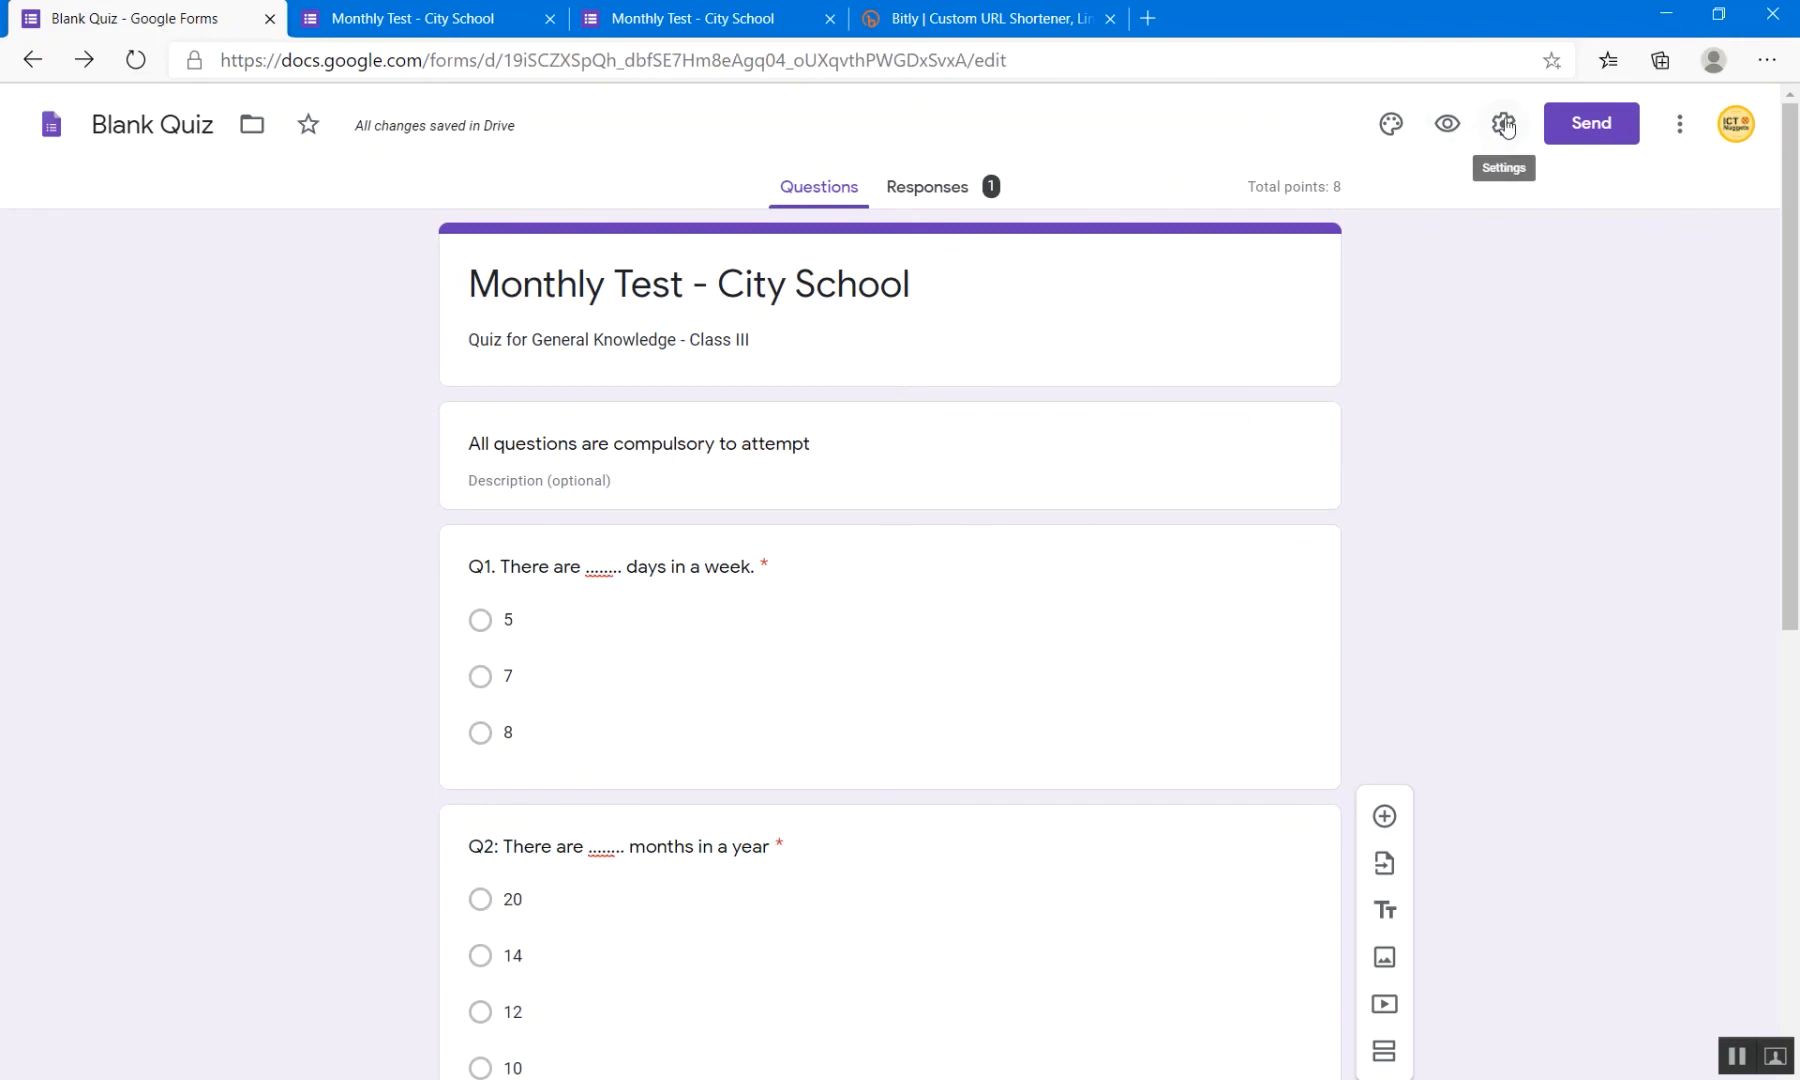
{"action": "left_click", "coordinate": [1502, 124]}
{"action": "left_click", "coordinate": [1148, 246]}
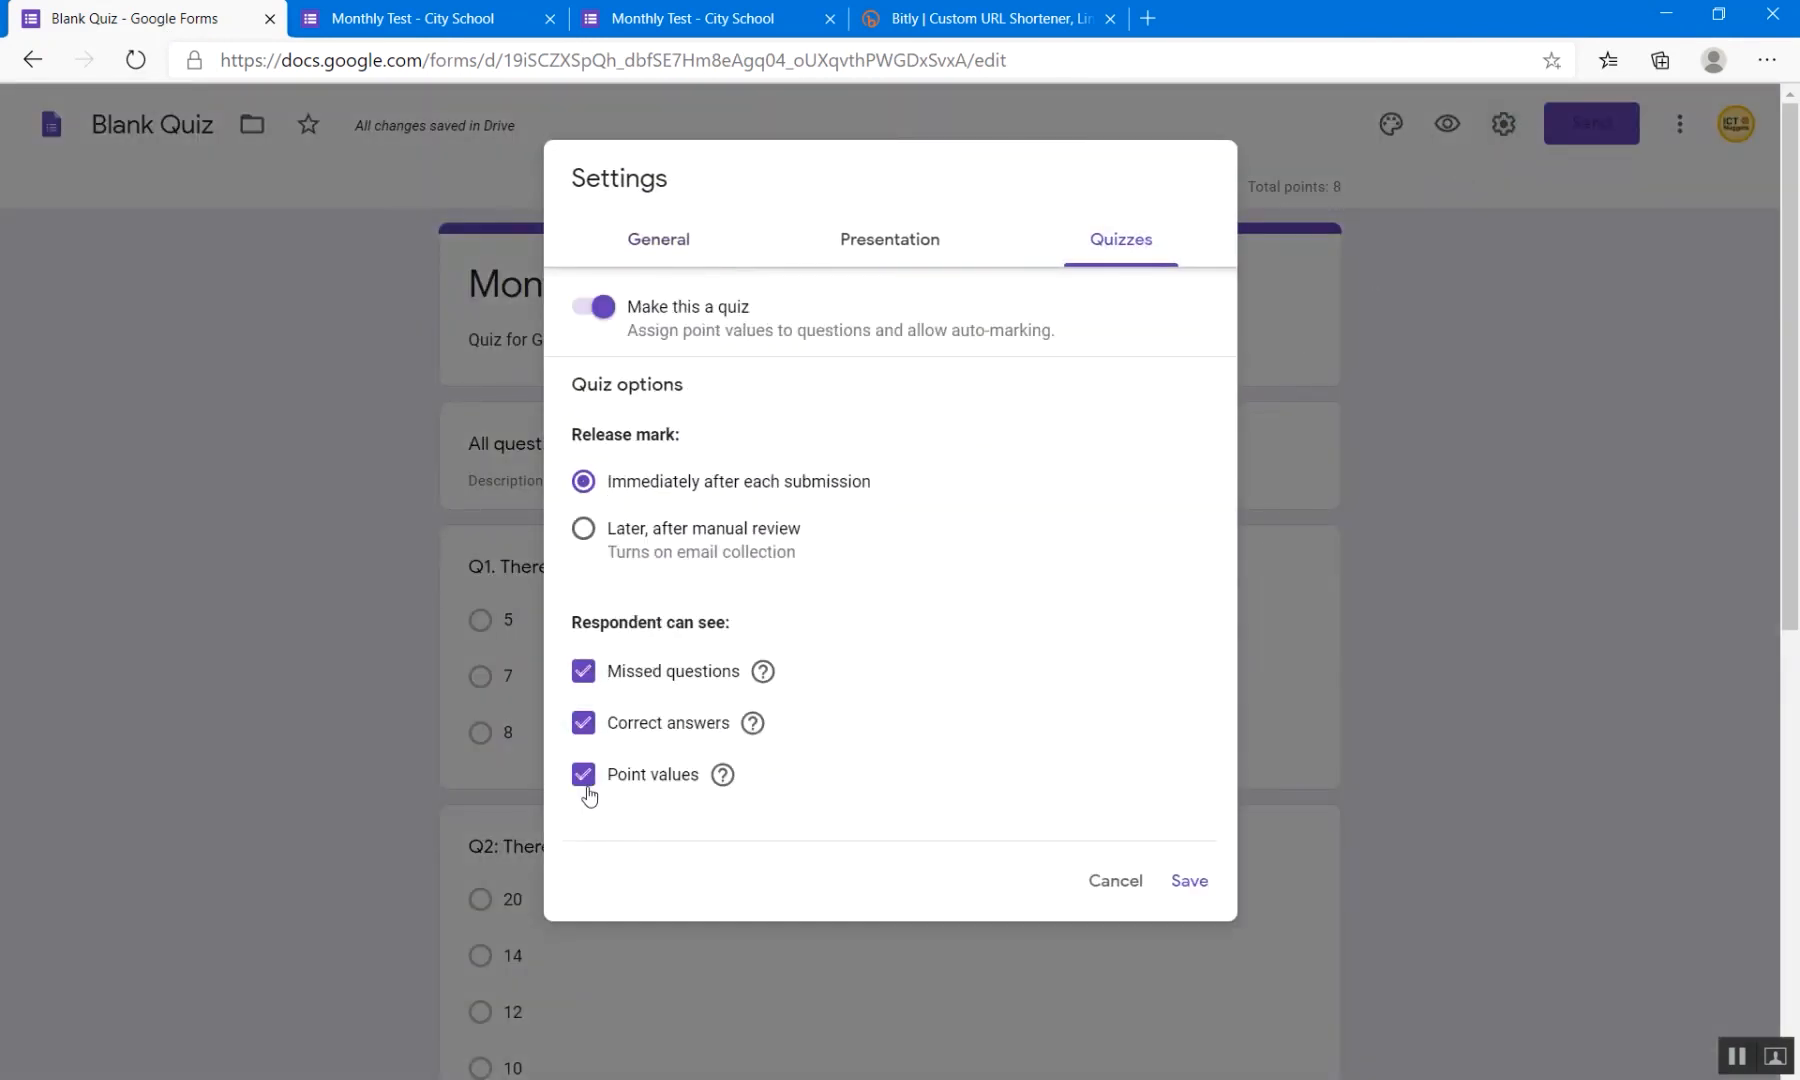
{"action": "left_click", "coordinate": [580, 672]}
{"action": "left_click", "coordinate": [575, 724]}
{"action": "left_click", "coordinate": [580, 777]}
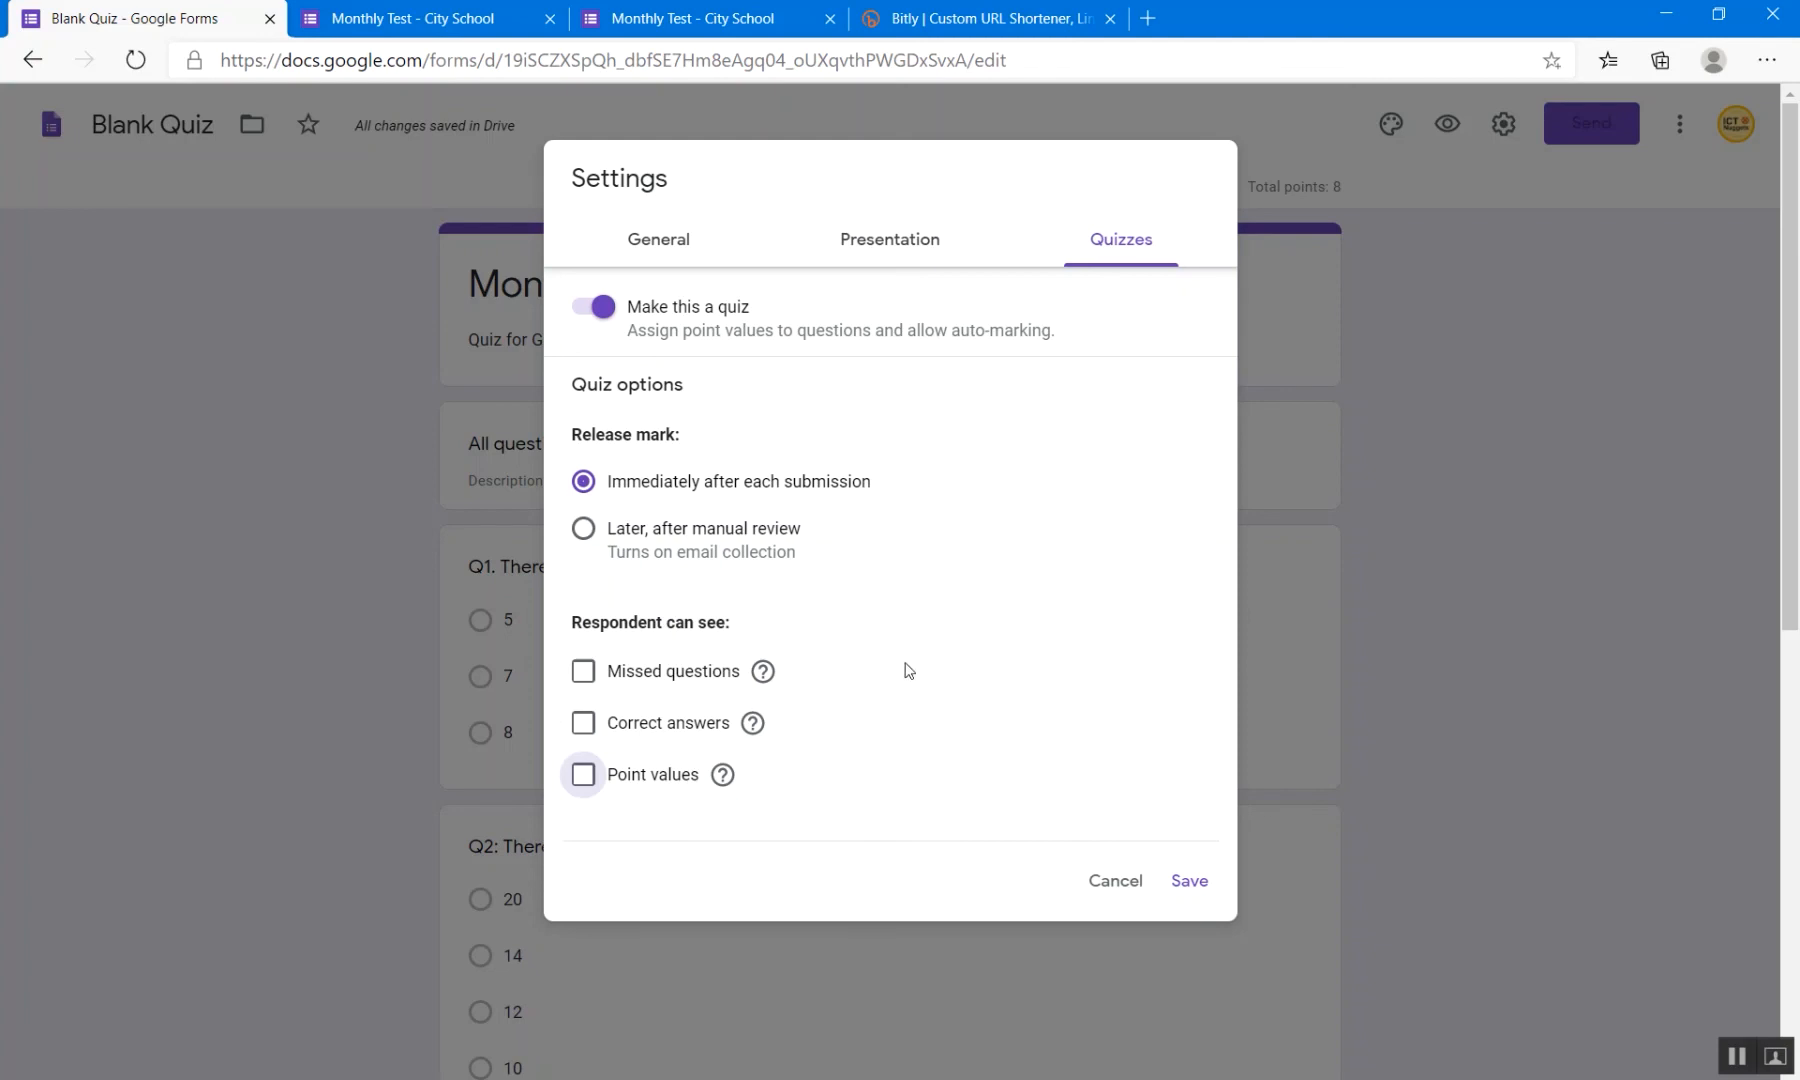
{"action": "left_click", "coordinate": [1113, 886]}
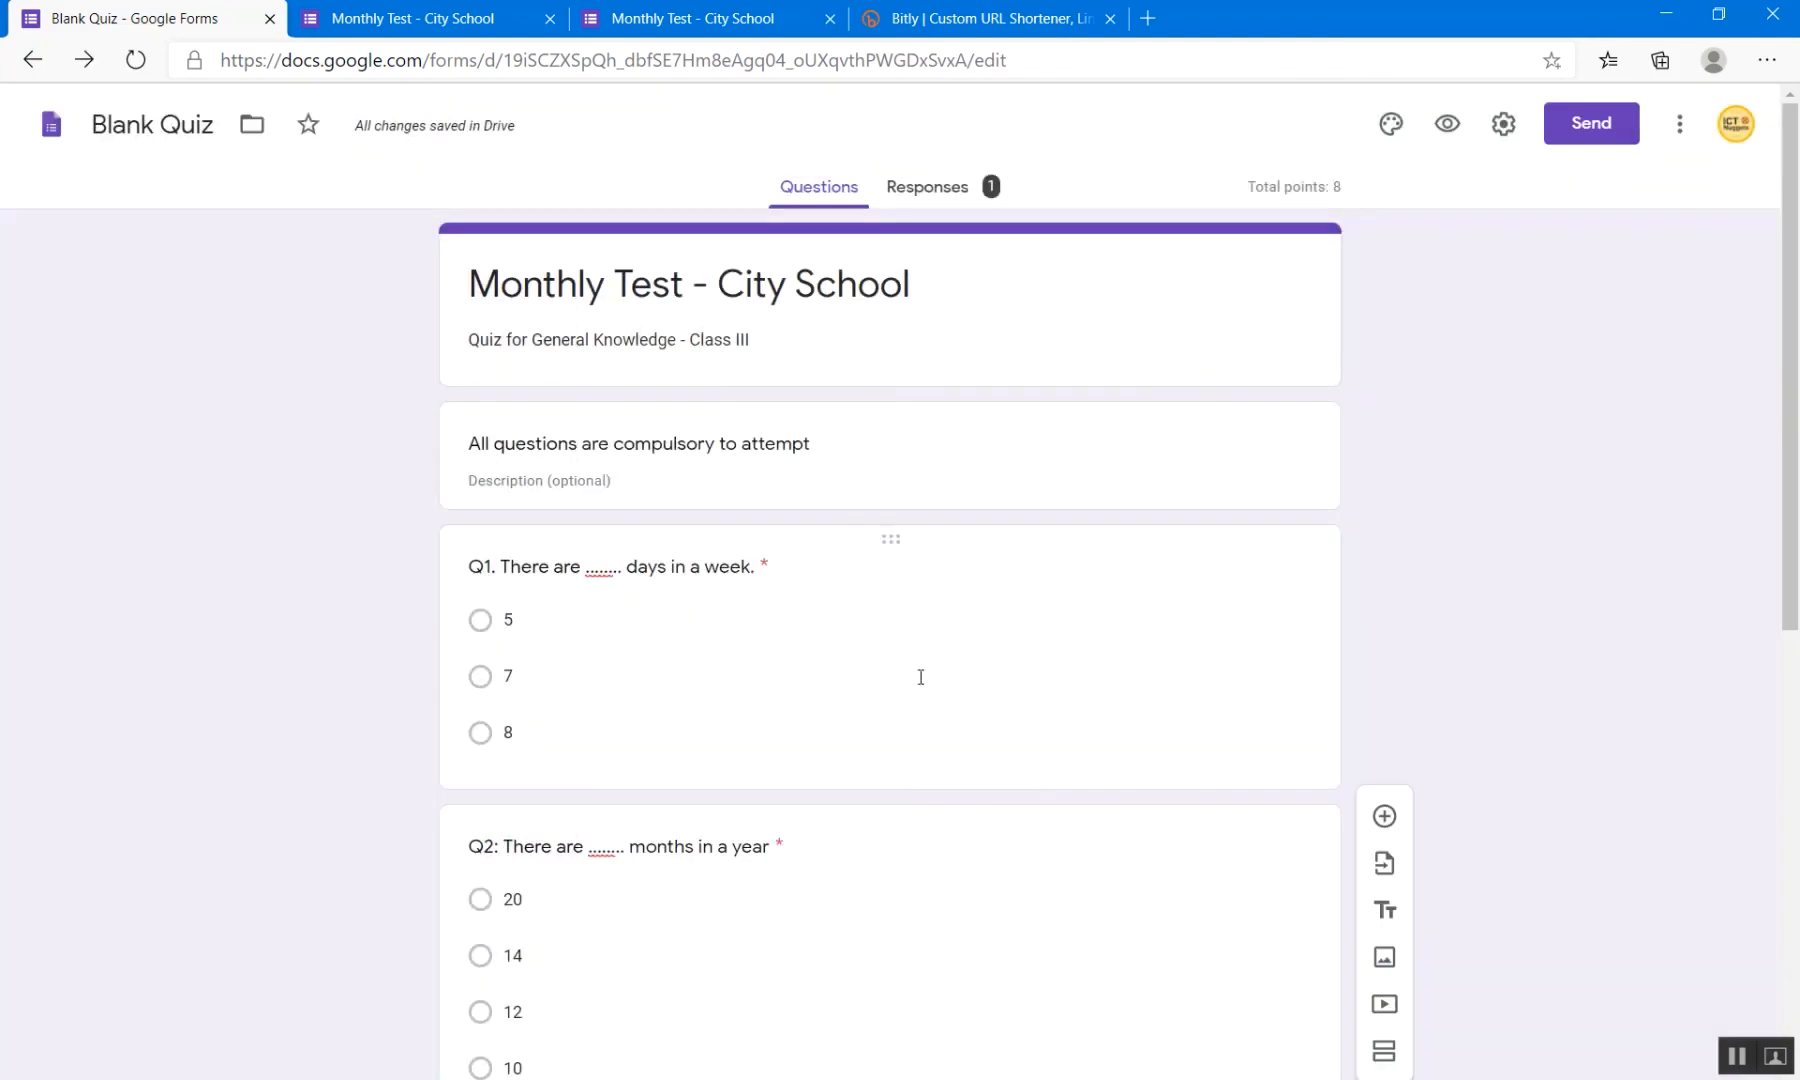
Step: Review the quiz's response summary, including the score insights, frequently missed questions and the answer charts for each question
{"action": "left_click", "coordinate": [946, 190]}
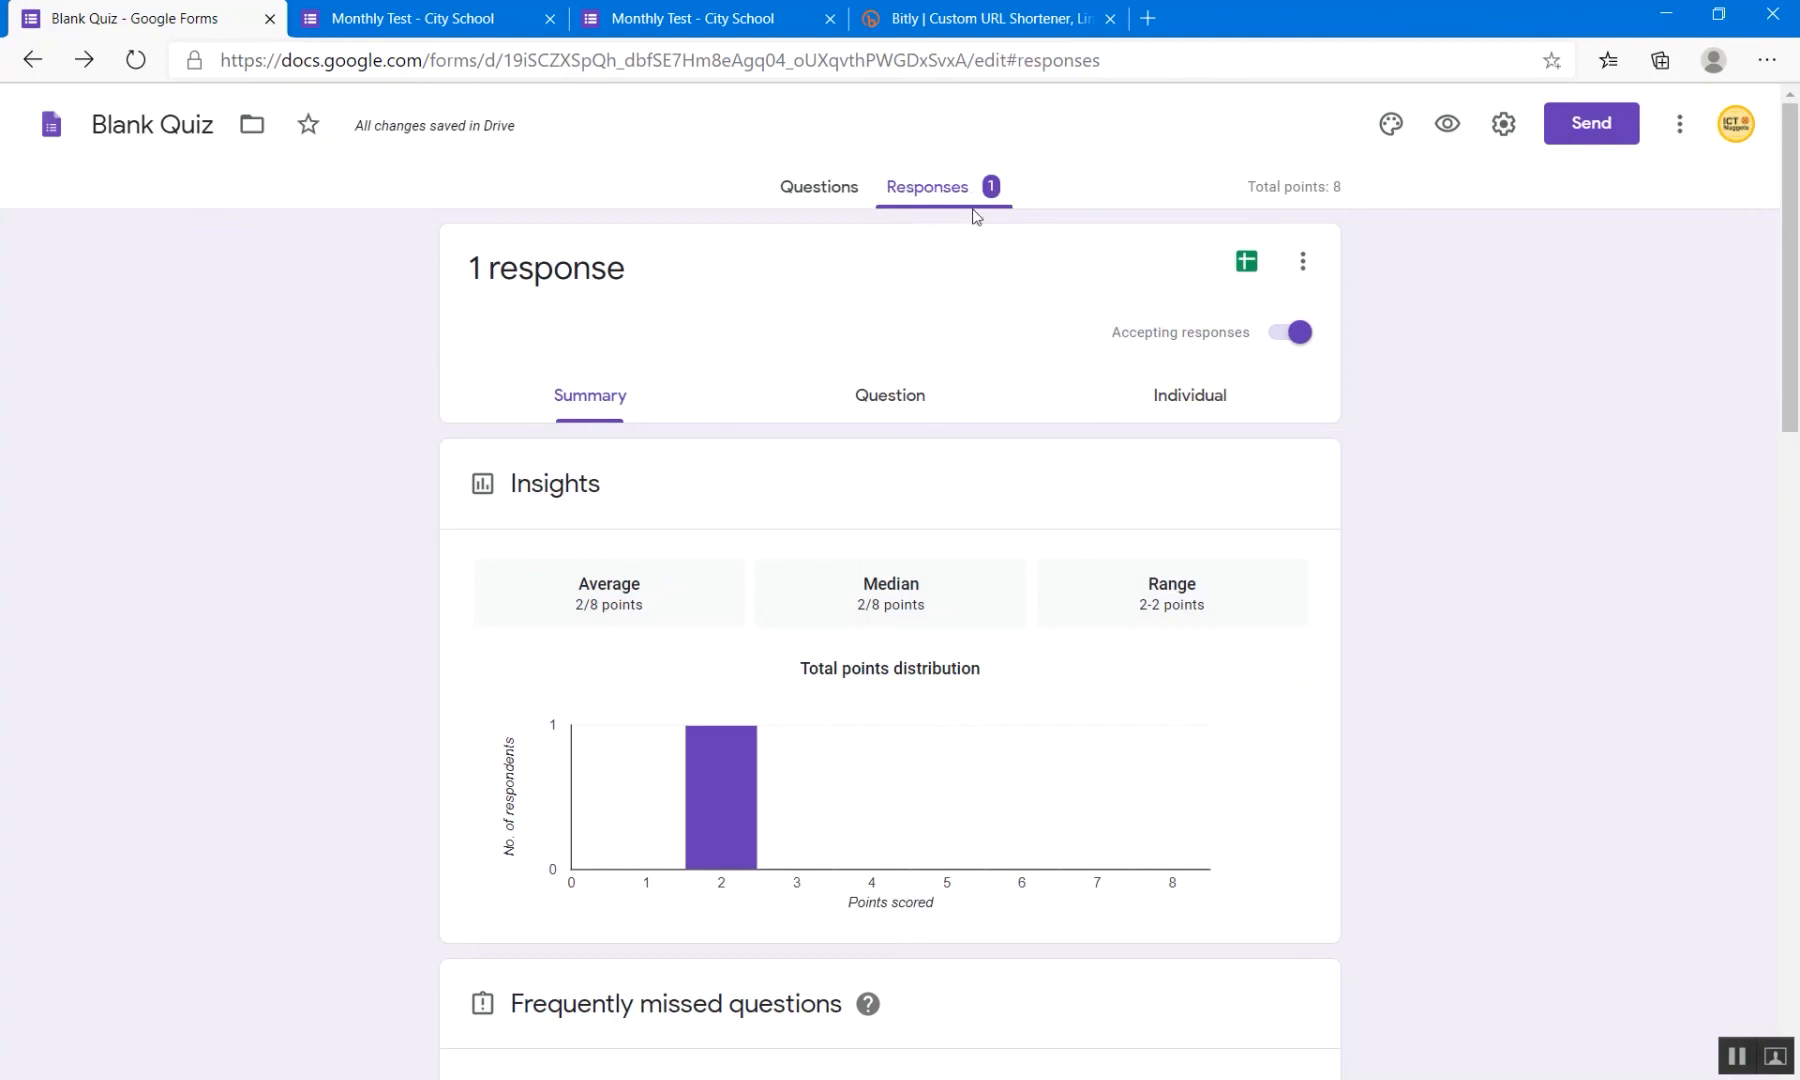
{"action": "scroll", "coordinate": [775, 537], "scroll_direction": "down", "scroll_amount": 1}
{"action": "scroll", "coordinate": [773, 535], "scroll_direction": "down", "scroll_amount": 11}
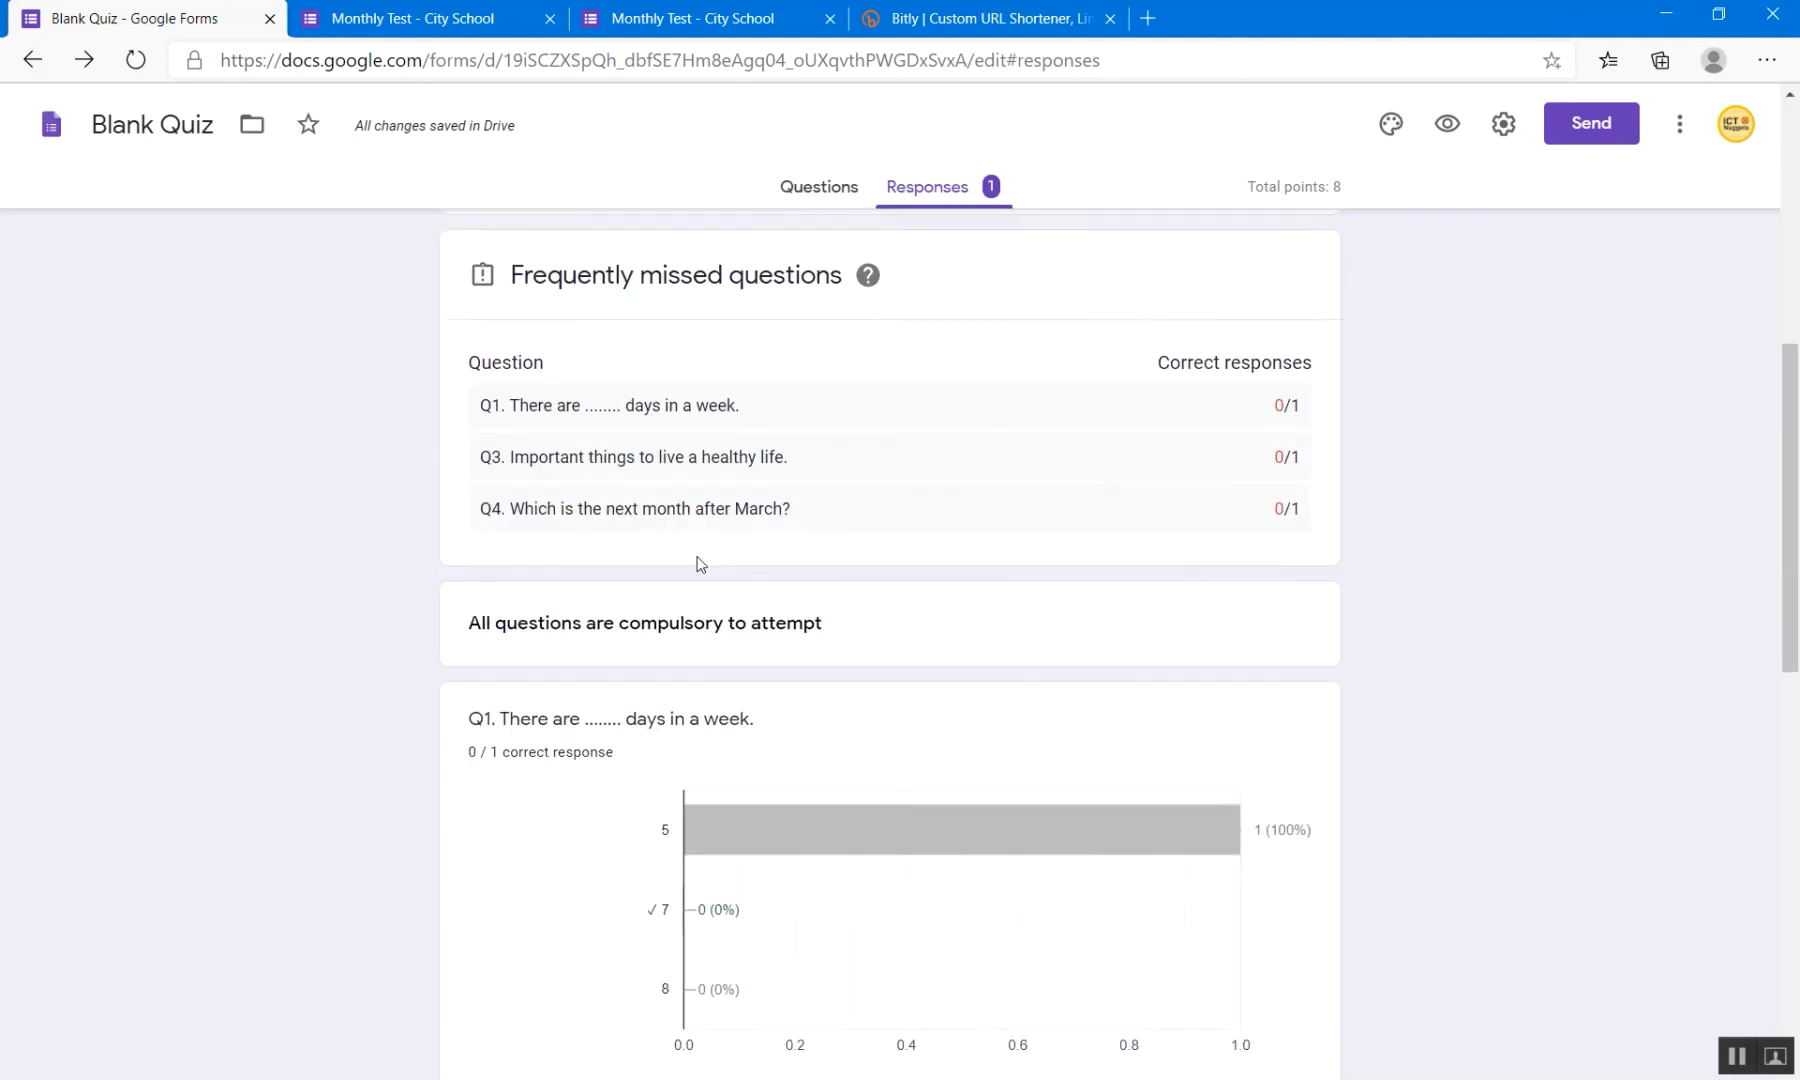
{"action": "scroll", "coordinate": [688, 571], "scroll_direction": "down", "scroll_amount": 7}
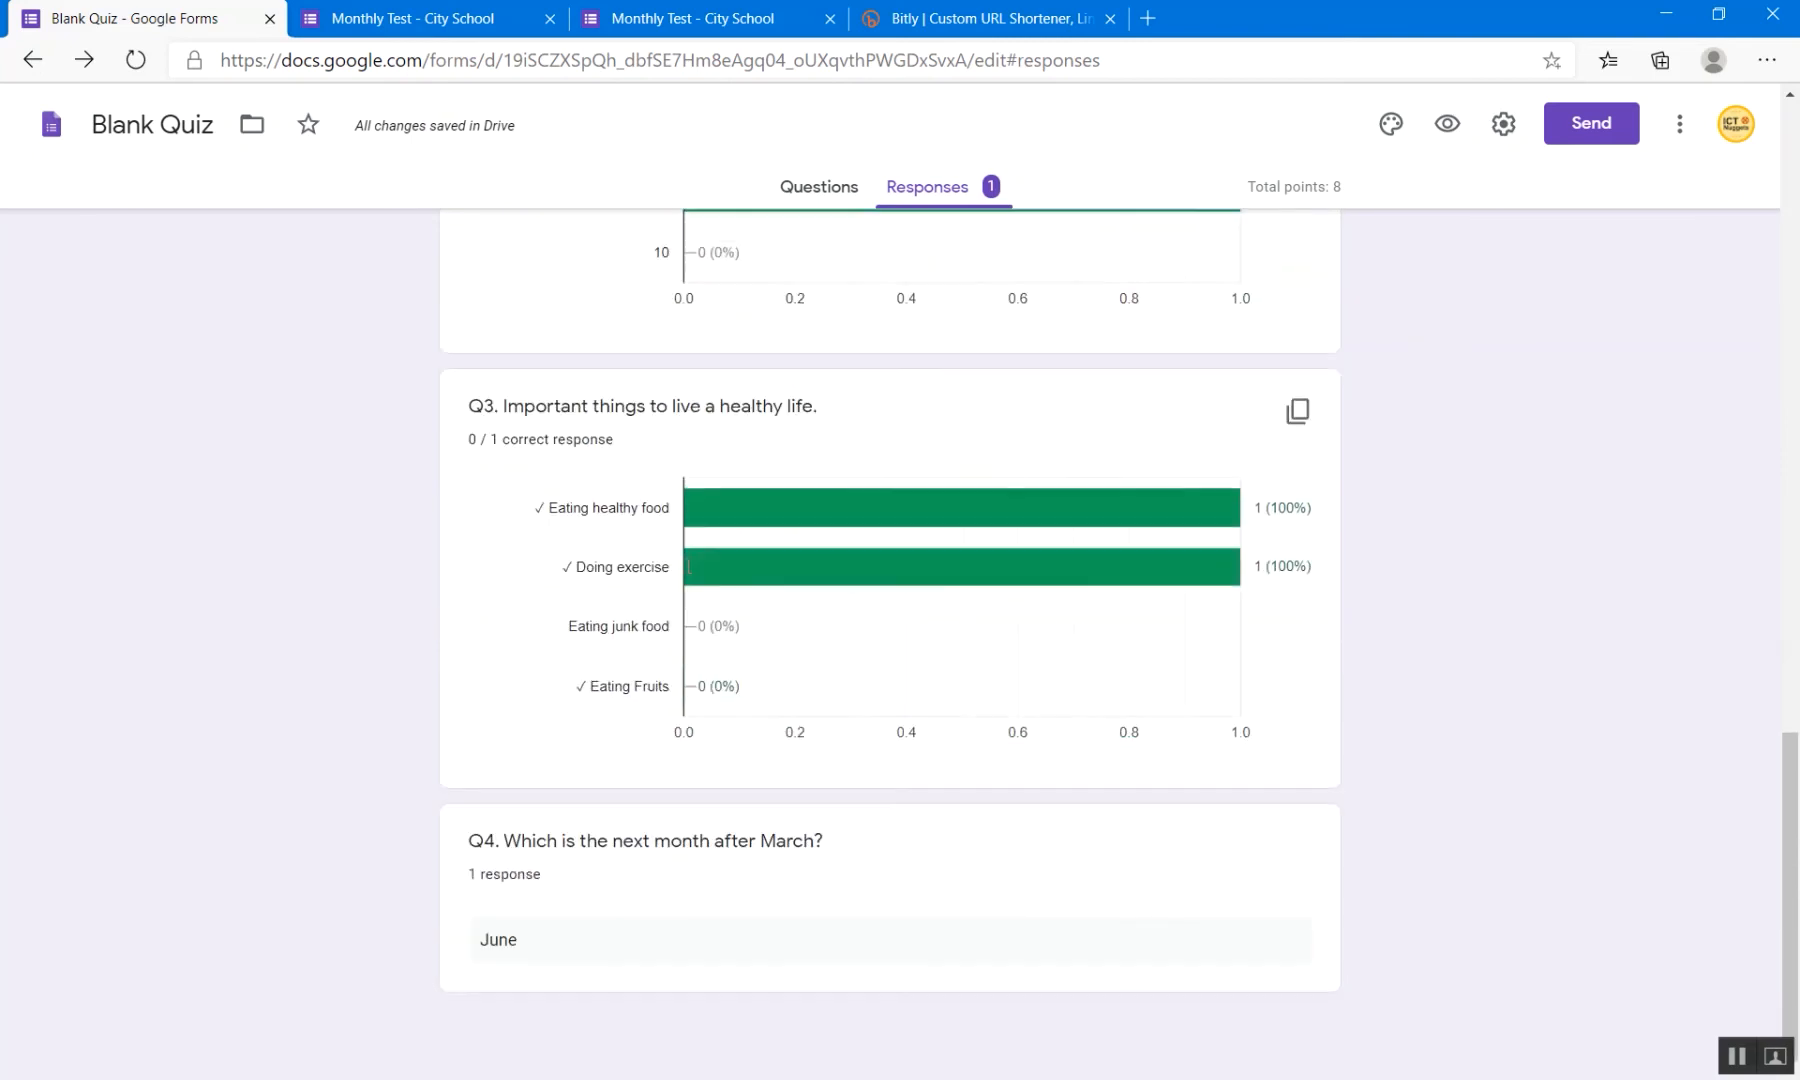
{"action": "scroll", "coordinate": [583, 766], "scroll_direction": "up", "scroll_amount": 18}
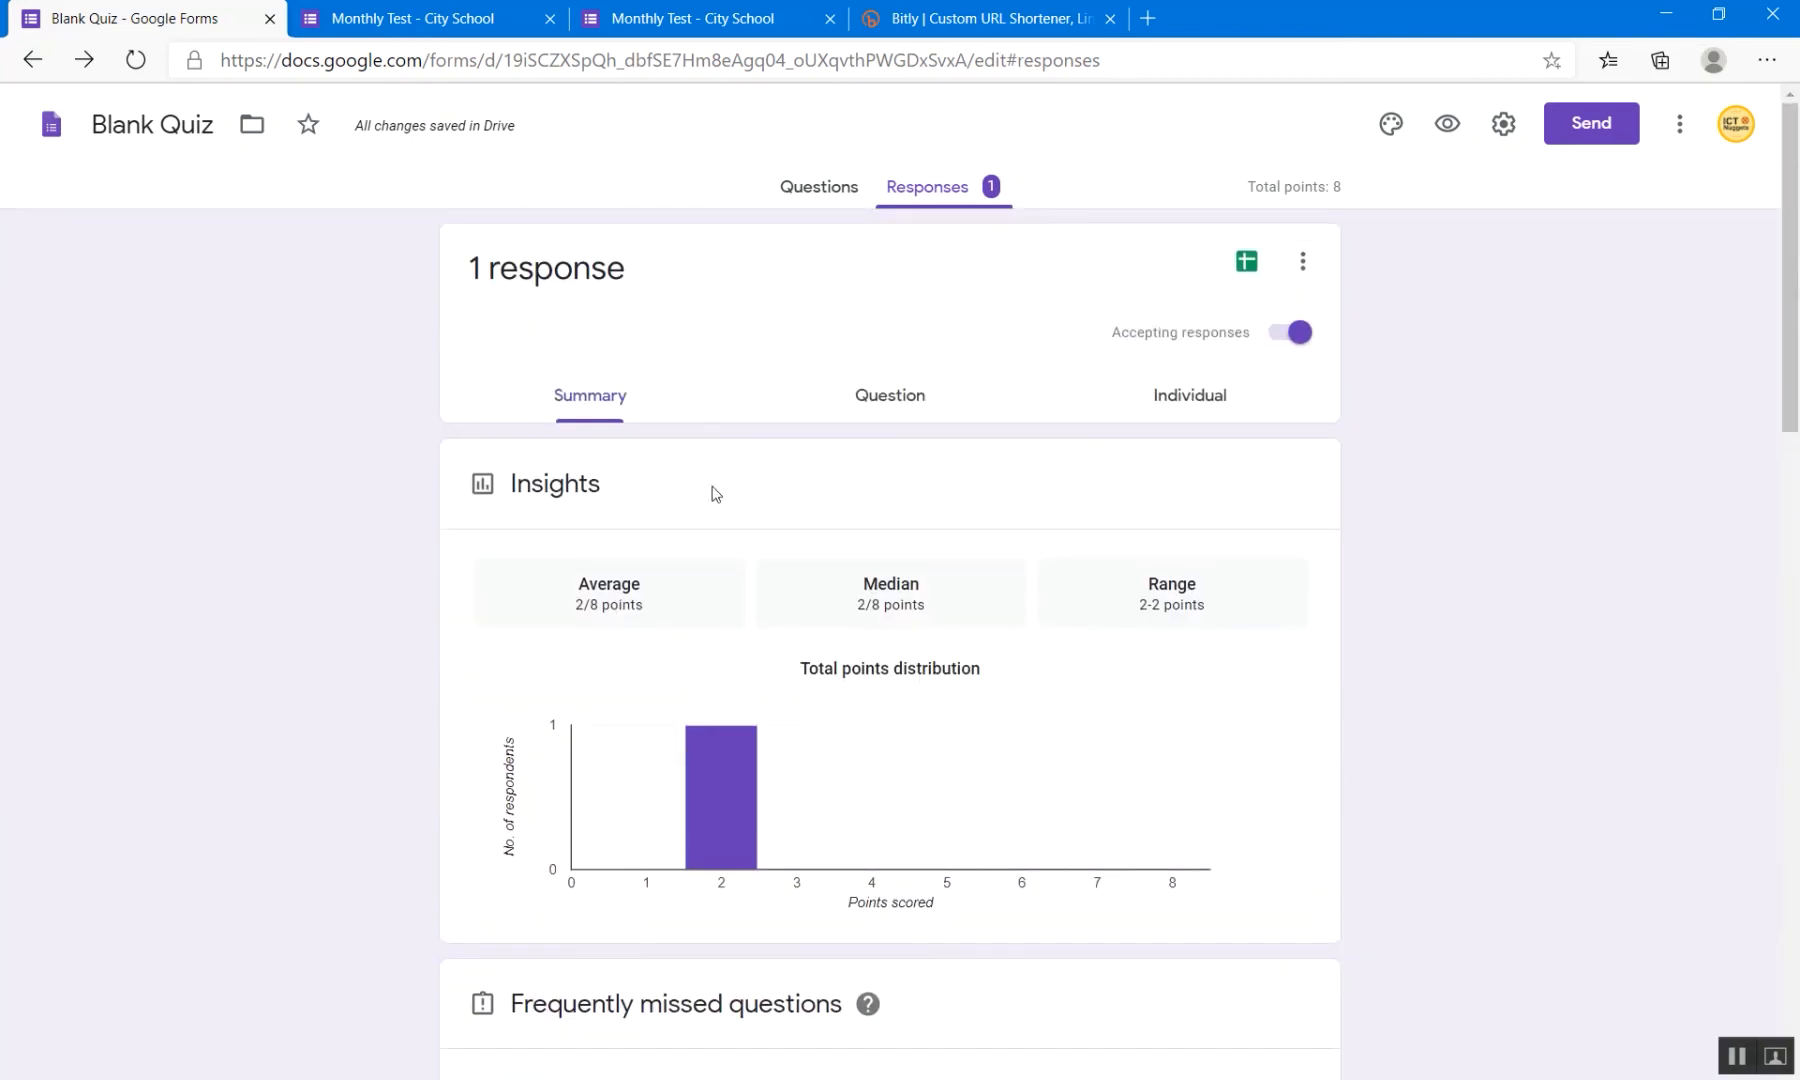
{"action": "scroll", "coordinate": [1169, 695], "scroll_direction": "down", "scroll_amount": 4}
{"action": "scroll", "coordinate": [1169, 695], "scroll_direction": "up", "scroll_amount": 4}
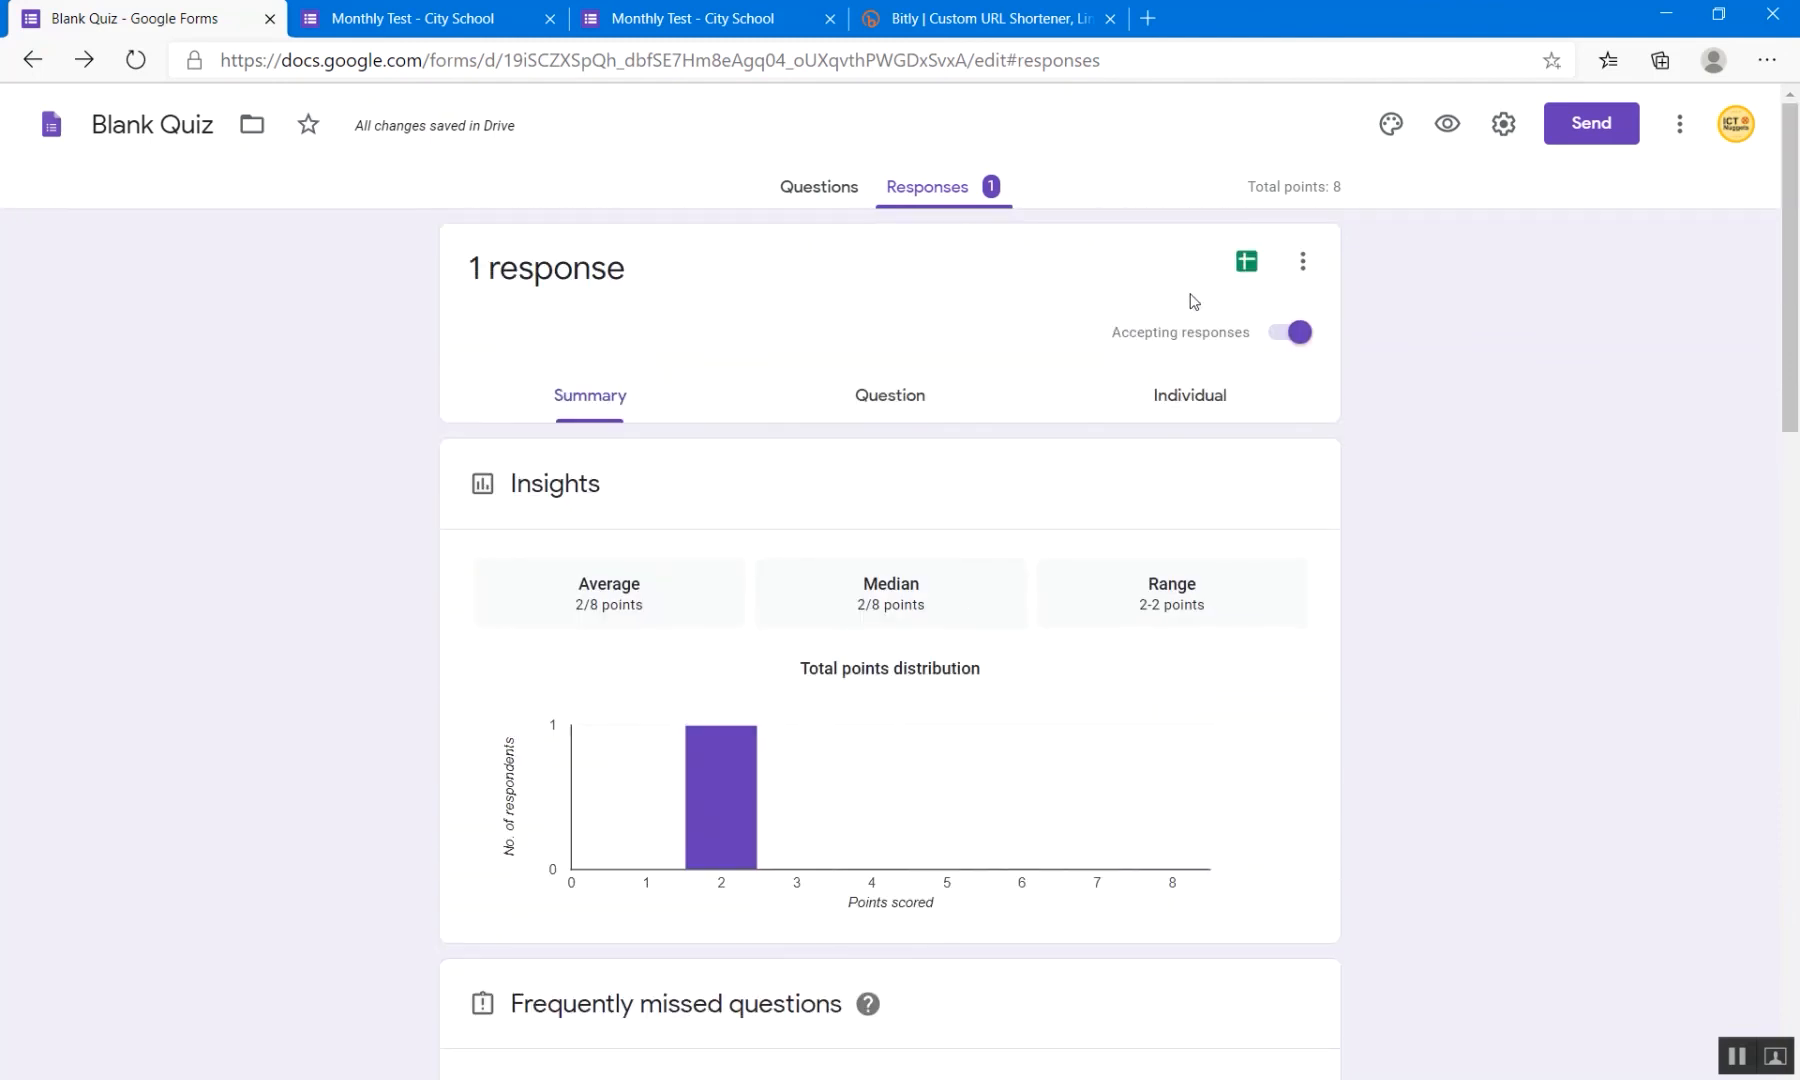
Step: Create a new spreadsheet named "Blank Quiz (Responses)" as the destination for the quiz responses
{"action": "left_click", "coordinate": [1246, 266]}
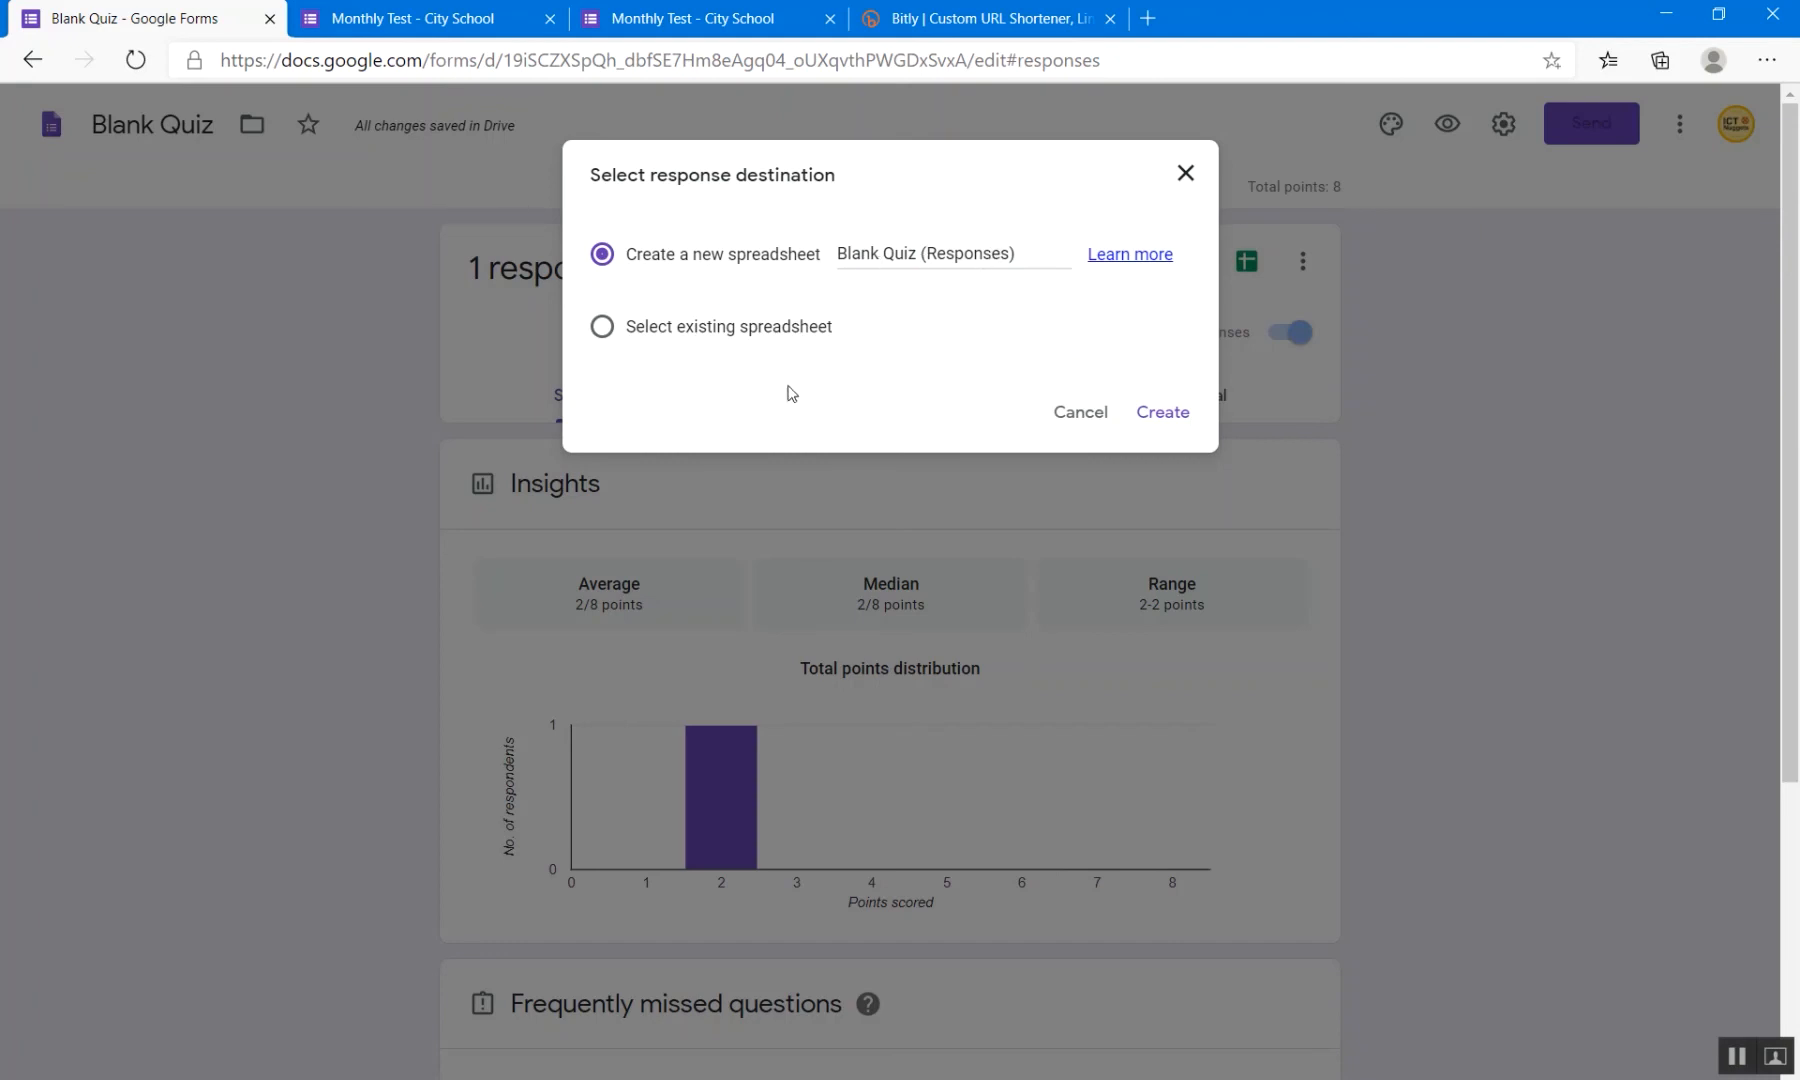
{"action": "left_click", "coordinate": [1165, 415]}
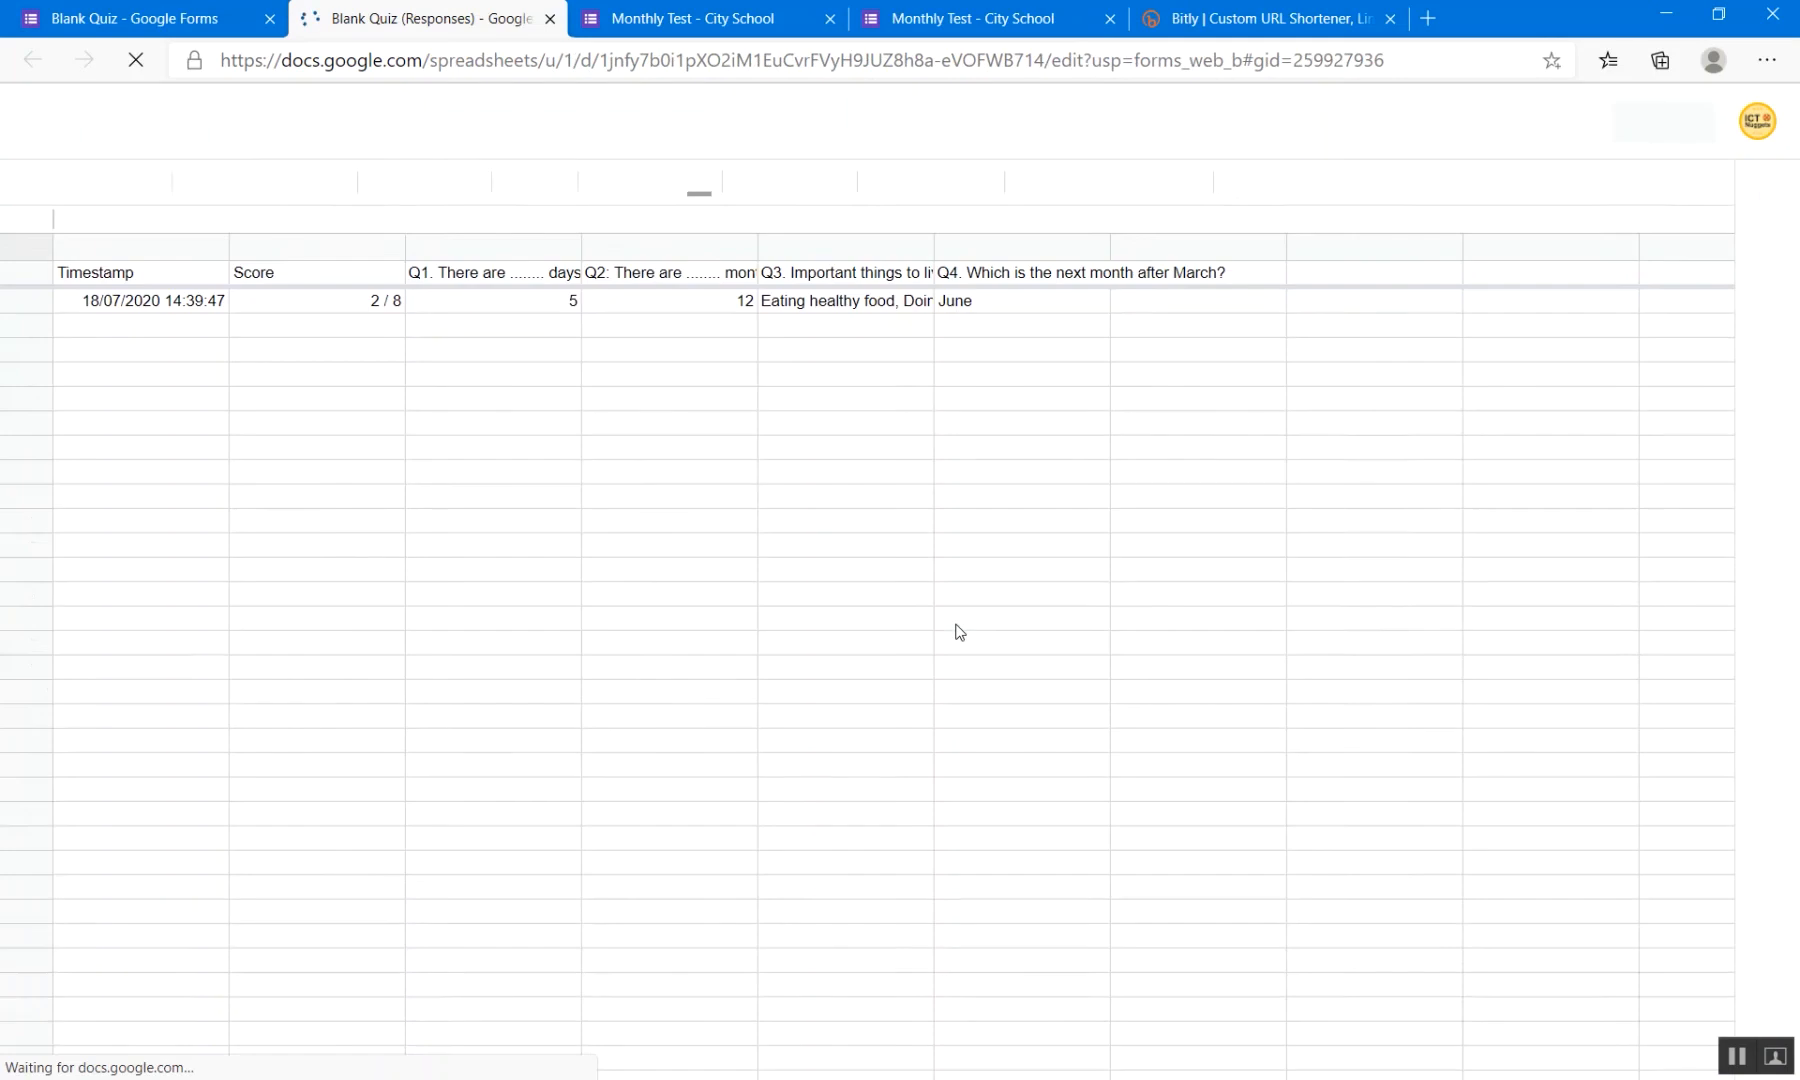
Step: Examine the timestamp, score and Q1 to Q4 answers in the spreadsheet's response row, and return to the quiz's questions in Google Forms
{"action": "left_click", "coordinate": [136, 313]}
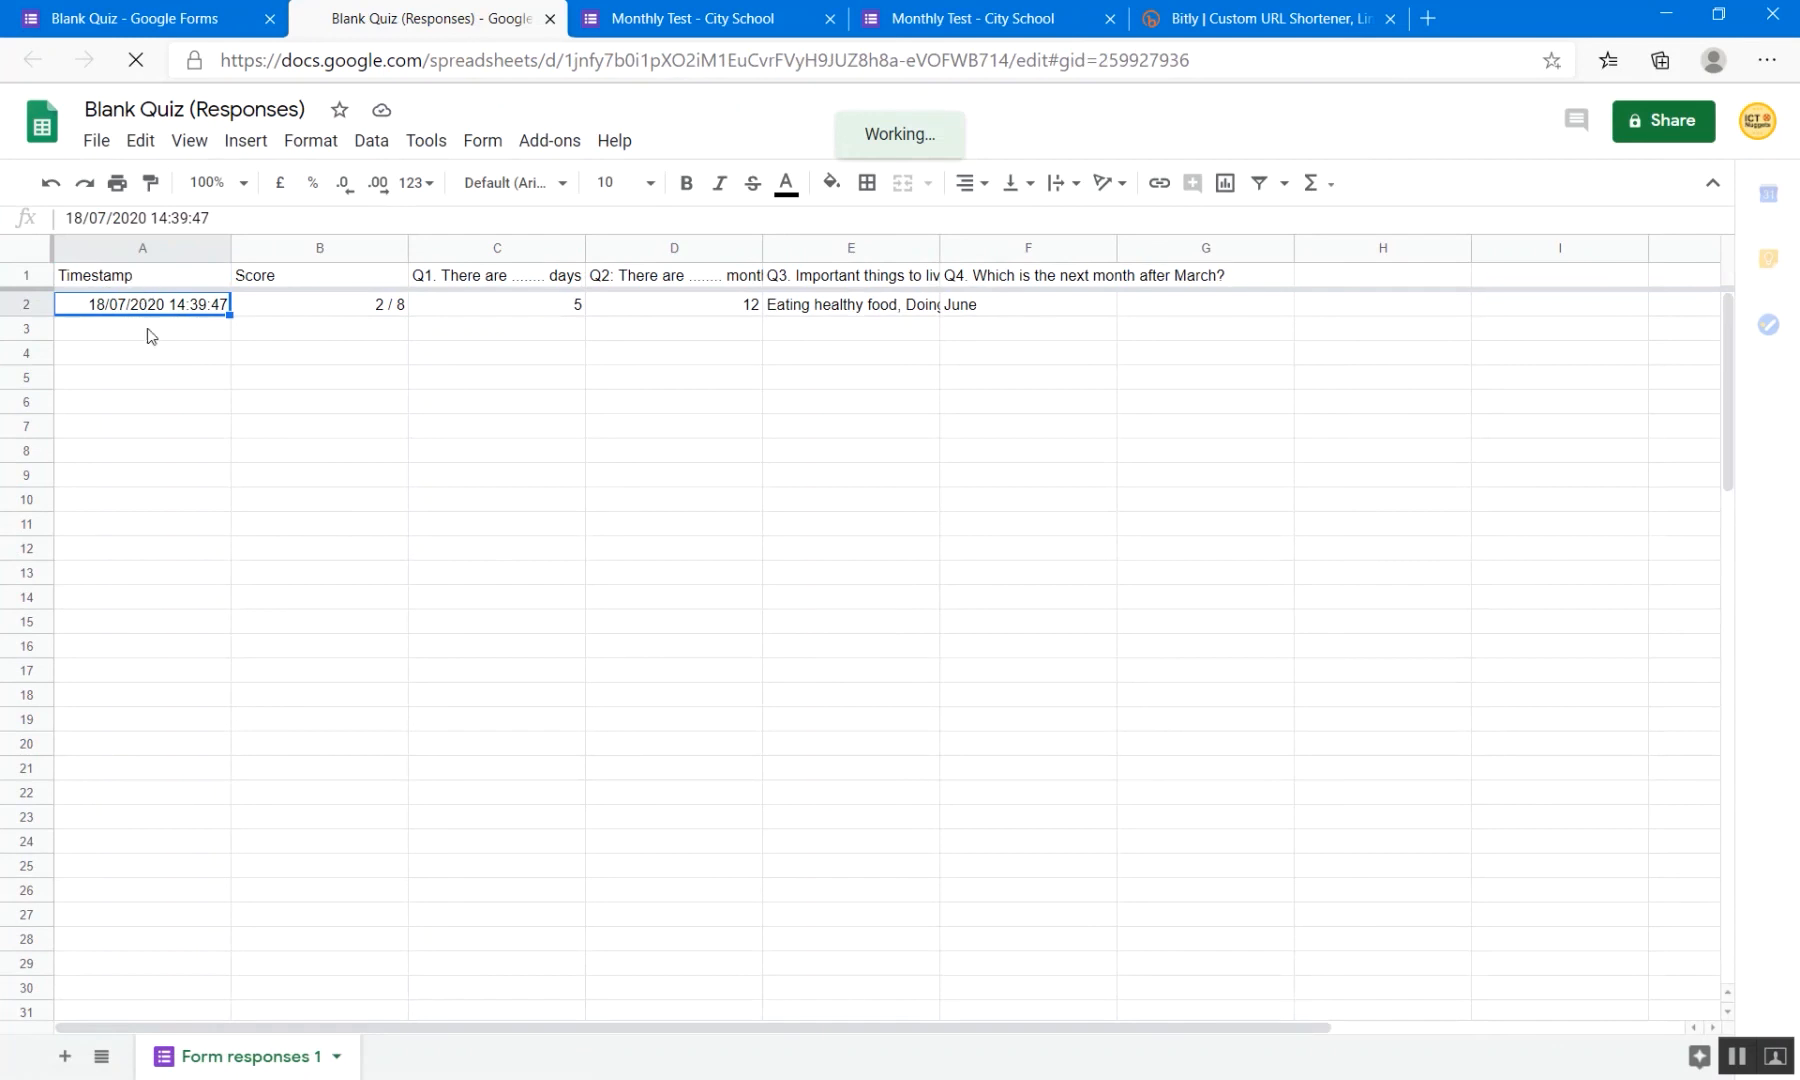
{"action": "left_click", "coordinate": [354, 310]}
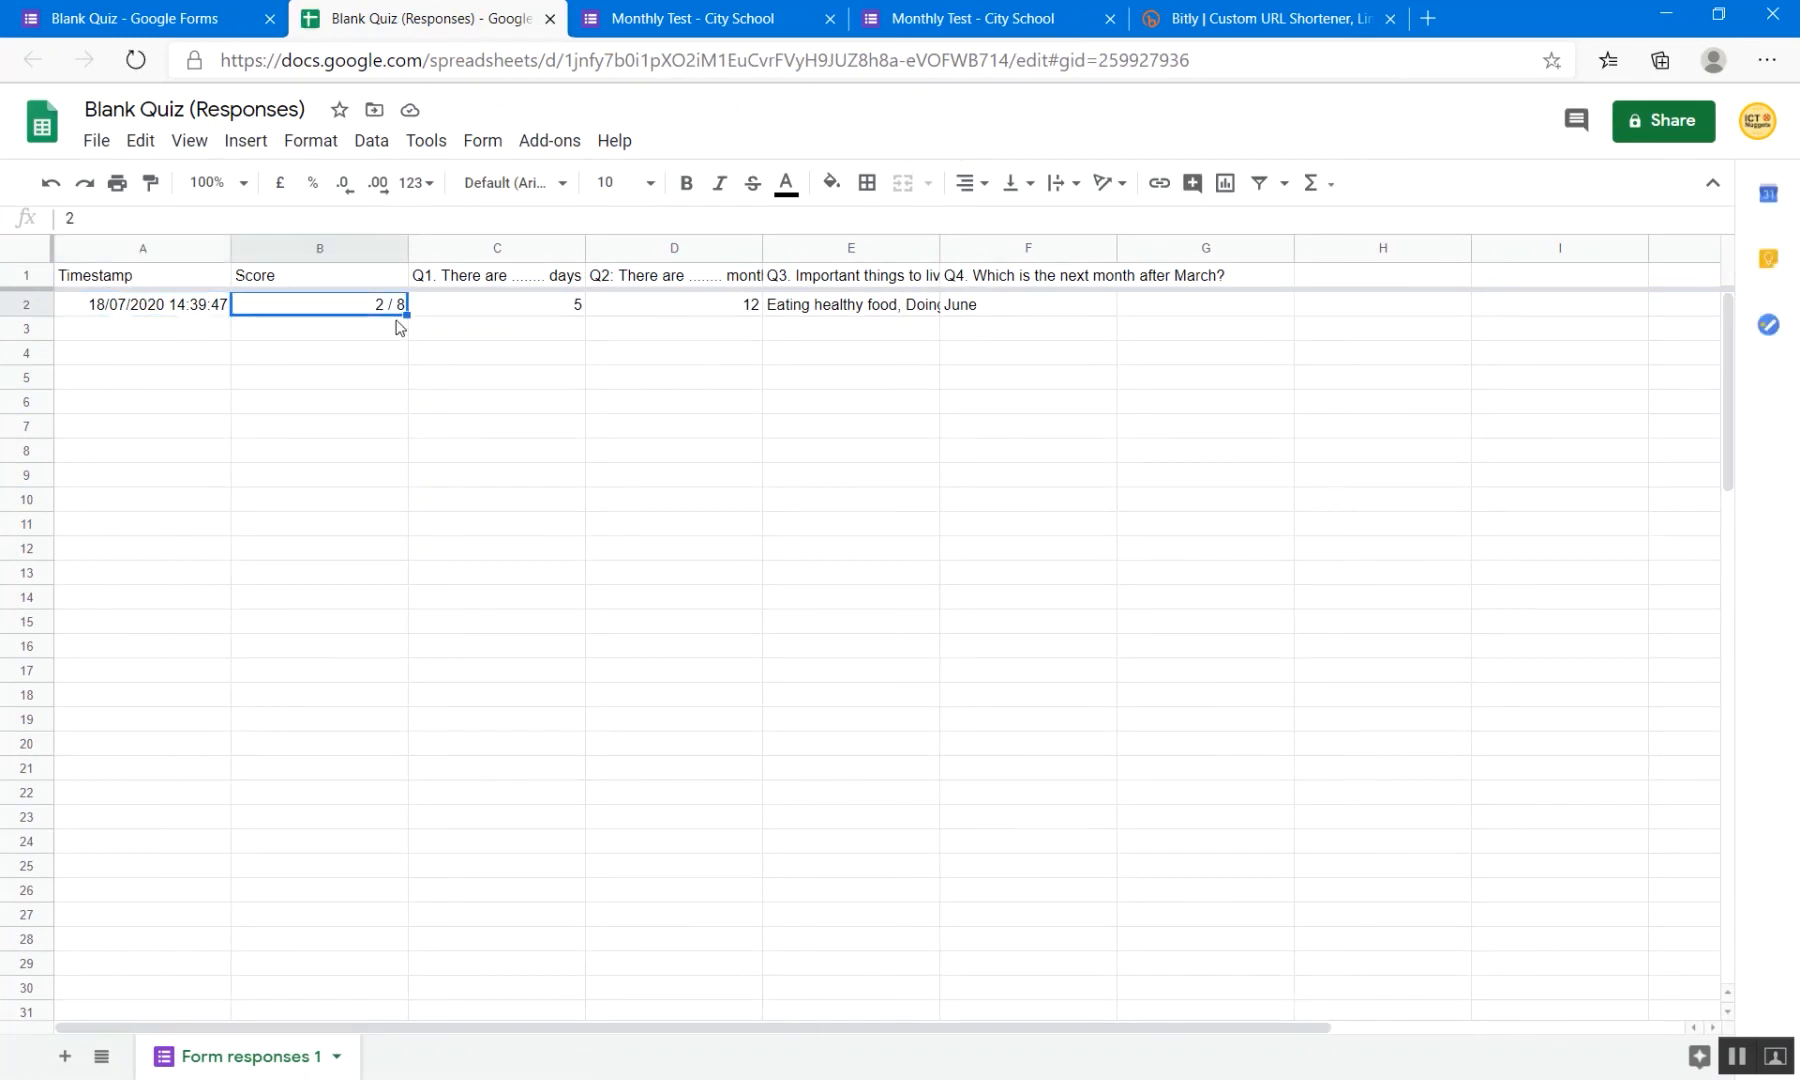
{"action": "left_click", "coordinate": [518, 308]}
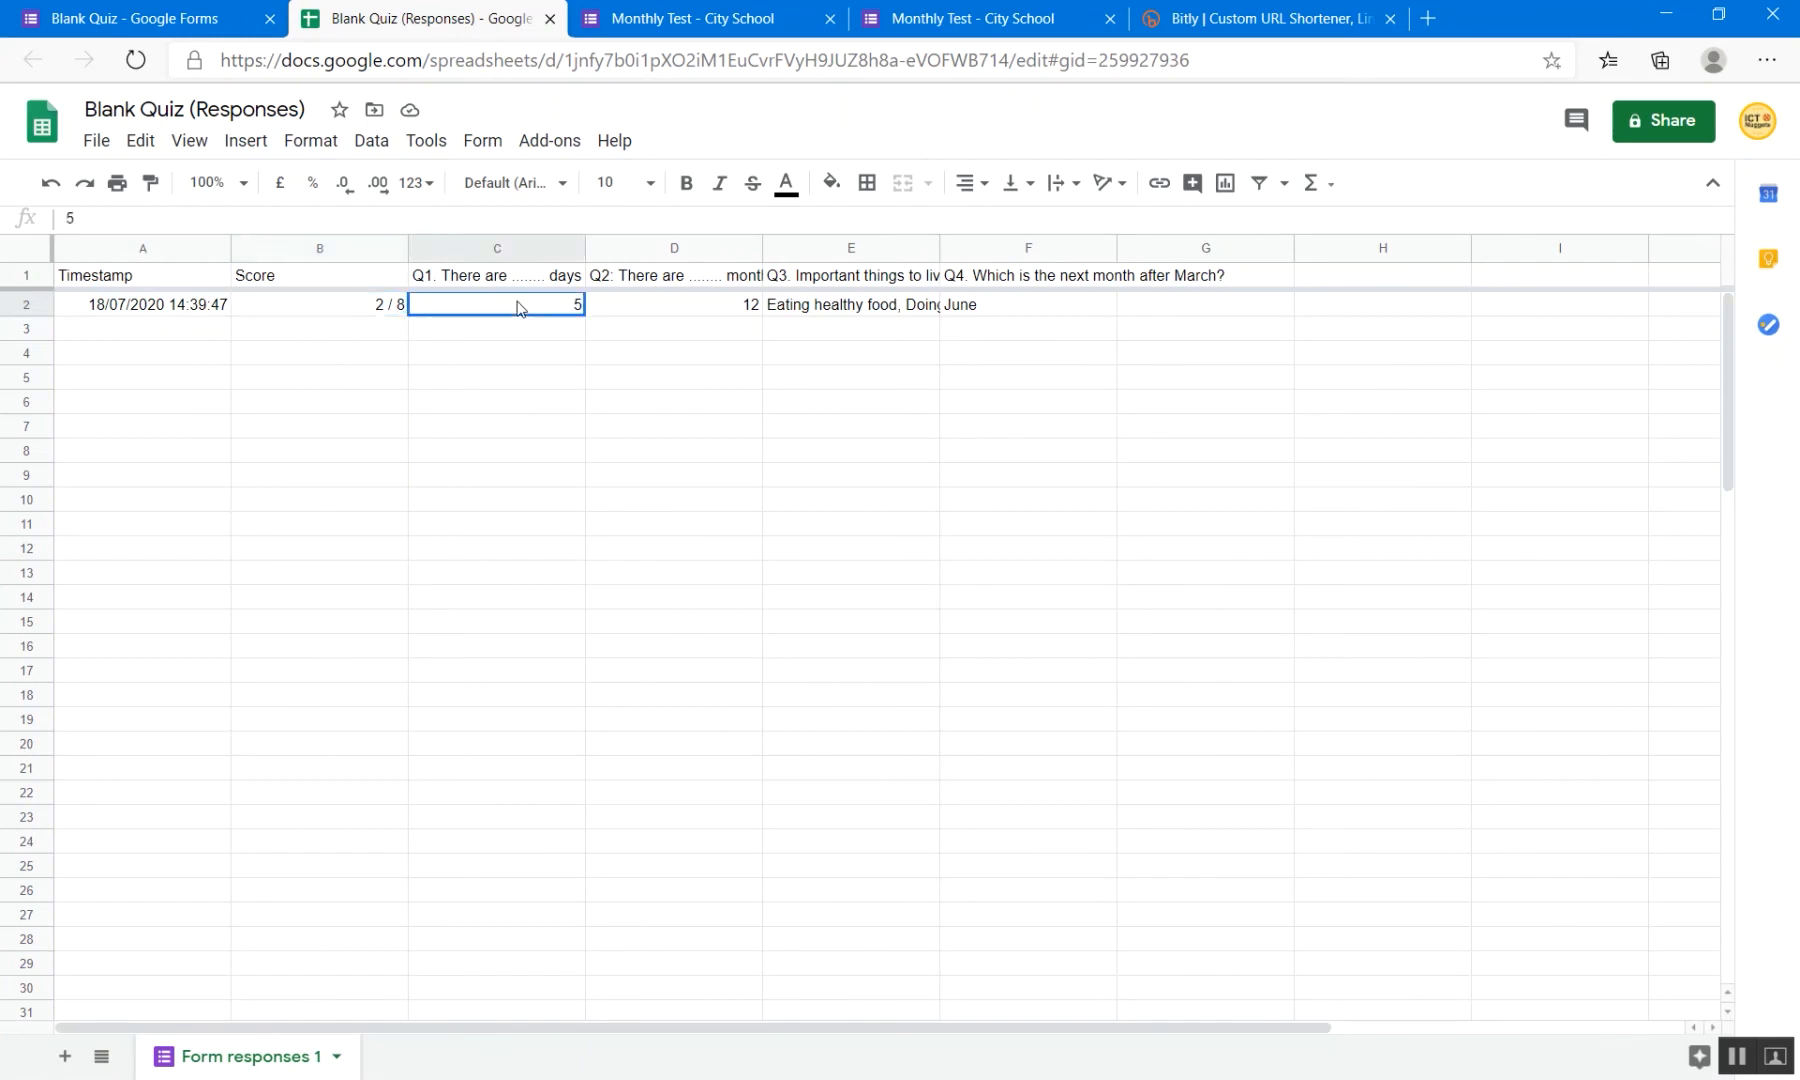
{"action": "left_click", "coordinate": [670, 306]}
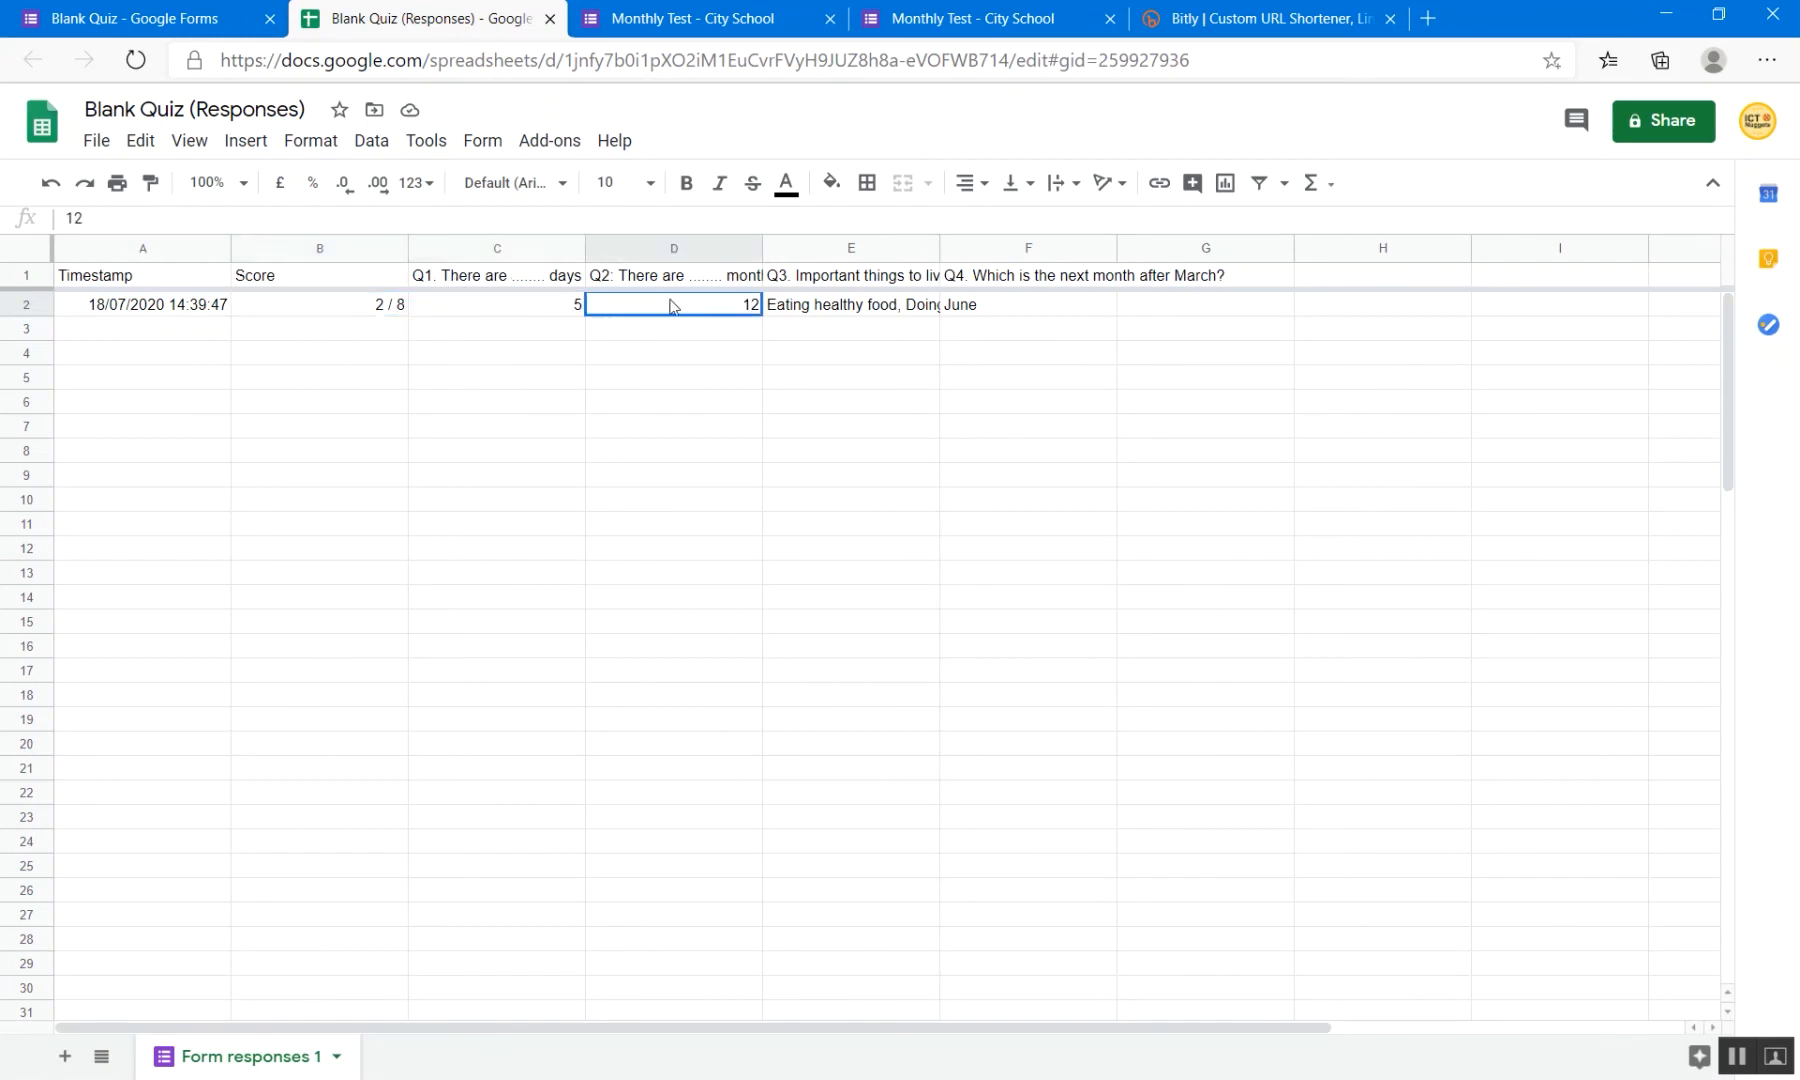
{"action": "left_click", "coordinate": [830, 303]}
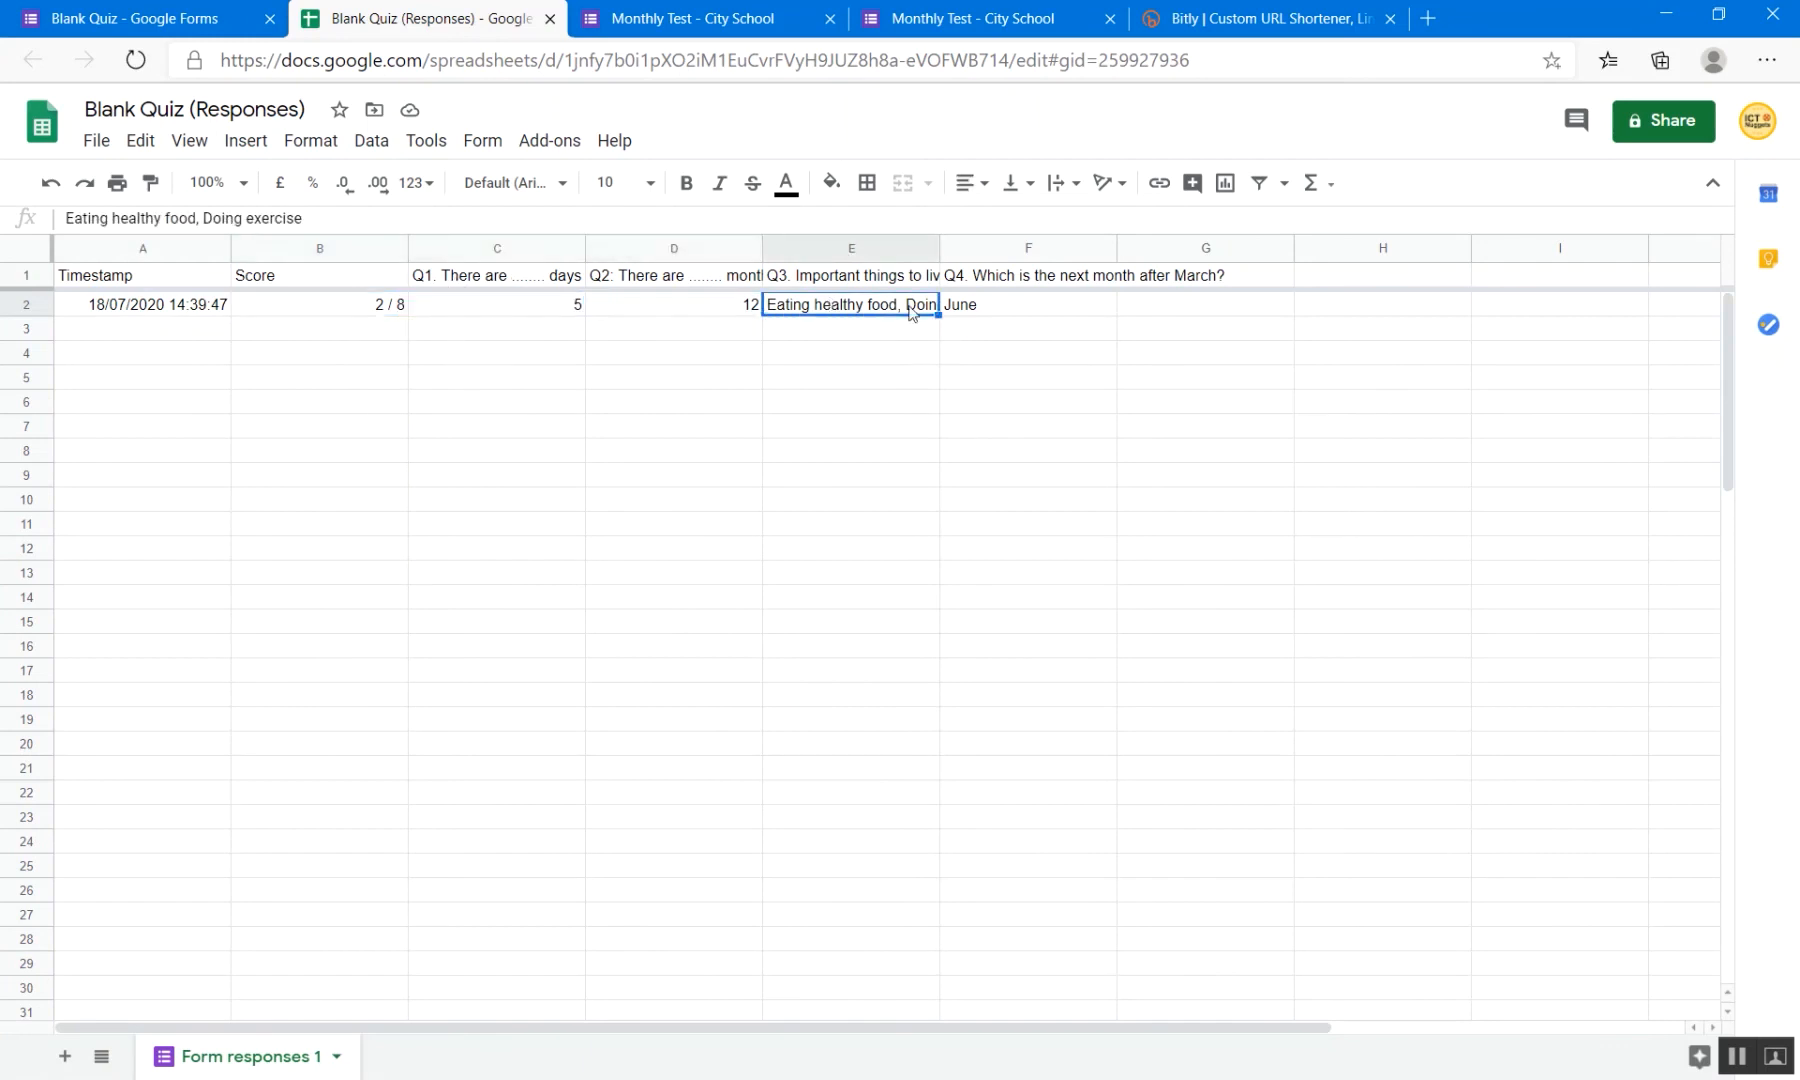
{"action": "left_click", "coordinate": [1005, 310]}
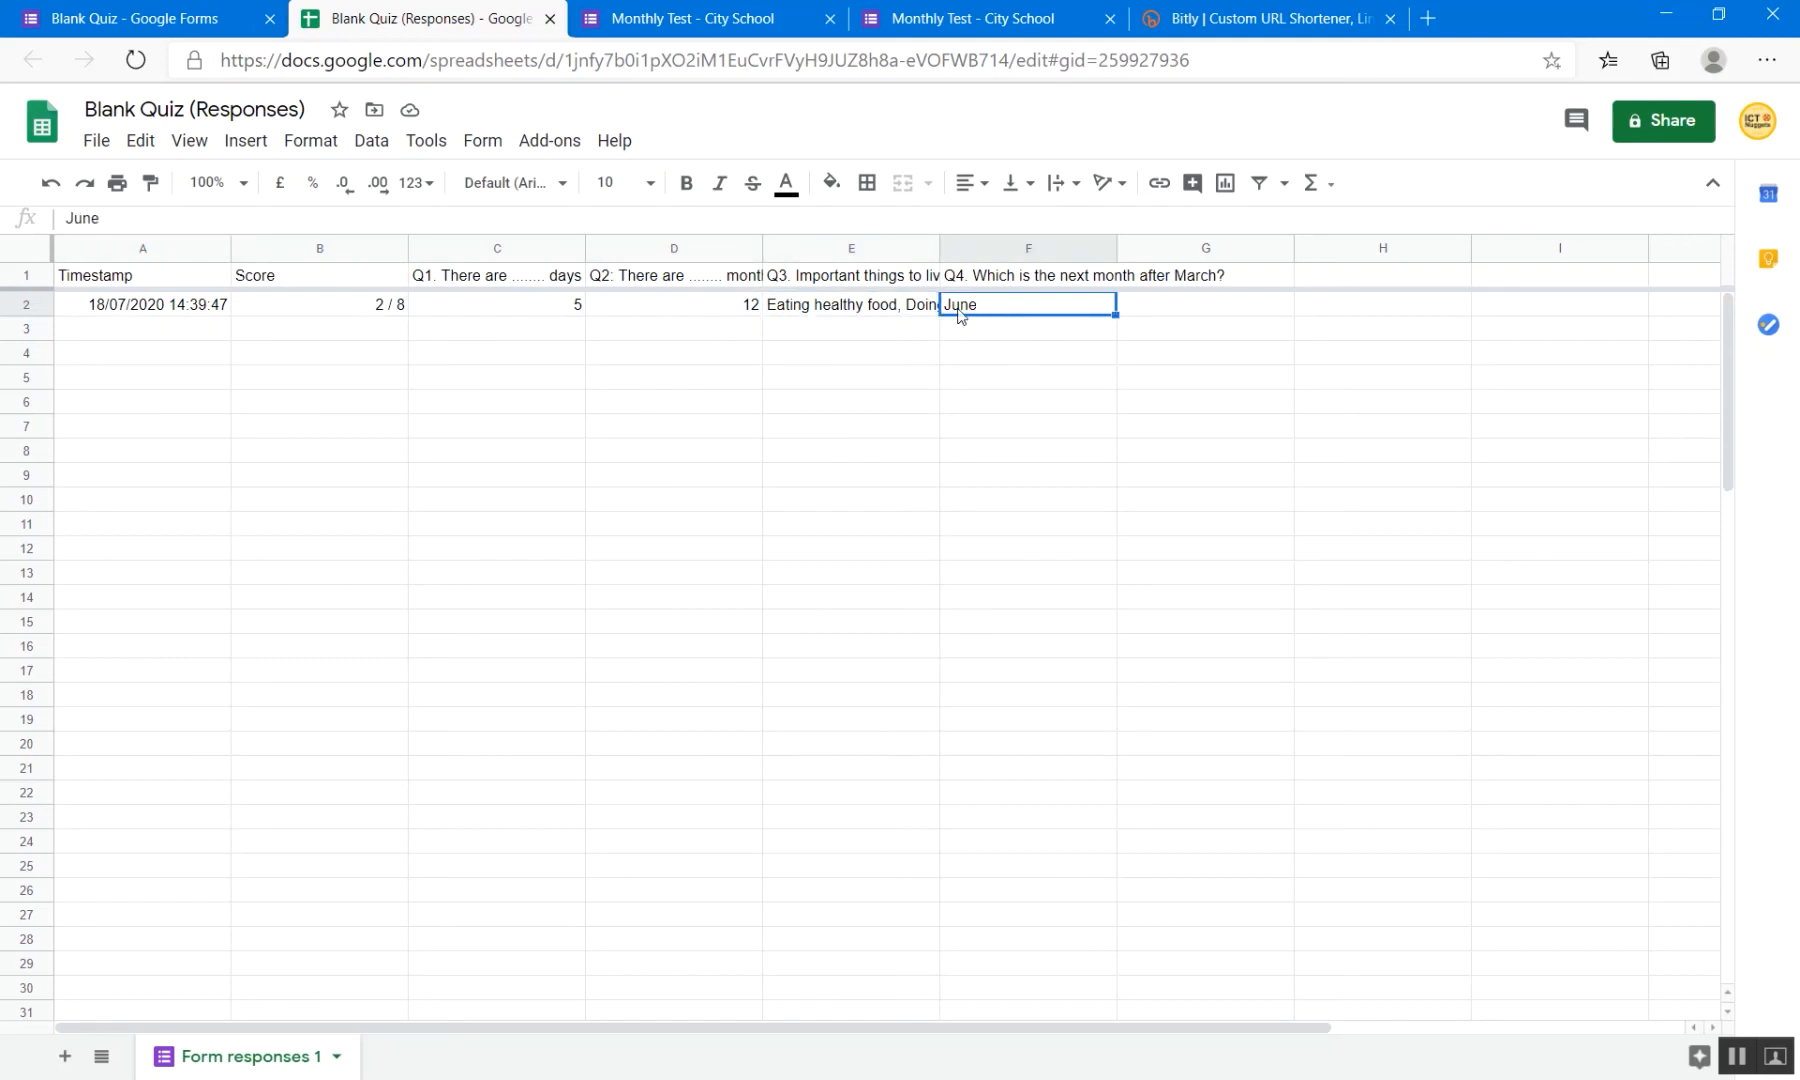
{"action": "left_click", "coordinate": [801, 309]}
{"action": "left_click", "coordinate": [690, 308]}
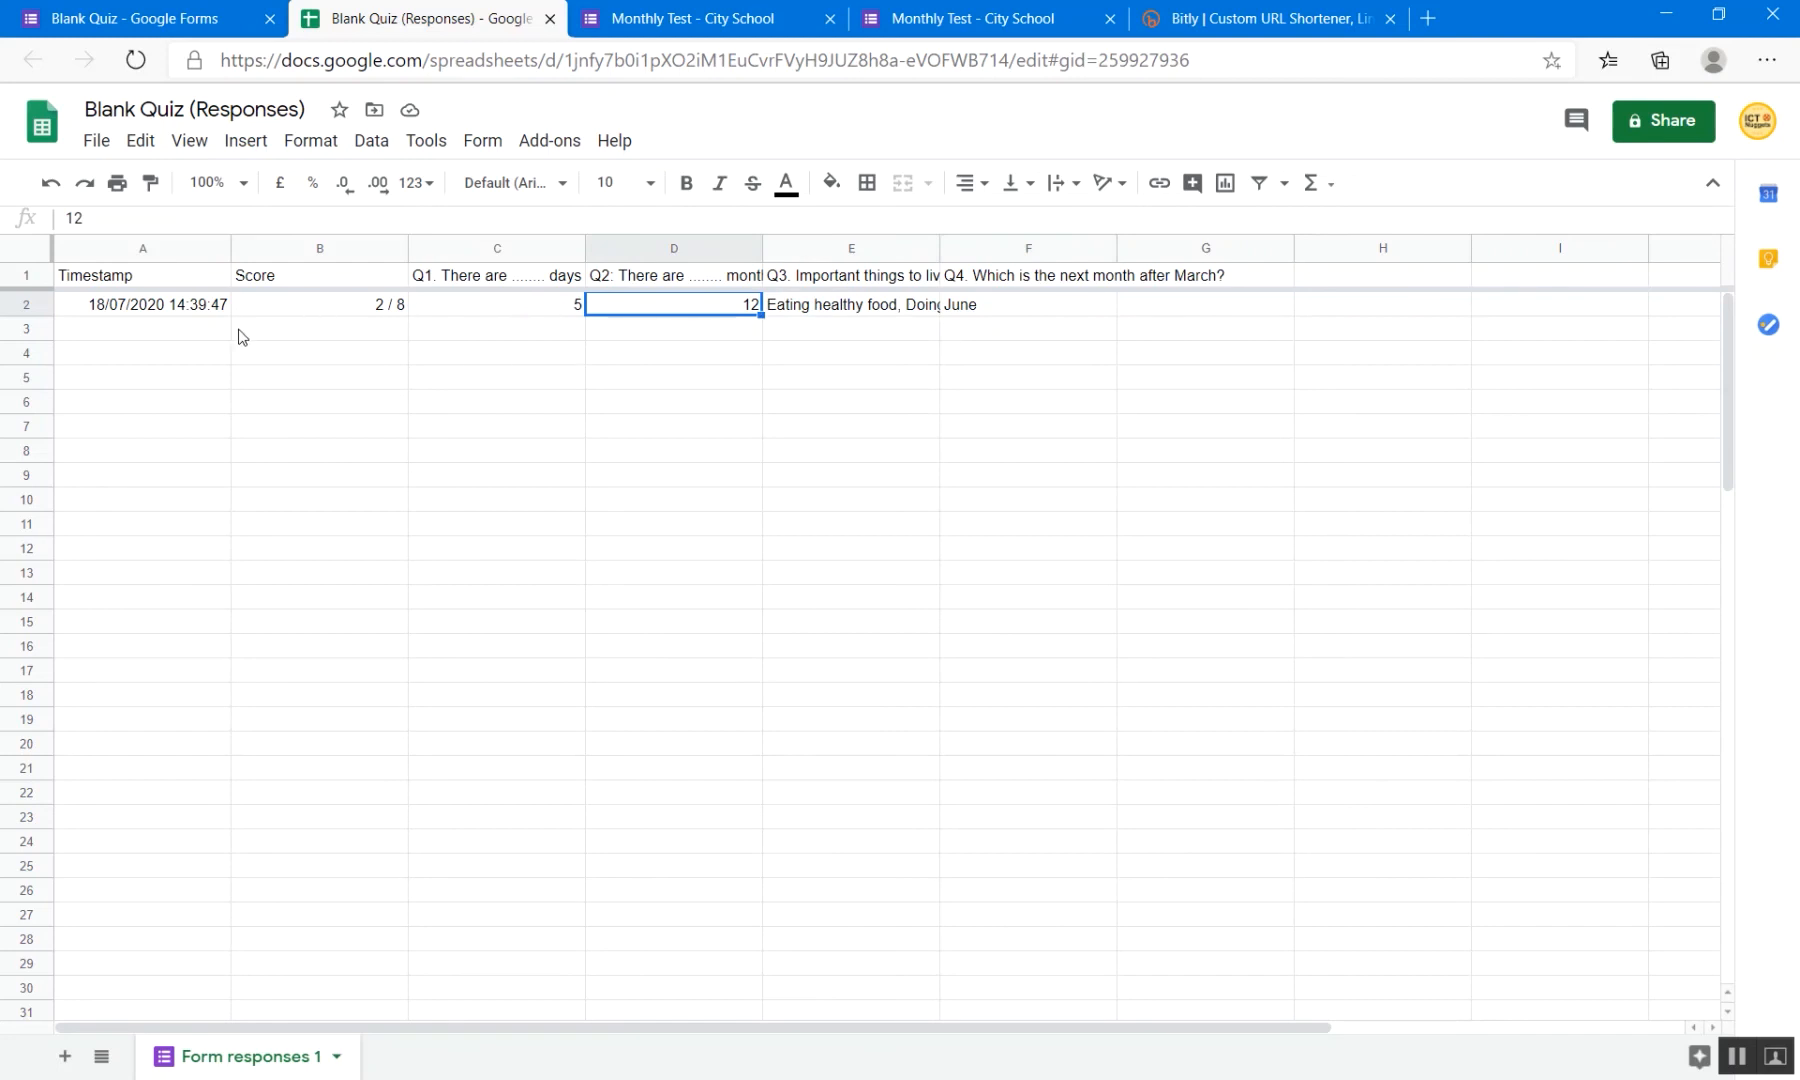
{"action": "left_click", "coordinate": [186, 22]}
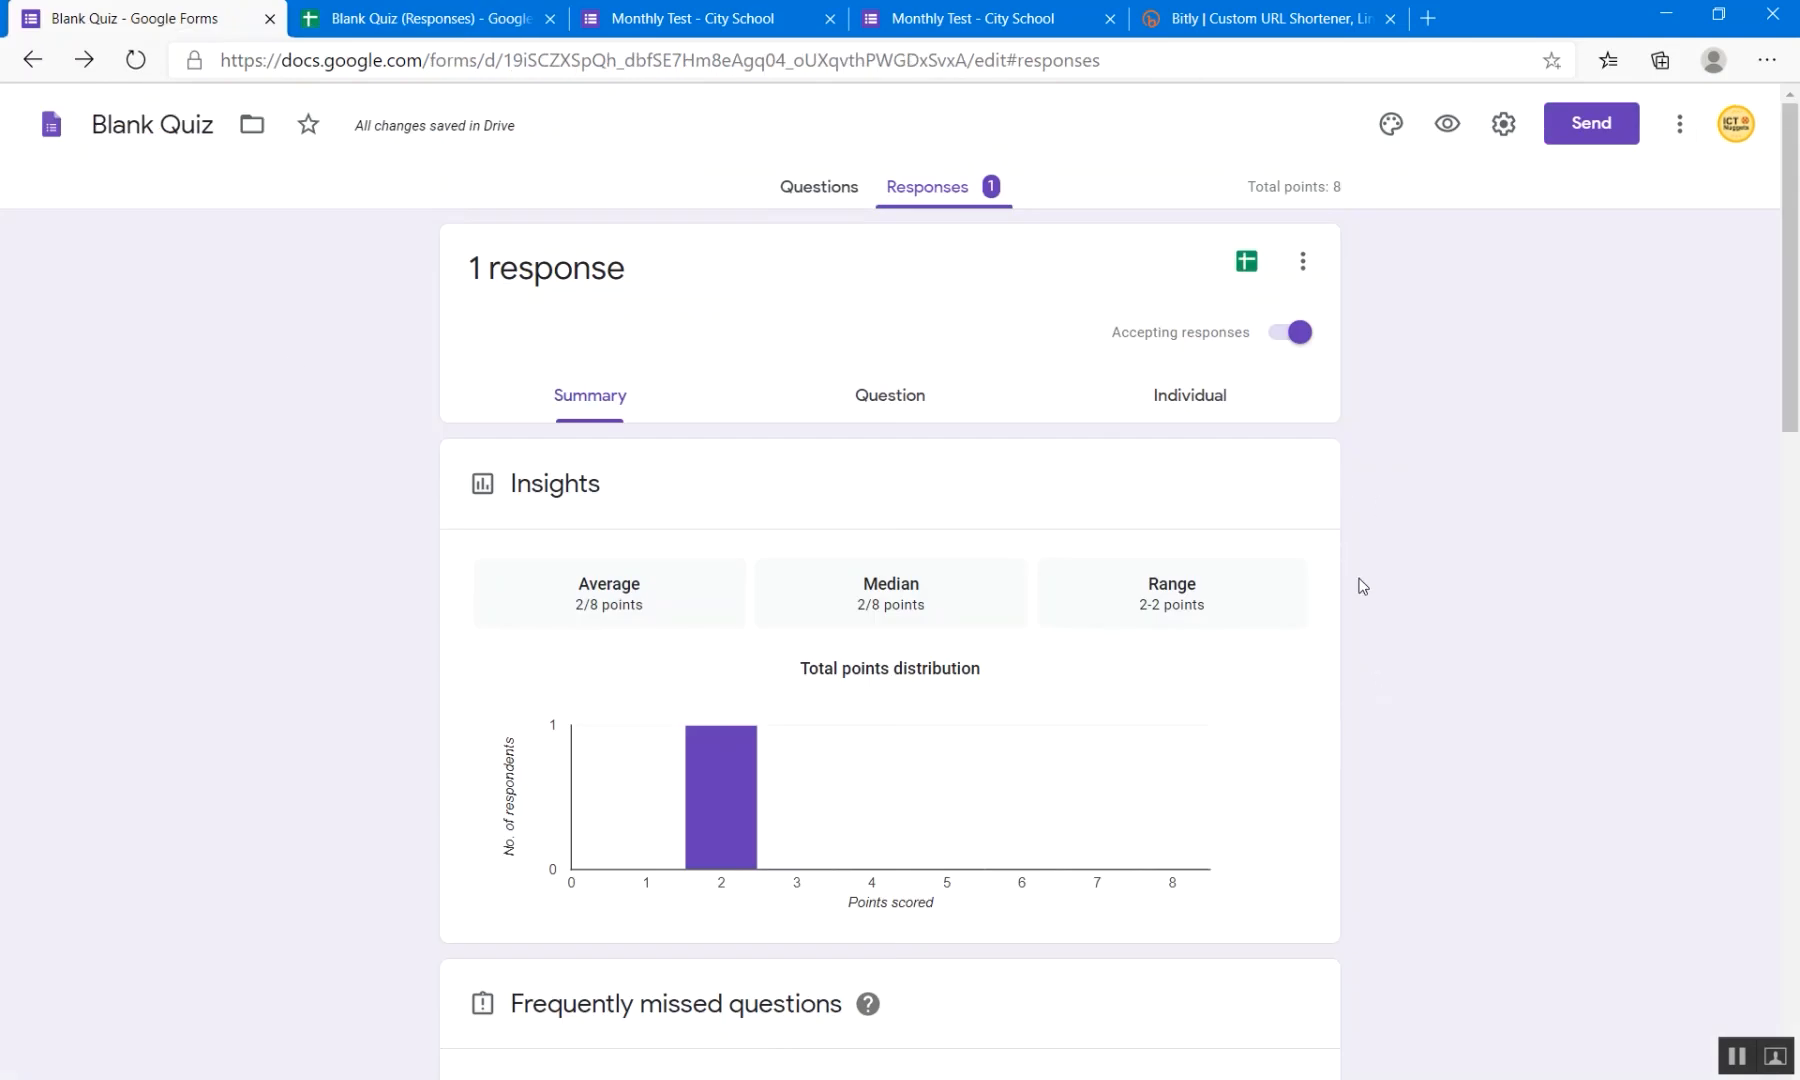
{"action": "left_click", "coordinate": [815, 190]}
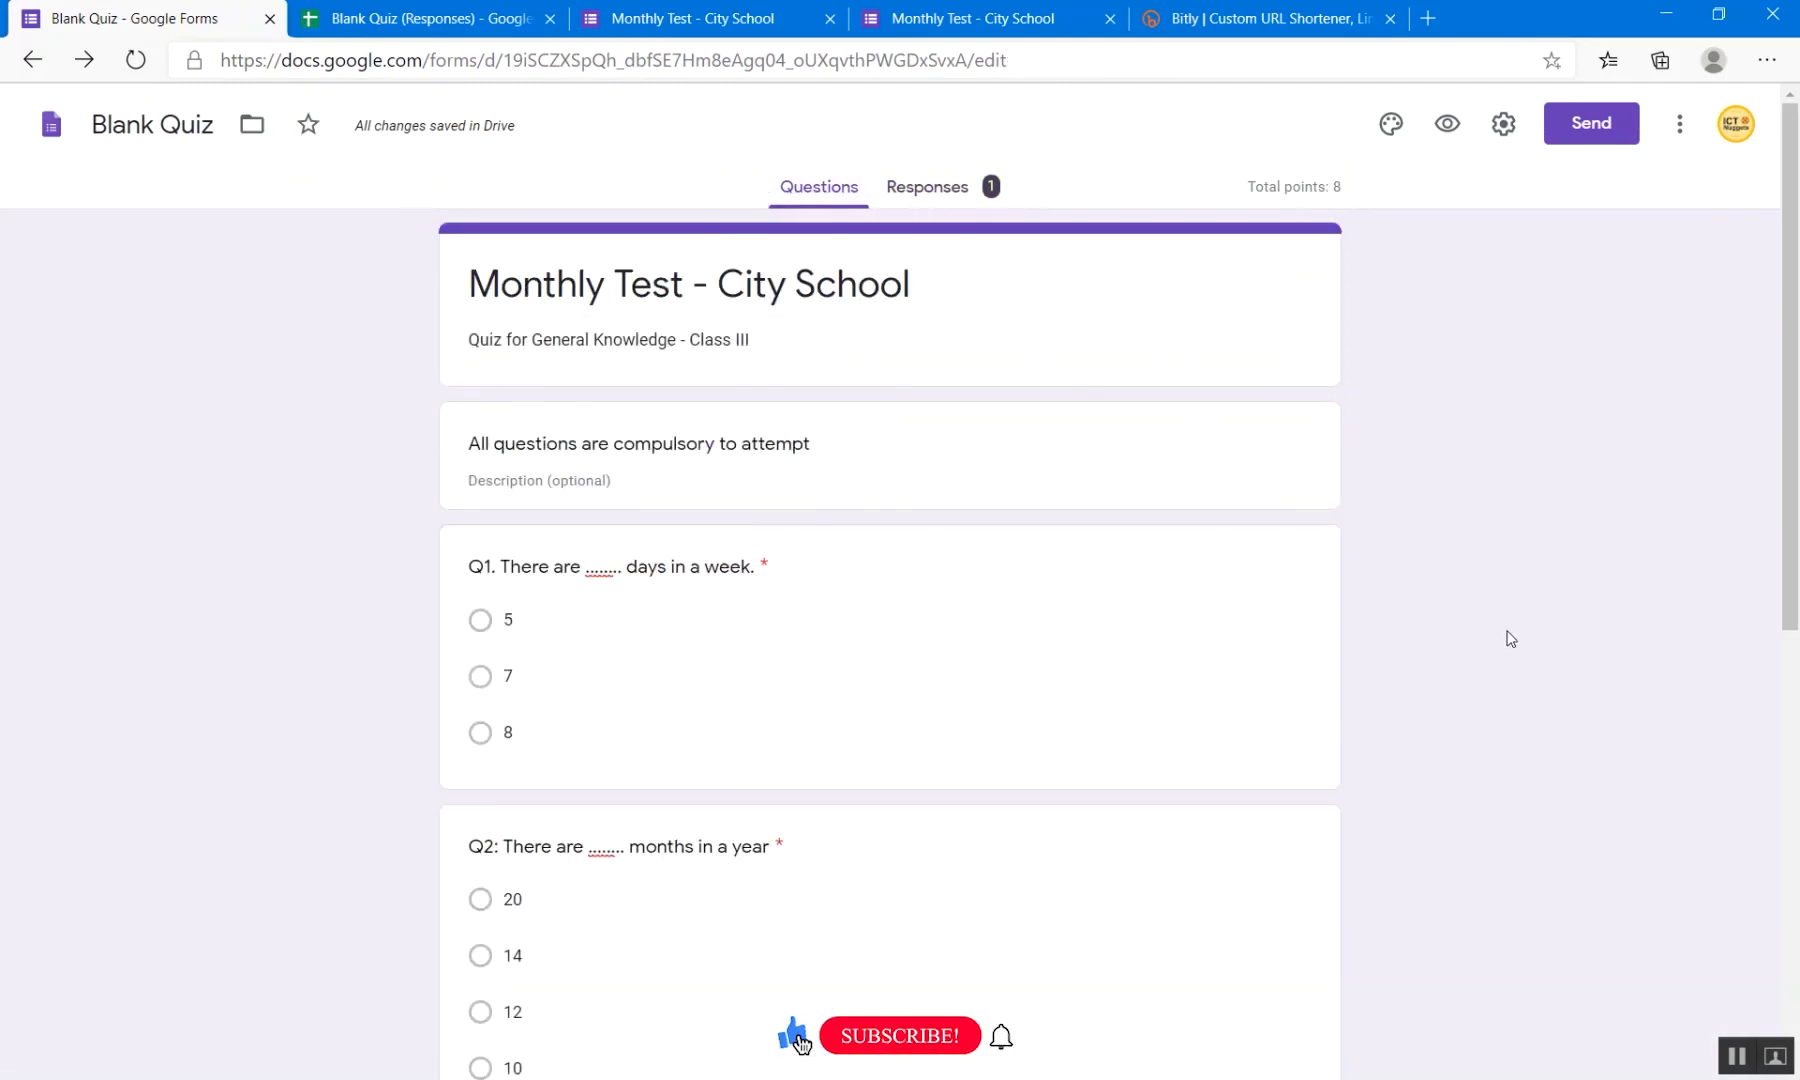